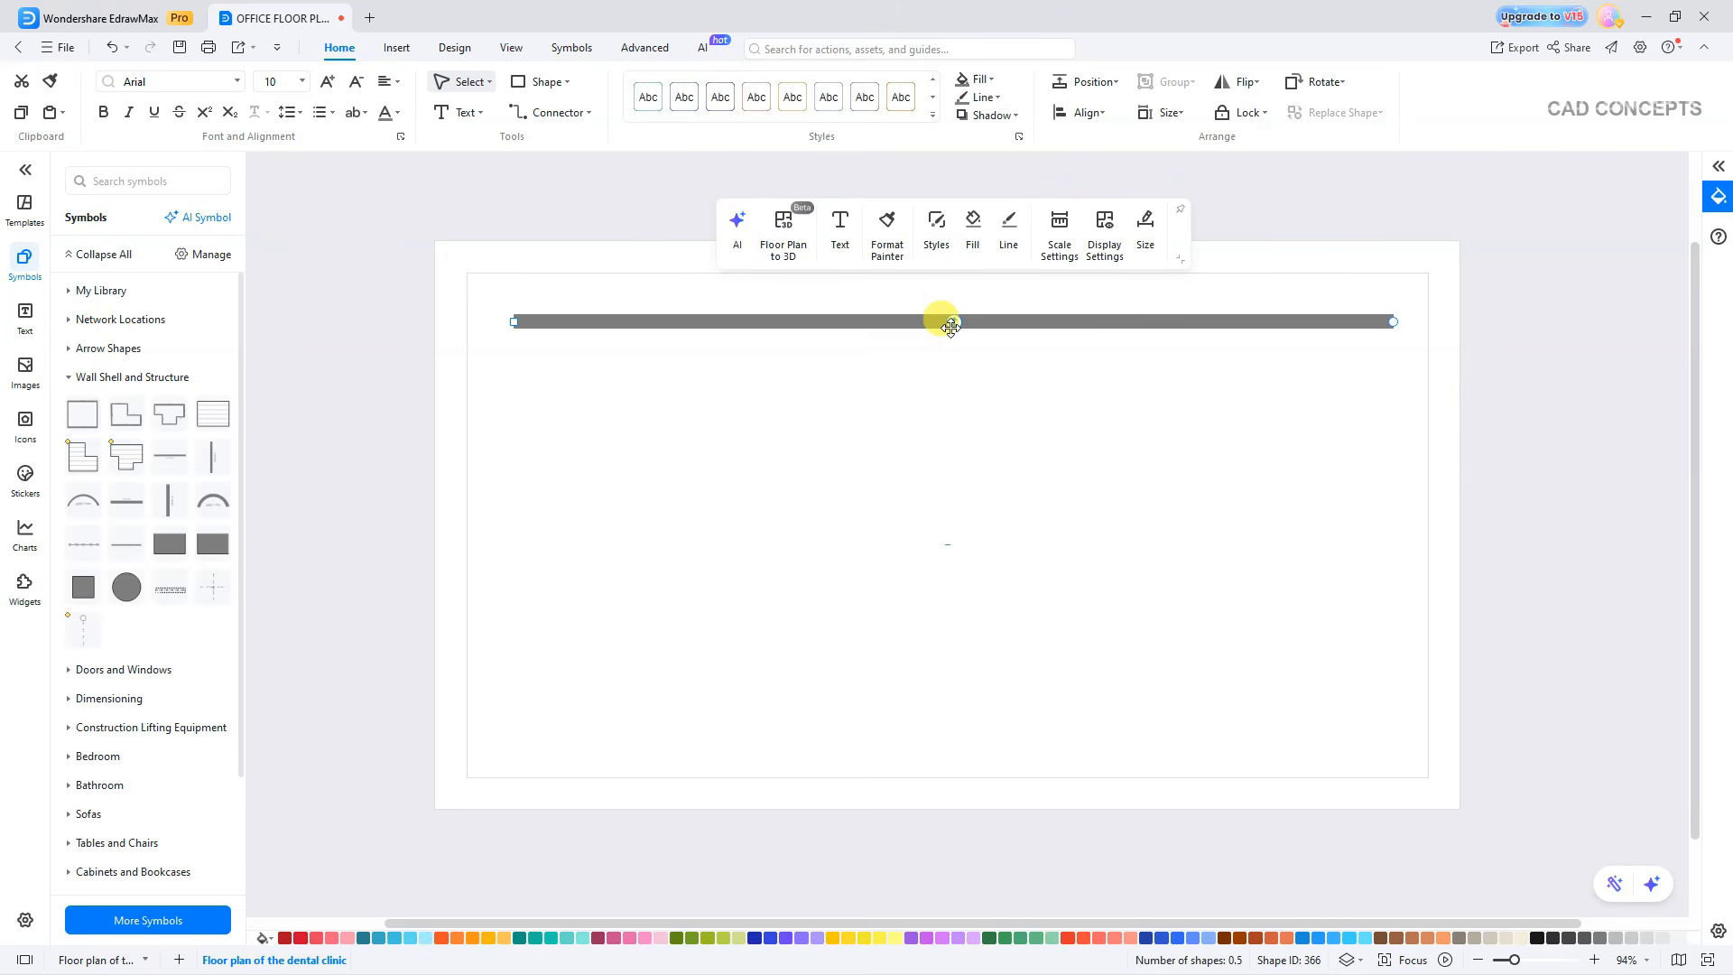
Configure the wall scale settings to metric centimetres, with a drawing scale of 1:50 and precision 0.
left_click(1059, 230)
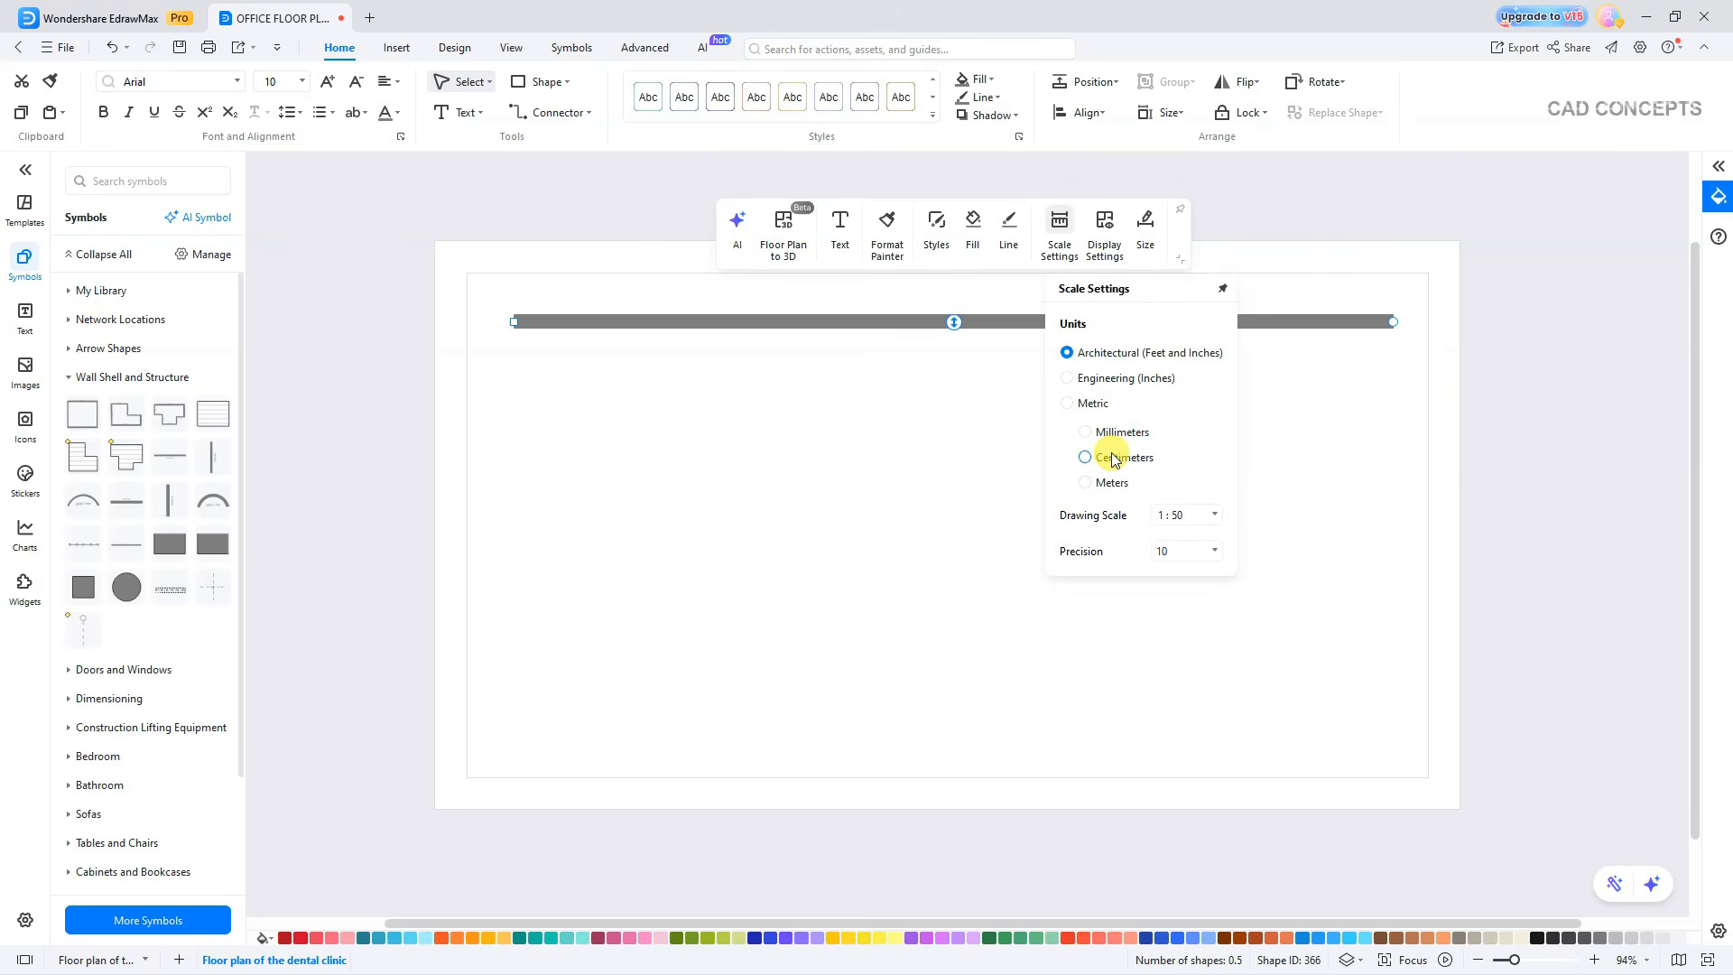
left_click(1212, 527)
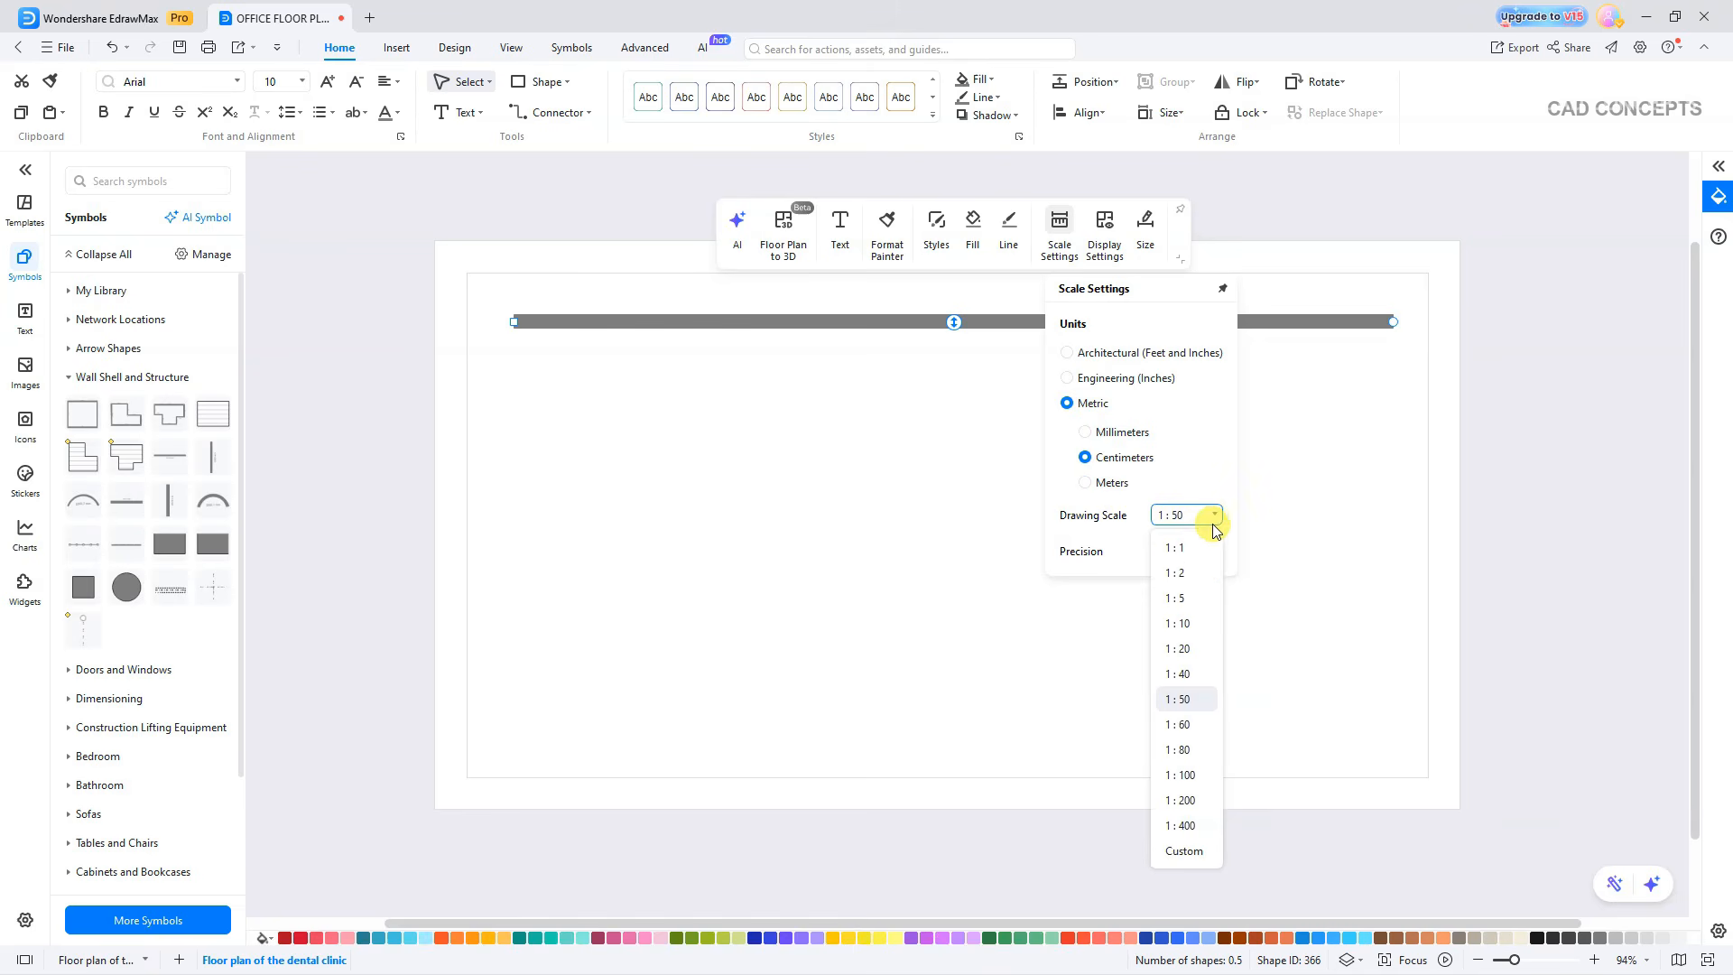
left_click(1187, 774)
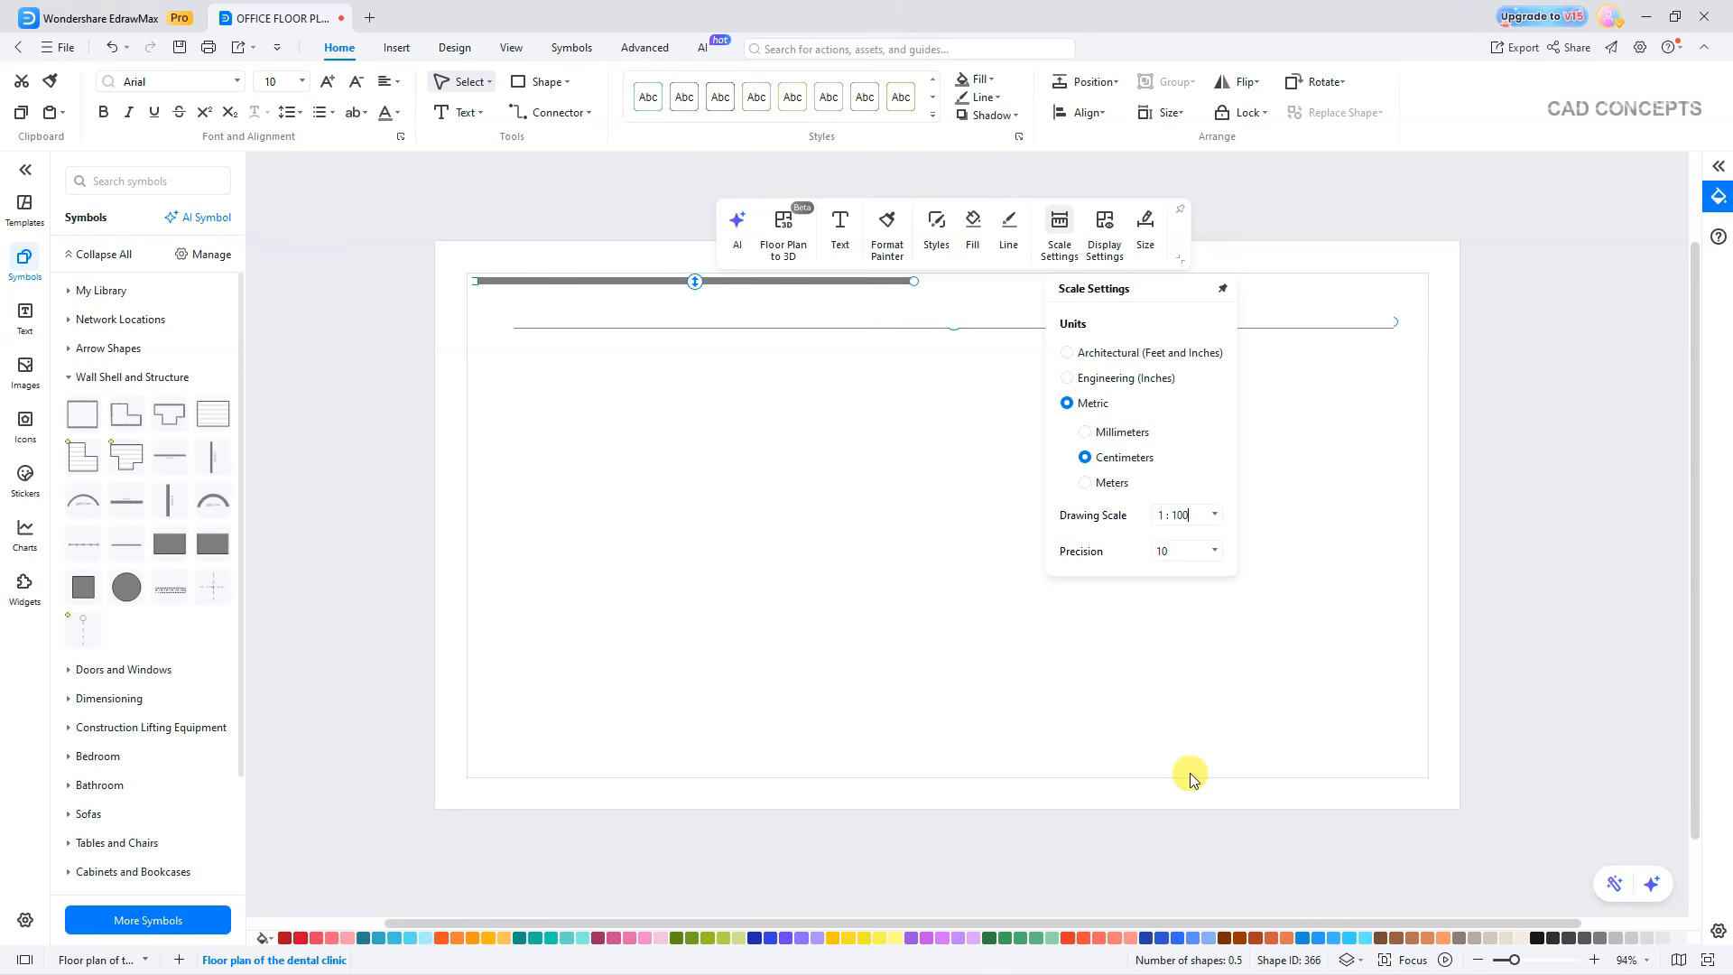
left_click(1212, 519)
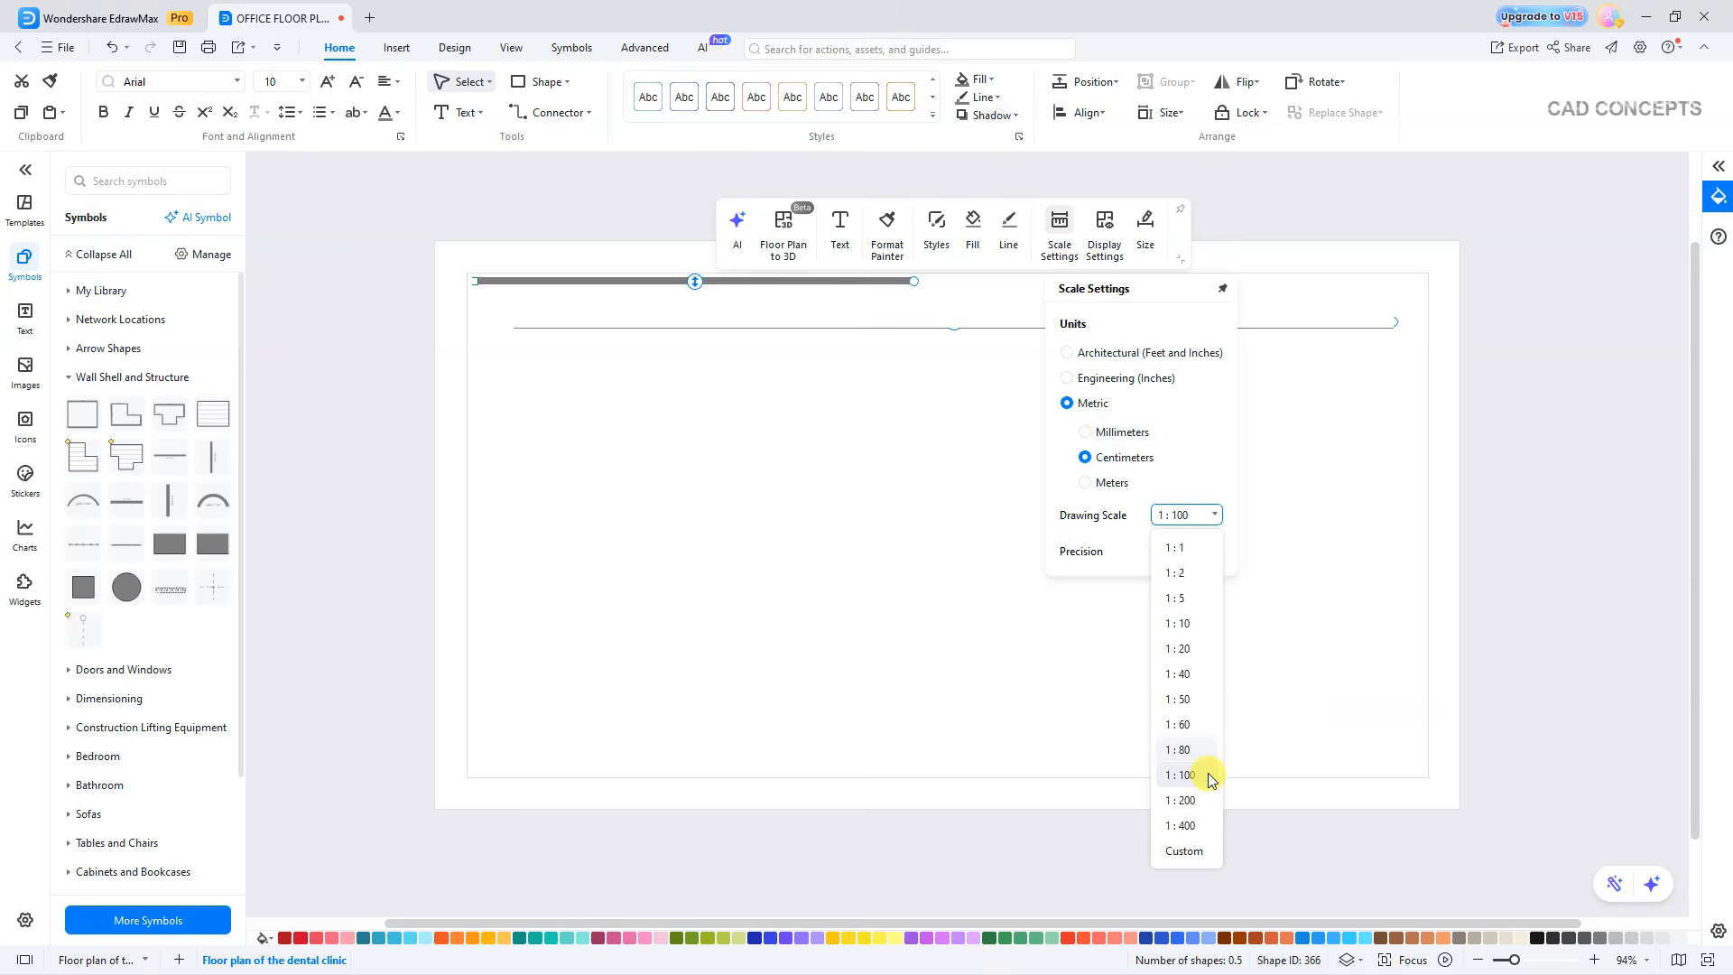
left_click(1187, 825)
left_click(1212, 514)
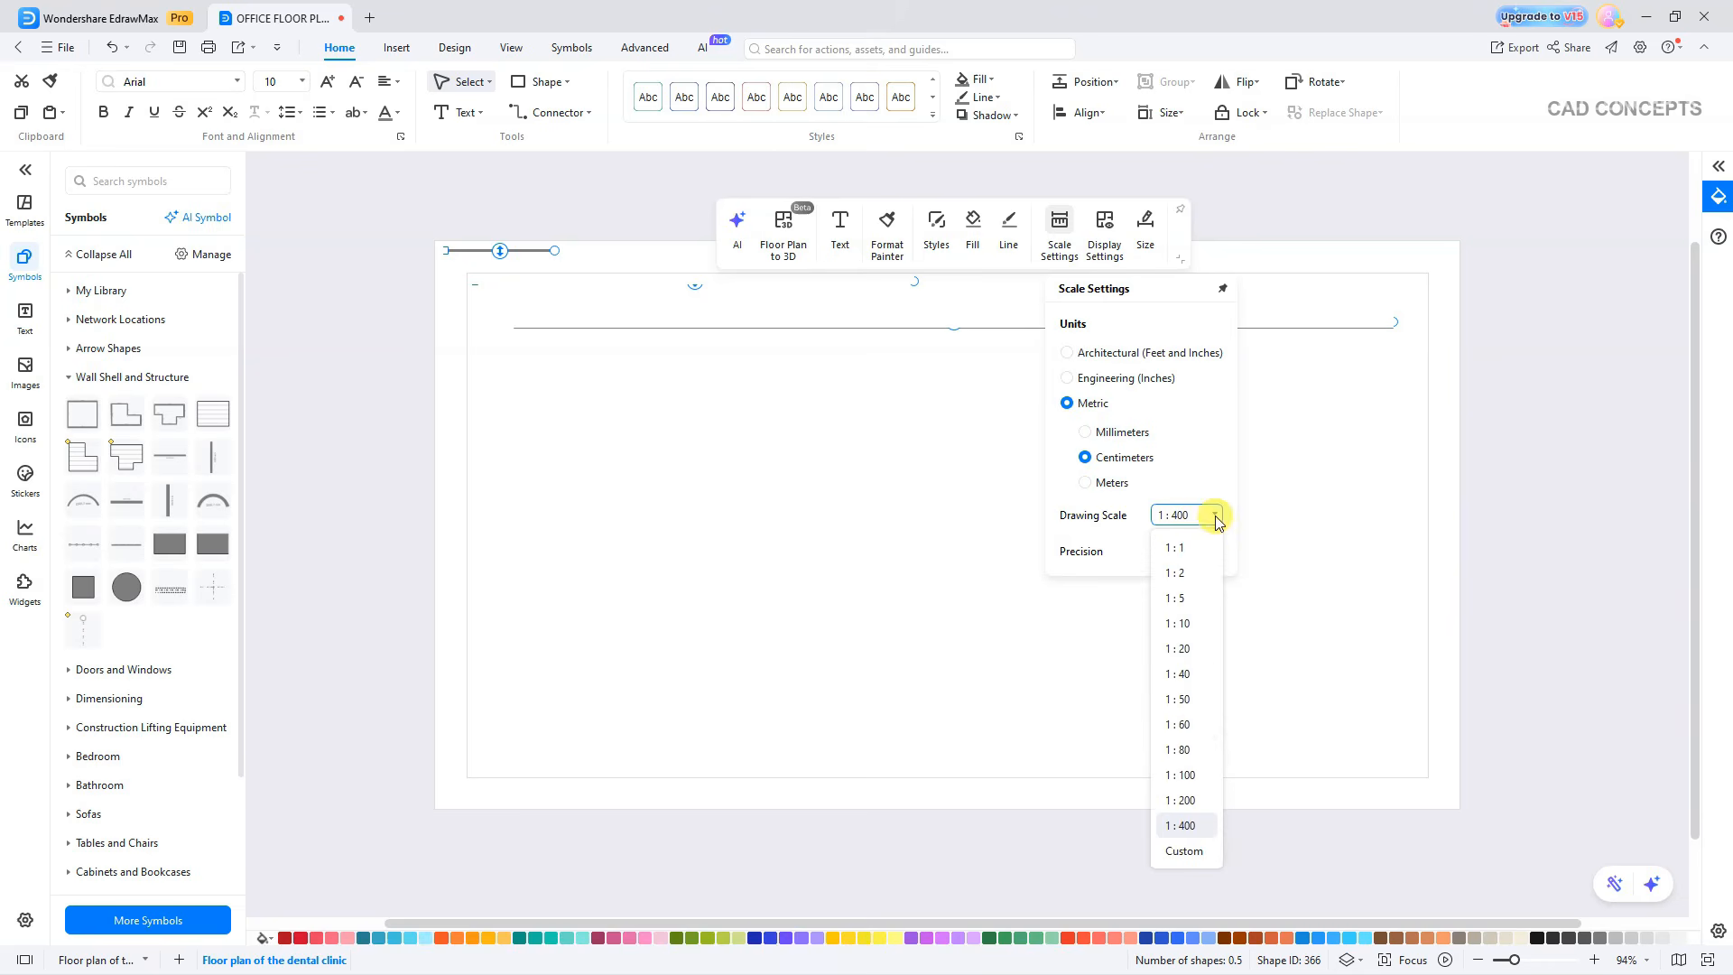
left_click(1191, 704)
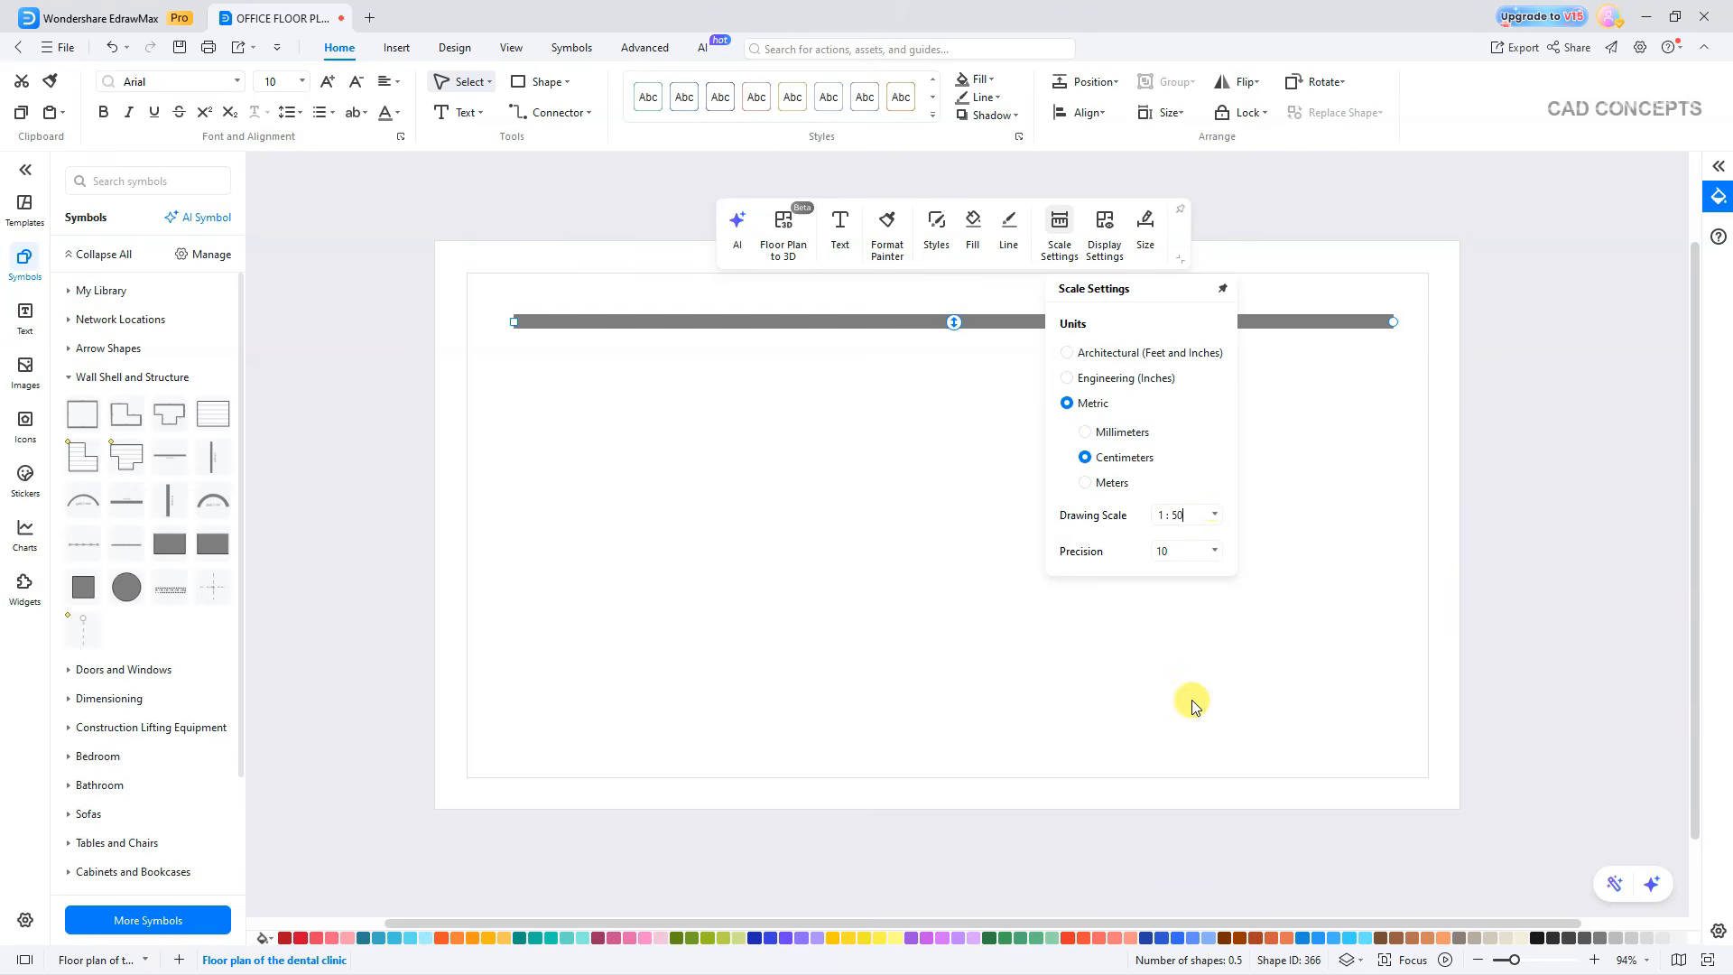
left_click(1215, 552)
left_click(1187, 610)
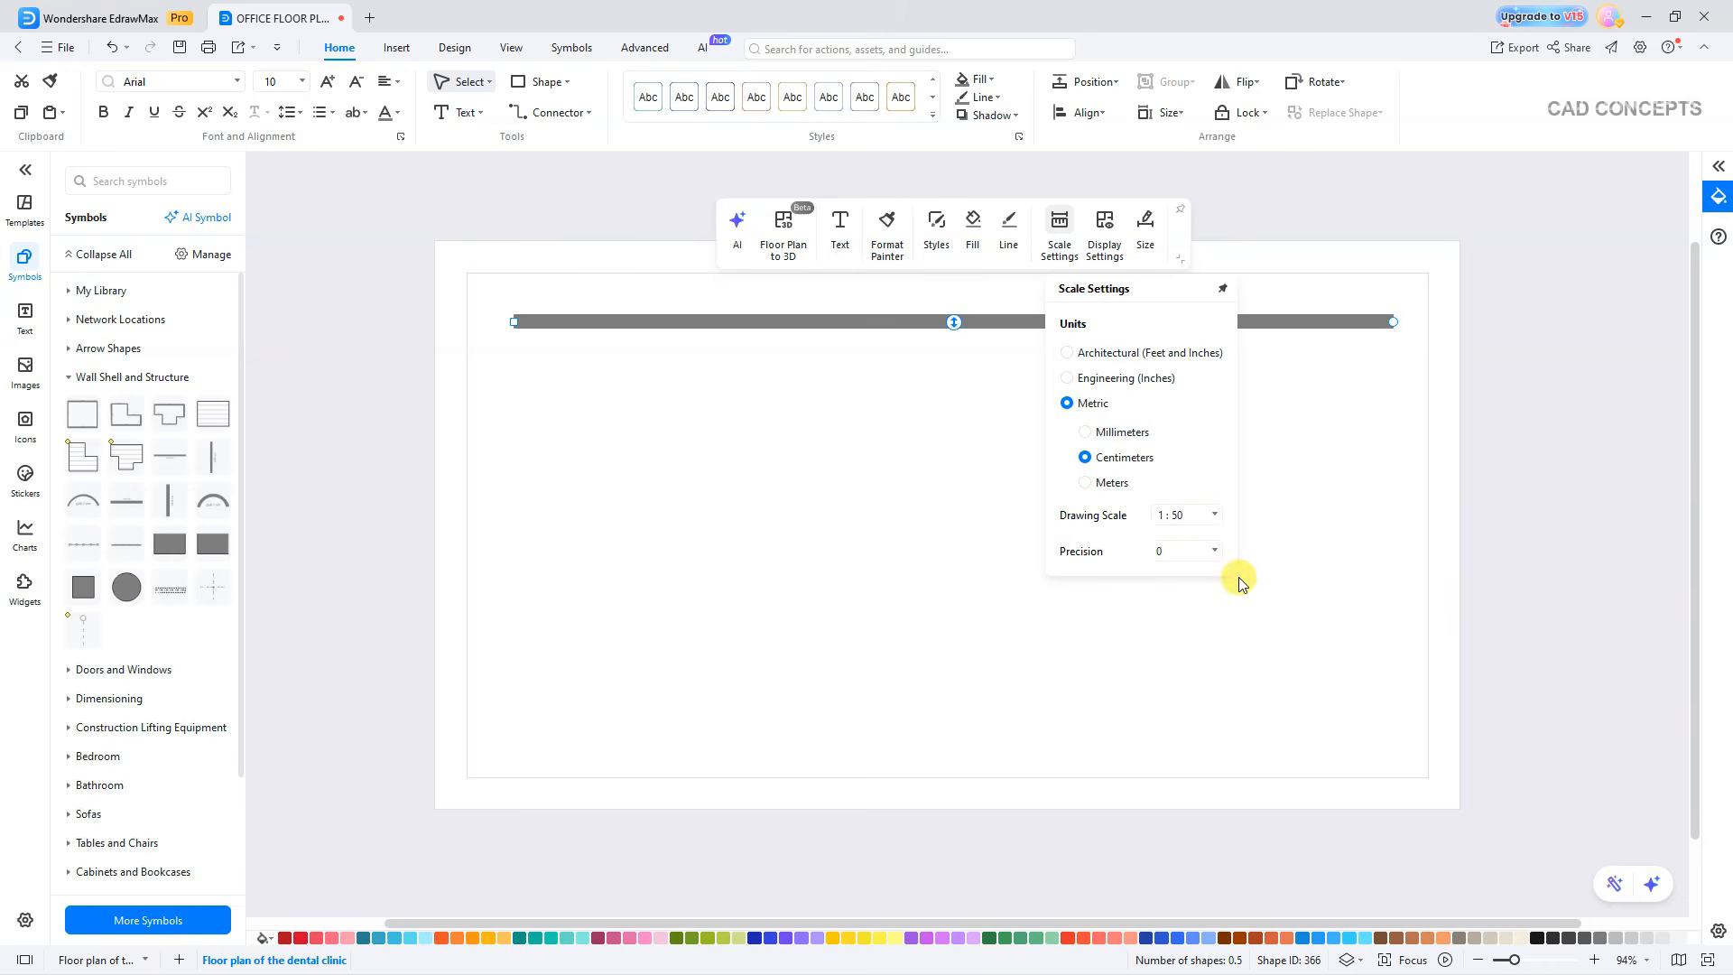
left_click(1282, 557)
Resize and reposition the top horizontal wall so it spans nearly the full width of the page frame.
left_click(1009, 321)
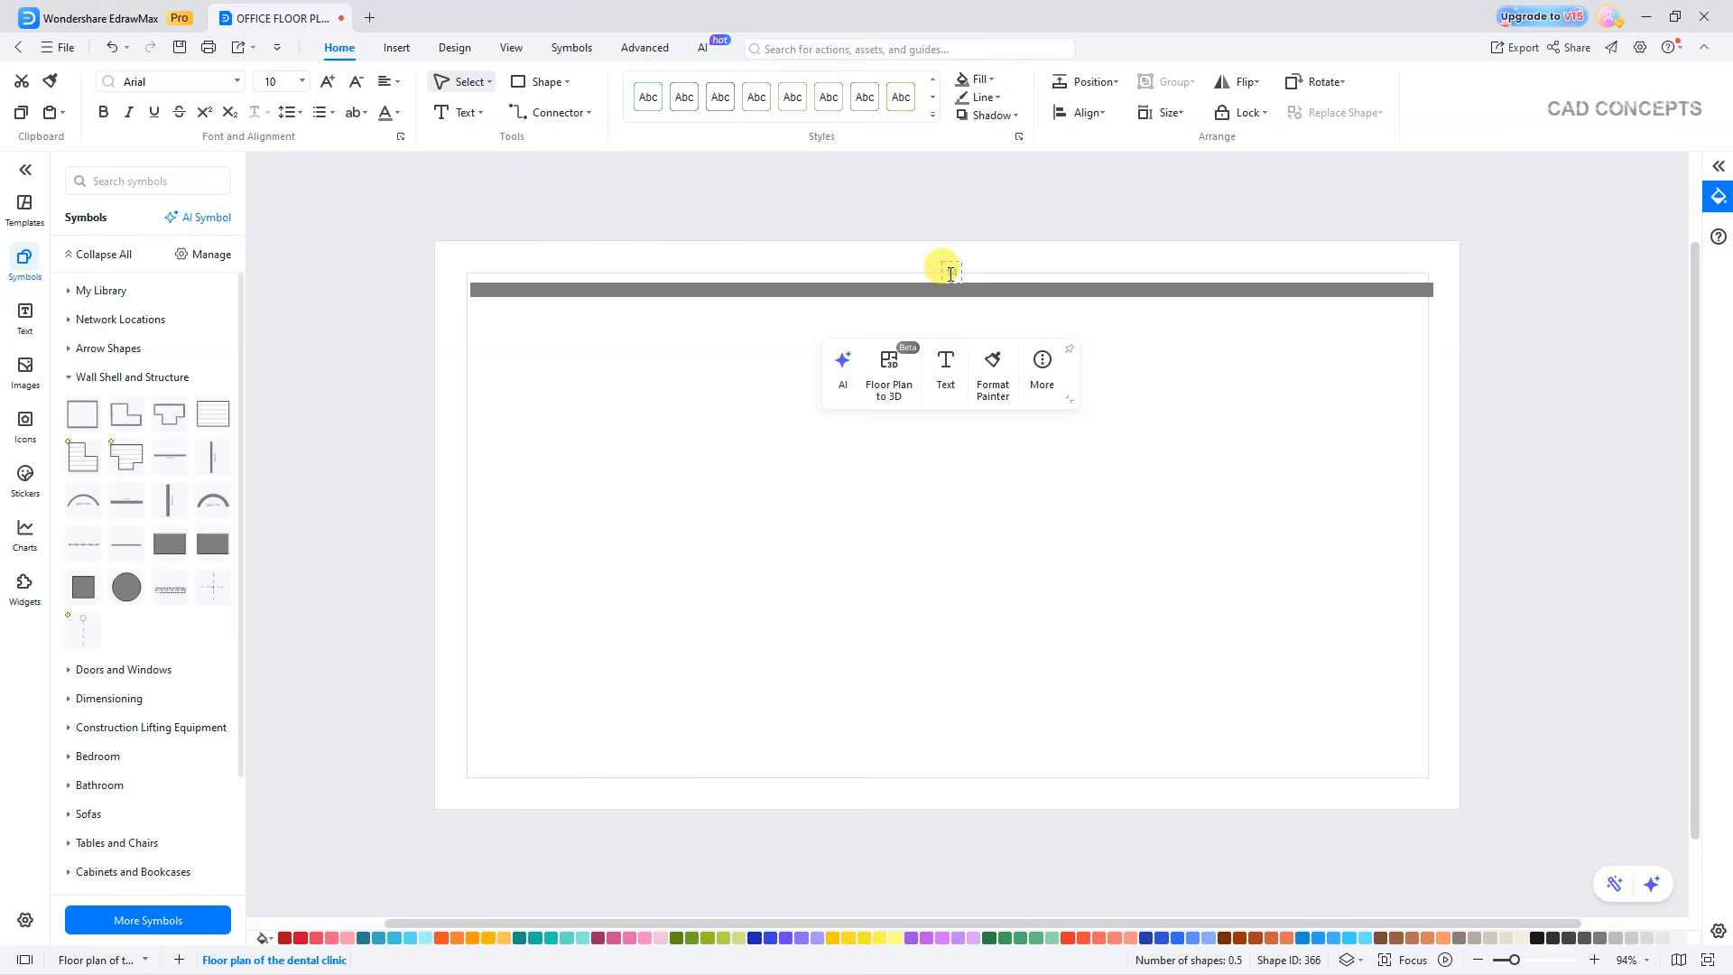
left_click(822, 437)
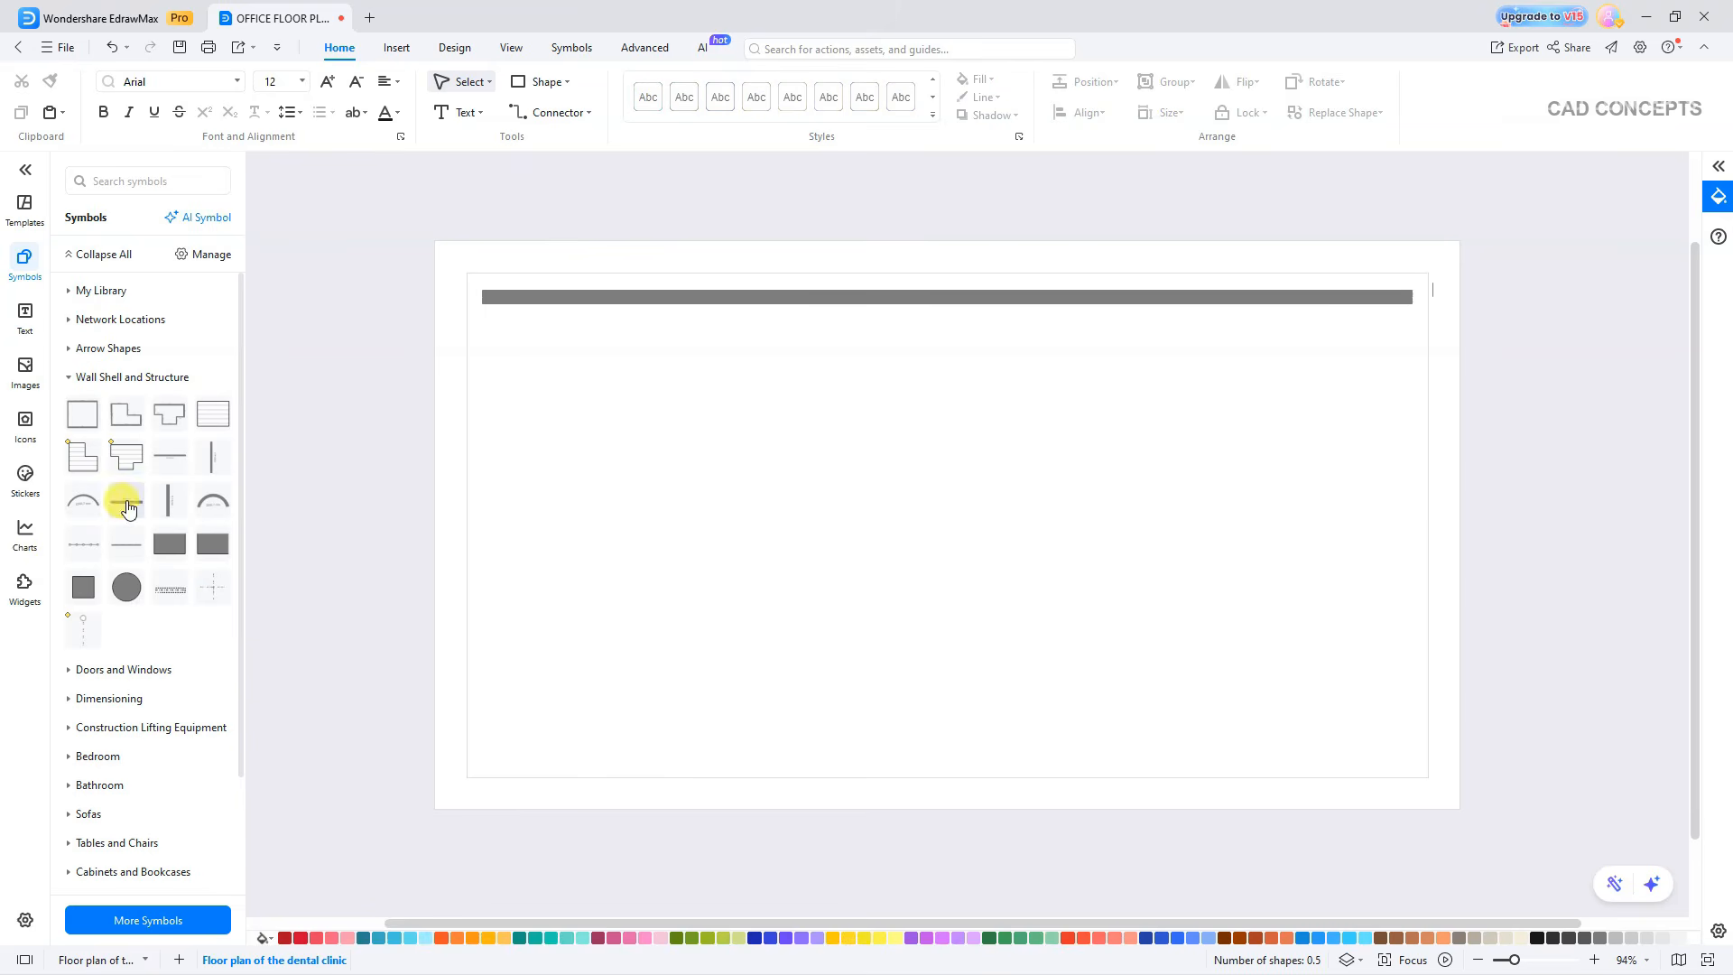
left_click(127, 505)
key("Delete")
Add a vertical wall down from the top wall's right end, entering 900 cm and shortening it to stay within the page frame.
left_click(169, 502)
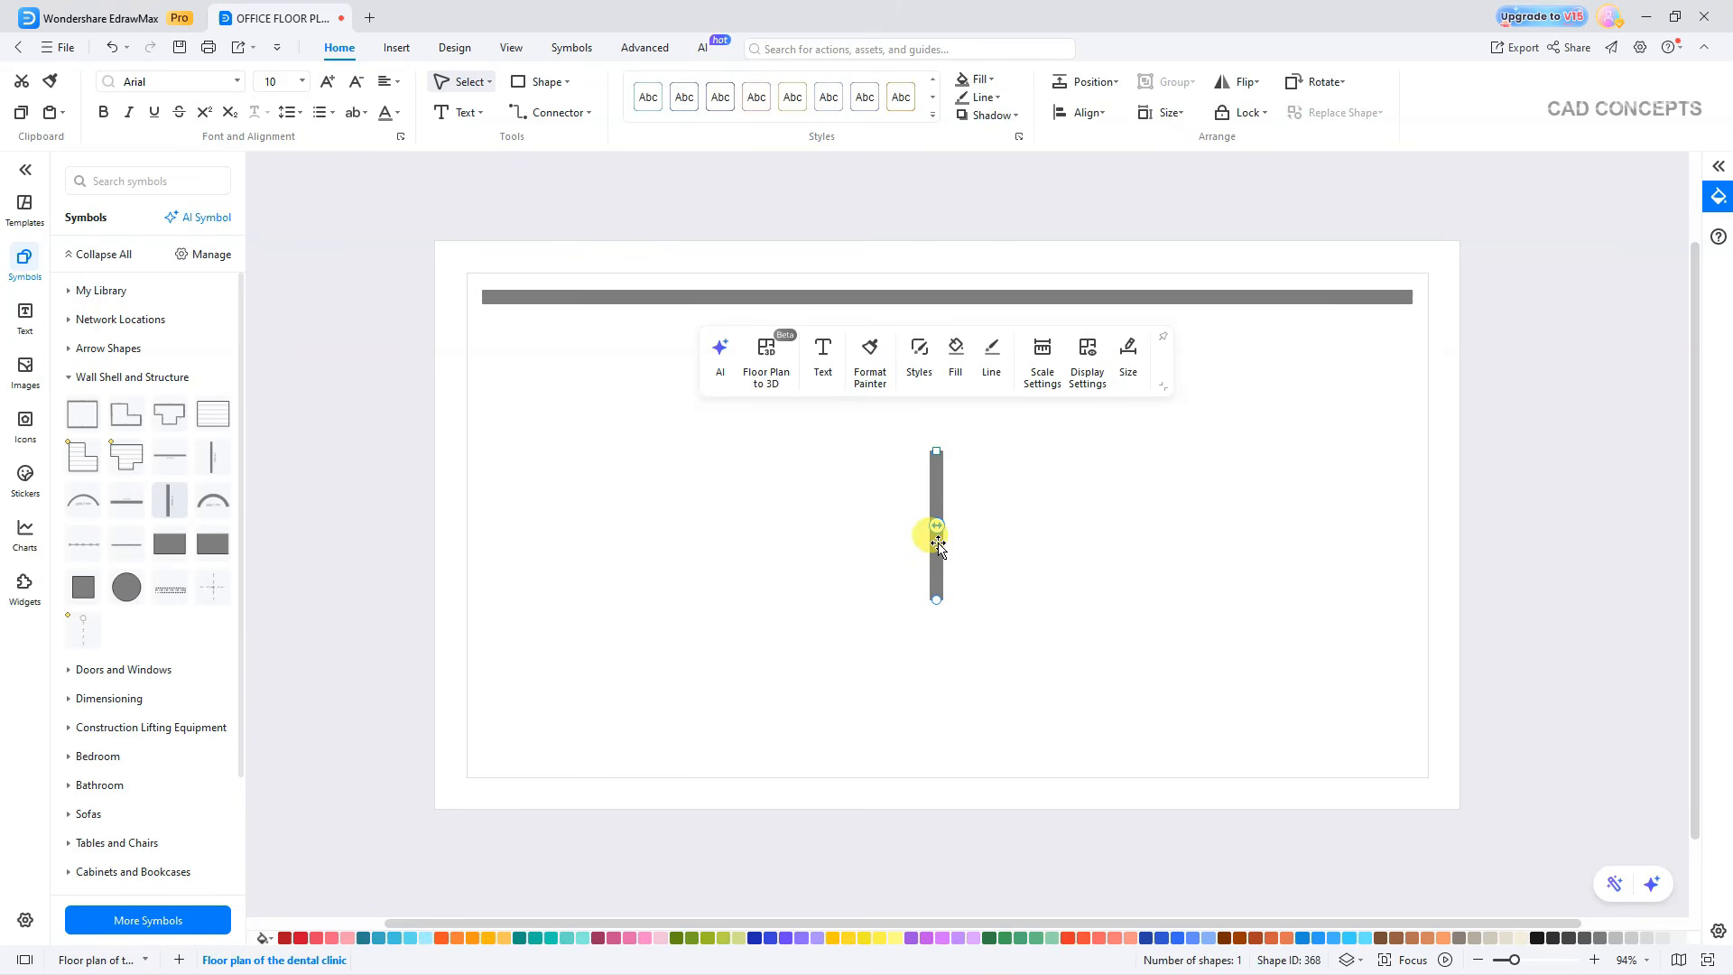
left_click_drag(938, 544, 1408, 388)
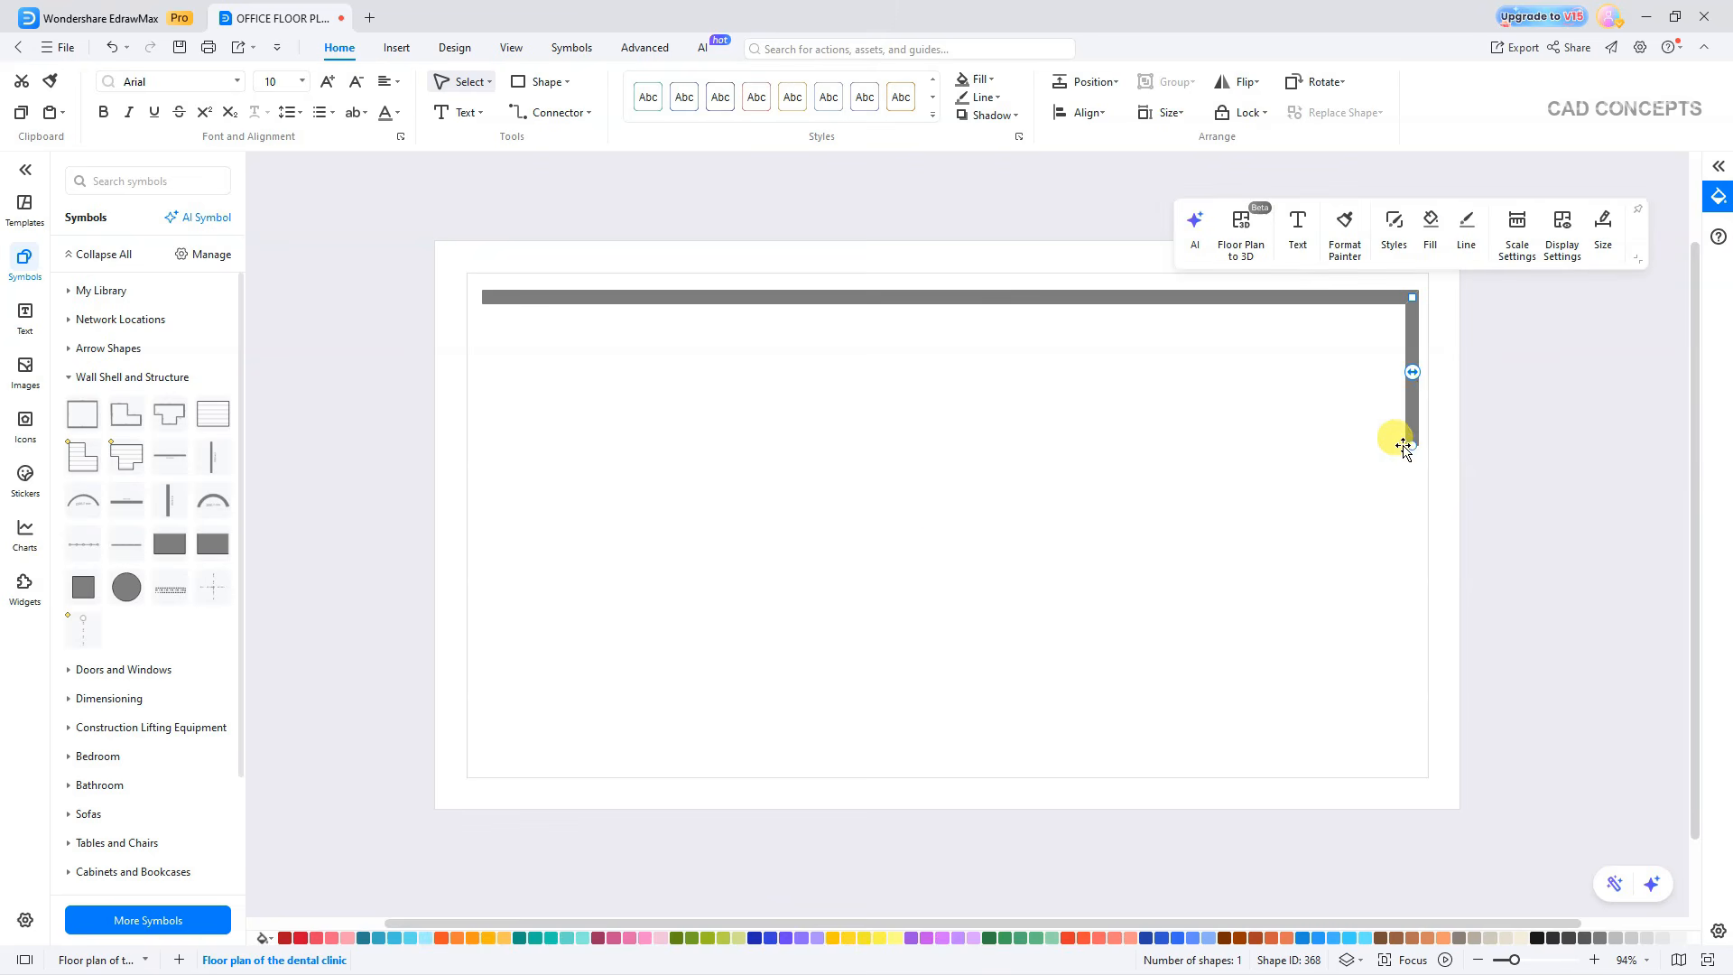
double_click(1412, 403)
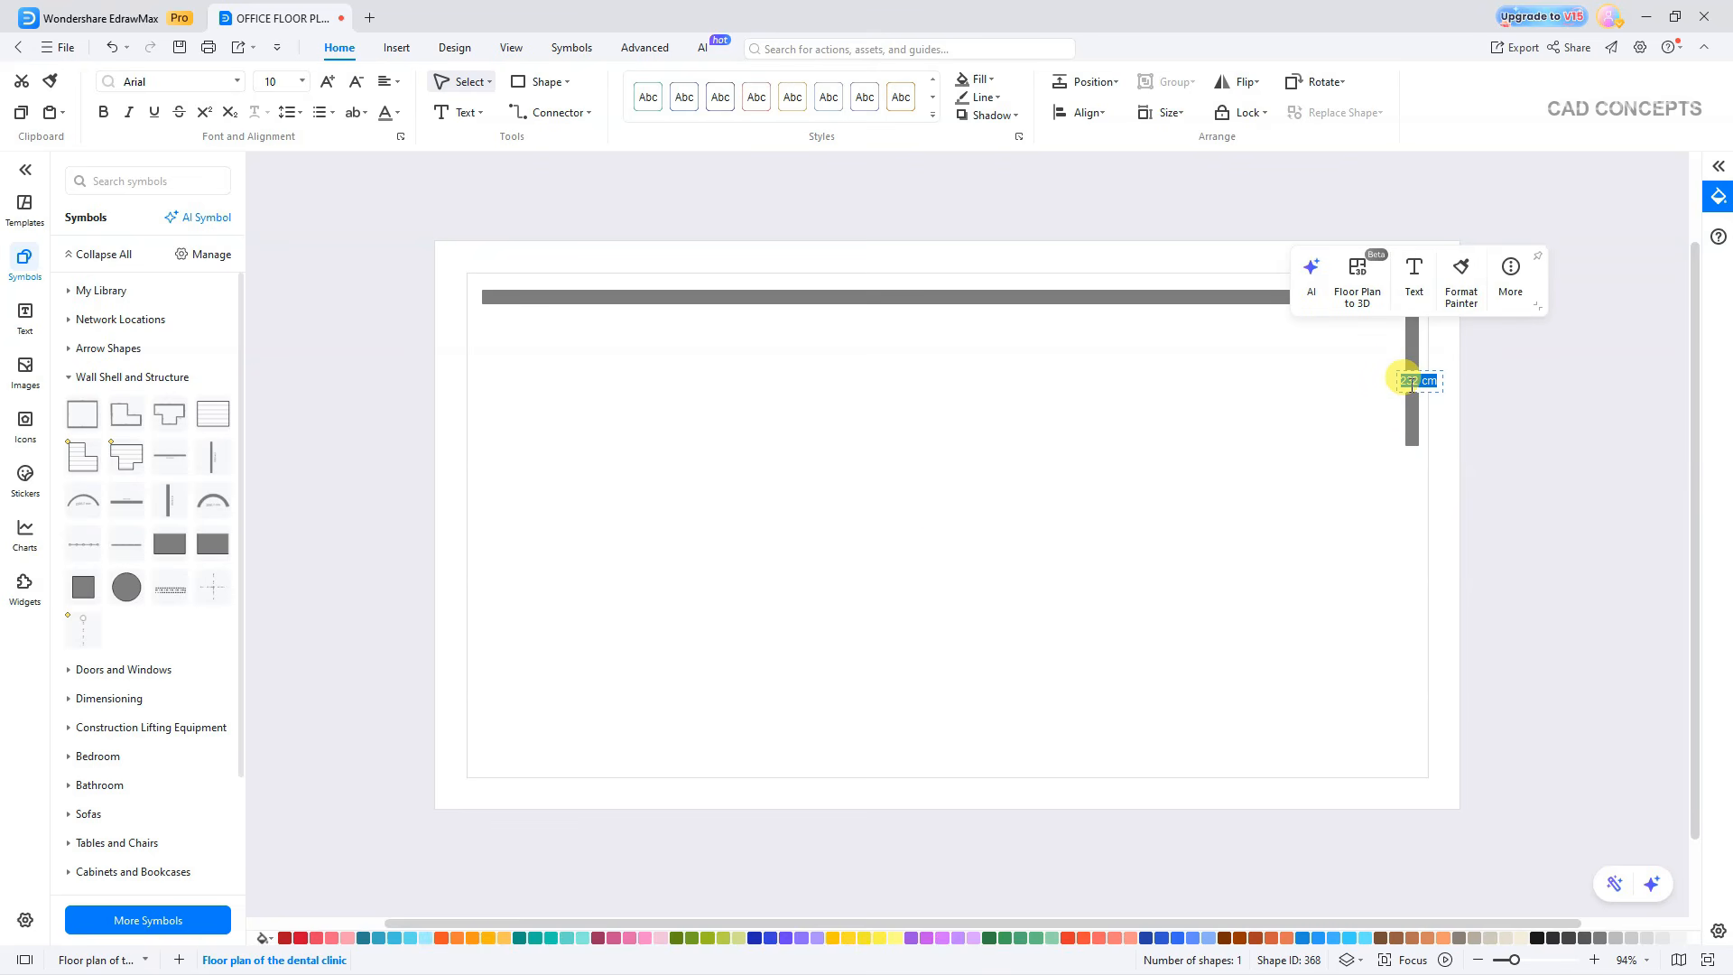
type("900")
key("Return")
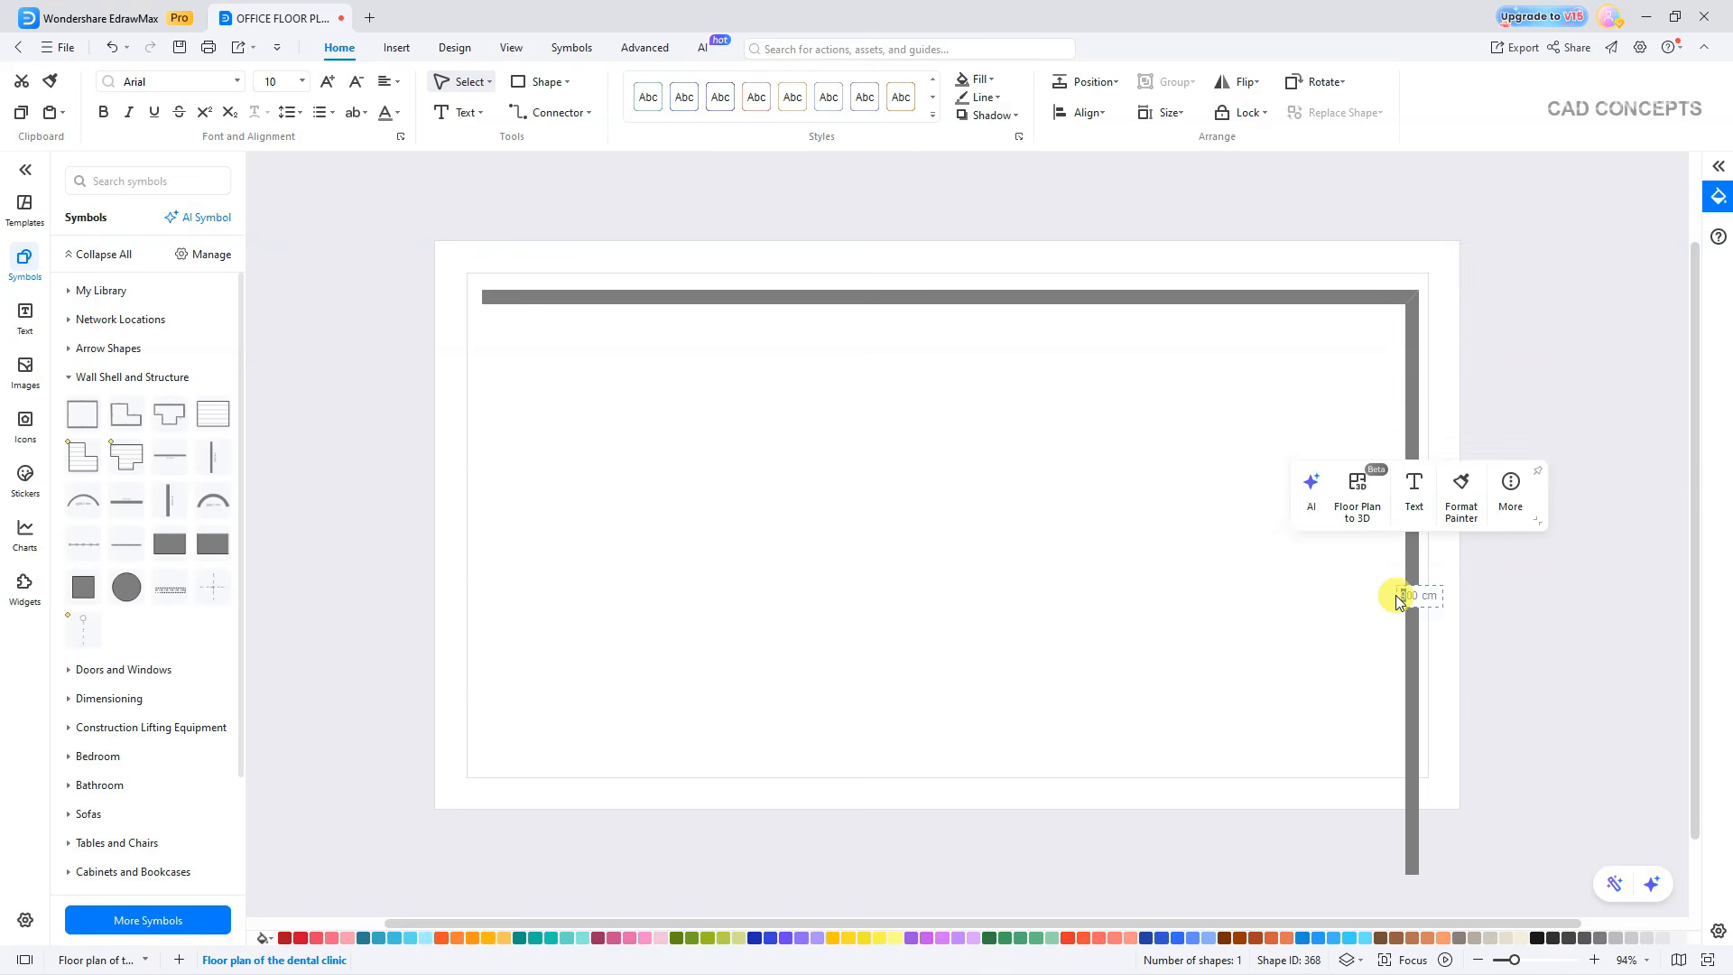
left_click(1297, 621)
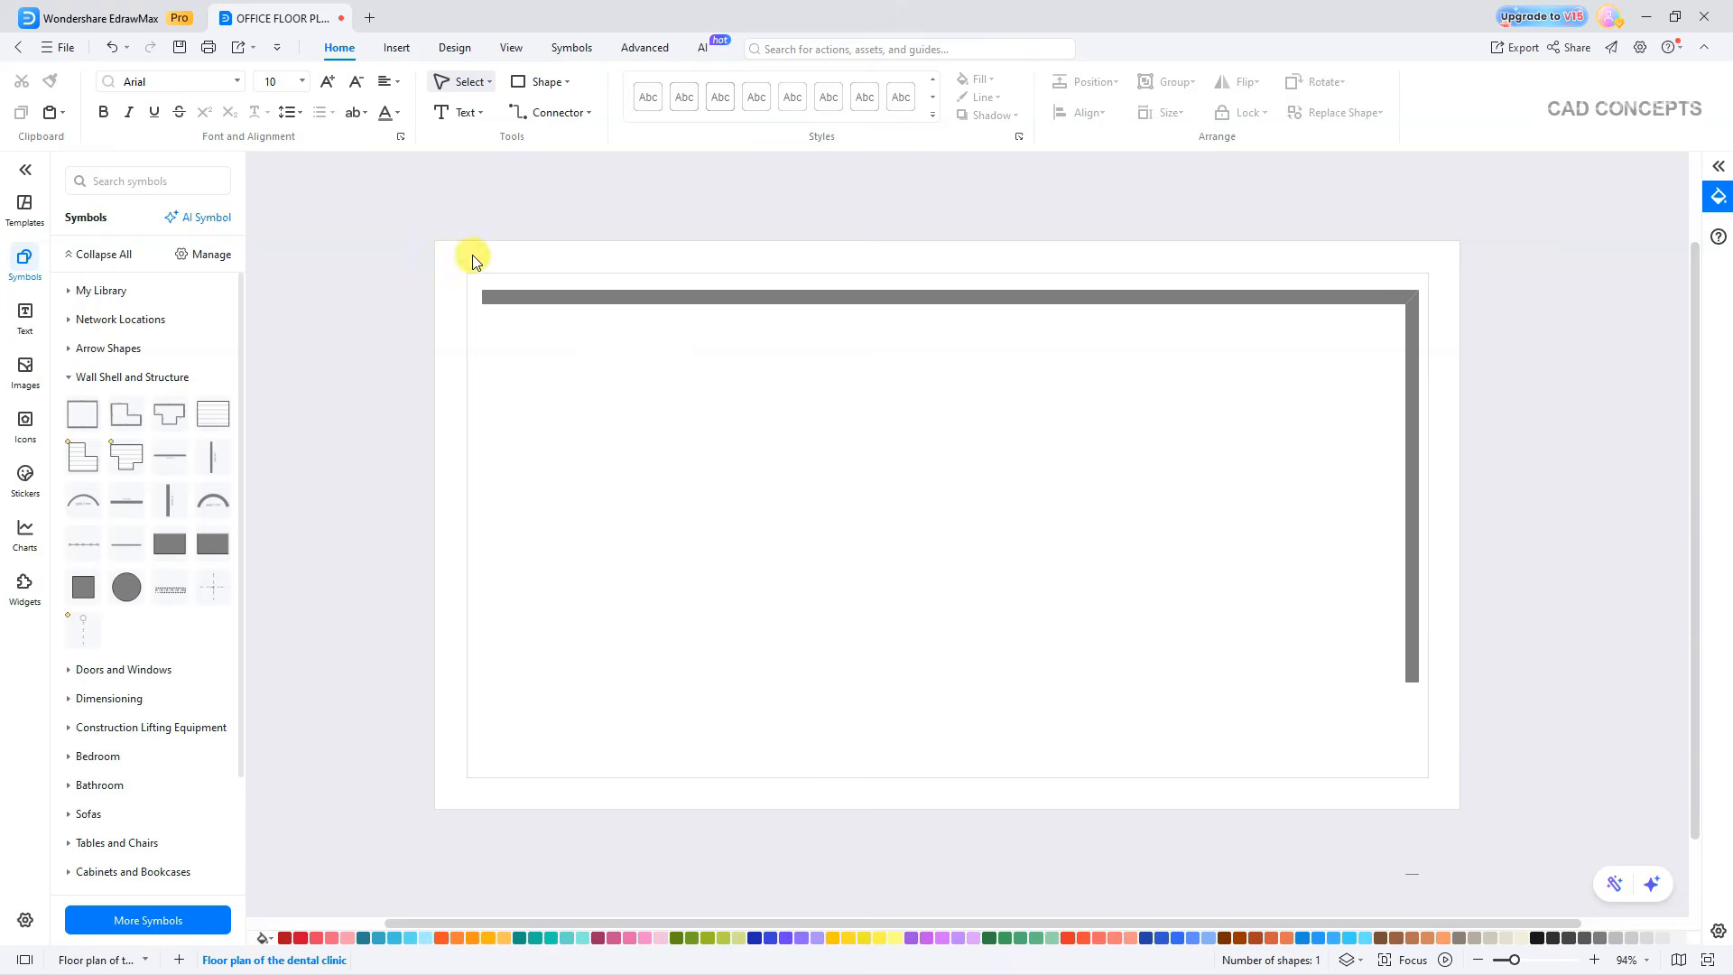
Move both walls lower on the page and add a bottom wall of matching length joined to the right wall's lower end.
left_click_drag(388, 228, 1617, 756)
left_click(126, 501)
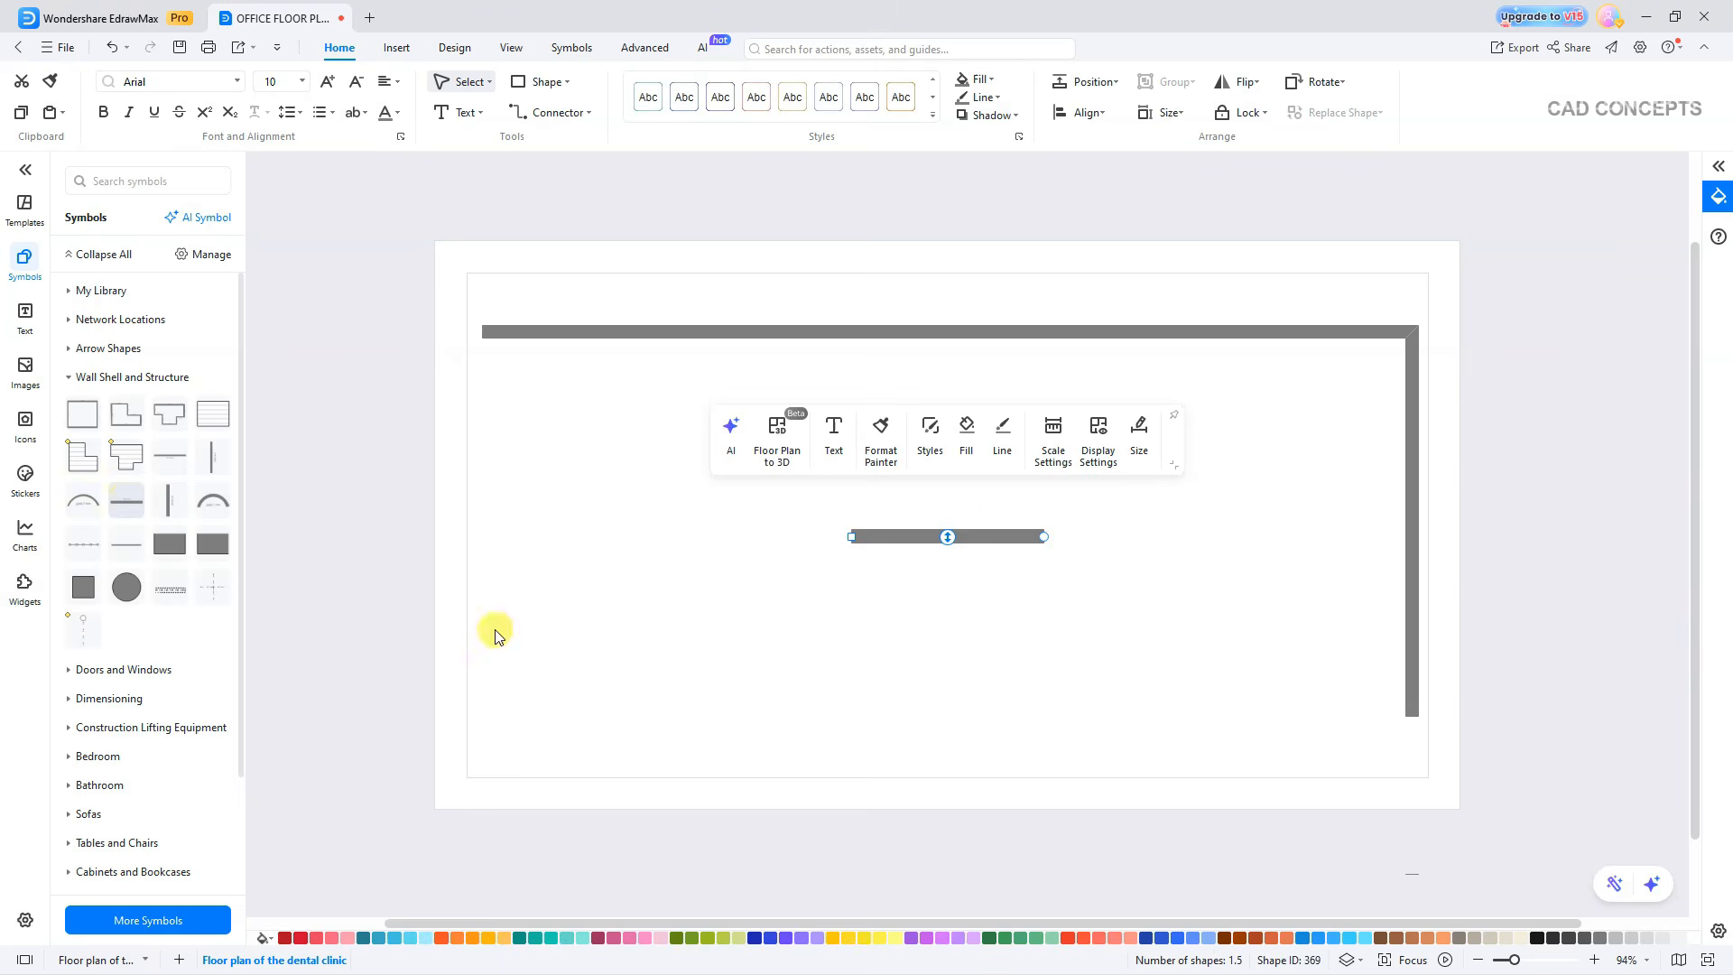
double_click(997, 536)
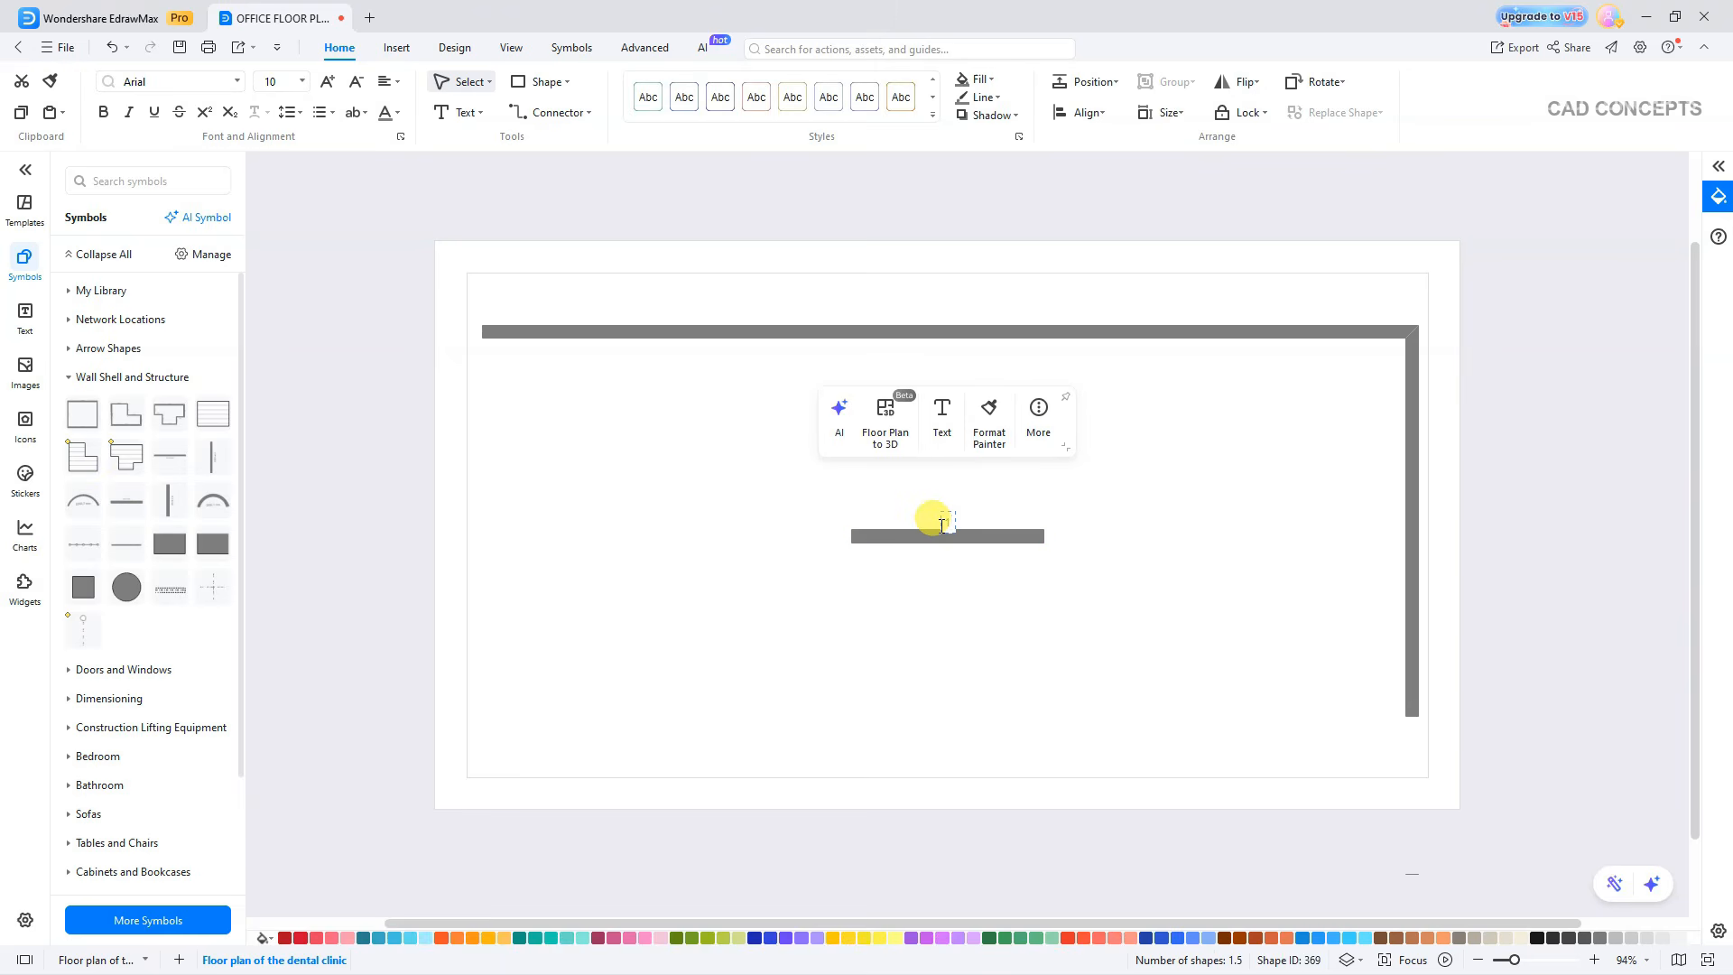
left_click(963, 588)
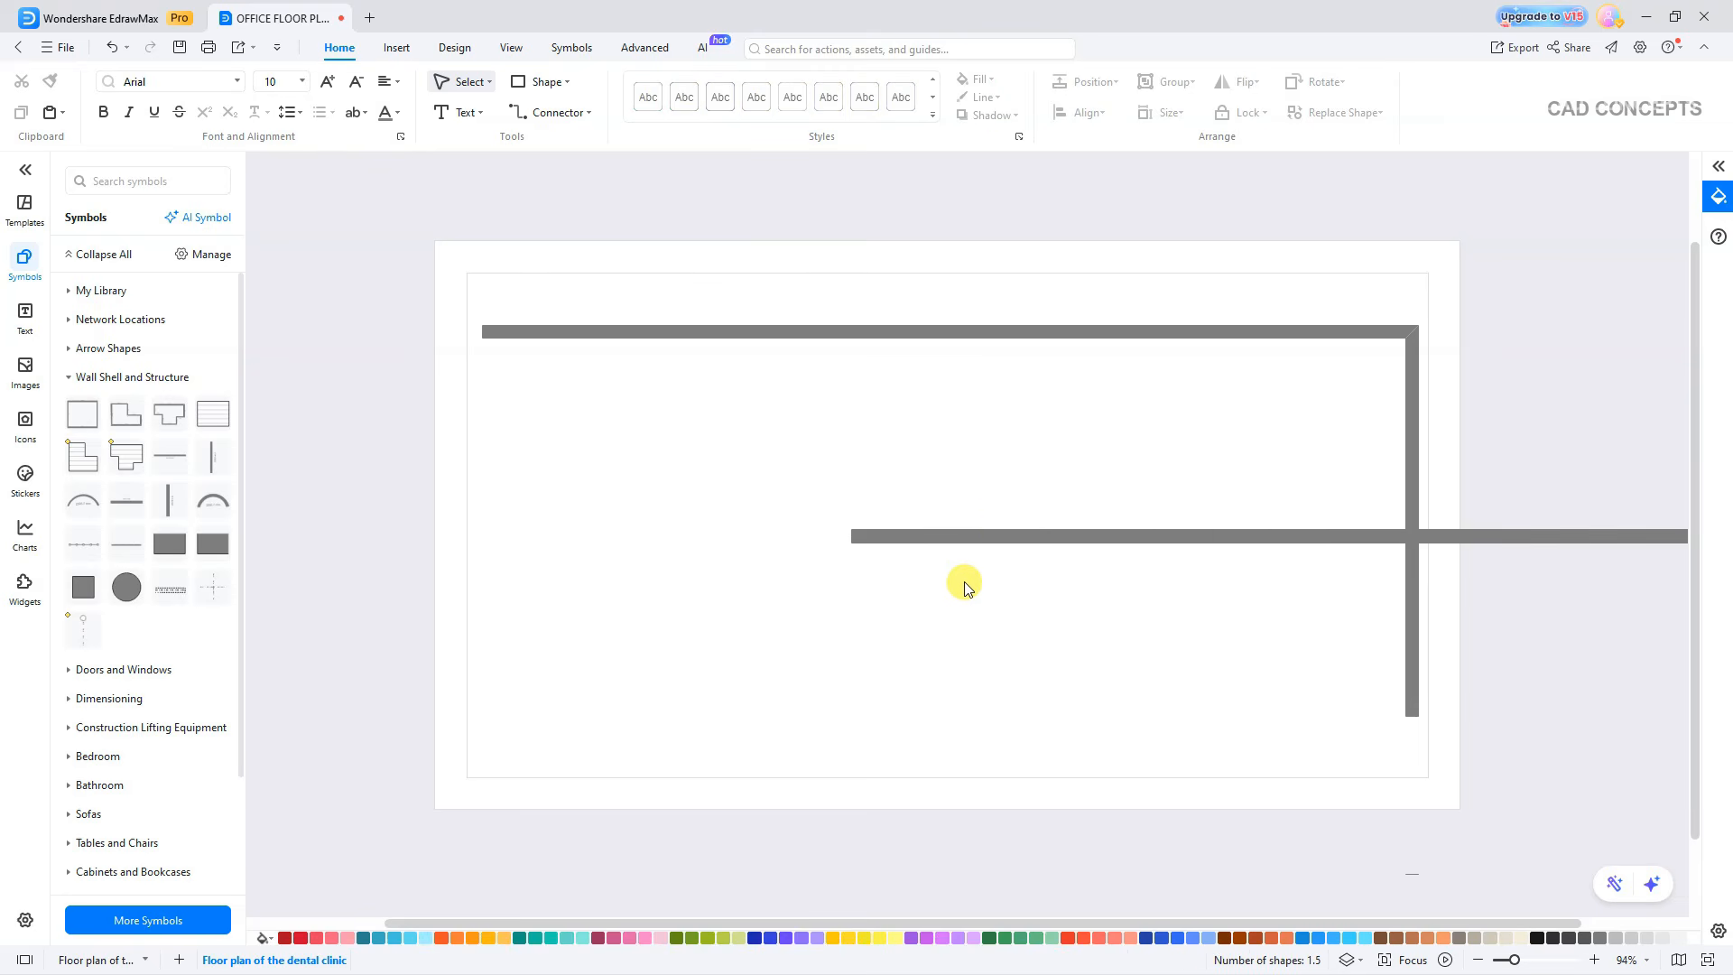
left_click_drag(1006, 540, 637, 720)
Close the building outline with a vertical wall joining the left ends of the top and bottom walls.
left_click(169, 500)
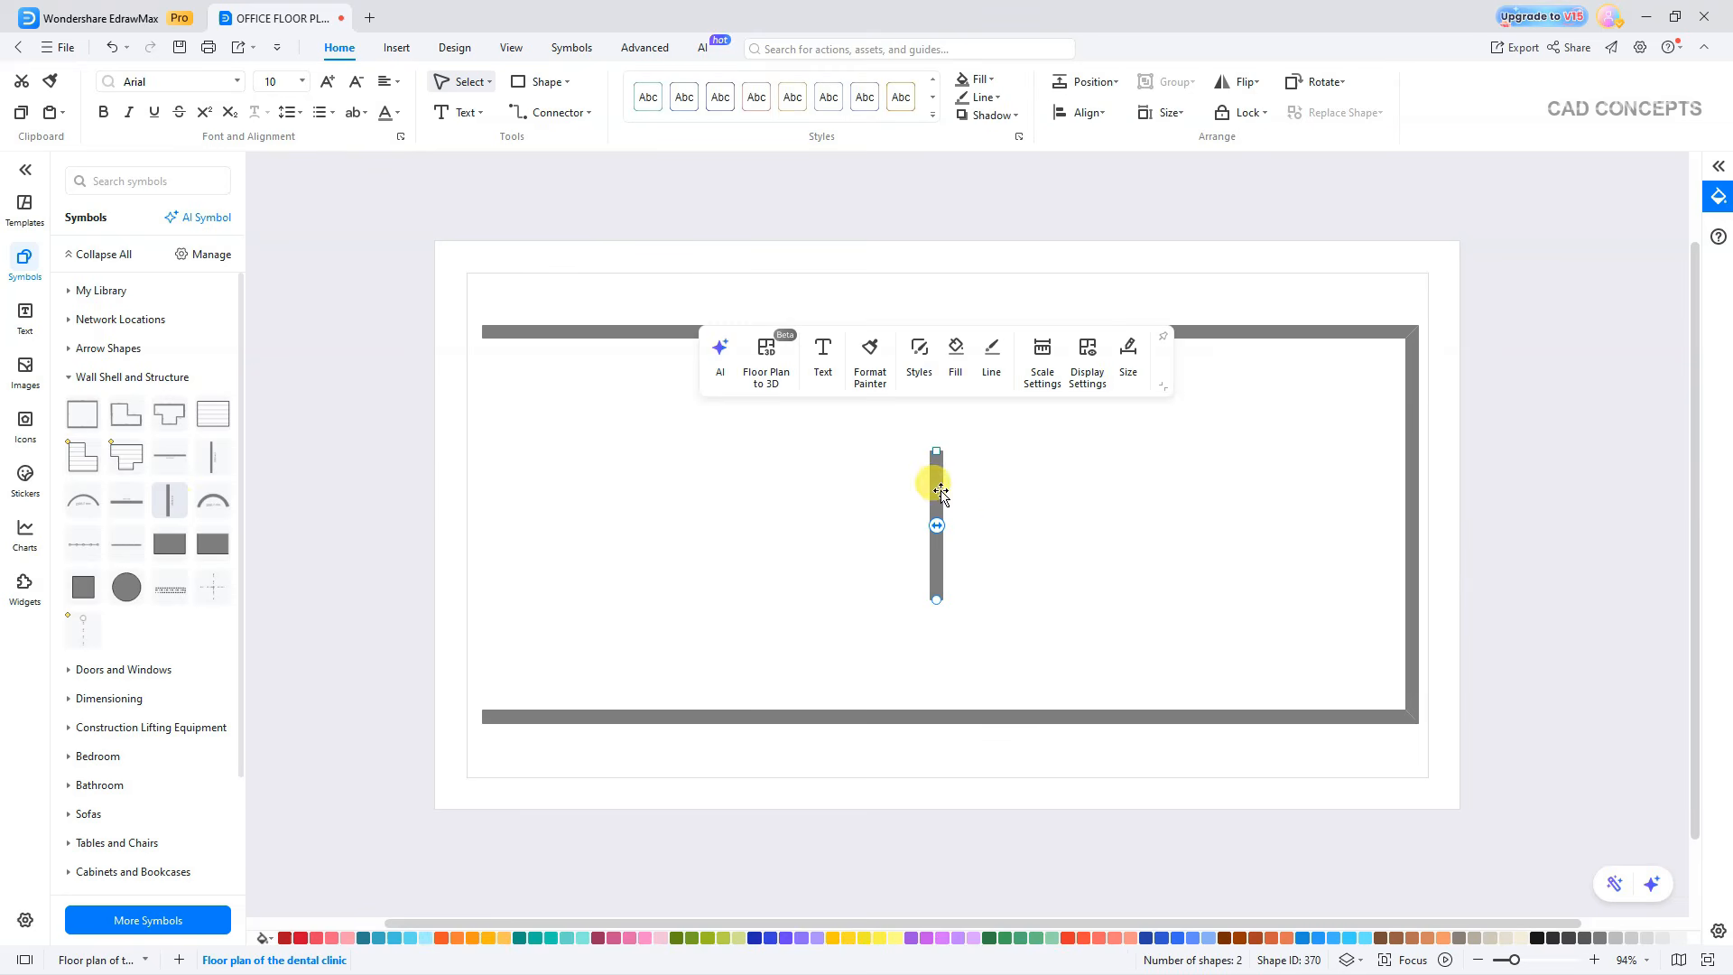
left_click_drag(939, 492, 481, 366)
left_click_drag(482, 486, 481, 715)
left_click(564, 649)
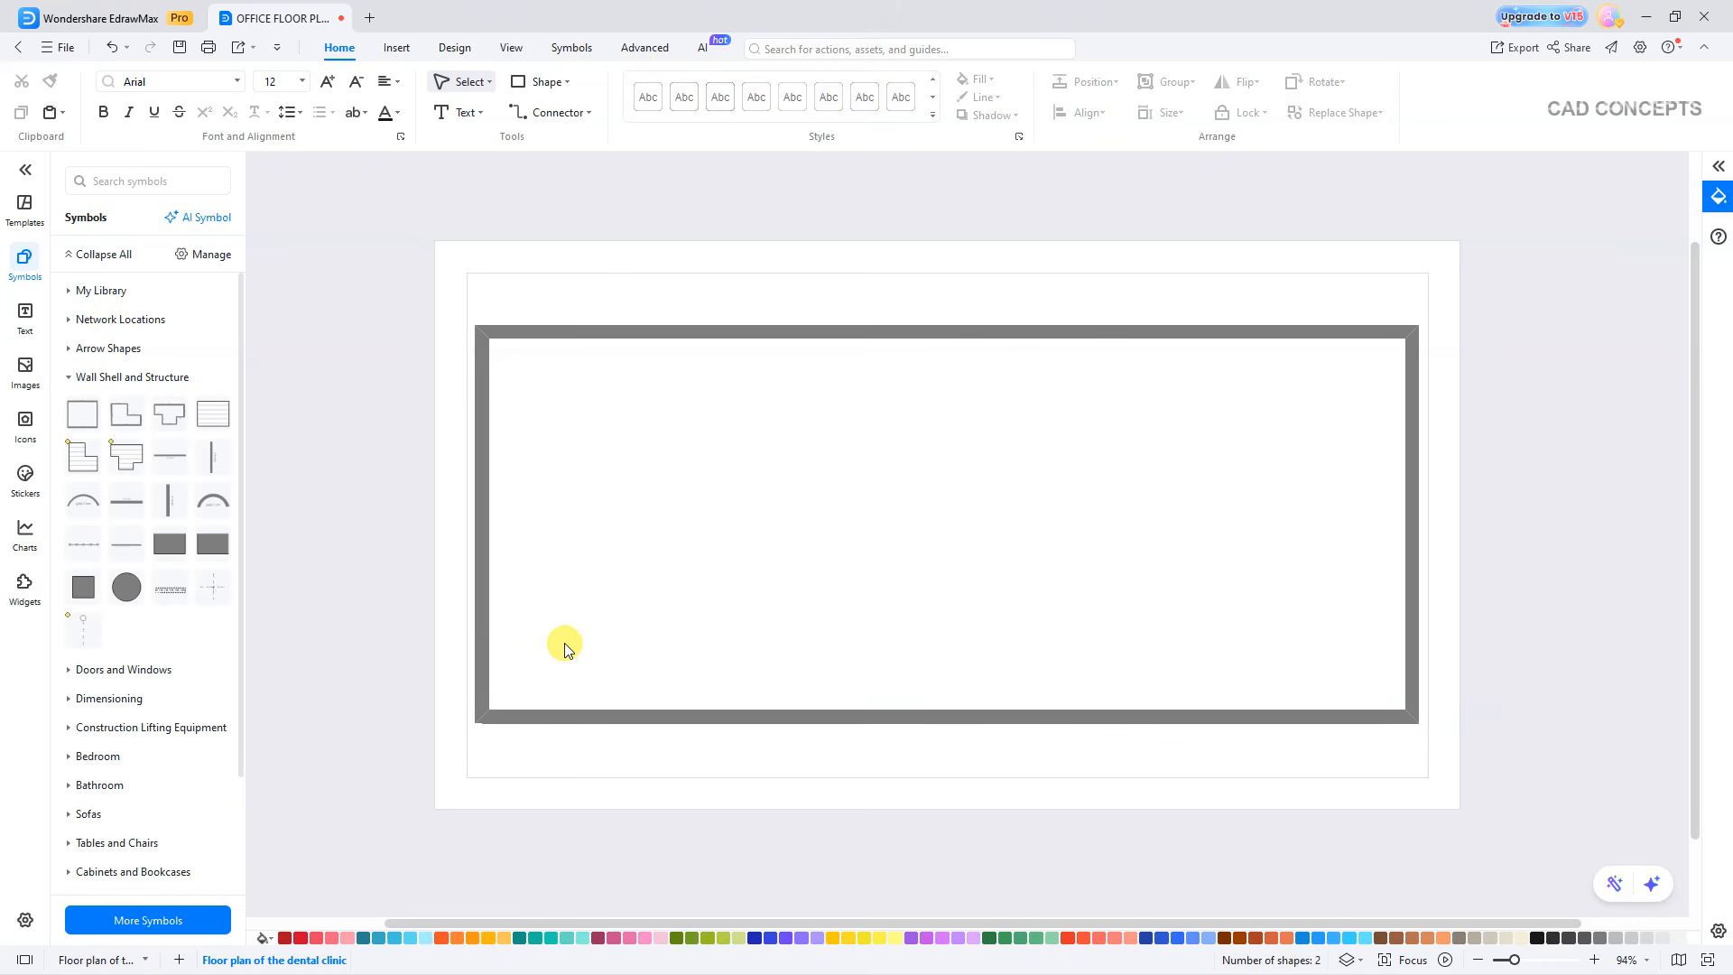
key("ctrl+z")
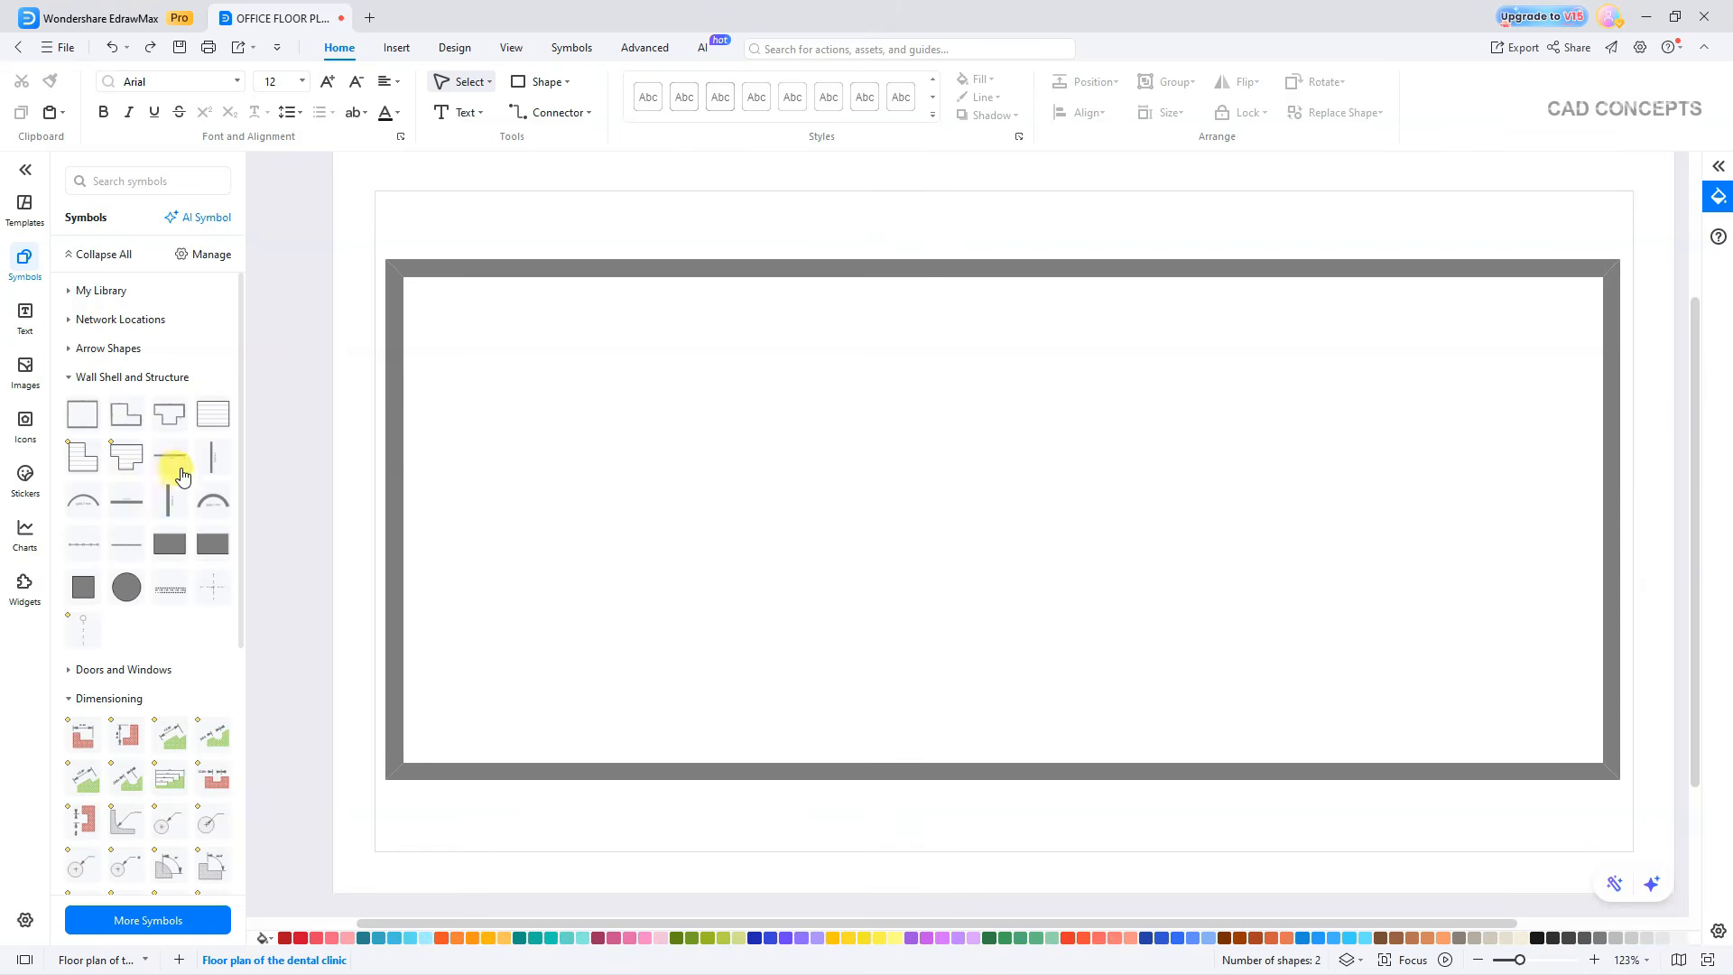
Add a thin horizontal partition across the interior, slightly below mid-height, from the left wall to the right wall.
left_click_drag(178, 465, 476, 545)
left_click_drag(662, 555, 1609, 541)
left_click(1203, 630)
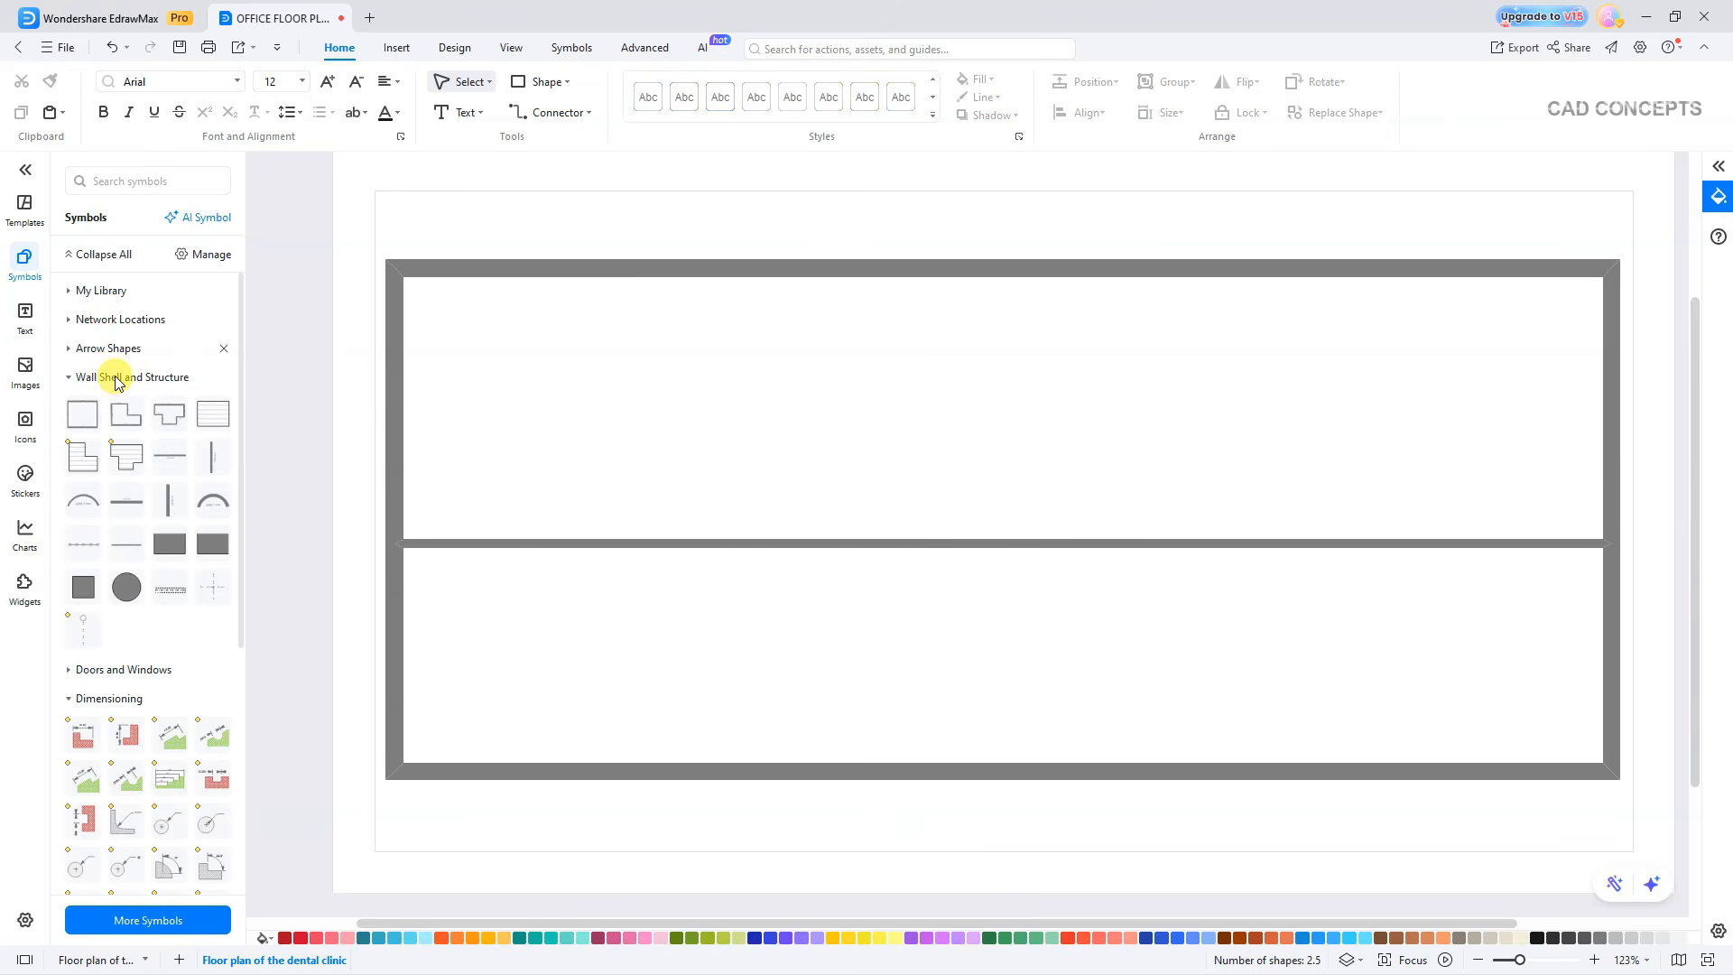
Add a thin vertical partition from the top wall to the horizontal partition, separating a room in the upper-left corner.
left_click_drag(197, 466, 660, 543)
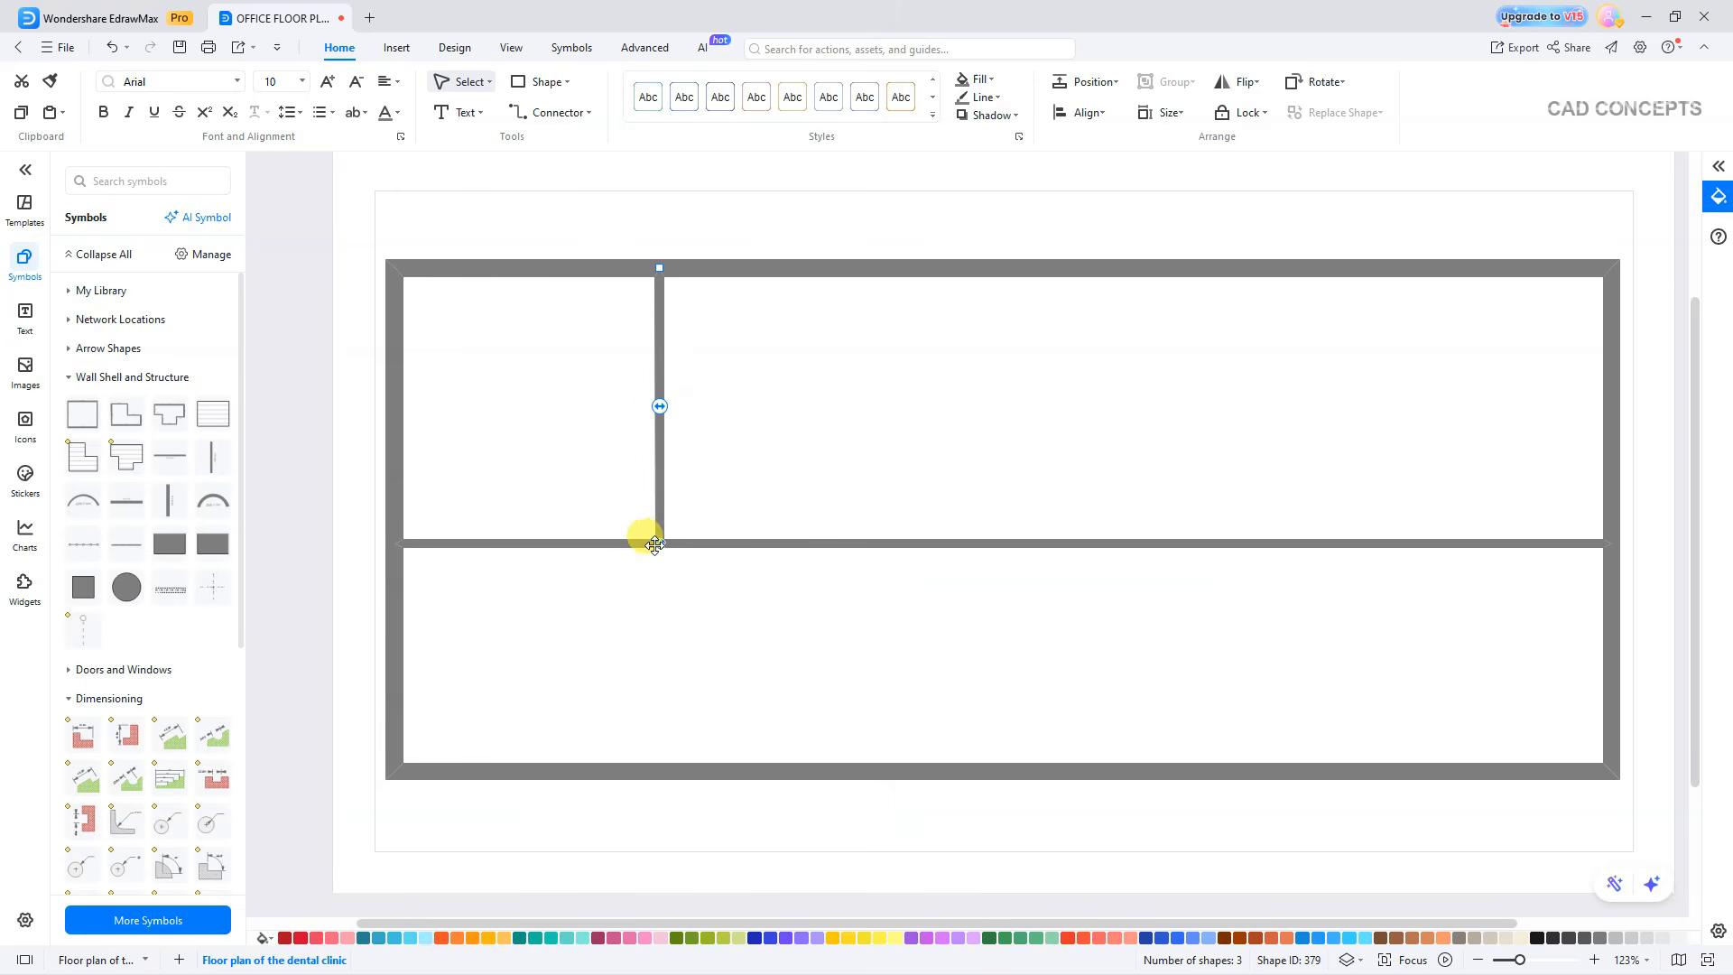
key("ctrl+z")
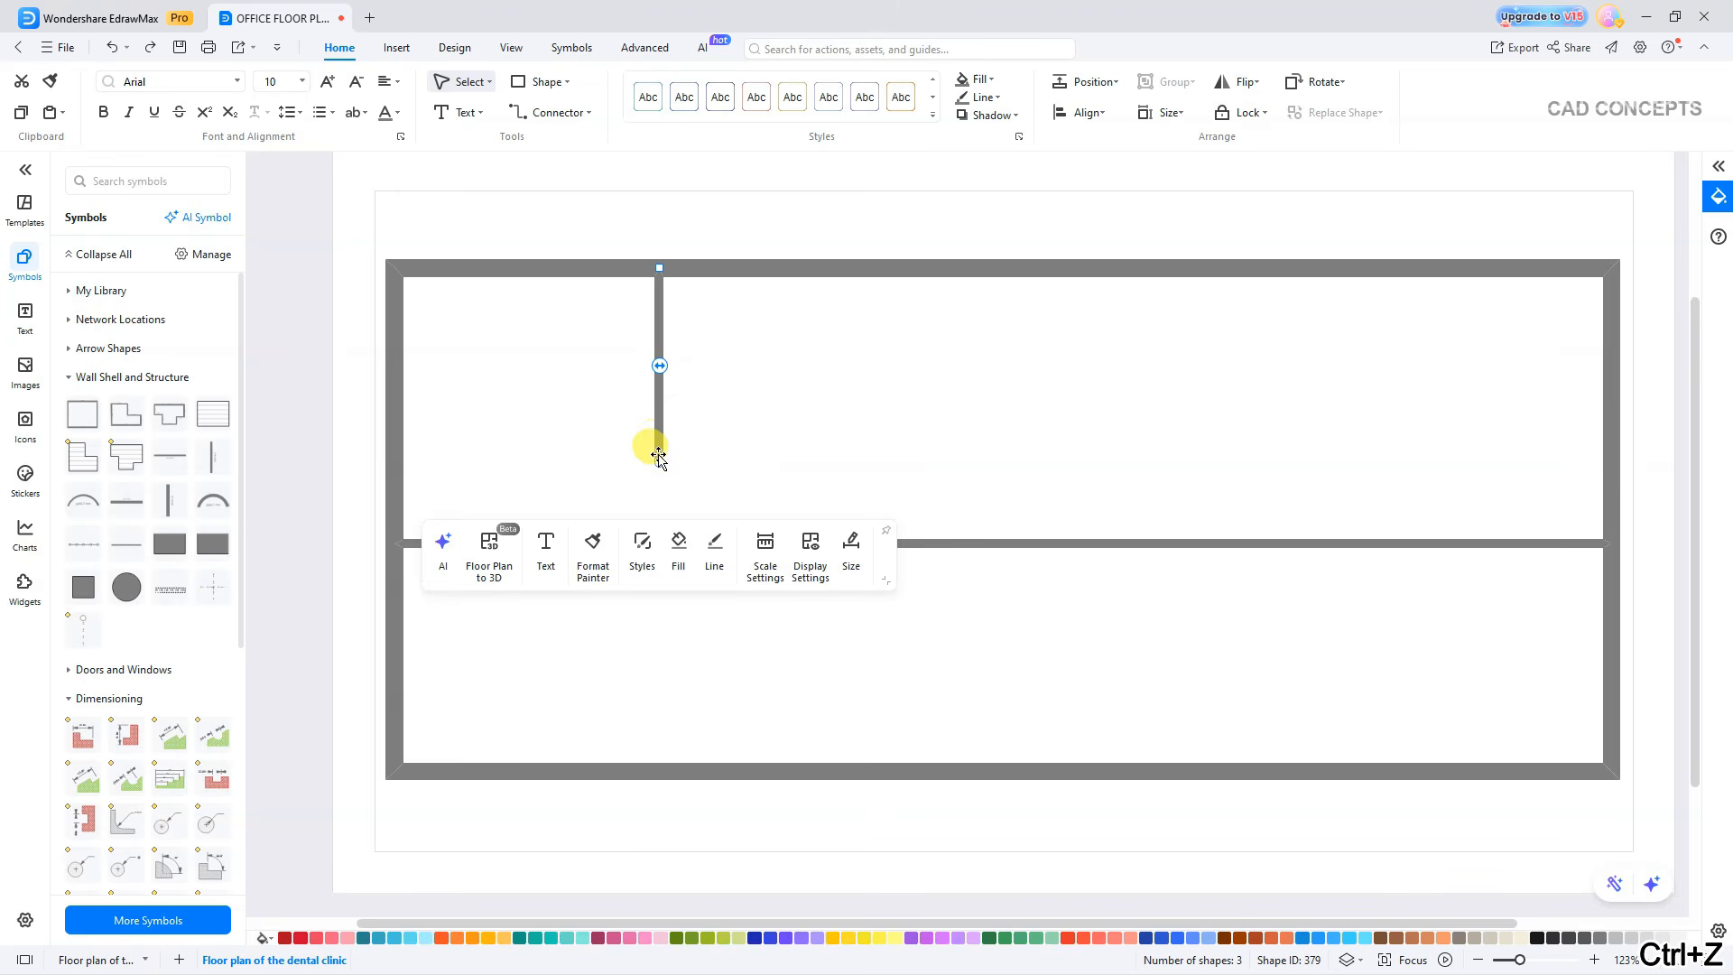
left_click_drag(658, 457, 659, 542)
left_click(714, 476)
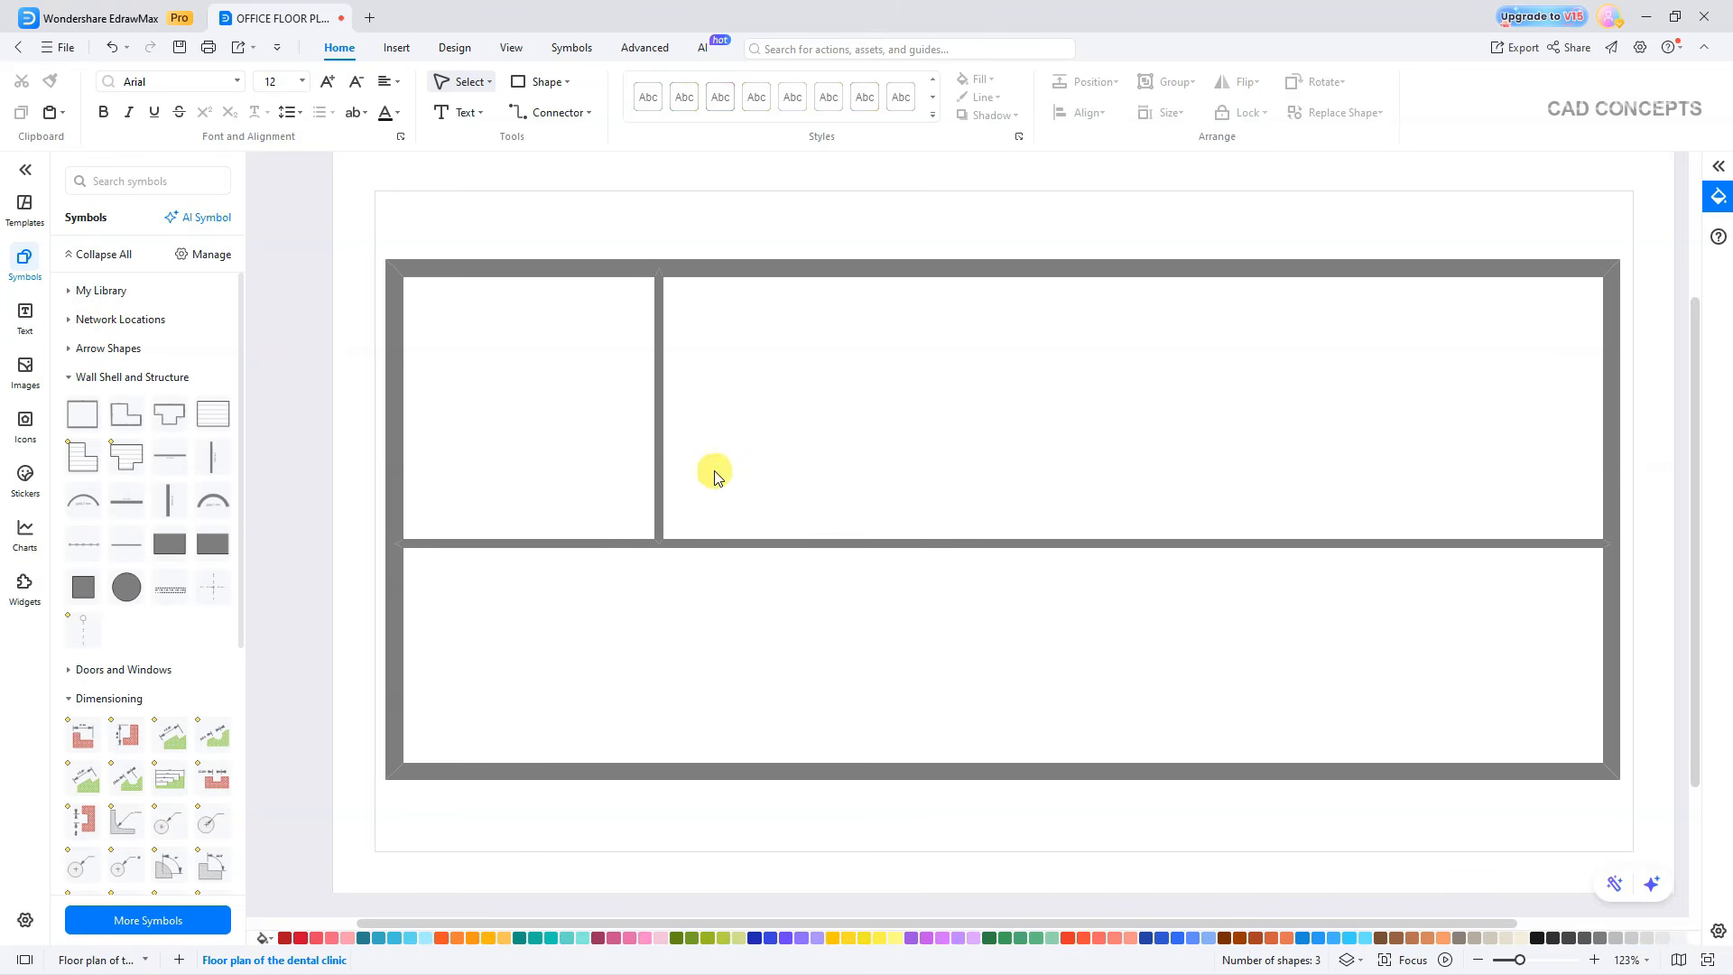
Add a second vertical partition from the top wall to the horizontal partition, near the middle of the building.
left_click_drag(212, 457, 864, 521)
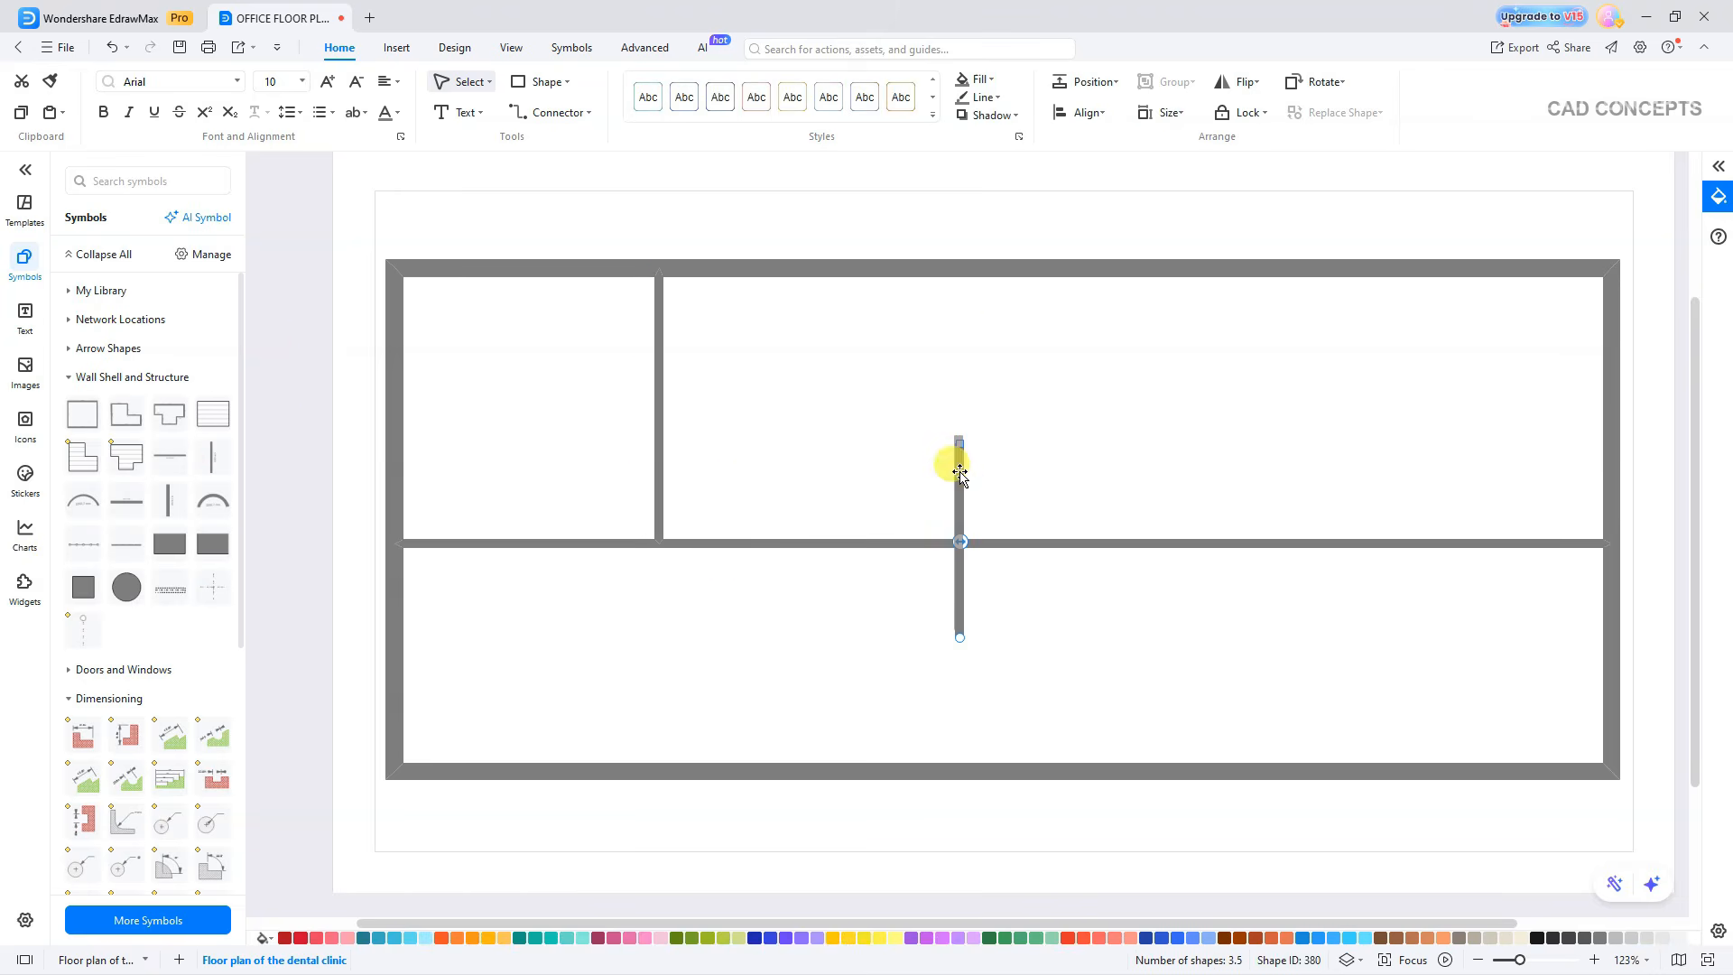
left_click_drag(959, 471, 1020, 330)
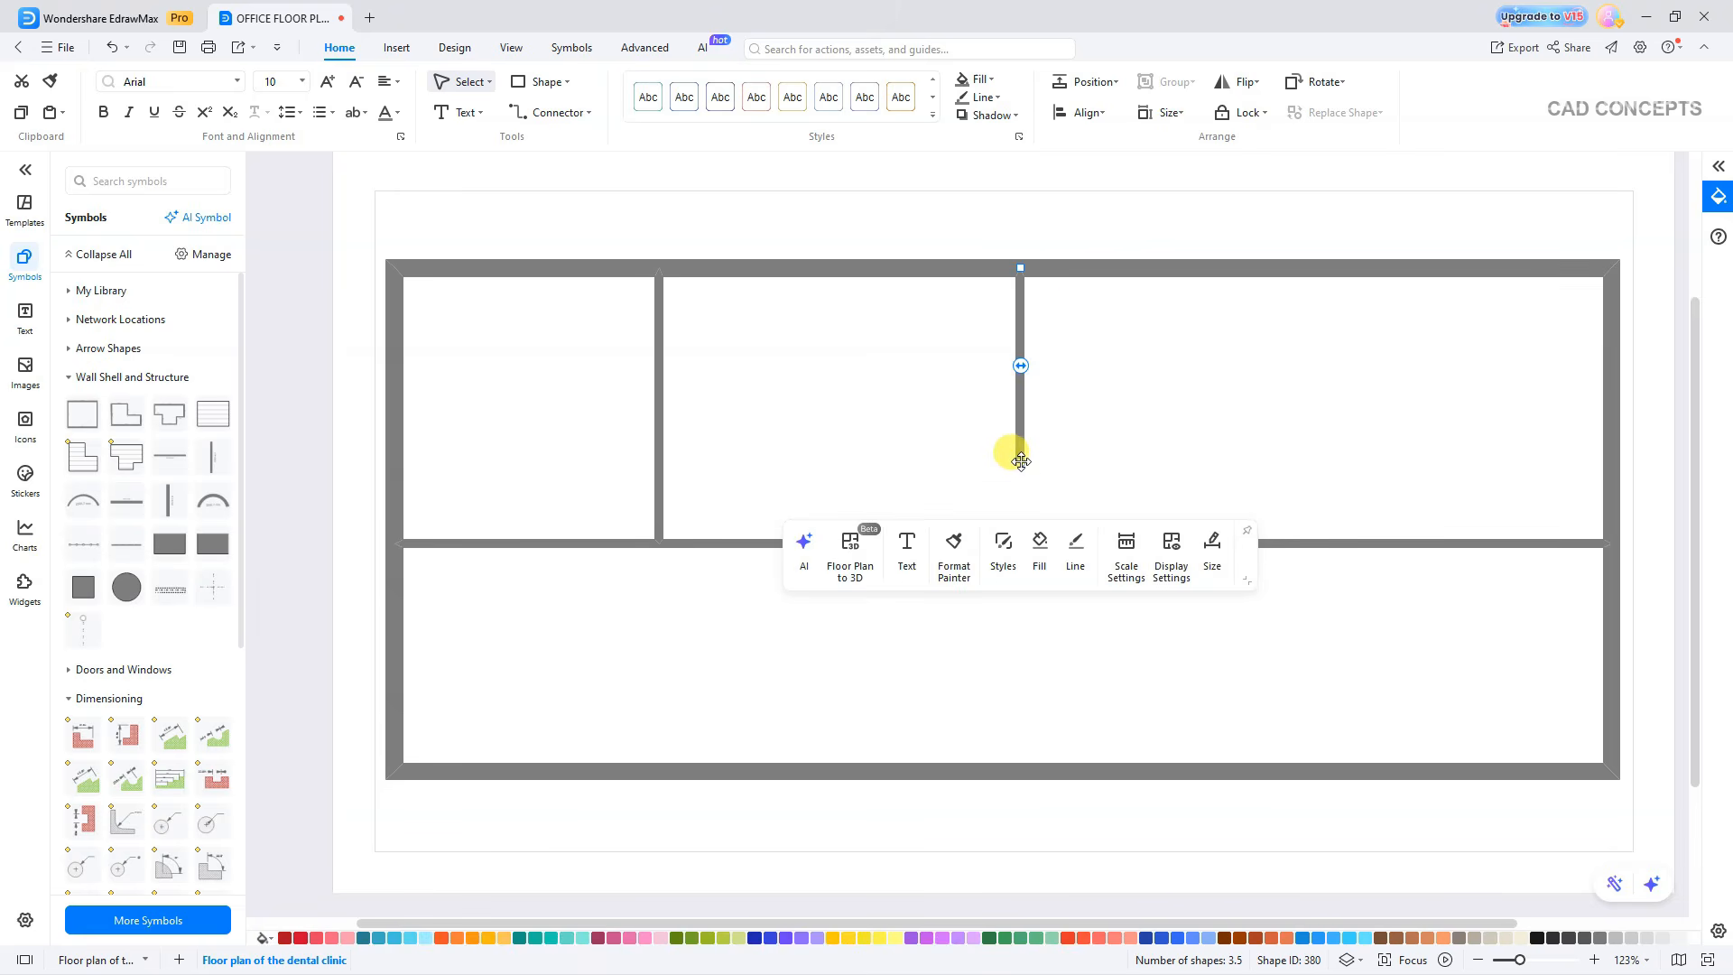
left_click_drag(1021, 461, 1010, 532)
left_click(941, 490)
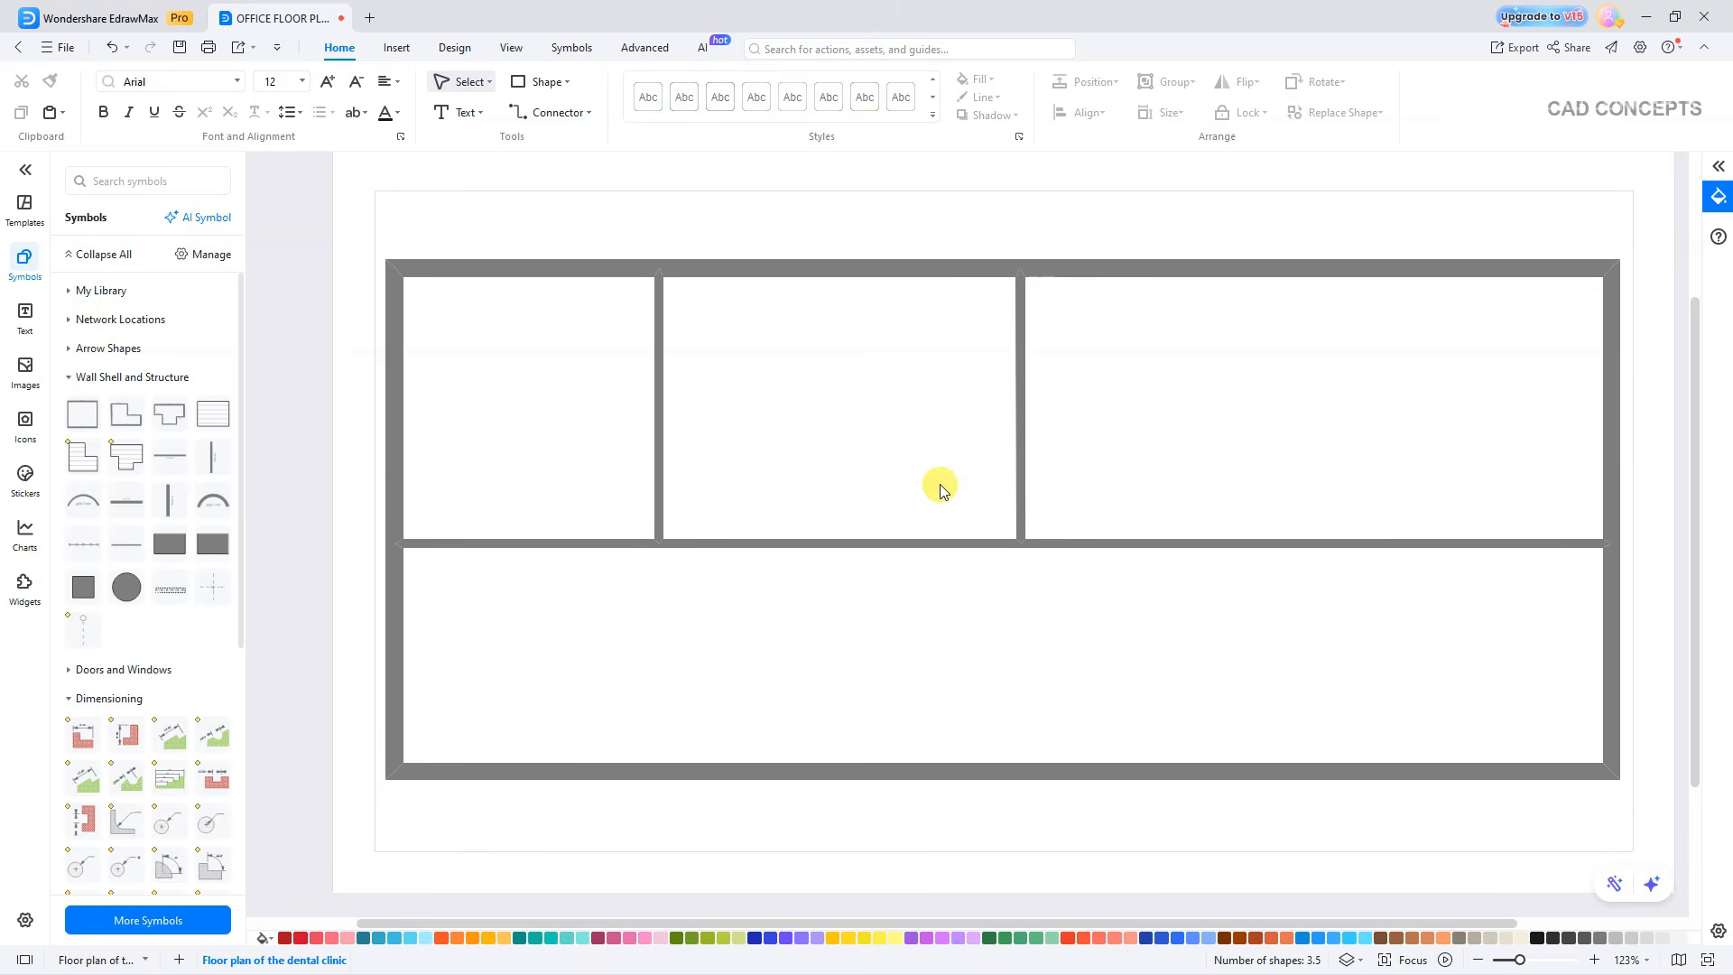
Copy the middle vertical partition and place the copy farther right between the top wall and the horizontal partition.
left_click(1020, 397)
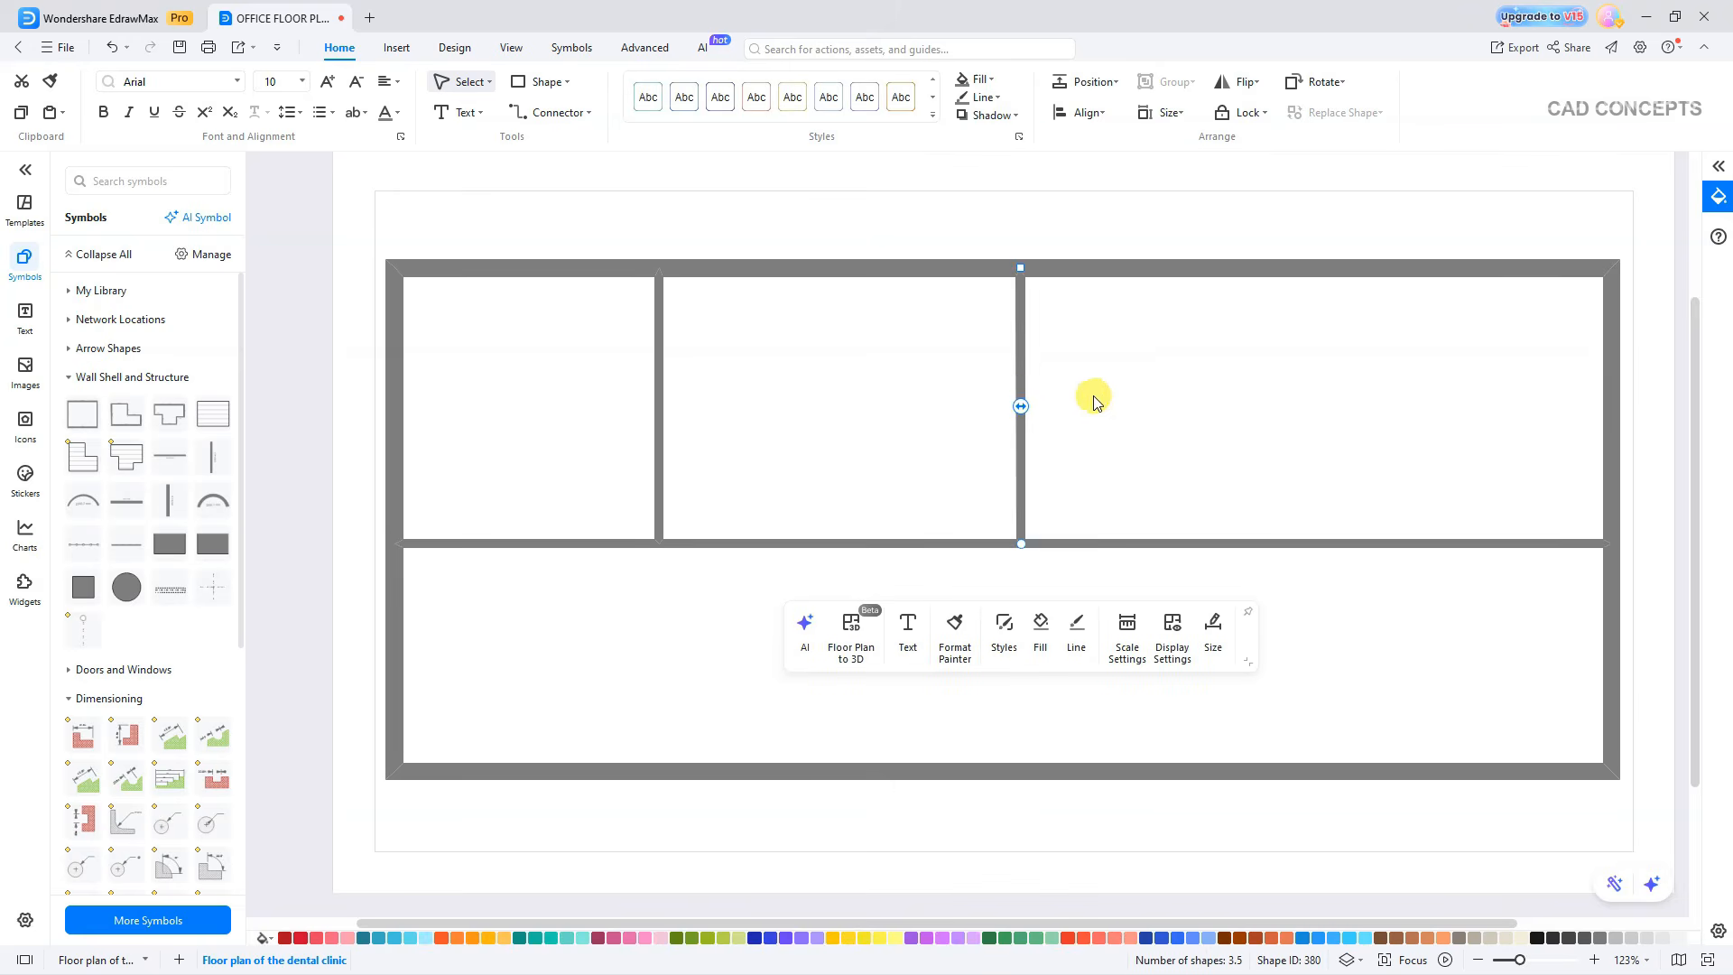
key("ctrl+v")
left_click_drag(1013, 417, 1389, 433)
left_click(1469, 642)
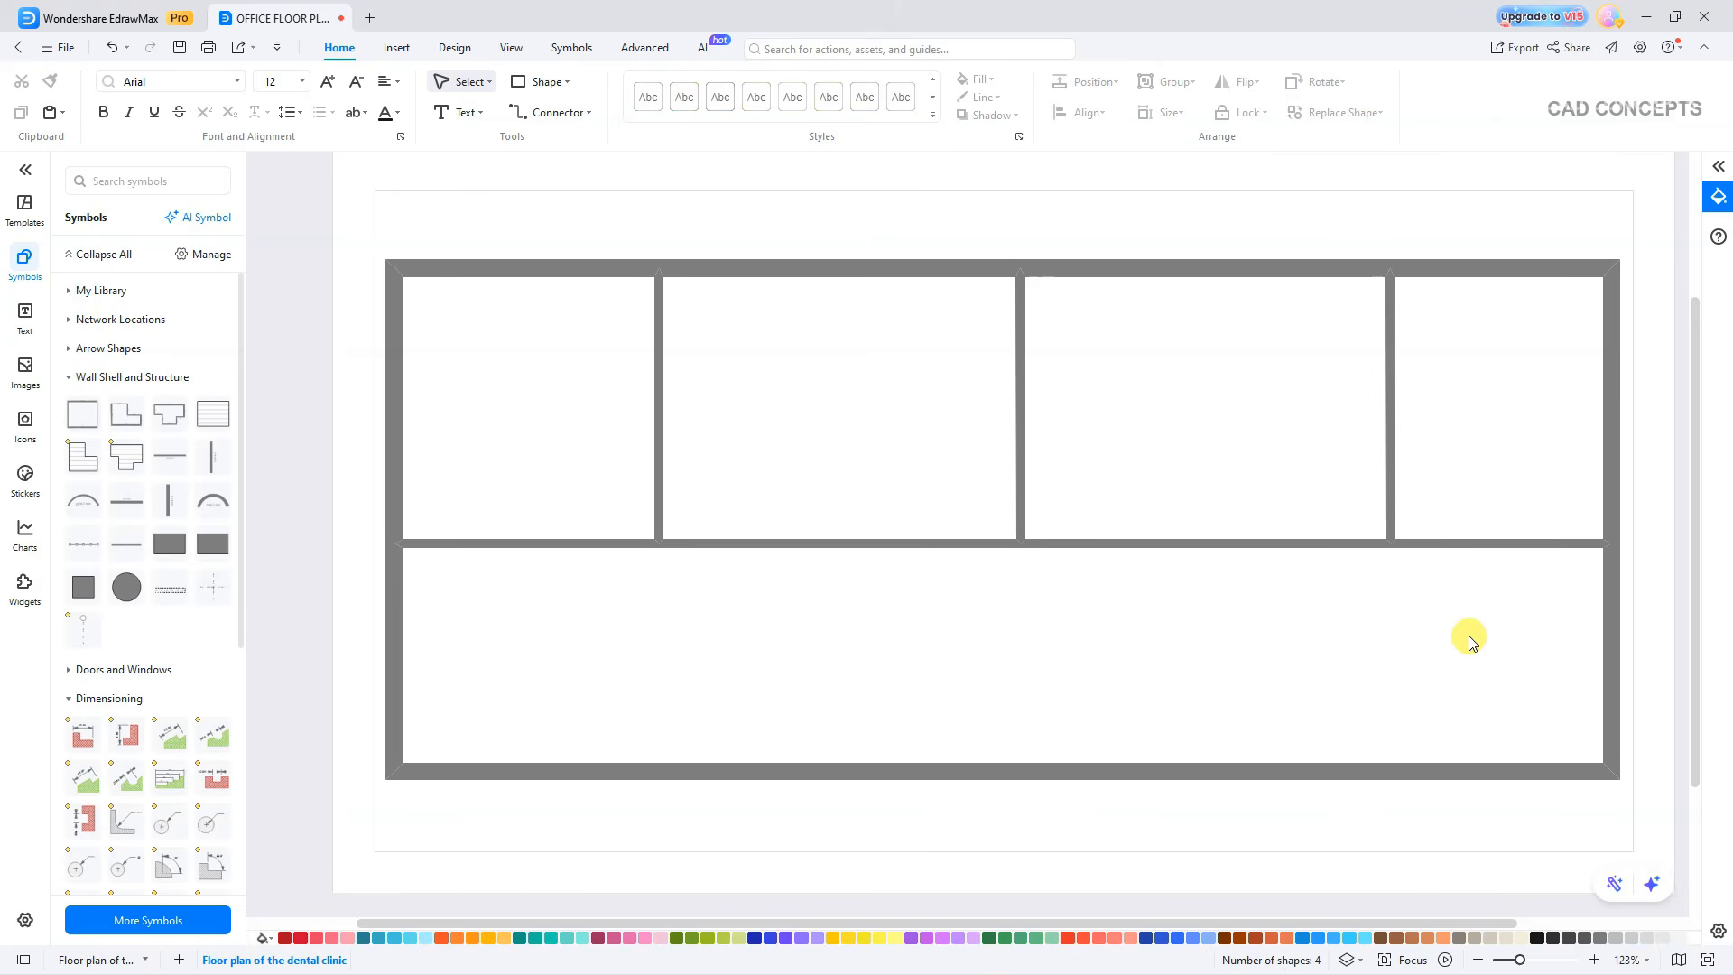
Copy the rightmost partition into the lower area, shorten it to the bottom wall and nudge it left to form a small corner room.
left_click(1390, 499)
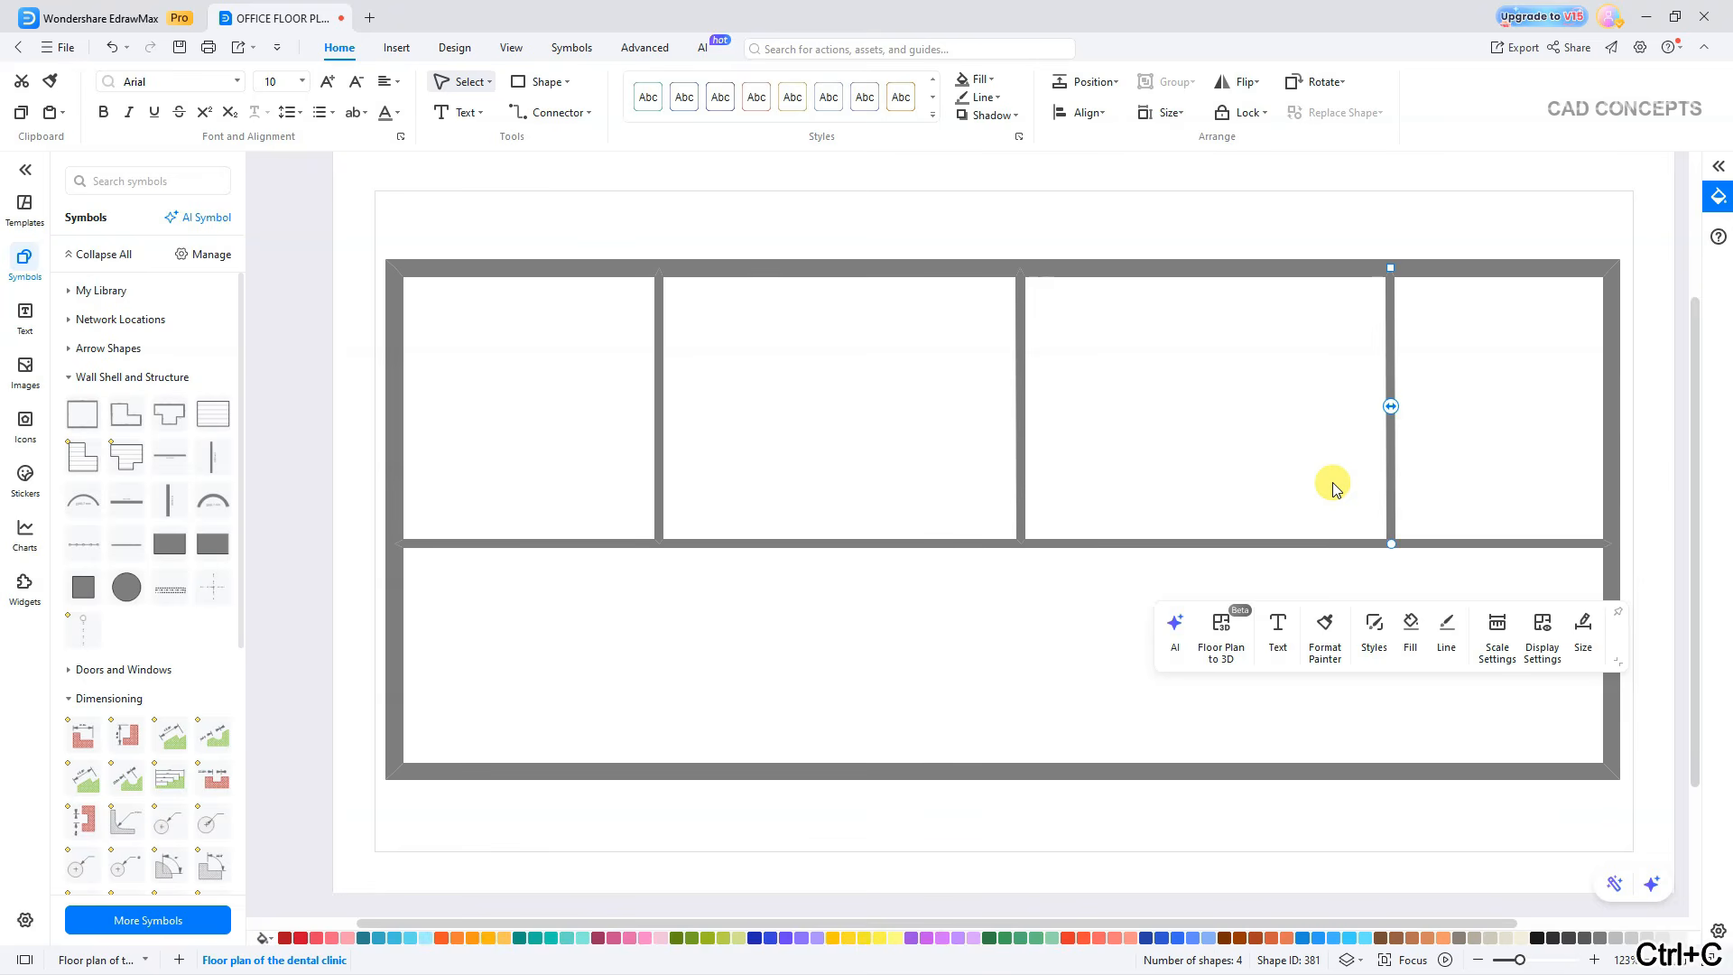
key("ctrl+v")
left_click_drag(1408, 560, 1488, 695)
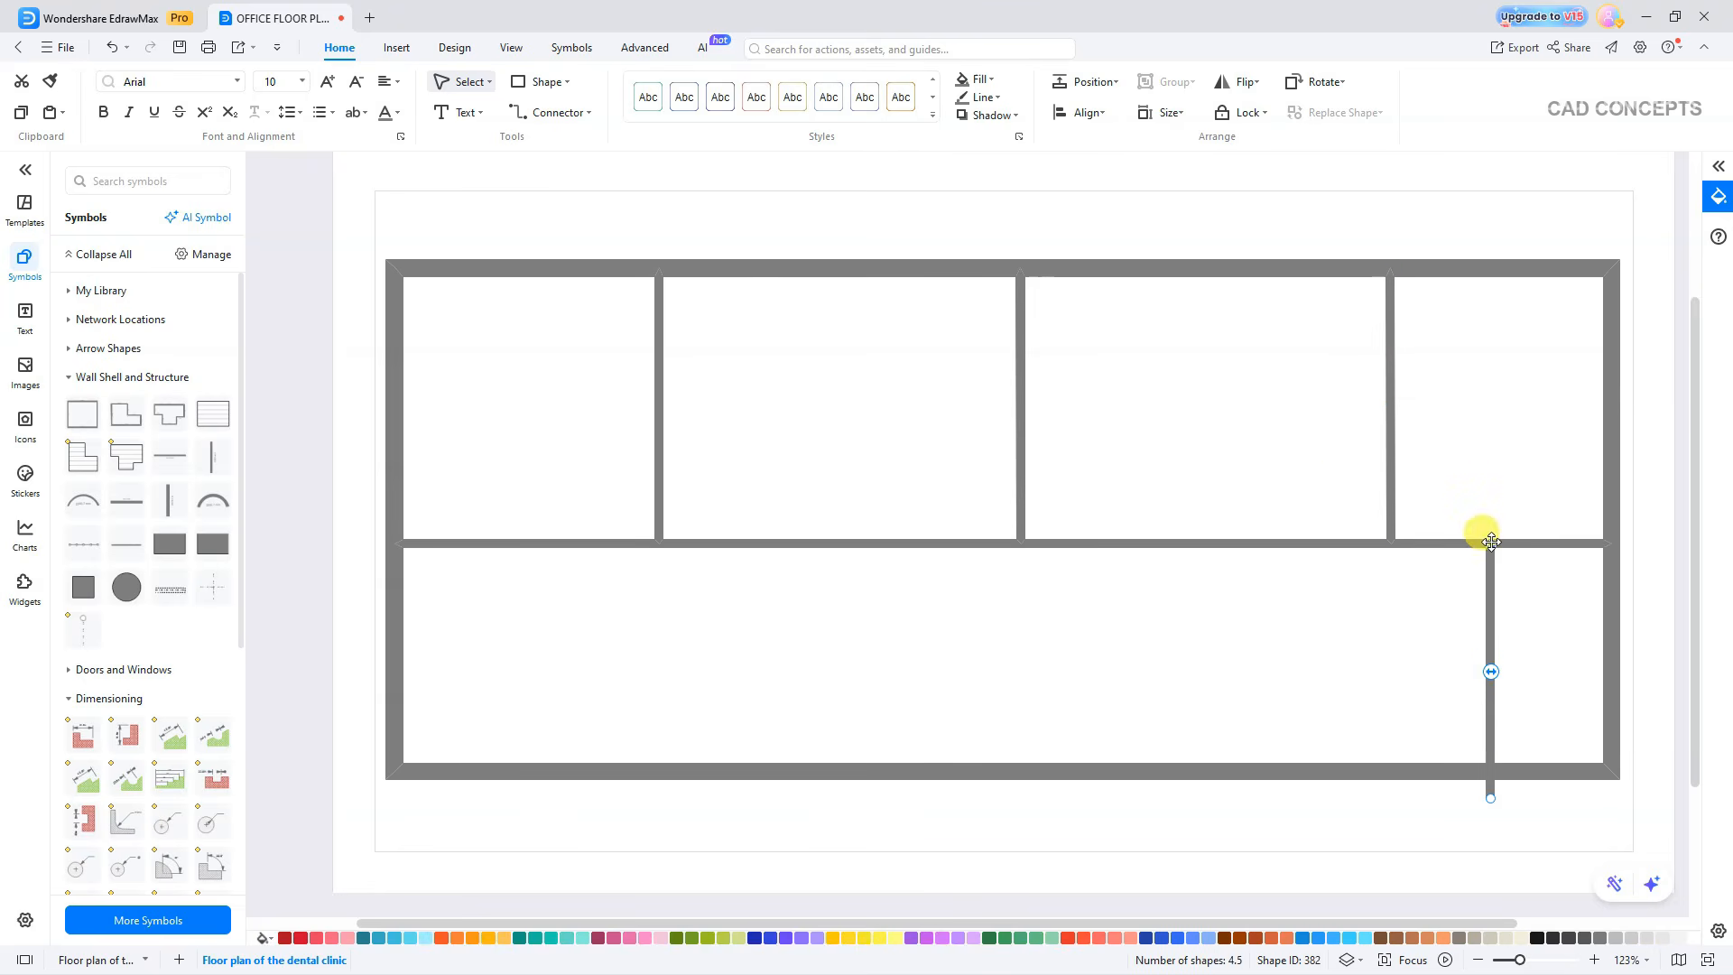
mouse_move(1490, 797)
left_mouse_down()
mouse_move(1473, 764)
mouse_move(1487, 771)
left_mouse_up()
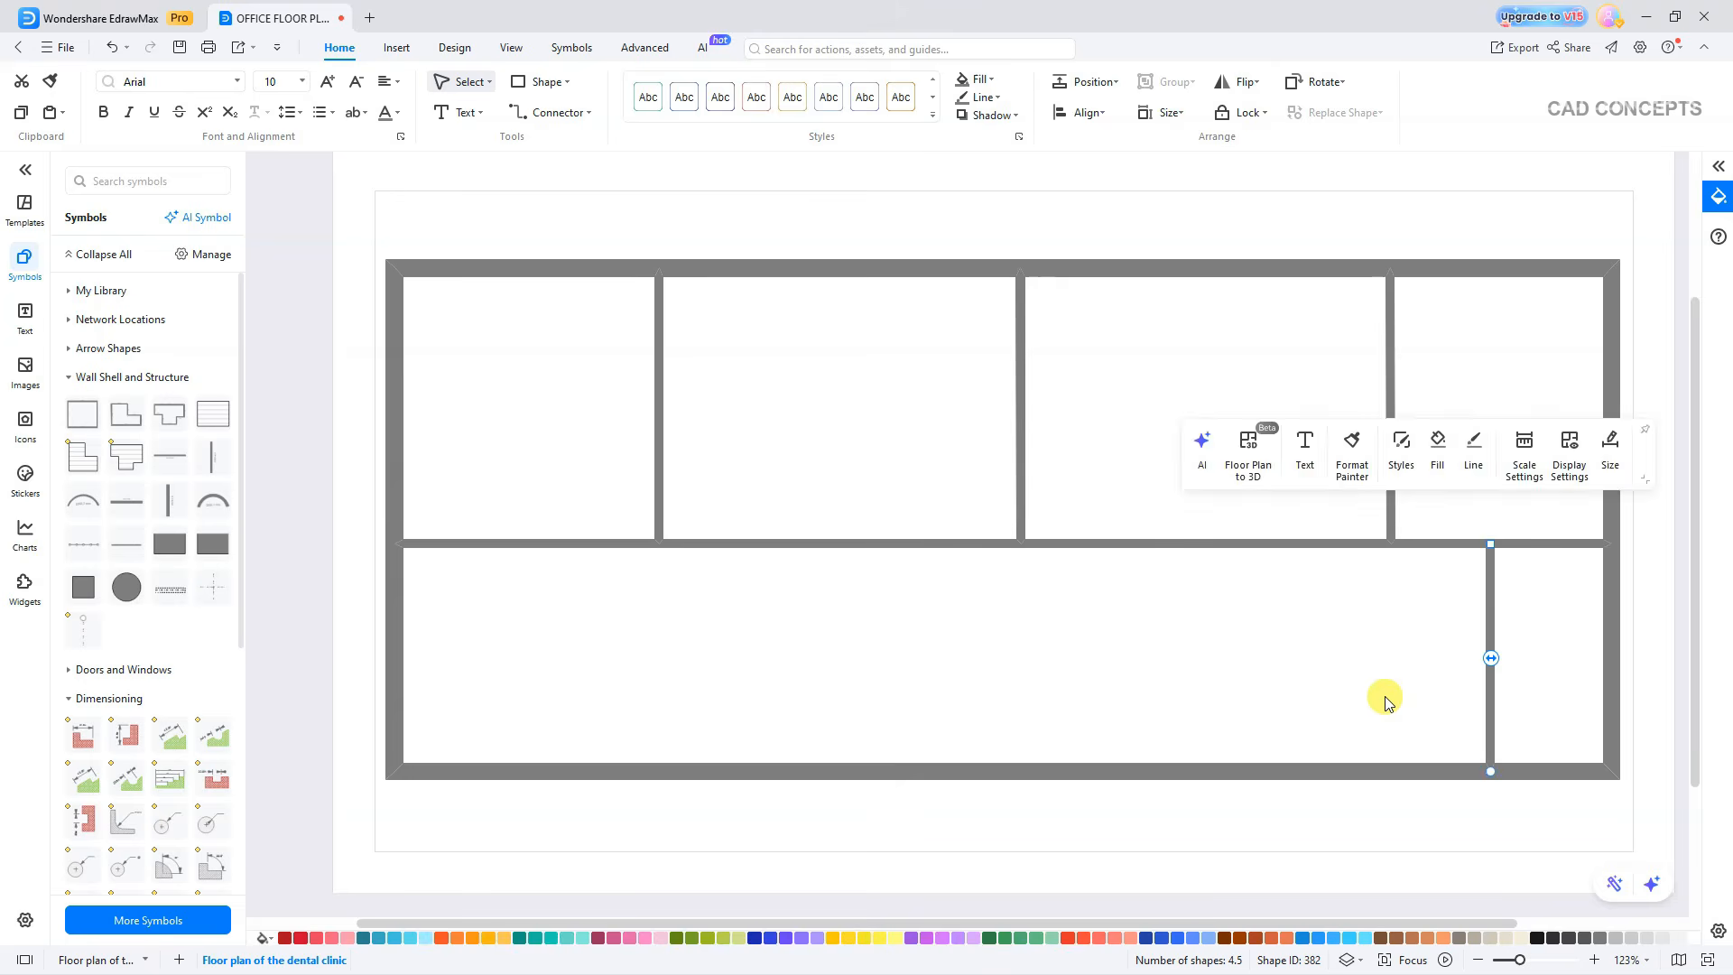
key("Left")
left_click(1383, 671)
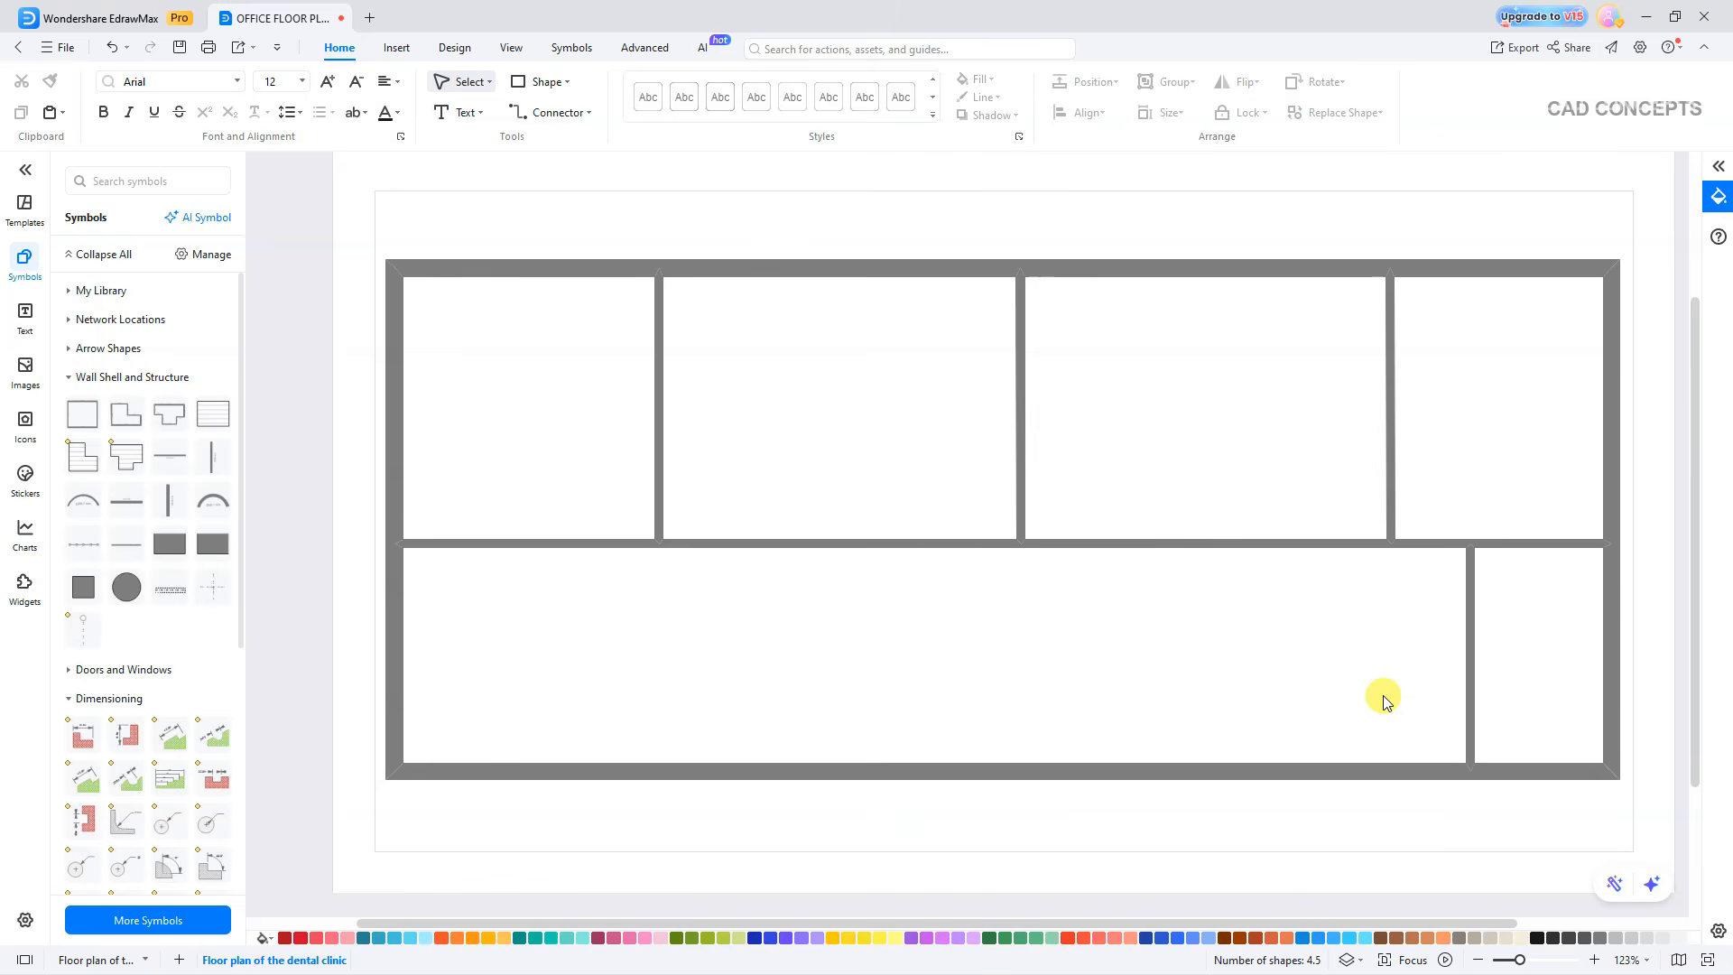
Dimension the inner width of the upper-left room, placing the horizontal dimension just below the top wall.
left_click(97, 747)
left_click_drag(939, 533, 404, 344)
left_click(754, 426)
Dimension the inner width of the second upper room, in line with the first room's dimension.
left_click(80, 739)
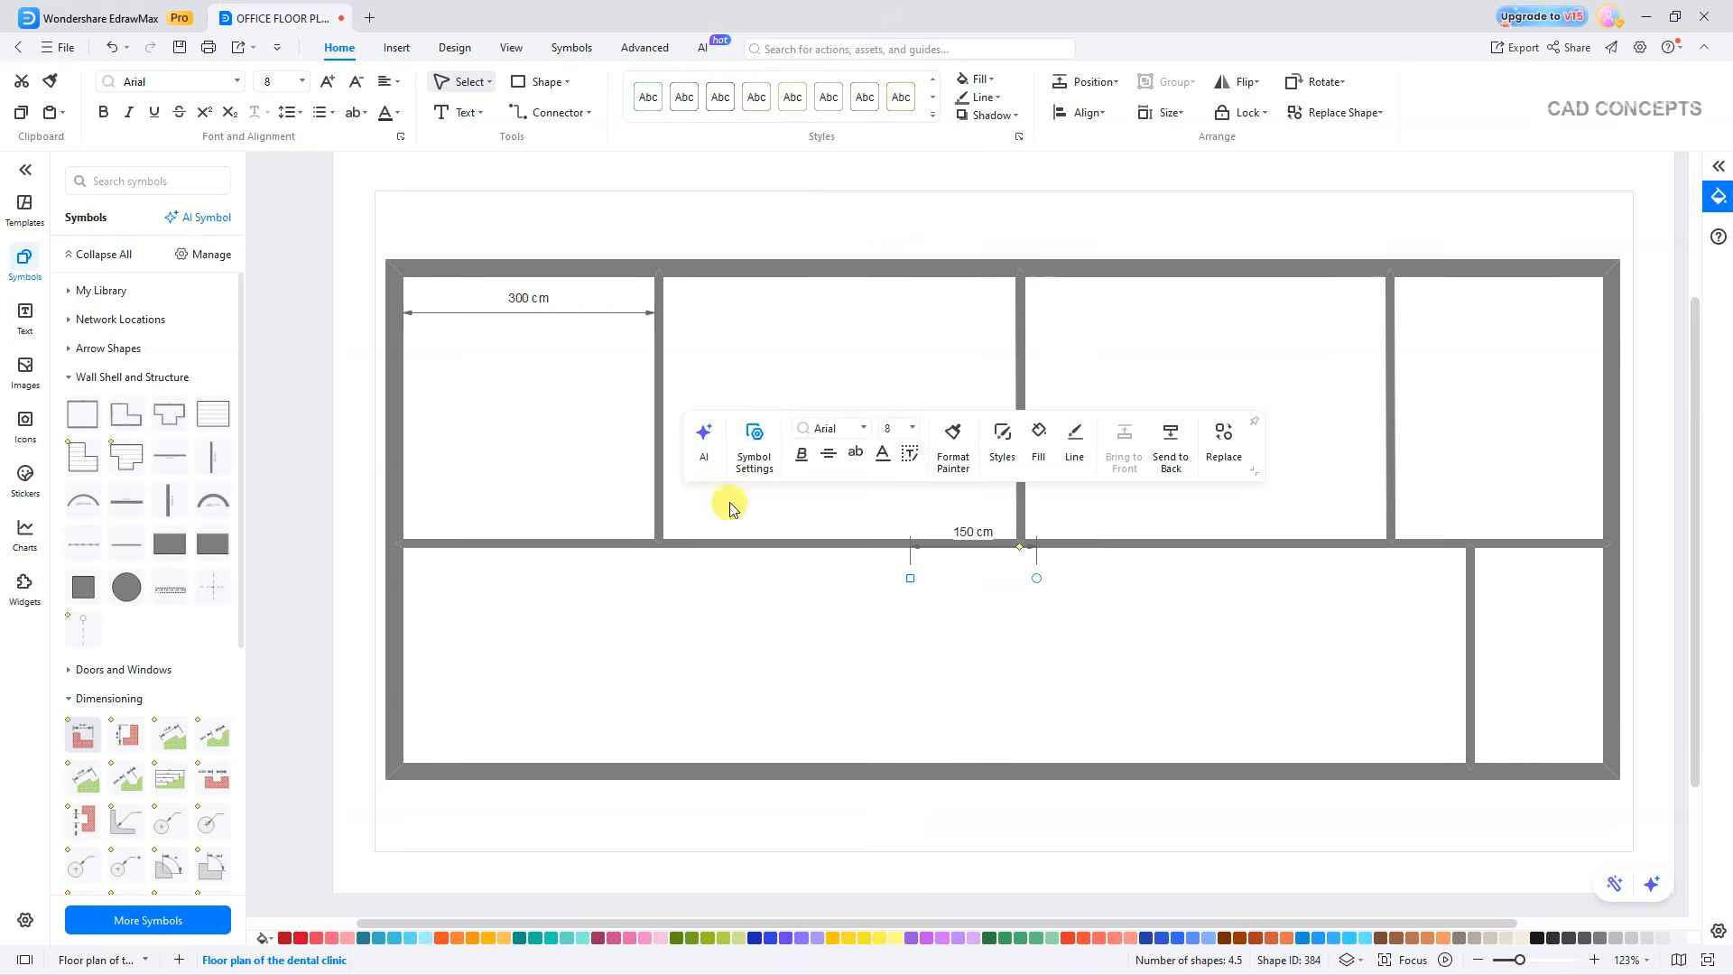
left_click_drag(939, 541, 665, 338)
key("ctrl+z")
Nudge the partition between the second and third upper rooms right until the second room is 425 cm wide.
left_click(1020, 397)
key("Right")
key("Right")
key("Right")
key("Right")
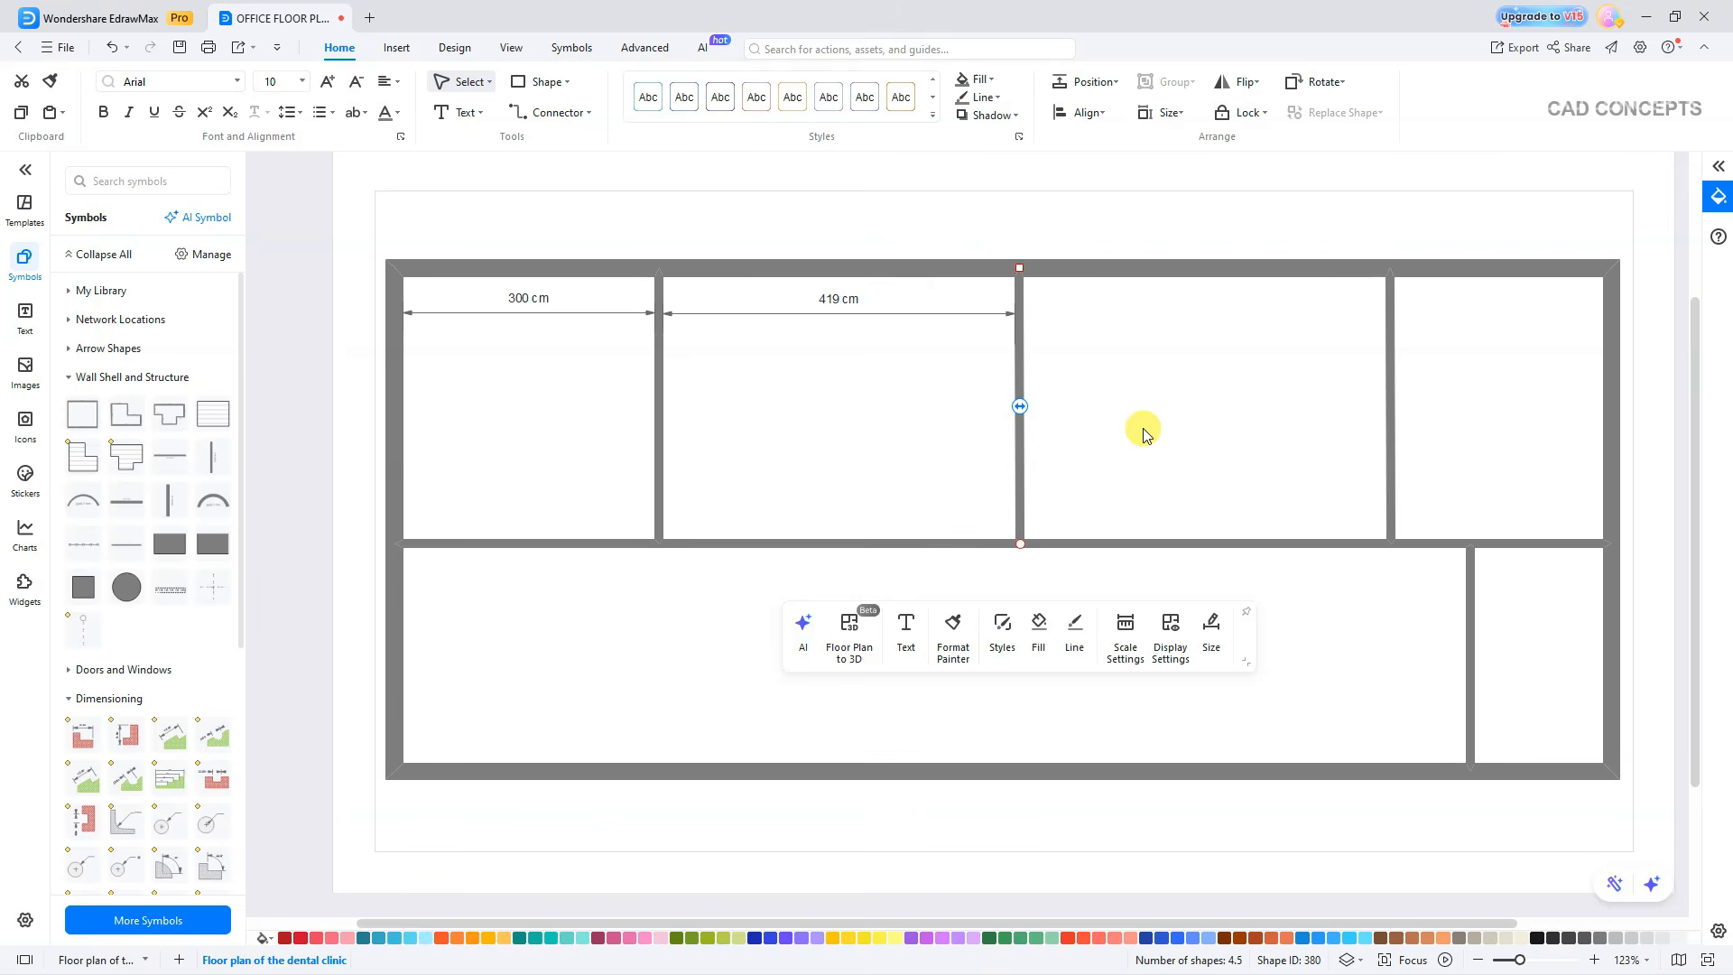
left_click(1143, 435)
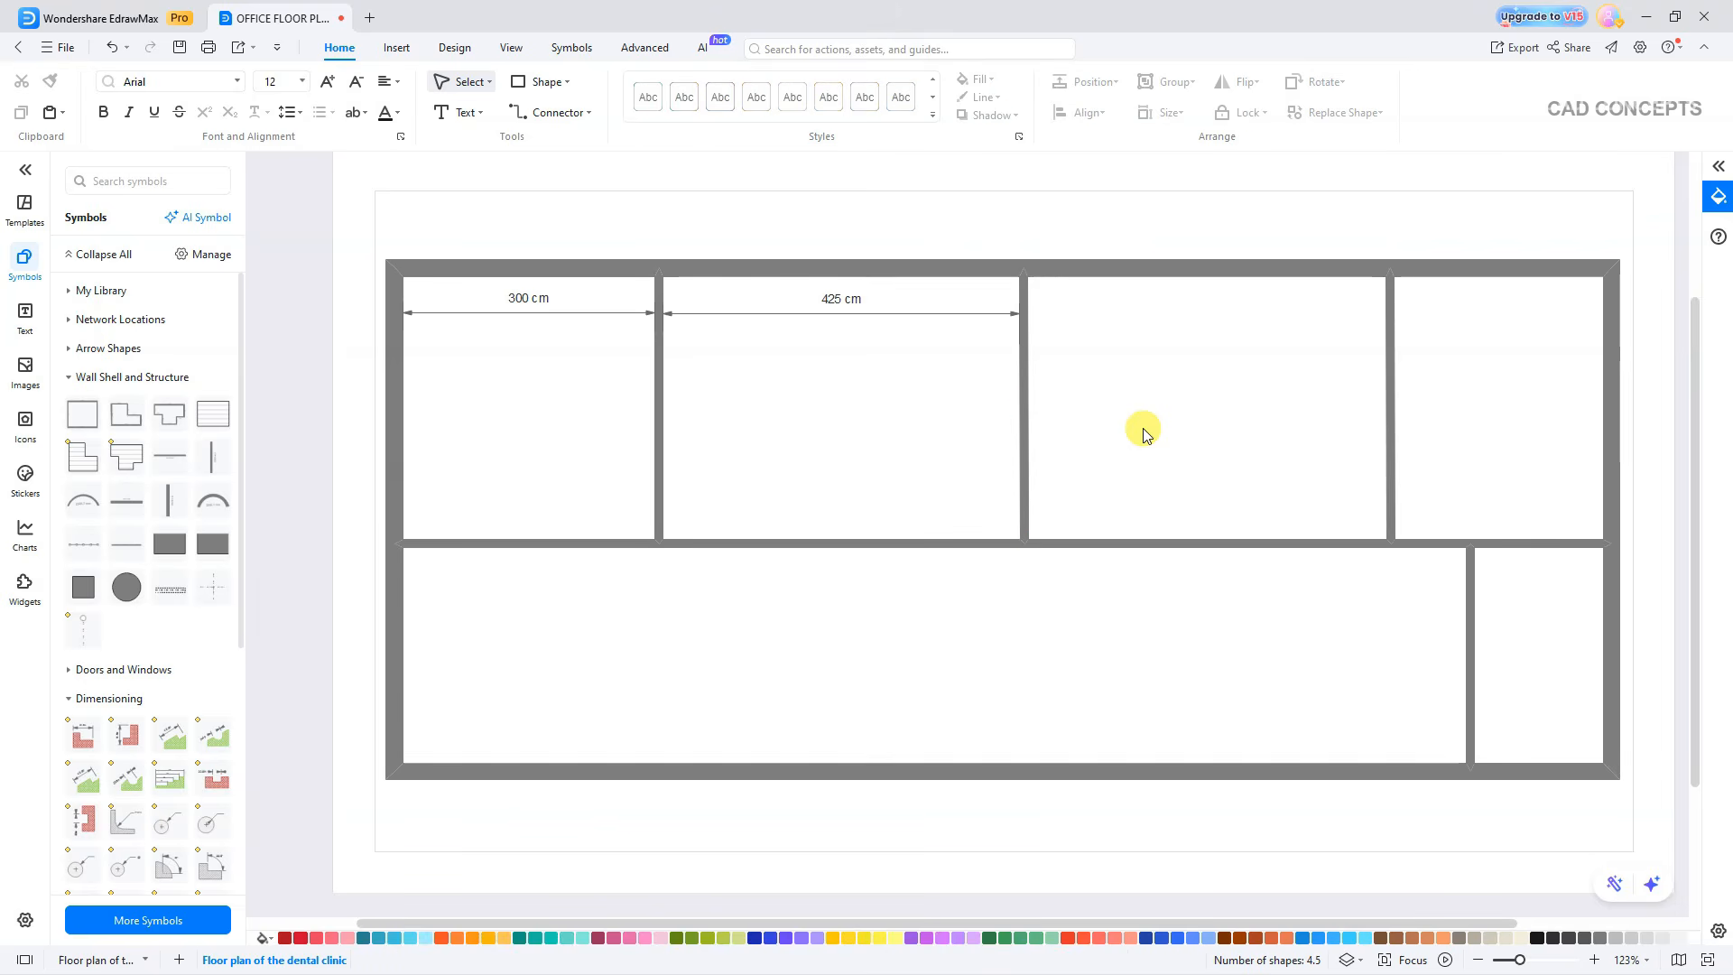
left_click(1024, 476)
left_click(973, 476)
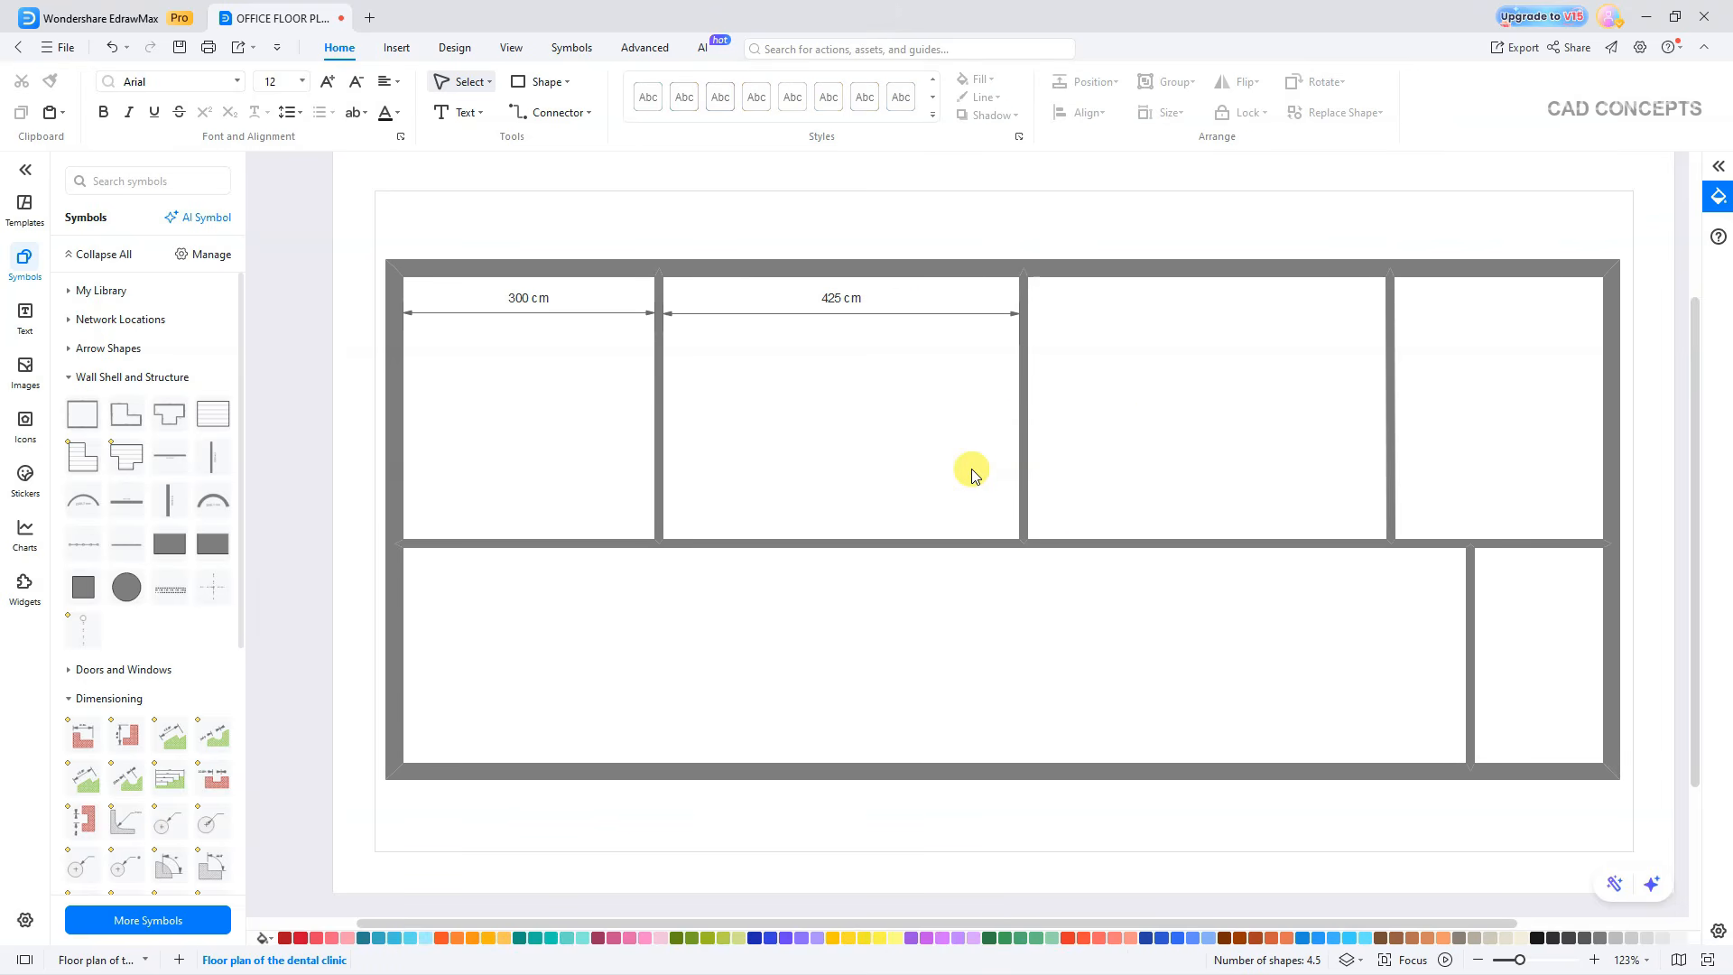
Copy the second upper room's width dimension into the third room and nudge the third room's right partition until it is 425 cm wide.
left_click(829, 312)
key("ctrl+c")
key("ctrl+v")
left_click_drag(847, 313, 1210, 291)
left_click(1388, 460)
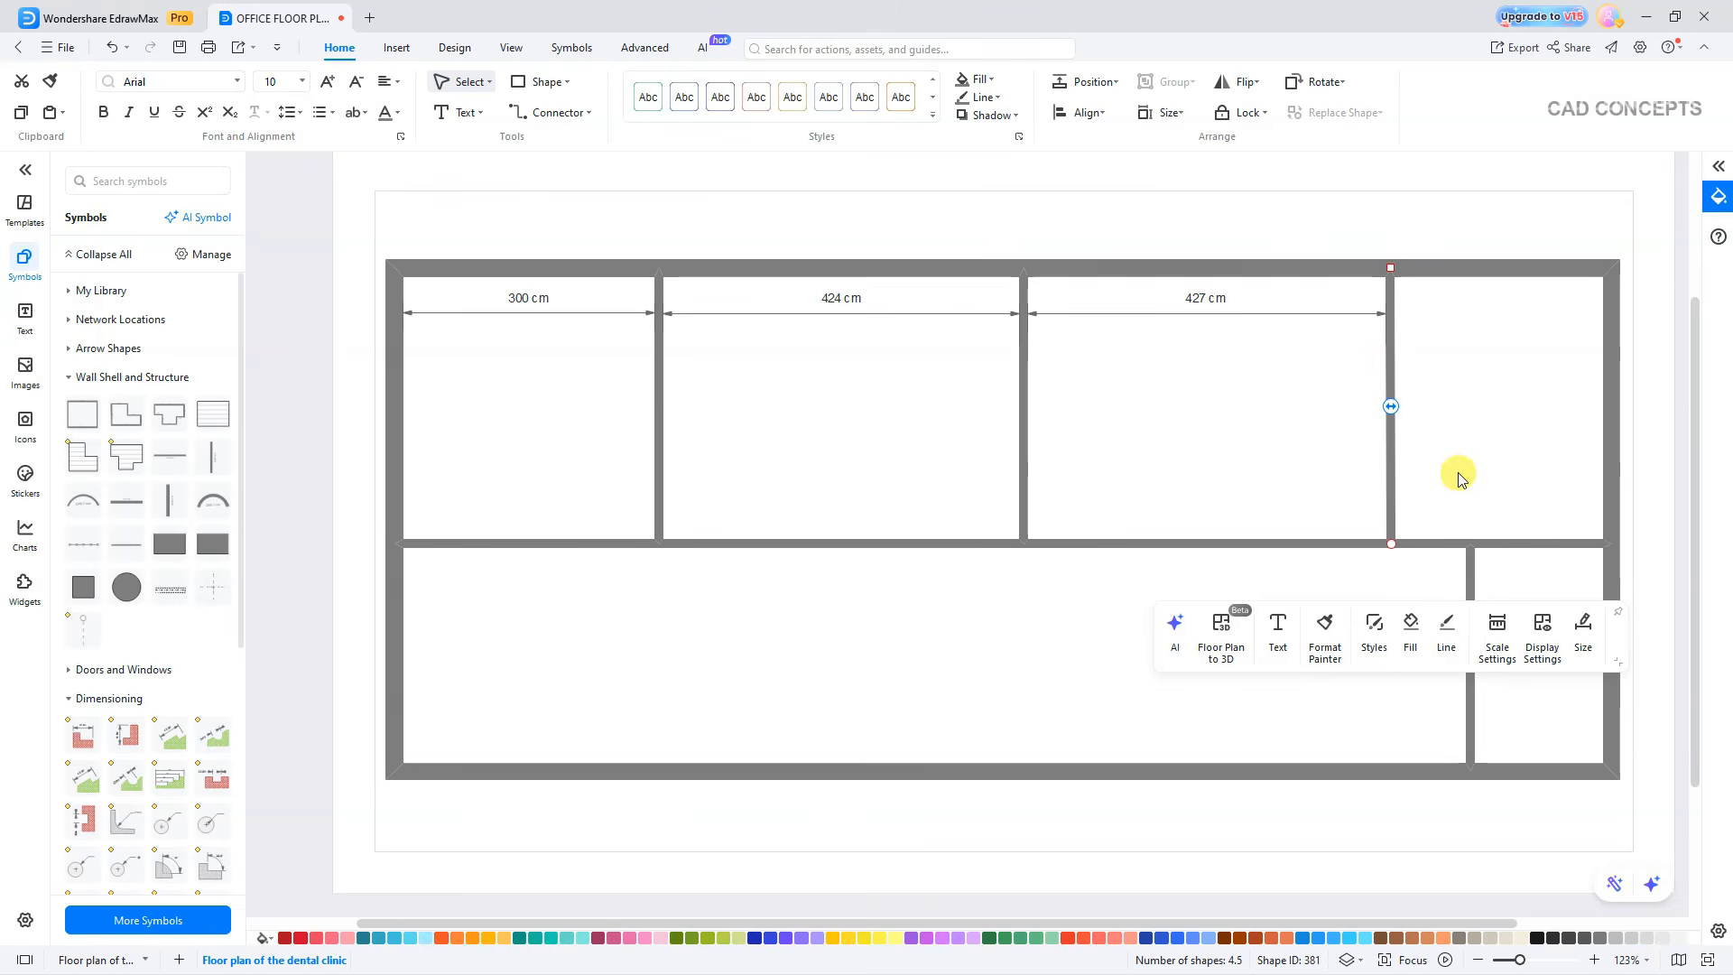
key("Left")
left_click(1214, 437)
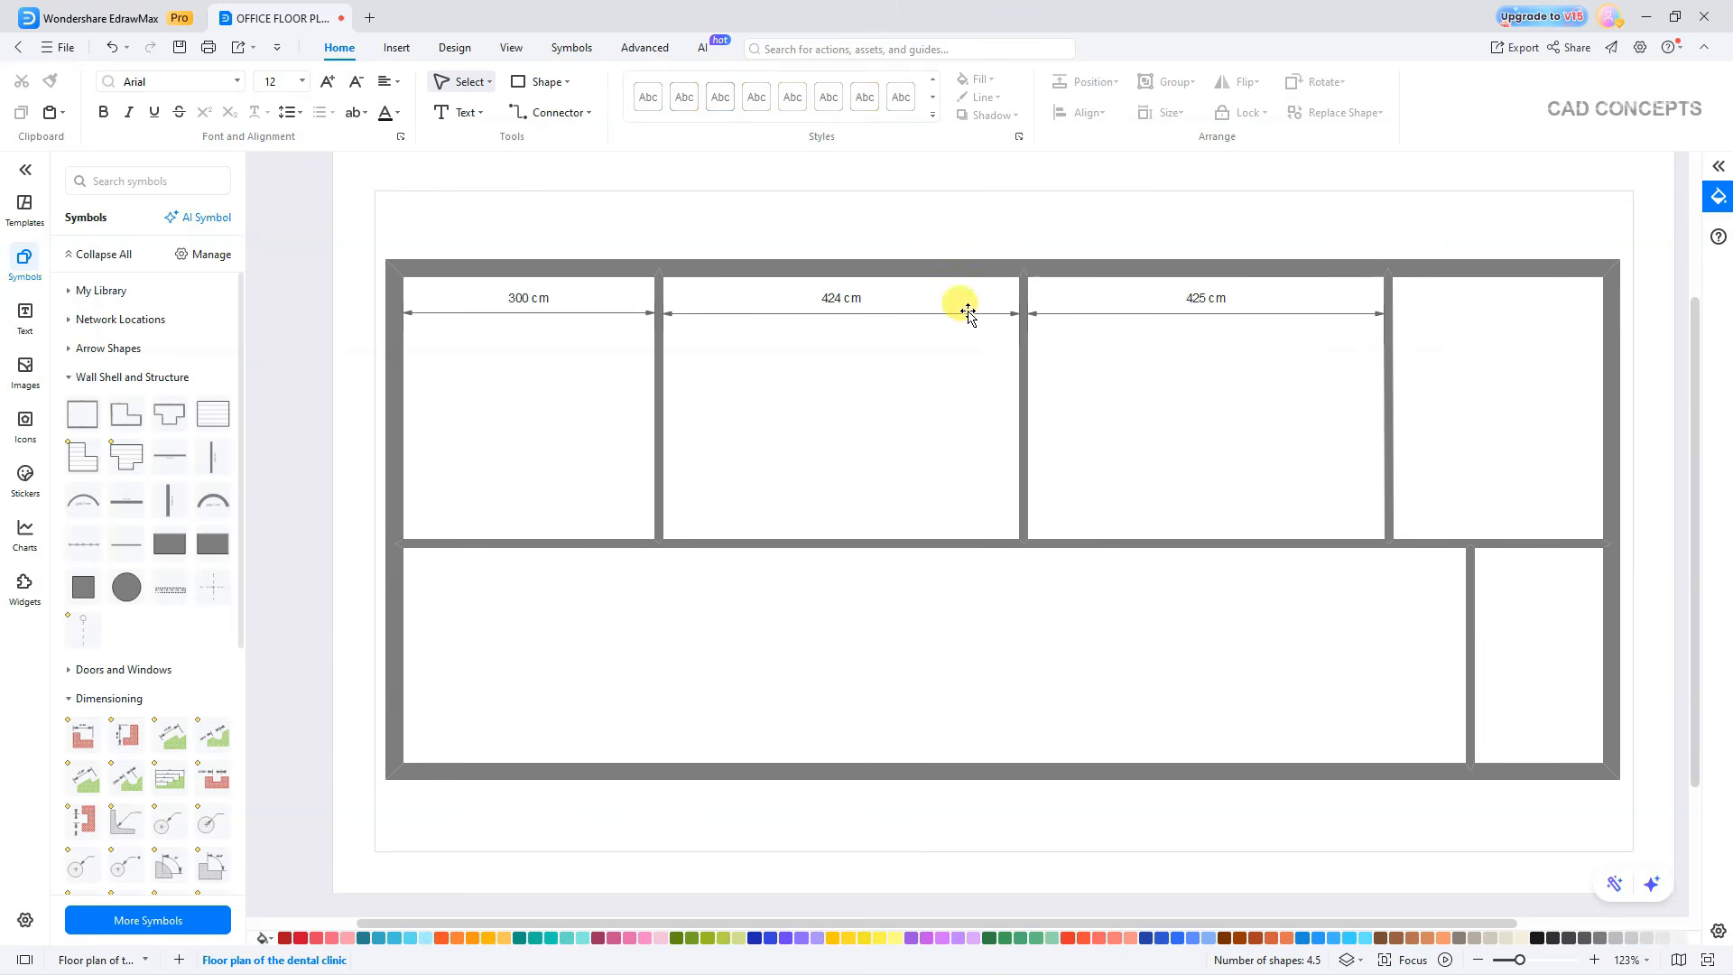
Nudge both partitions bounding the third upper room to the right, making the second and third rooms each 430 cm wide.
left_click(967, 313)
left_click(1020, 433)
key("Right")
key("Right")
key("Right")
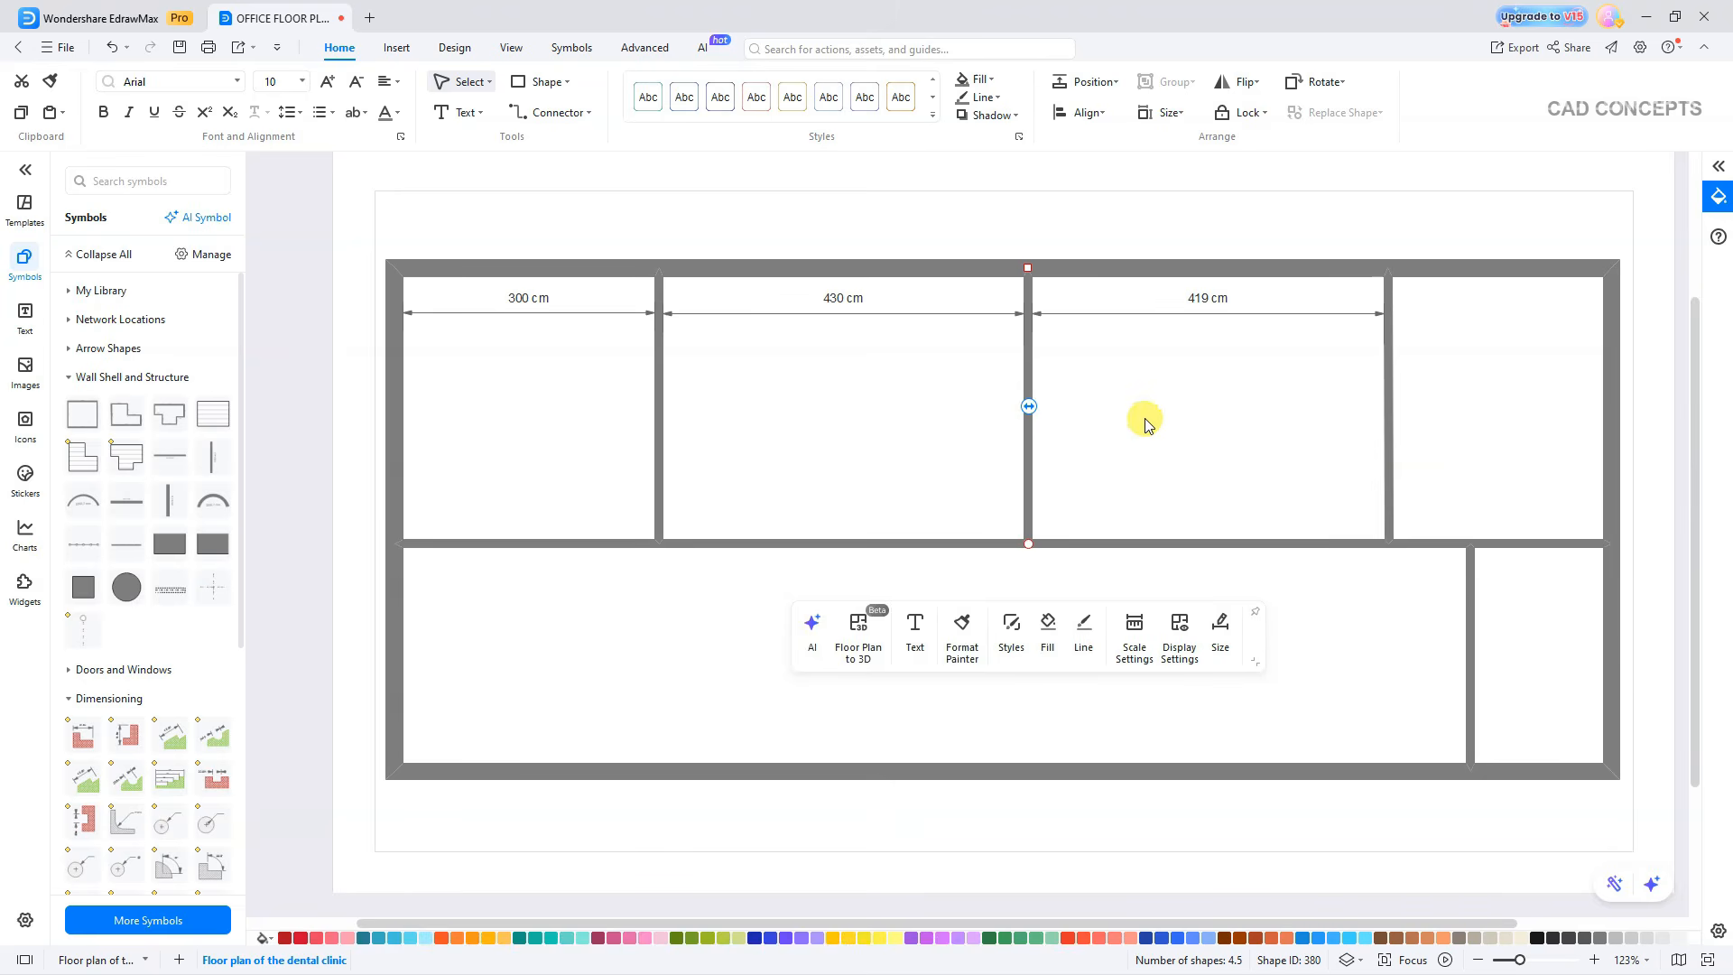
left_click(1390, 356)
key("Right")
key("Right")
key("Right")
left_click(1203, 402)
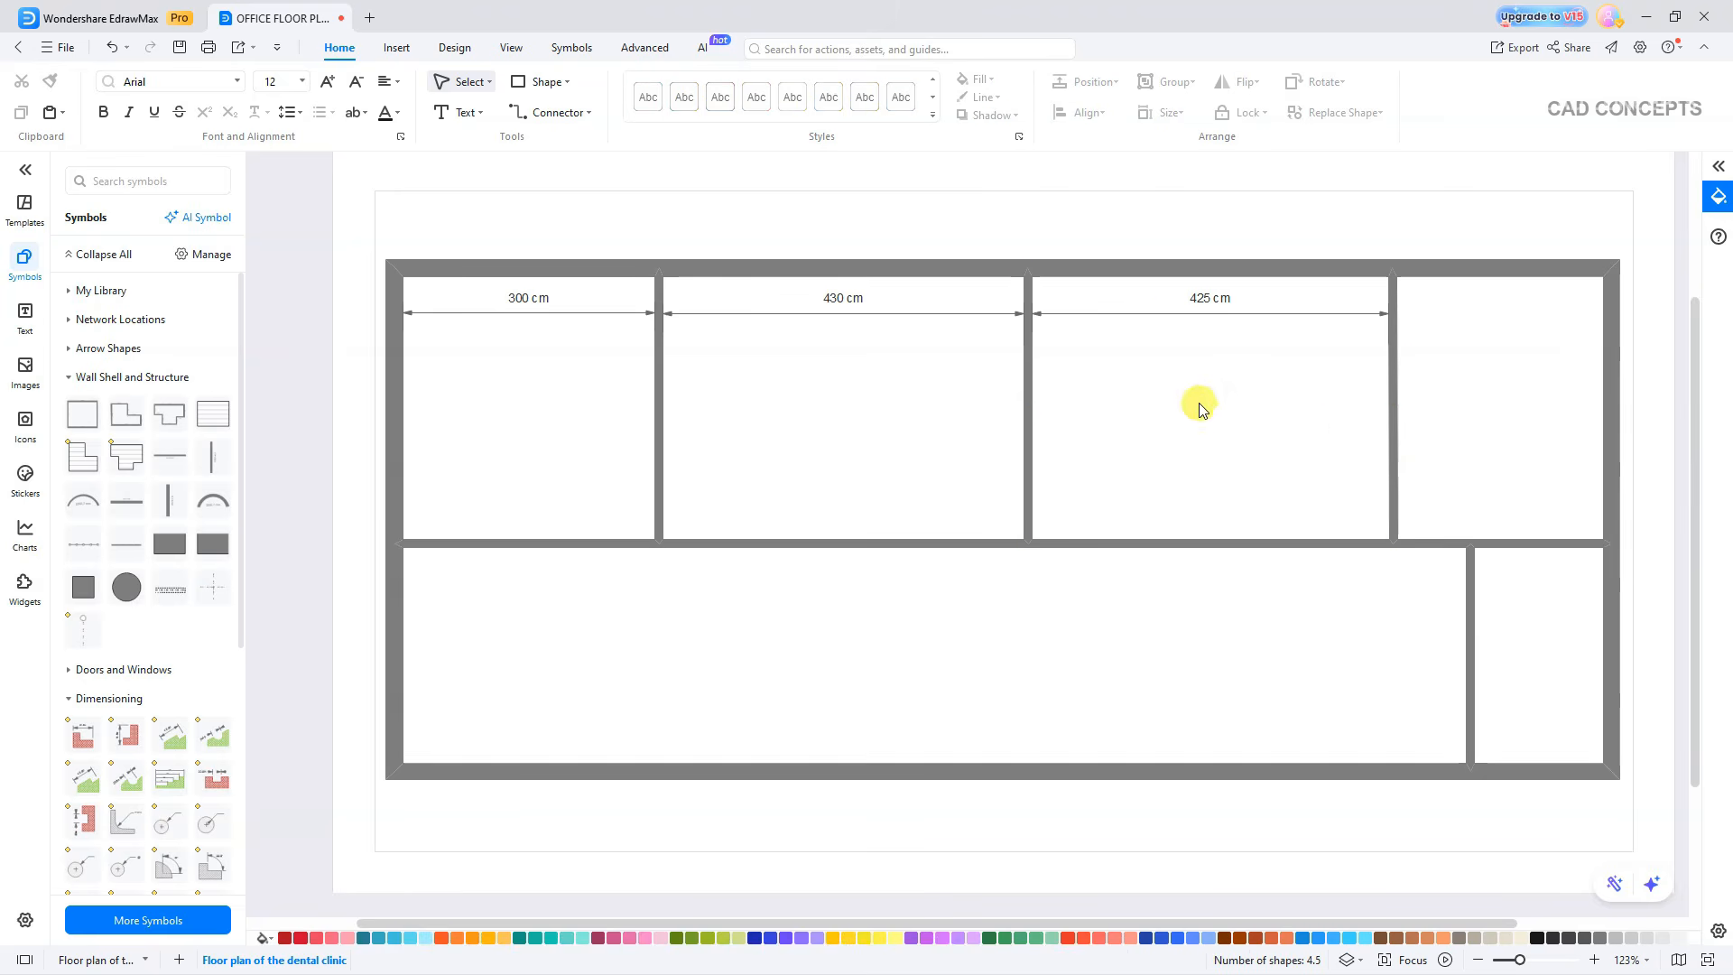
Copy the third upper room's width dimension and fit the copy across the inner width of the fourth upper room.
left_click(1215, 317)
key("ctrl+v")
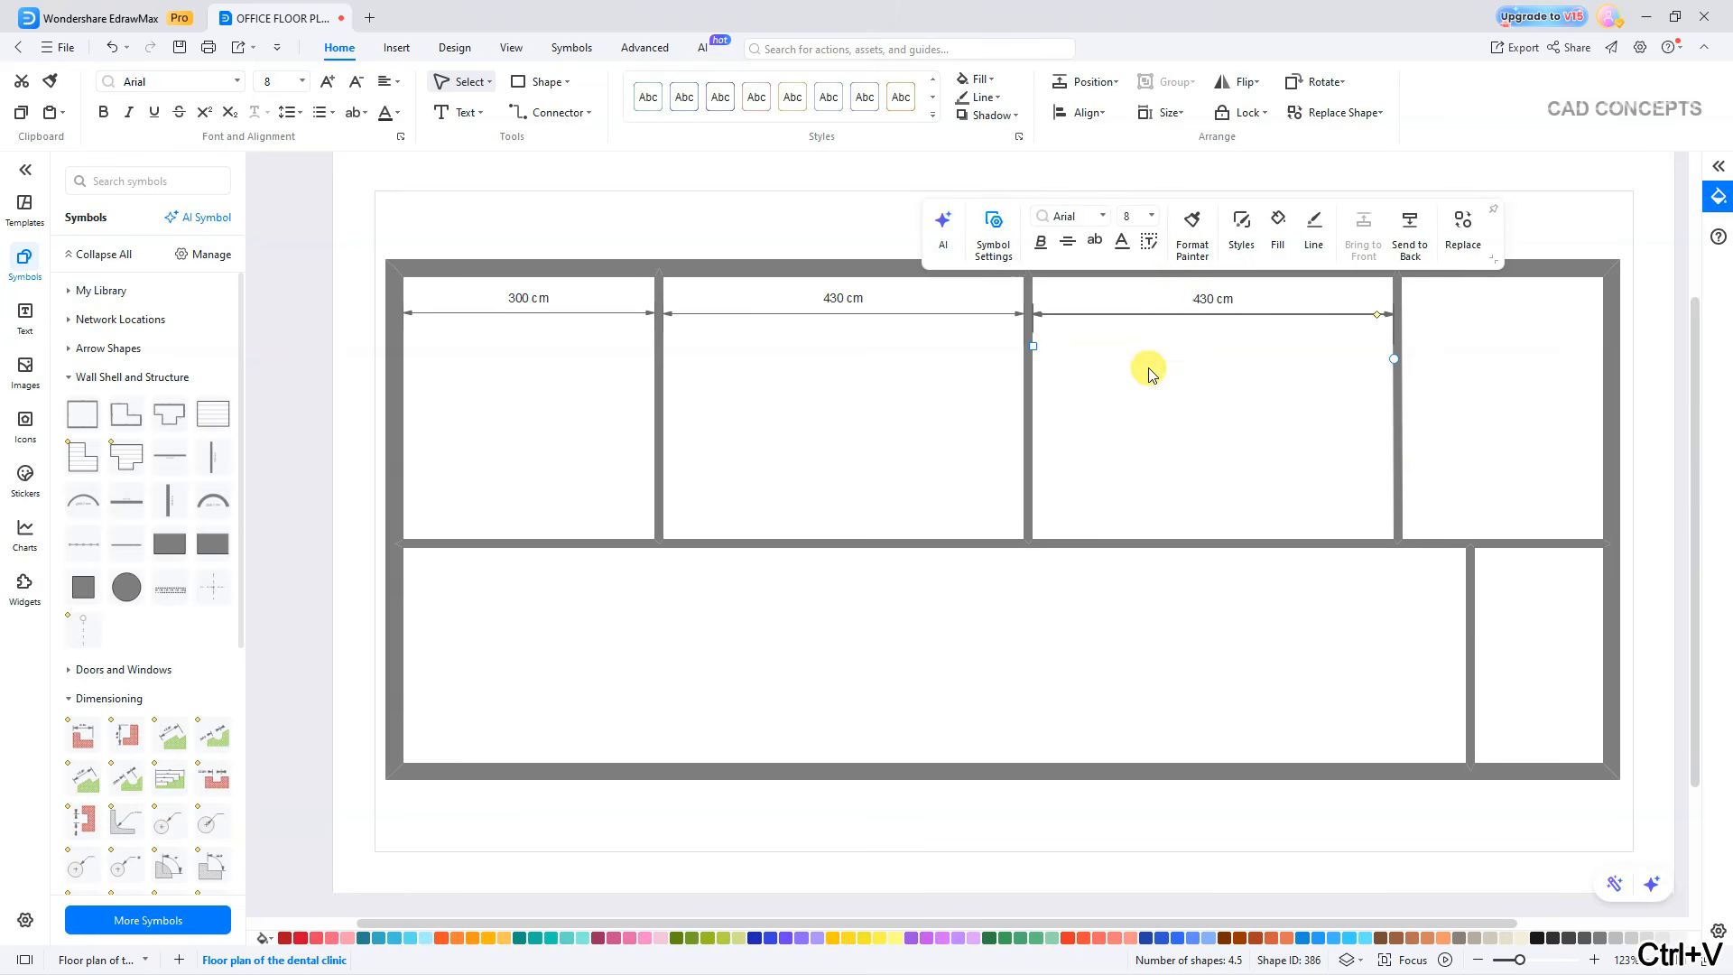
left_click_drag(1168, 314, 1373, 320)
left_click_drag(1242, 353, 1401, 351)
left_click(1318, 388)
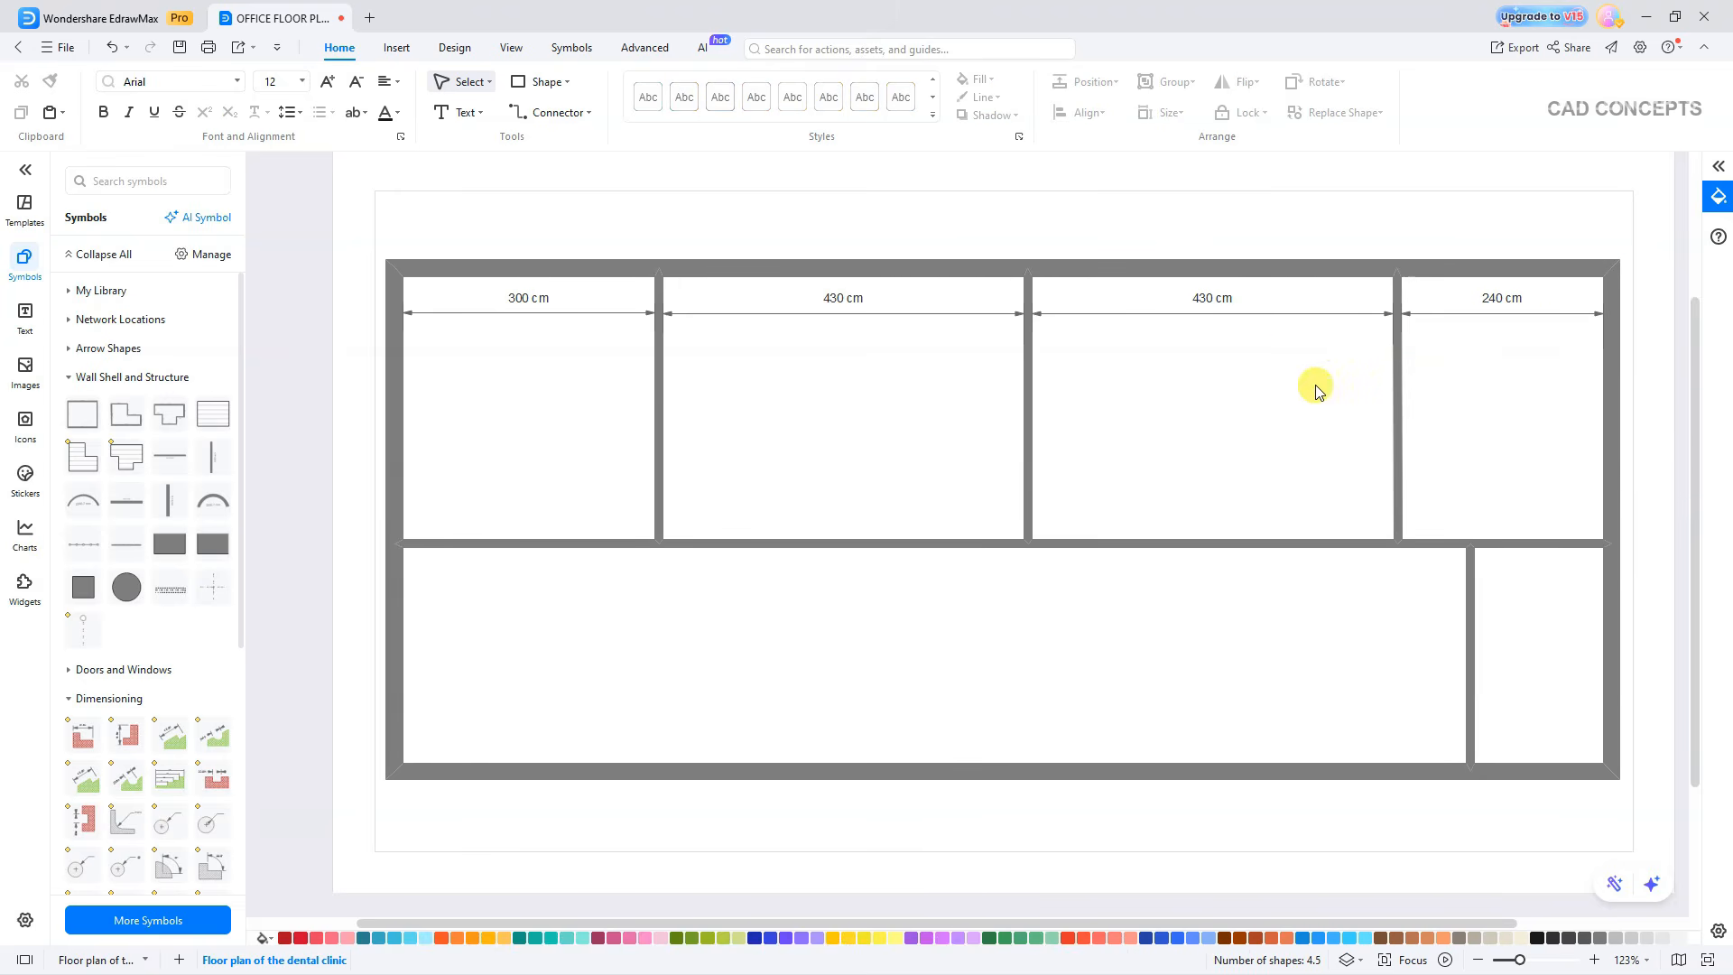
Dimension the small lower corner room's inner width and nudge its left partition right until the room is 150 cm wide.
left_click(96, 750)
left_click_drag(955, 544, 1518, 717)
left_click(1429, 721)
left_click(1466, 665)
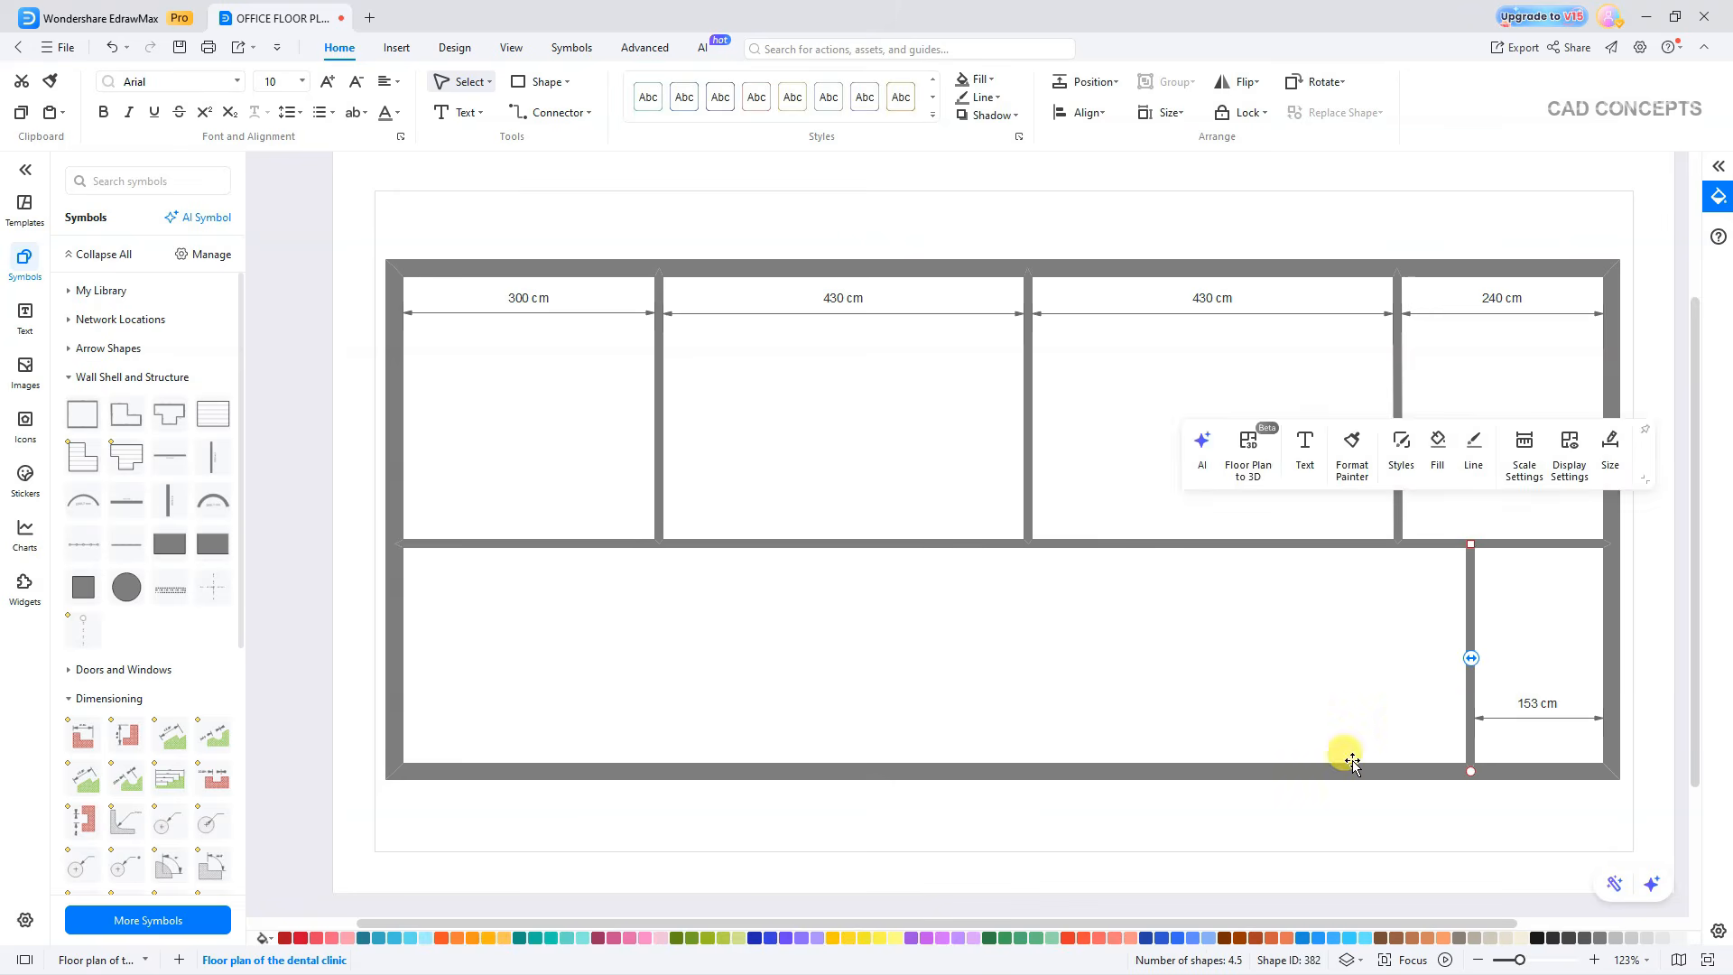
key("Right")
left_click(1299, 647)
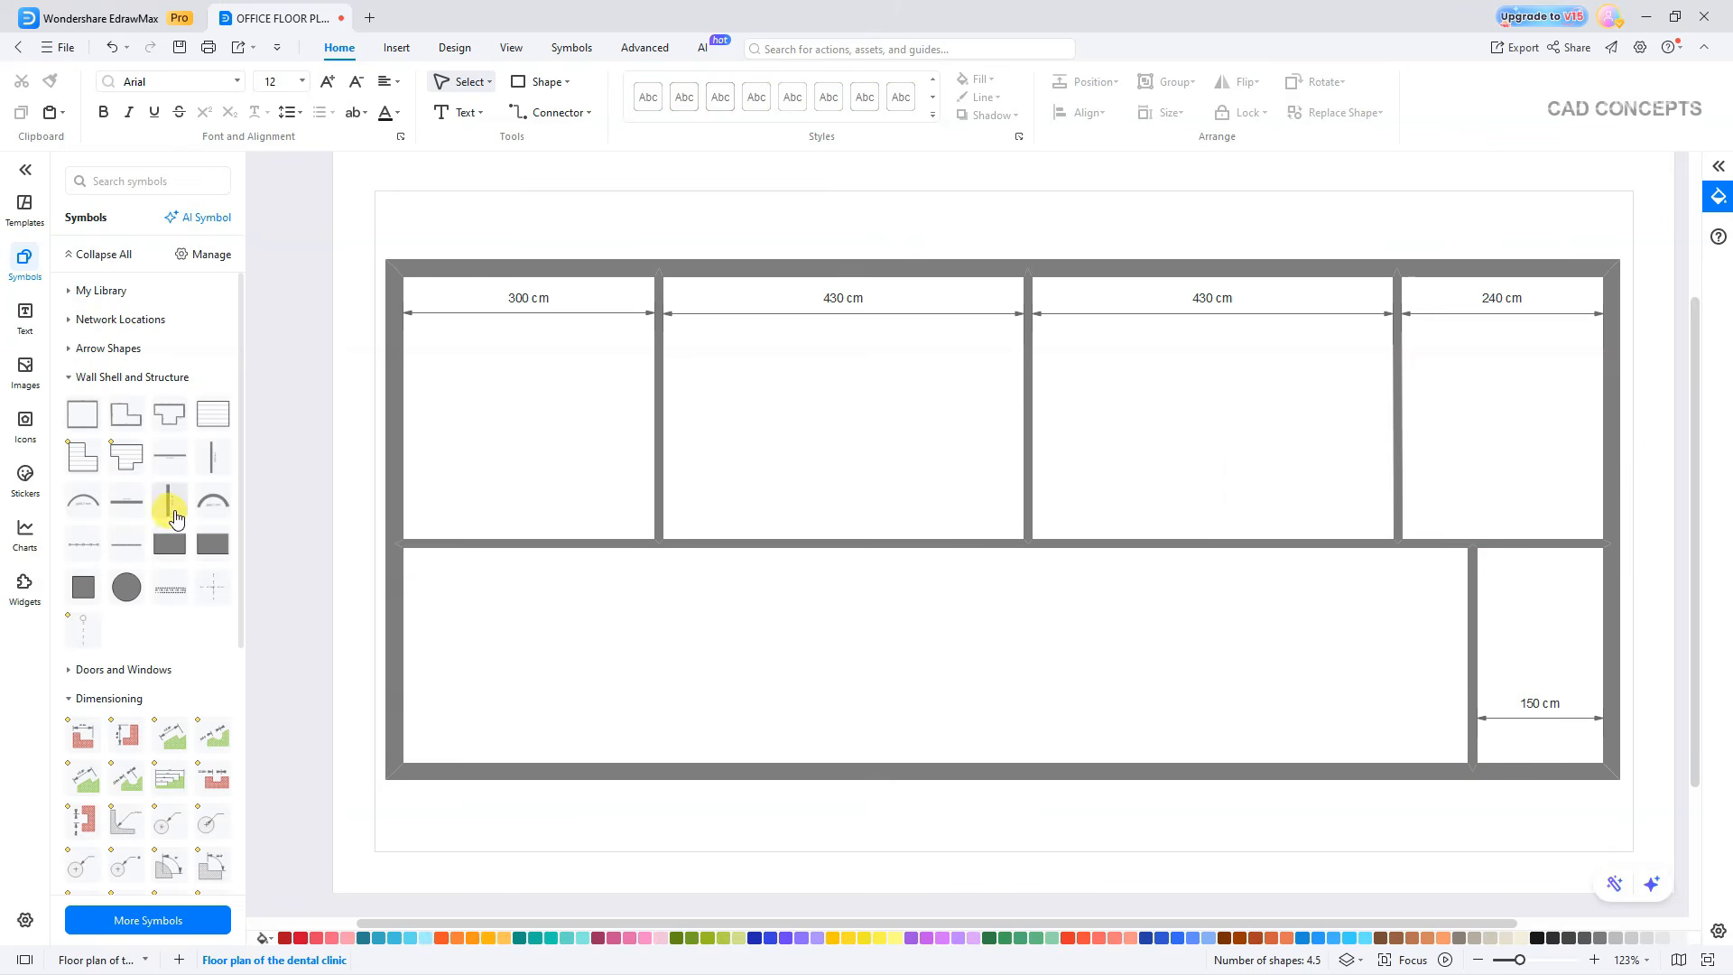
Dimension the upper-left room's inner height vertically and nudge the horizontal partition down until the height is 320 cm.
left_click(126, 770)
left_click_drag(991, 564, 465, 539)
left_click(553, 547)
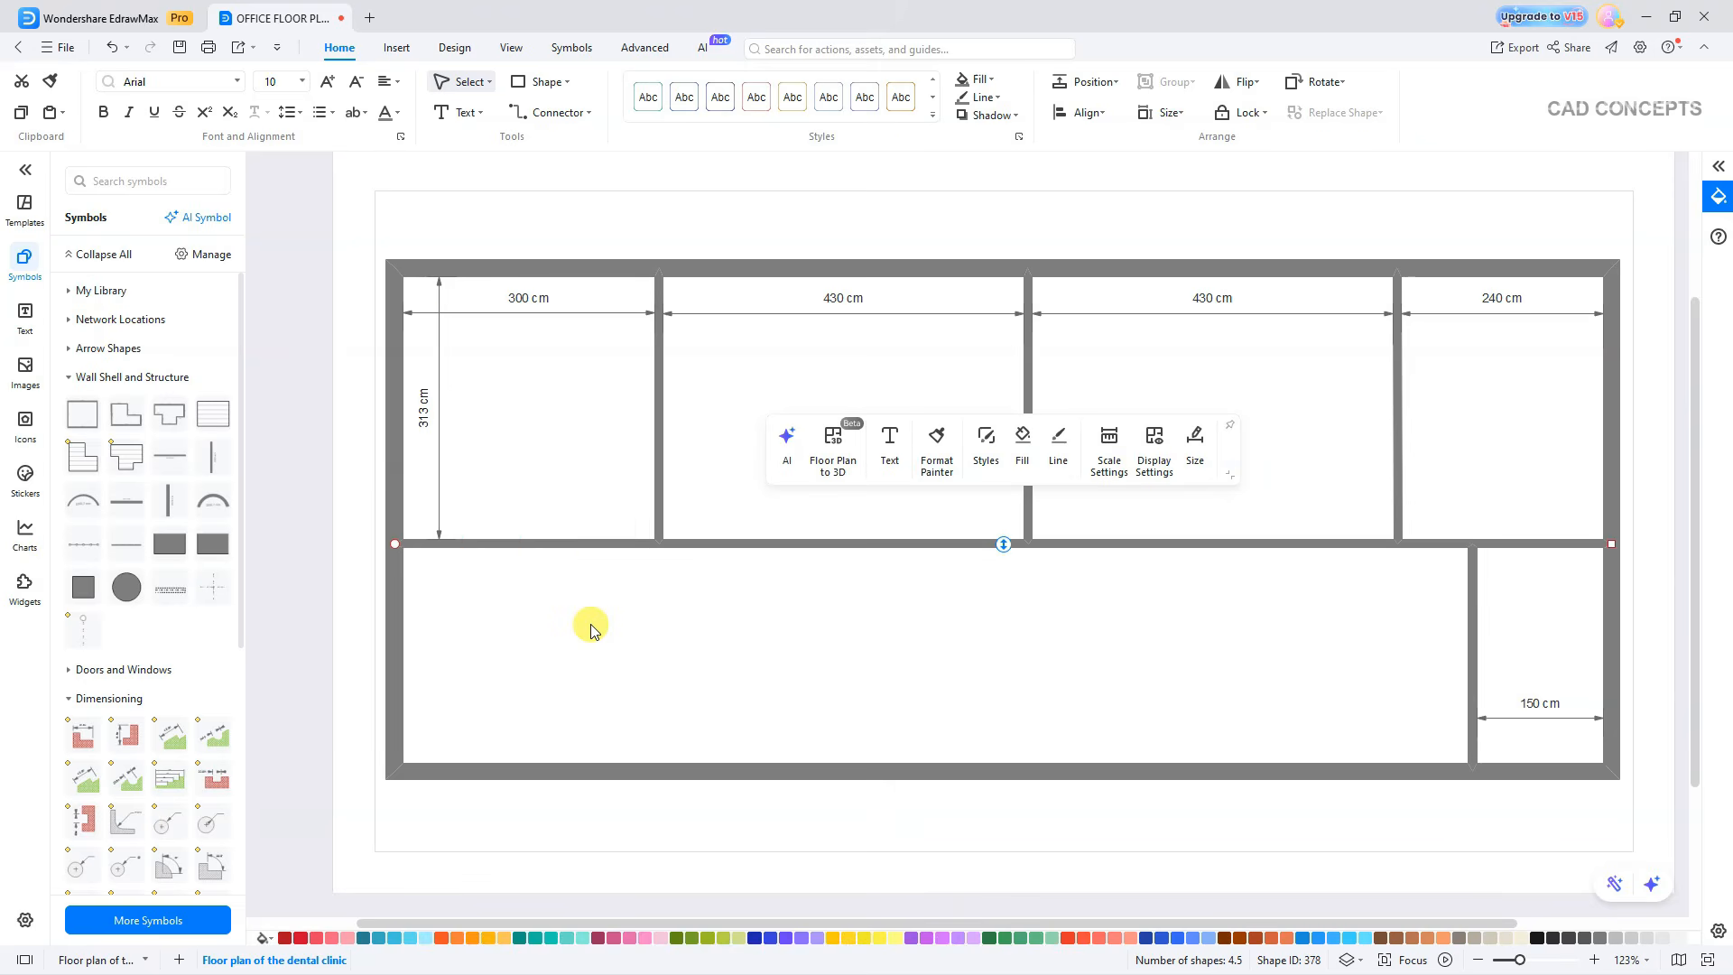
key("Down")
key("Down")
key("Down")
key("Down")
key("Down")
key("Down")
key("Down")
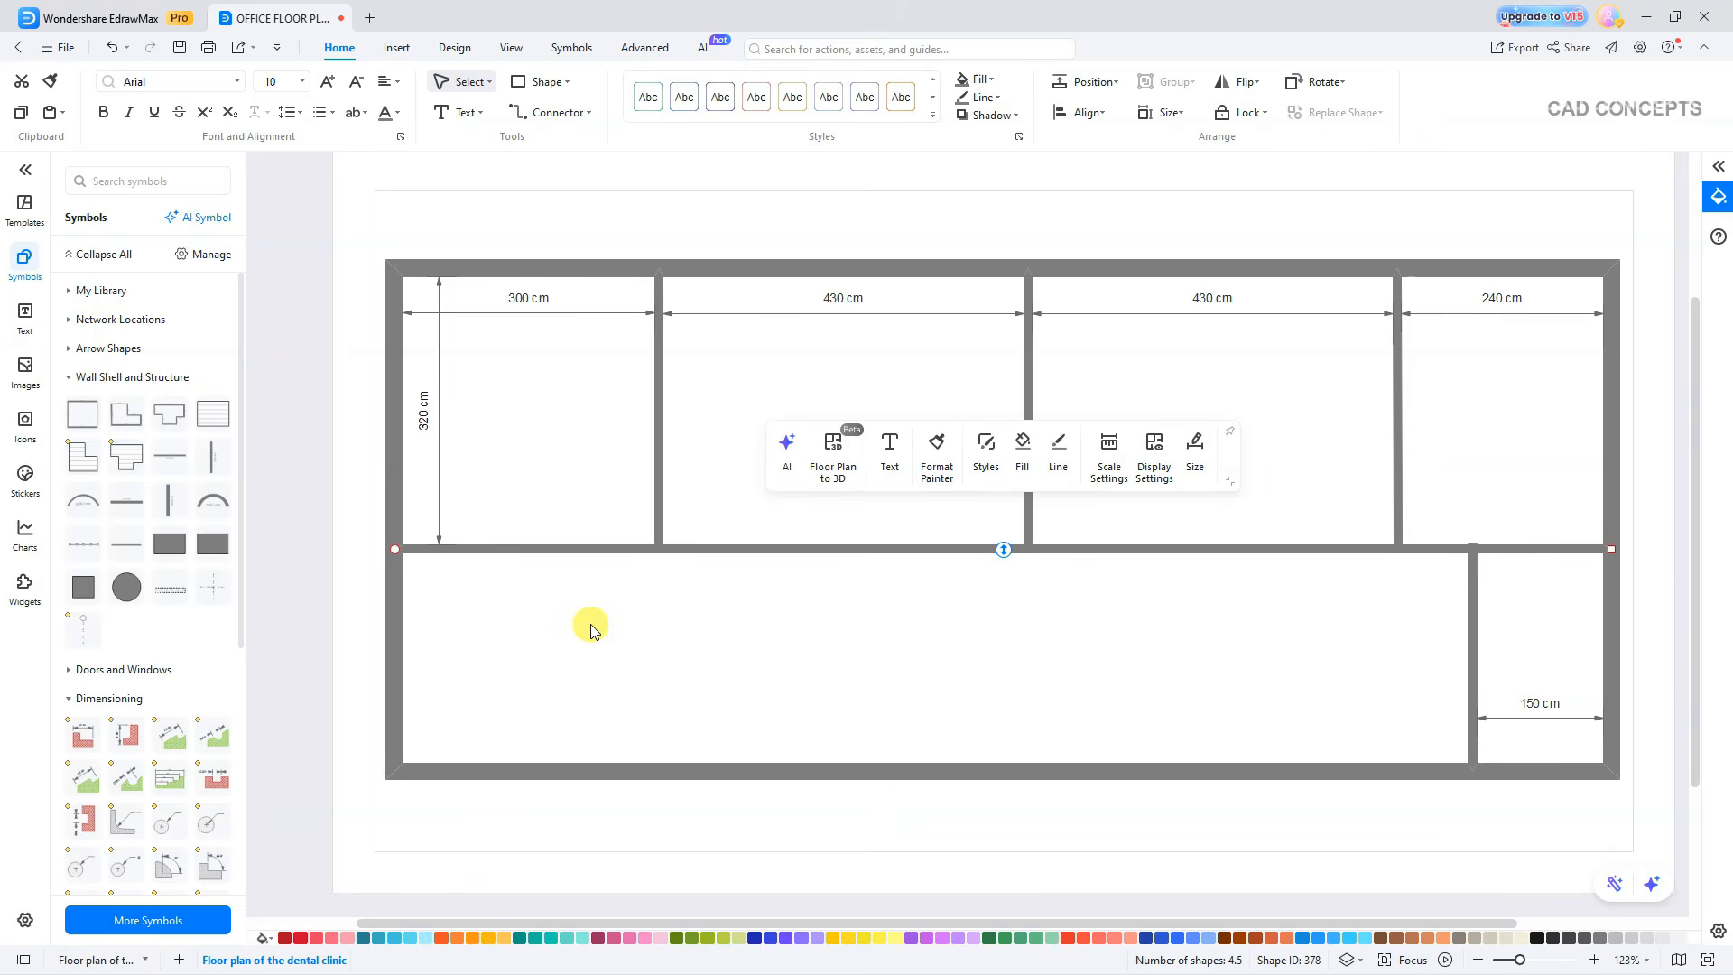
Shorten the upper end of the corner room's left partition to meet the horizontal partition.
left_click(1469, 657)
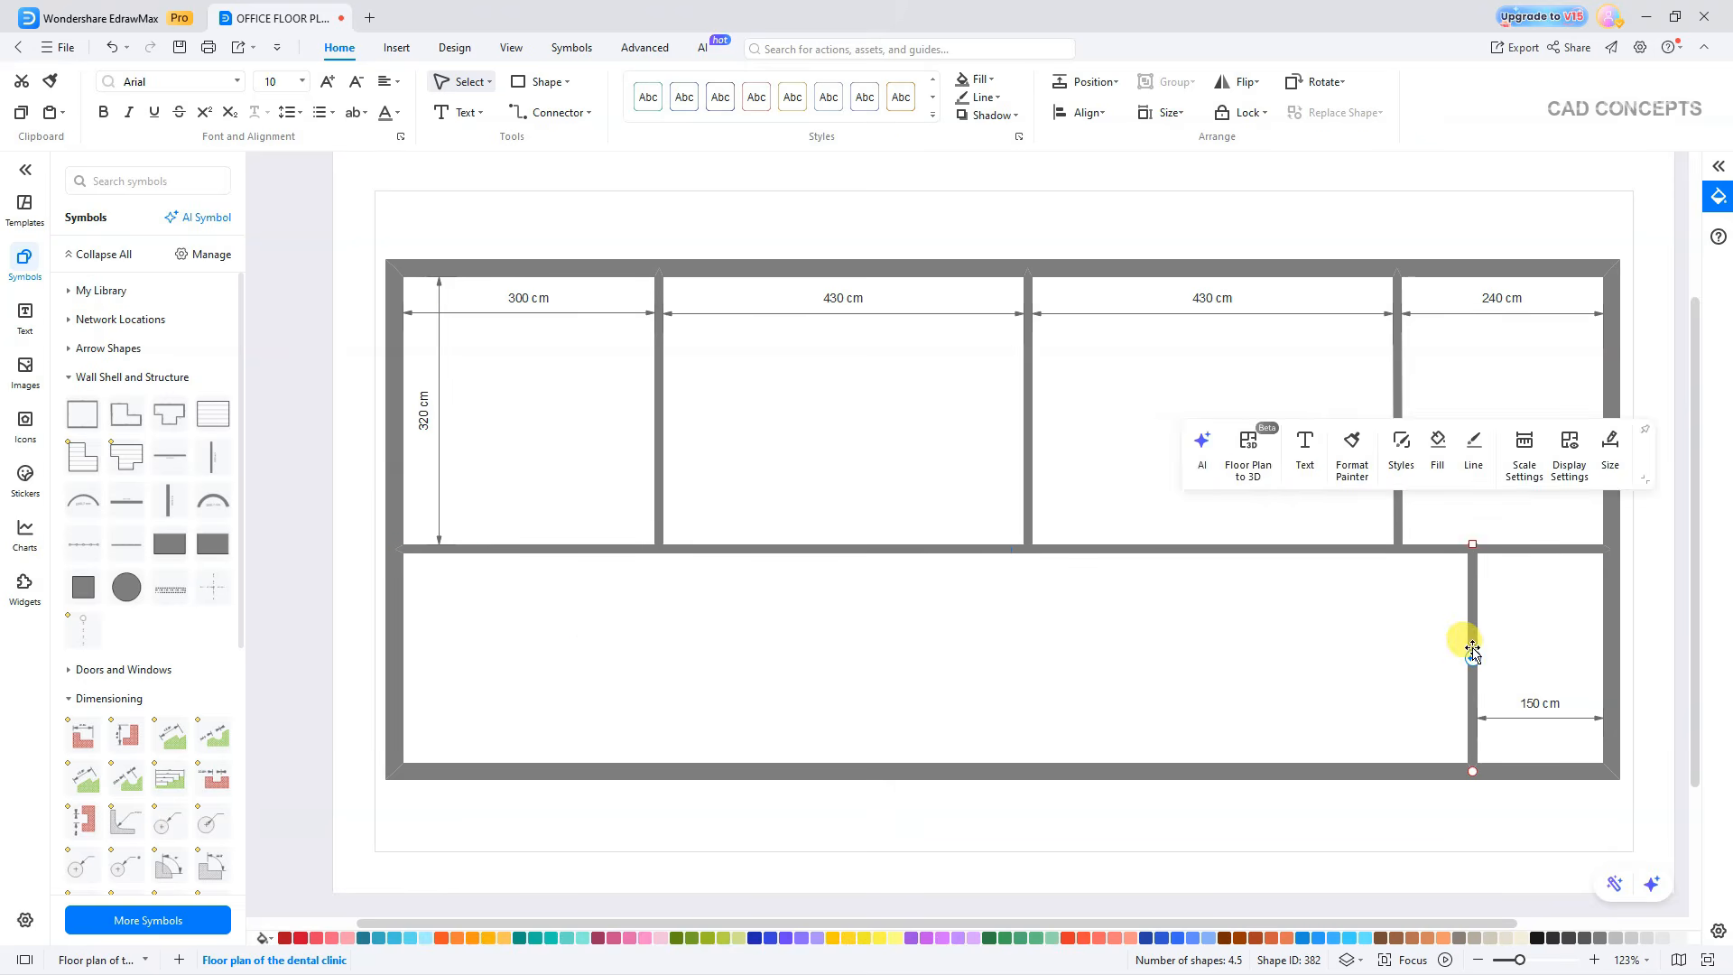
left_click_drag(1470, 542, 1473, 549)
left_click(1430, 612)
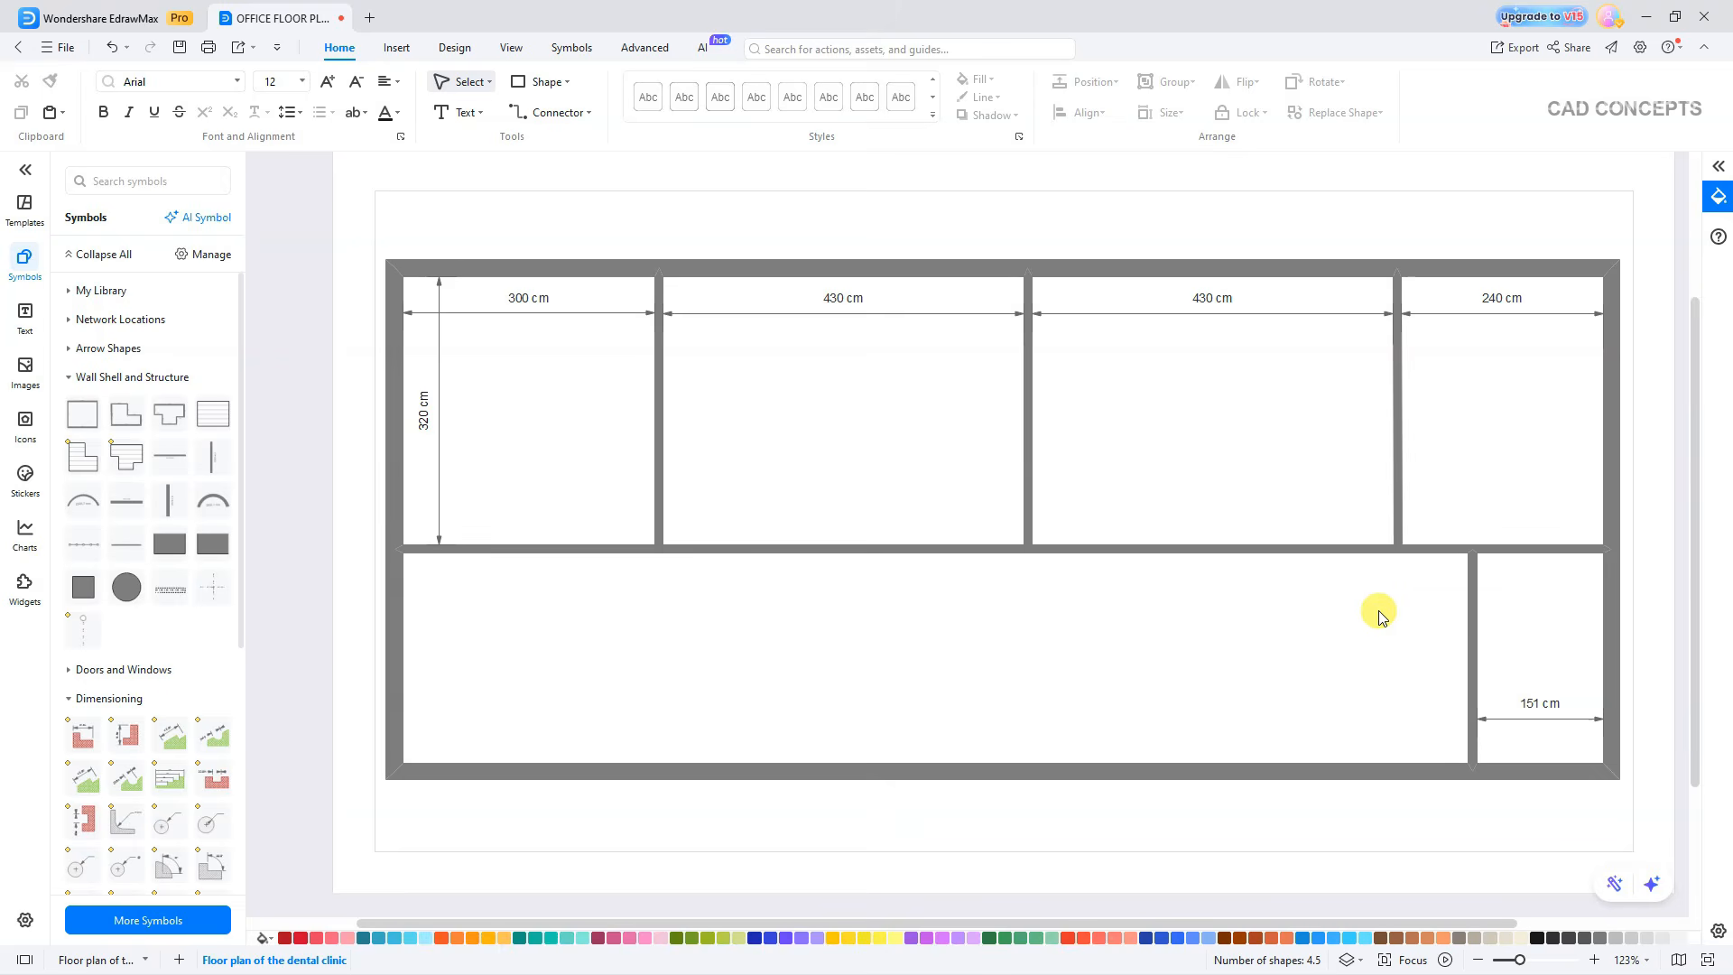
Dimension the small corner room's inner height vertically, between the horizontal partition and the bottom wall.
left_click(117, 734)
left_click_drag(973, 569, 1605, 761)
left_click(1237, 665)
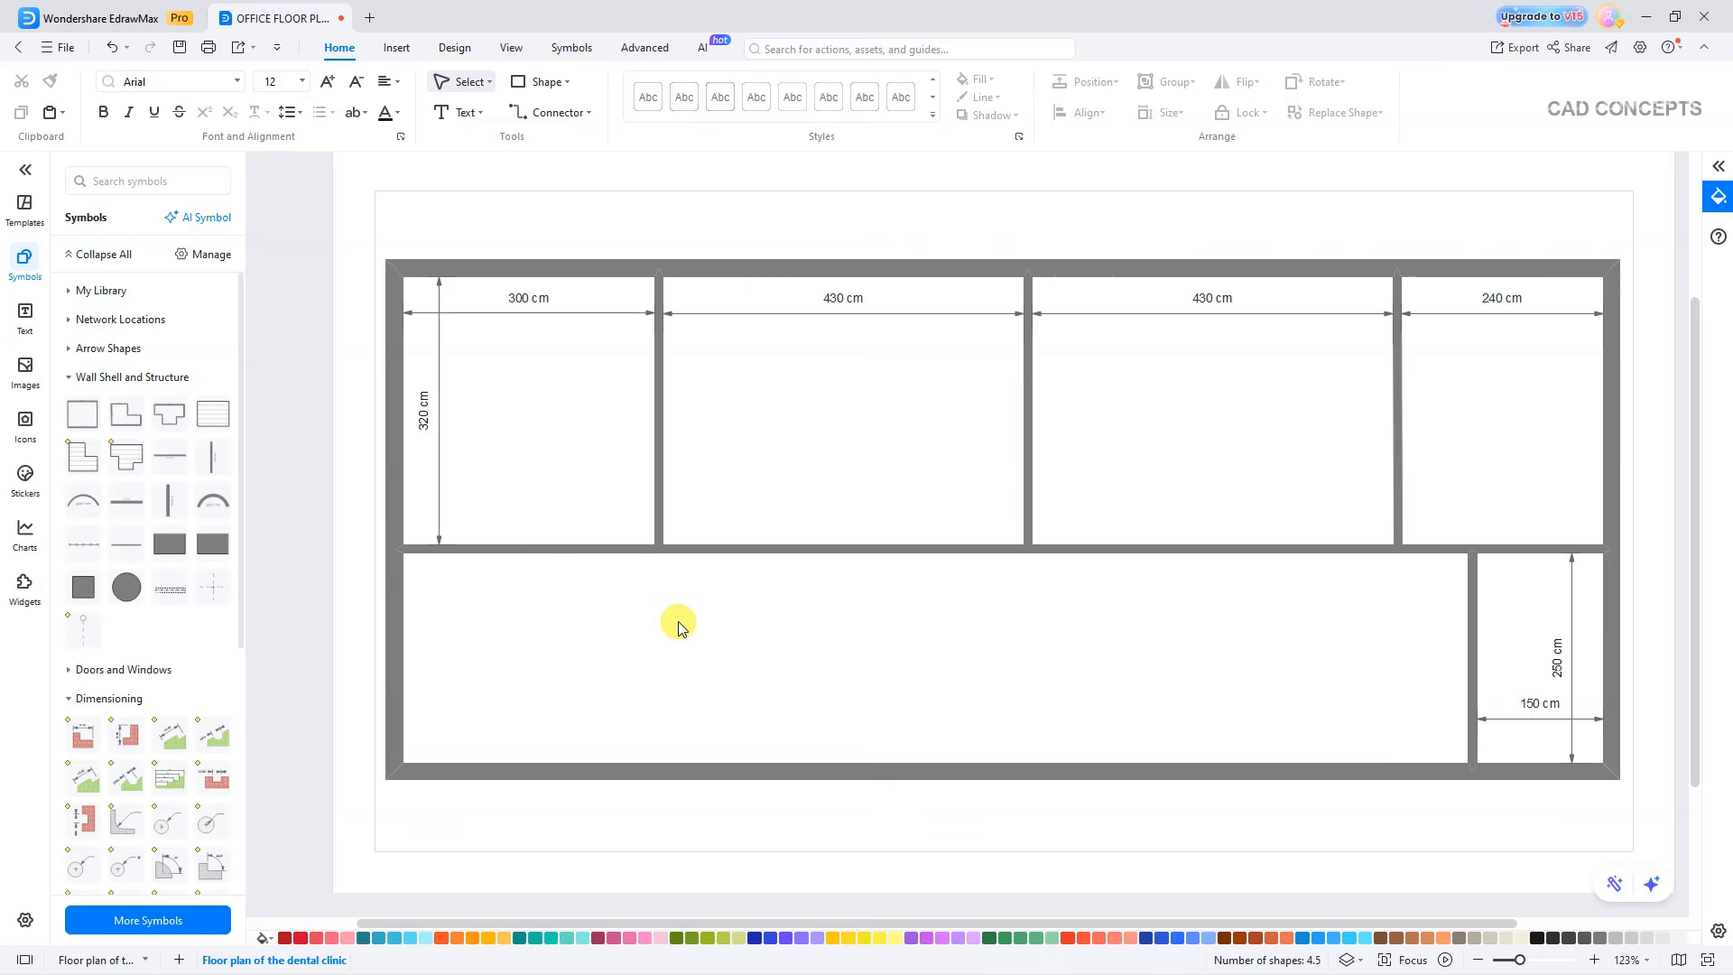
Insert a double door from the Doors and Windows symbols in the left outer wall of the large lower area, opening inward.
left_click(69, 698)
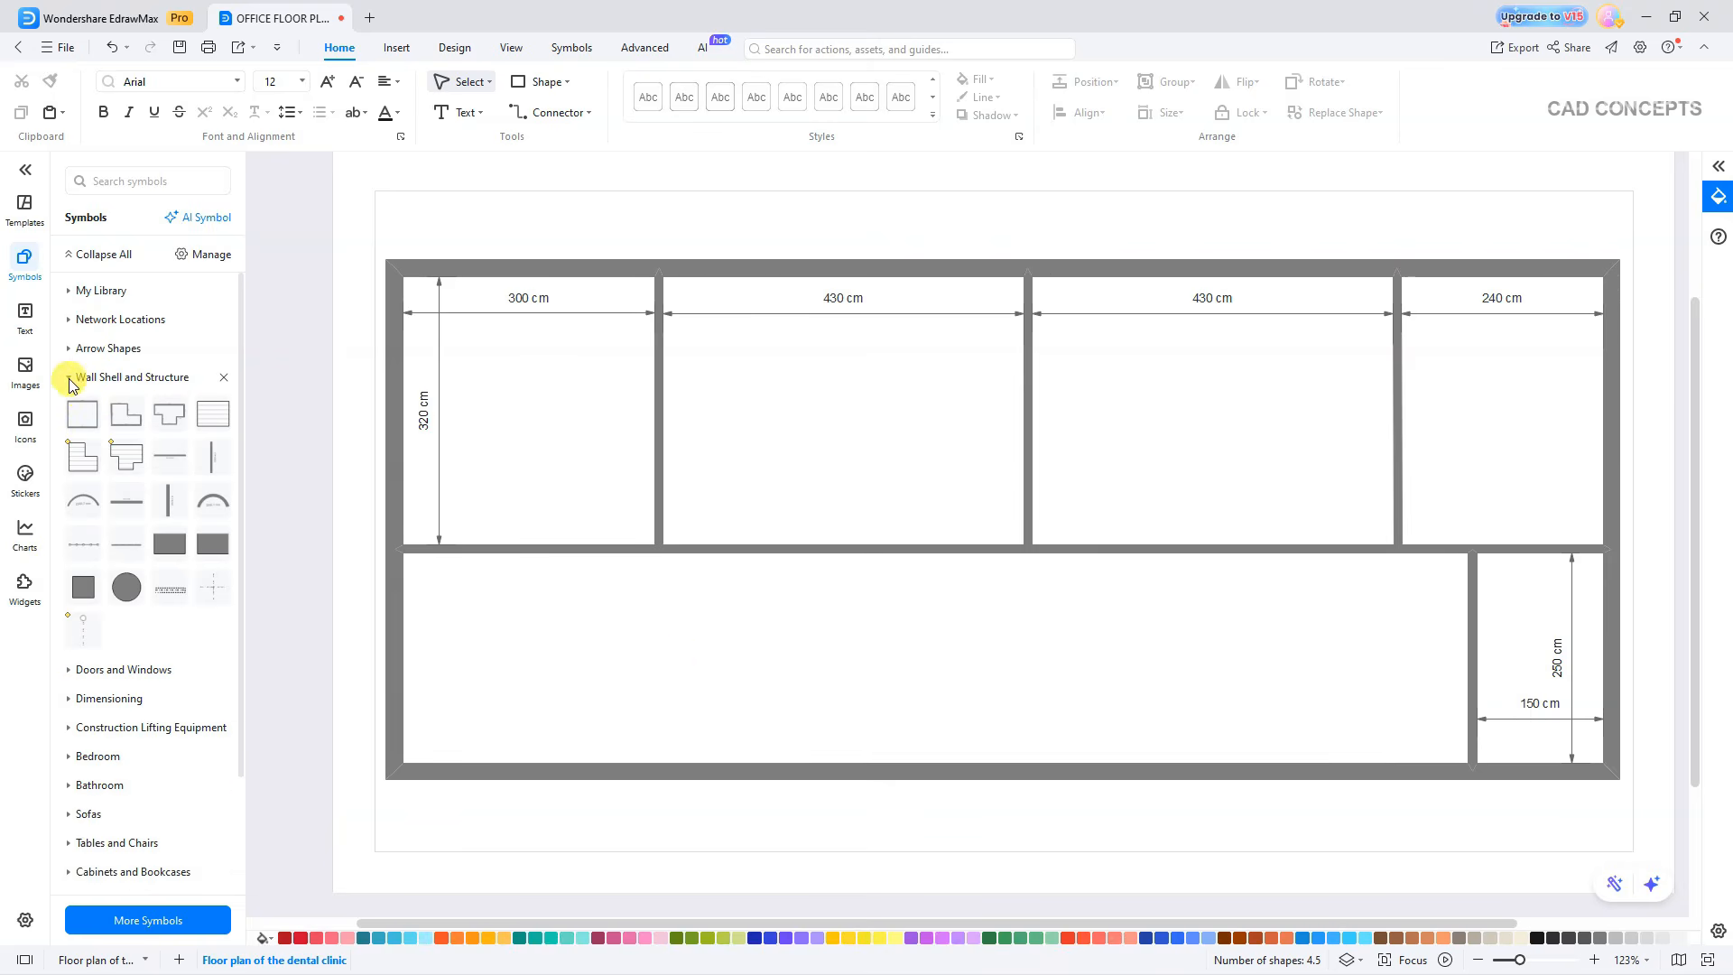
left_click(69, 379)
left_click(79, 408)
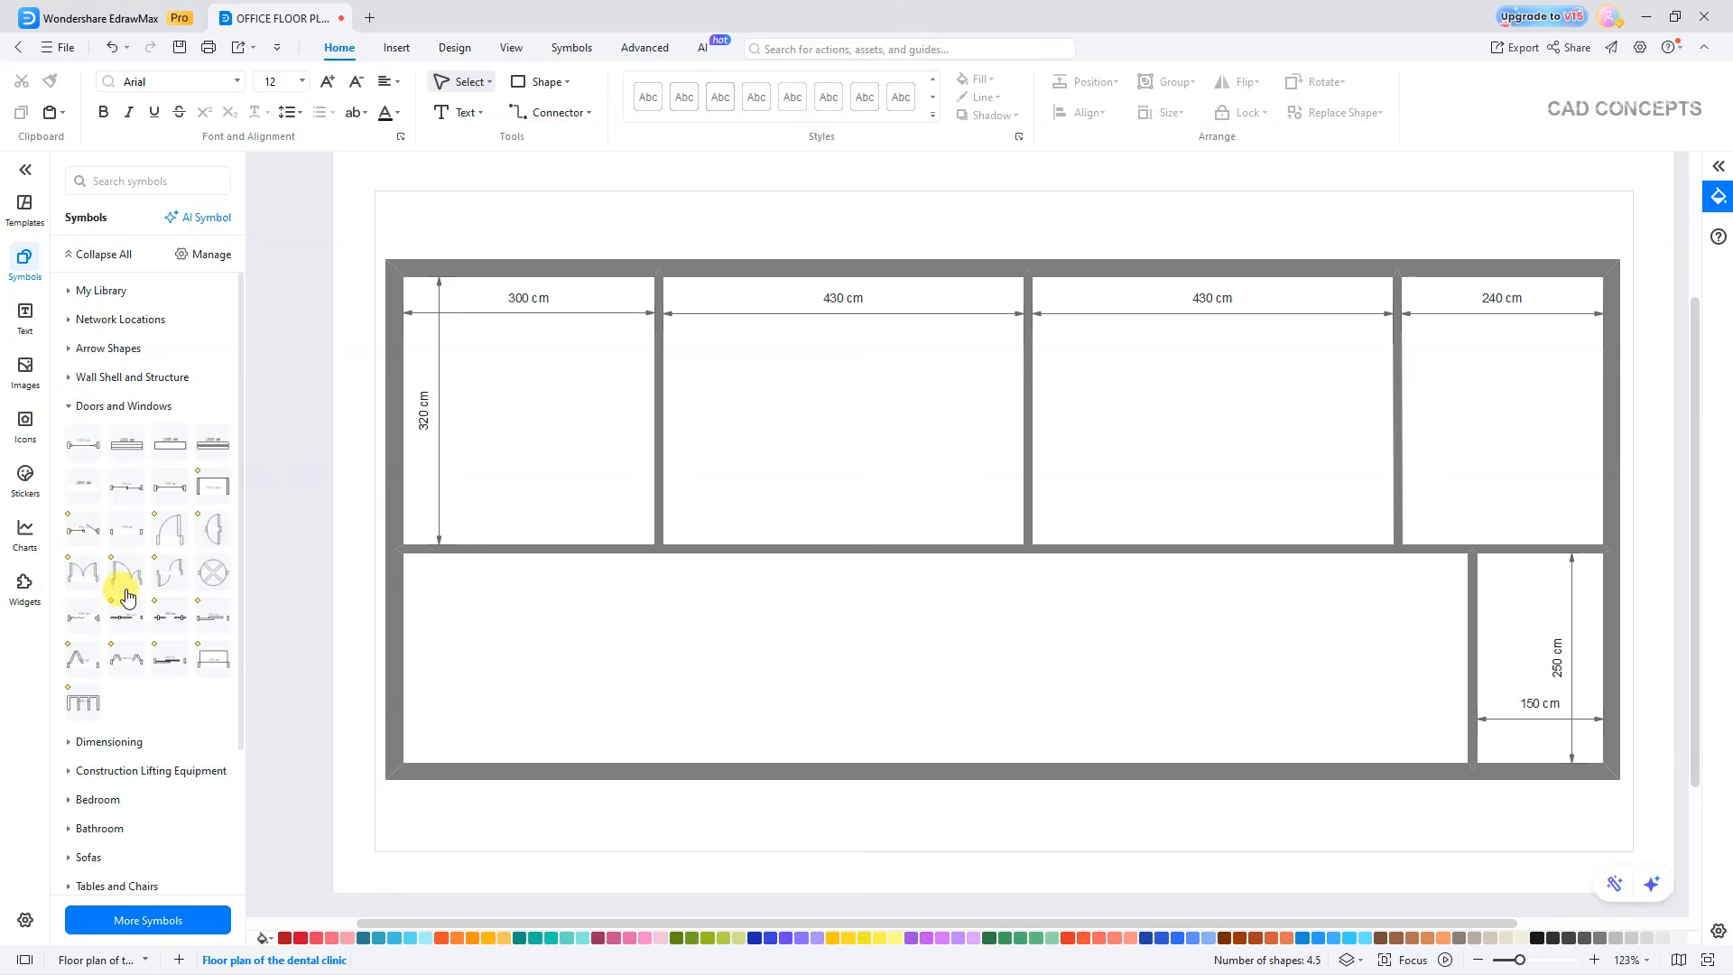
left_click(83, 572)
left_click_drag(942, 566, 550, 671)
Insert a single door in the horizontal partition below the upper-left room and set its width to 90 cm.
left_click(171, 539)
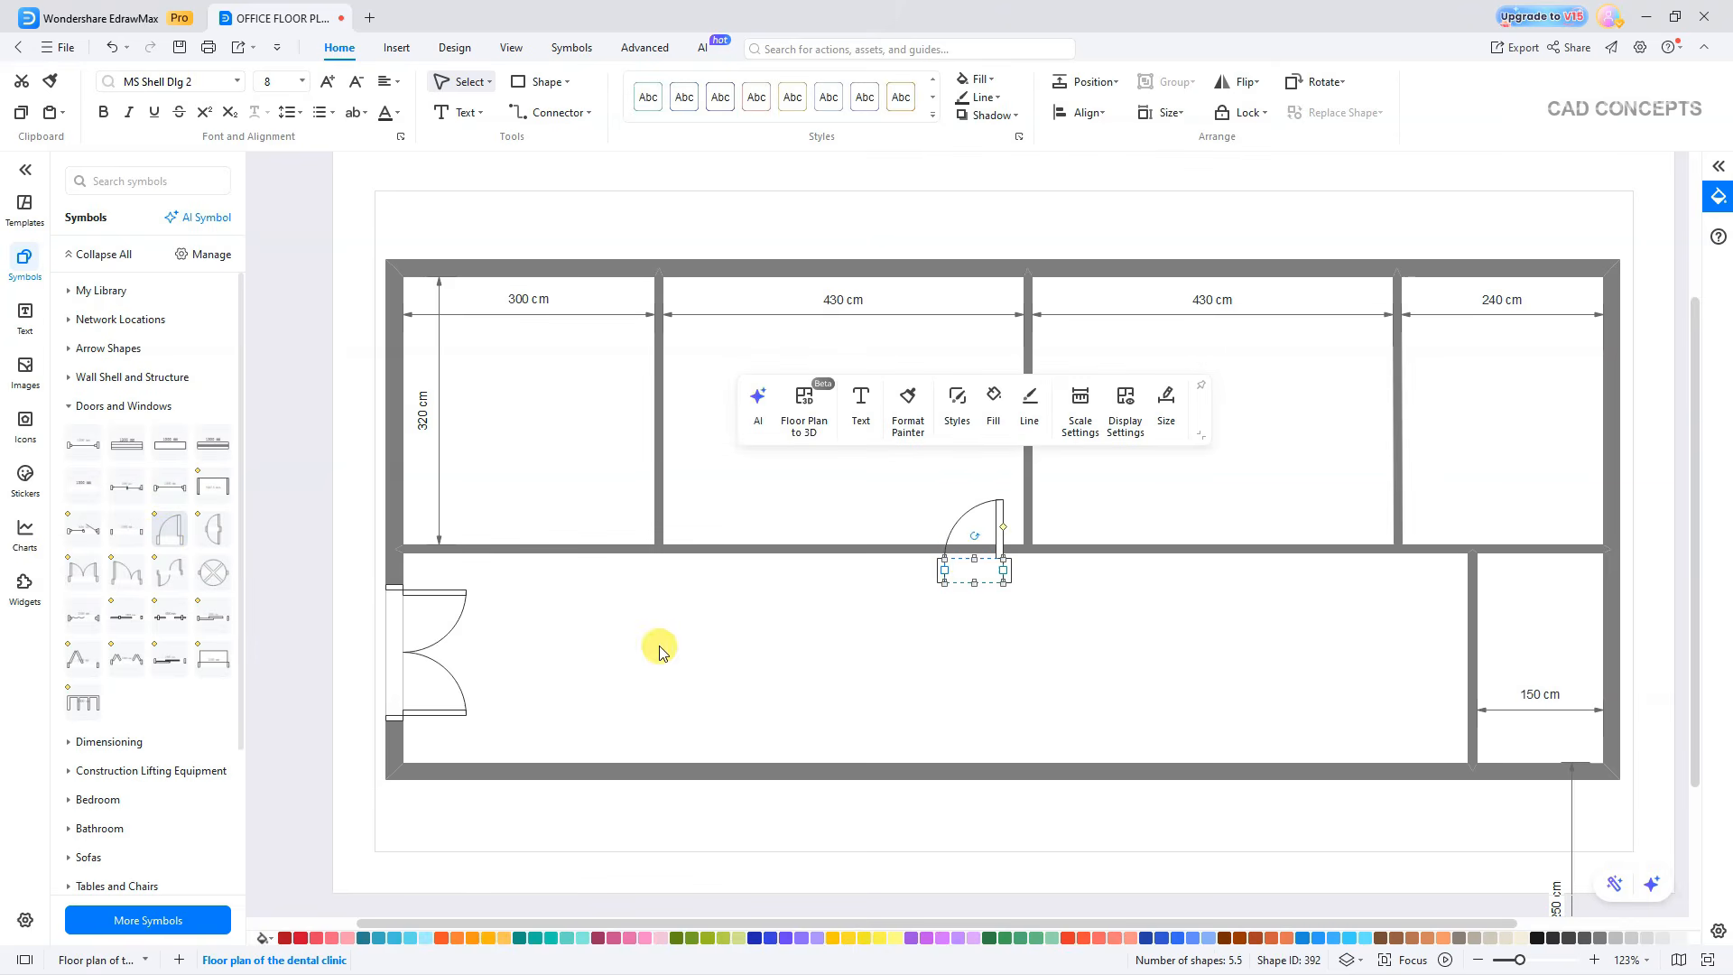
left_click_drag(964, 564, 597, 506)
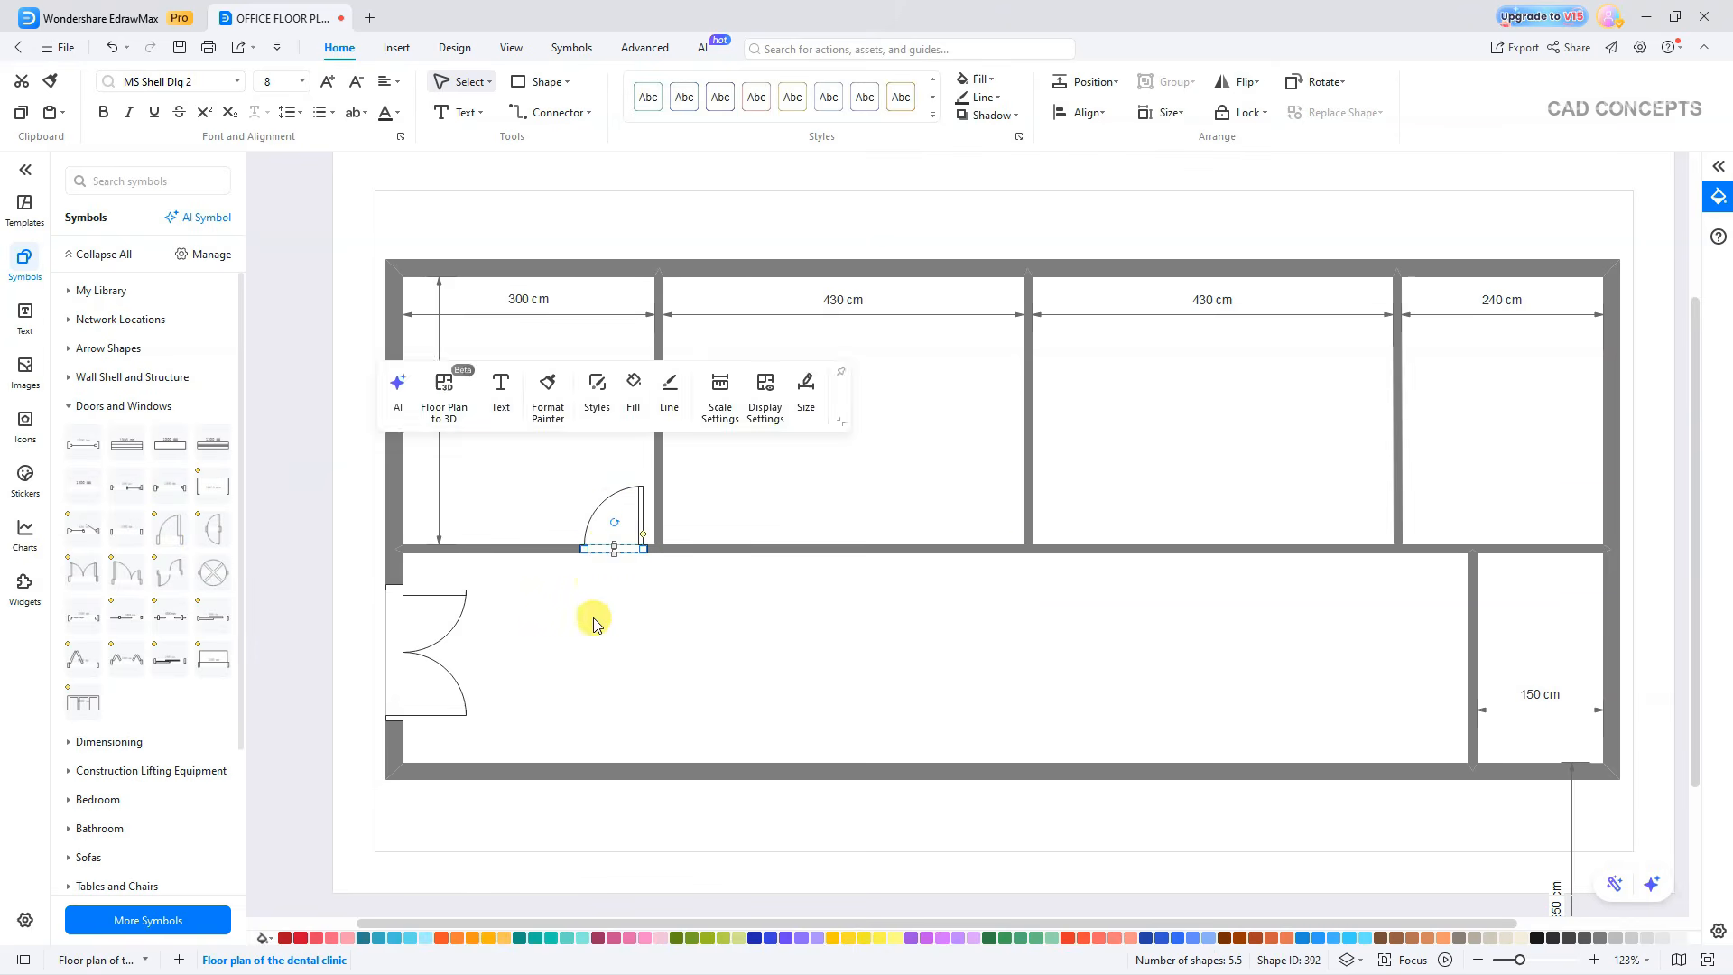
double_click(607, 537)
left_click(599, 534)
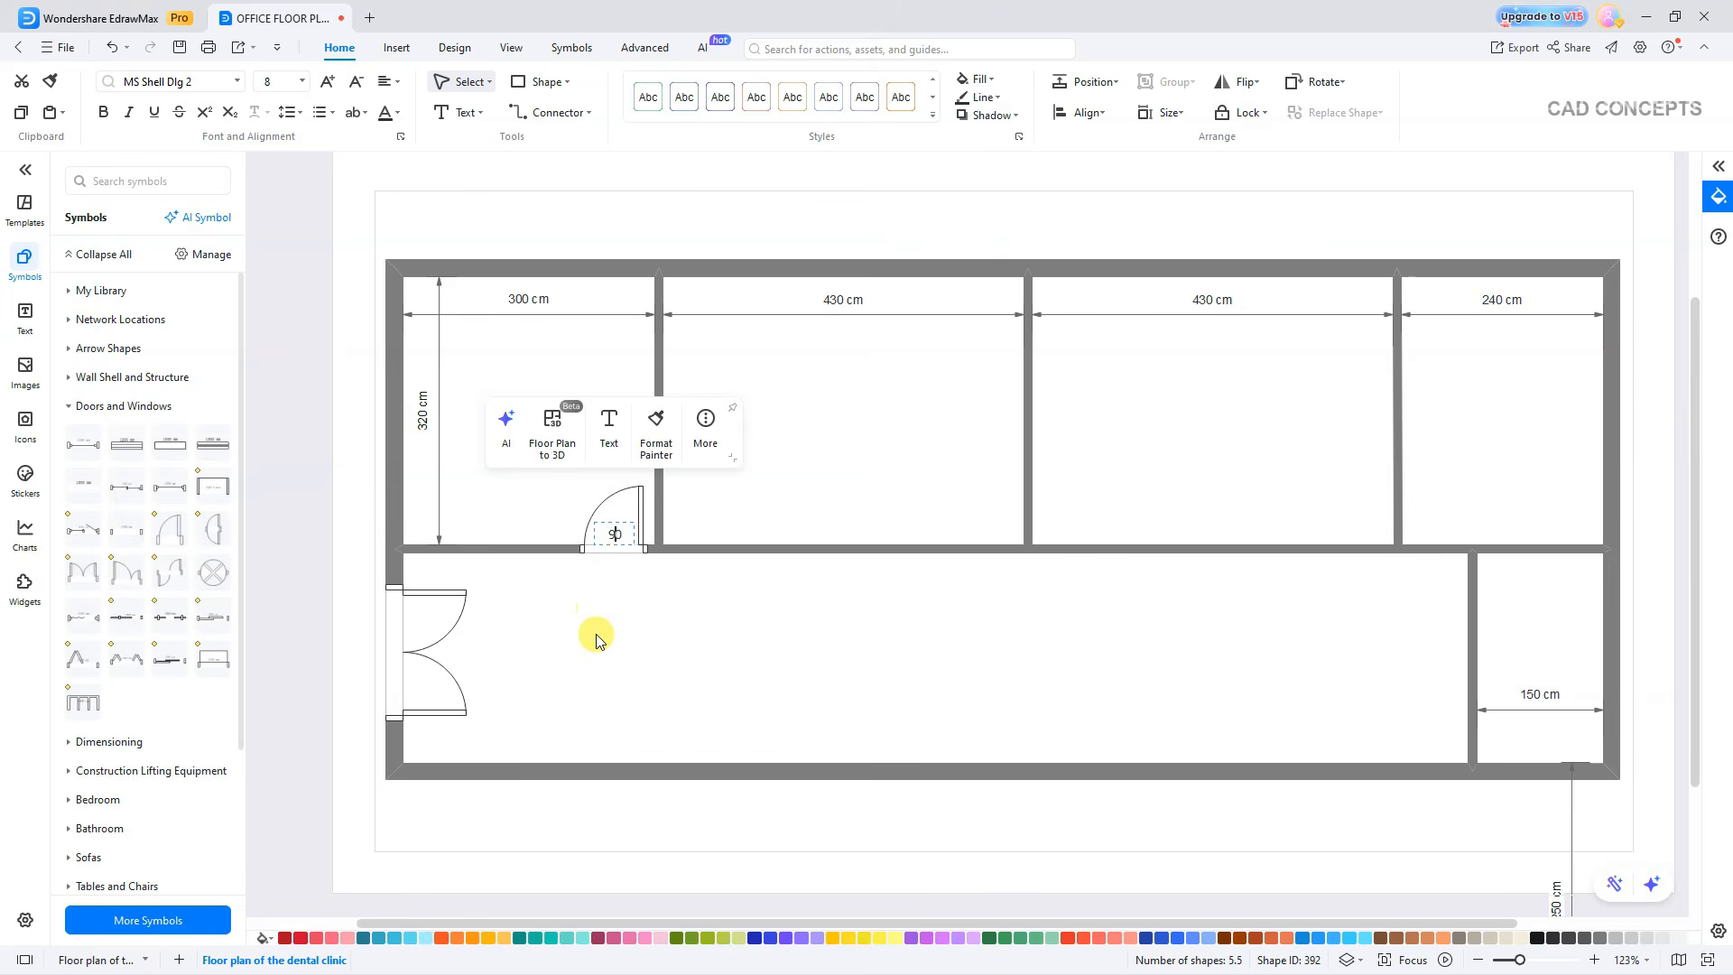
left_click(609, 700)
Nudge the upper-left room's door left, slightly away from the vertical partition.
left_click(591, 532)
key("Left")
key("Left")
key("Left")
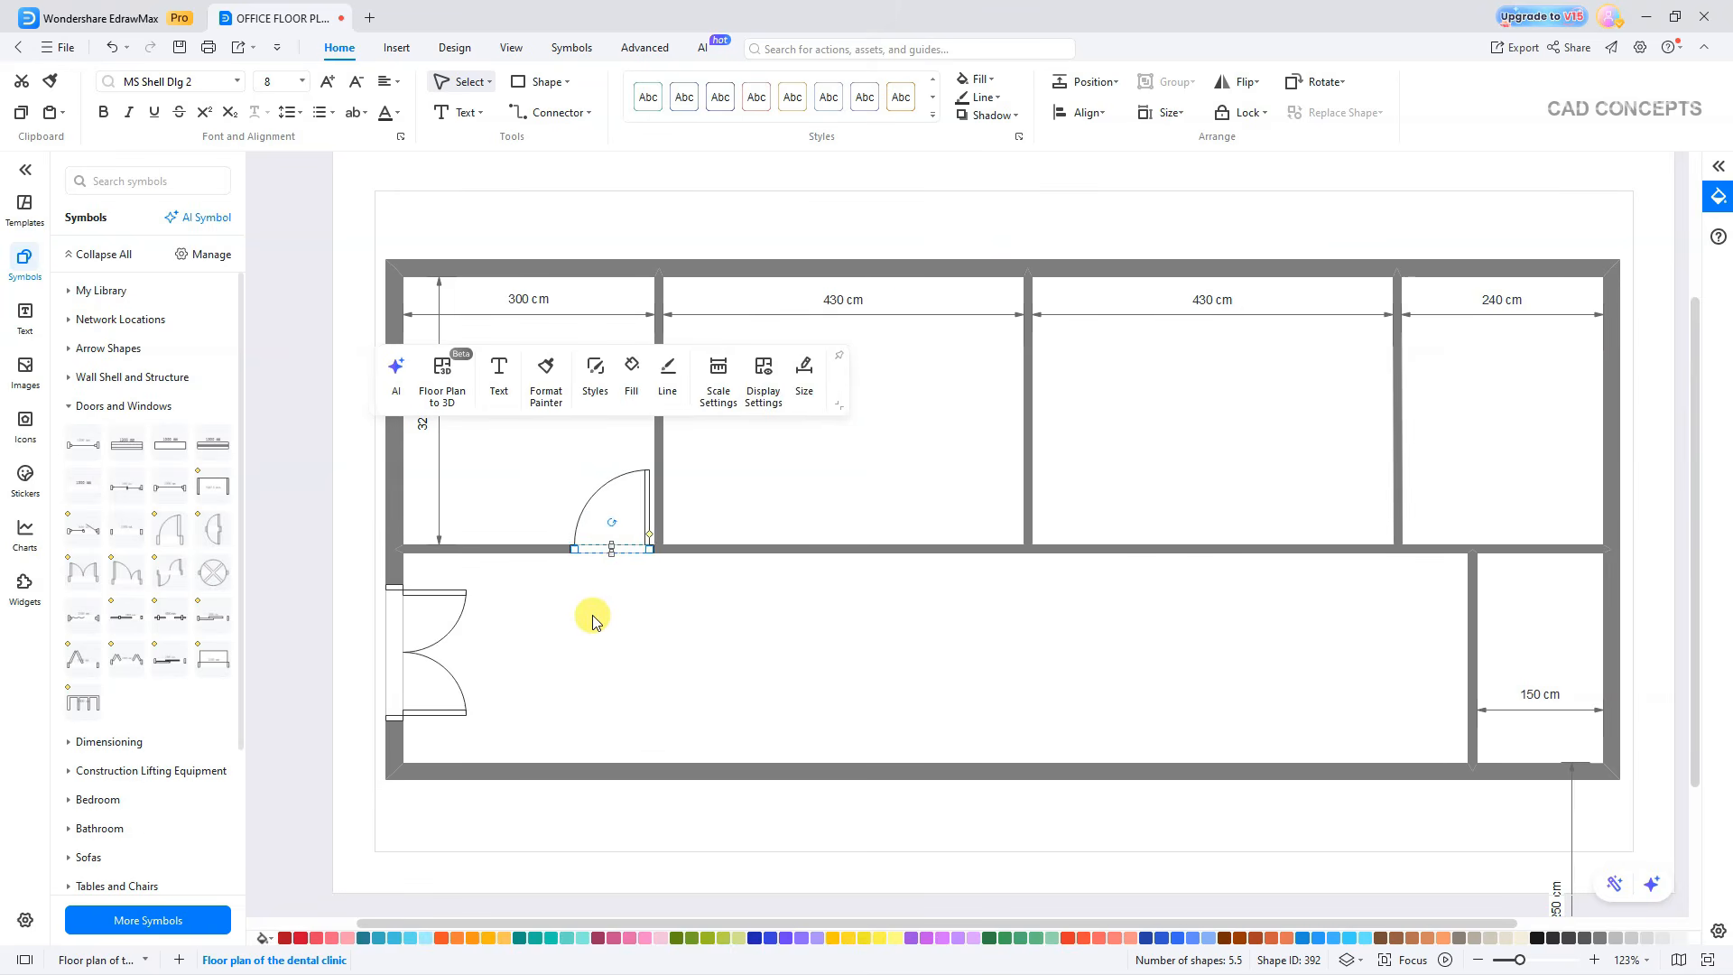
key("Left")
key("Left")
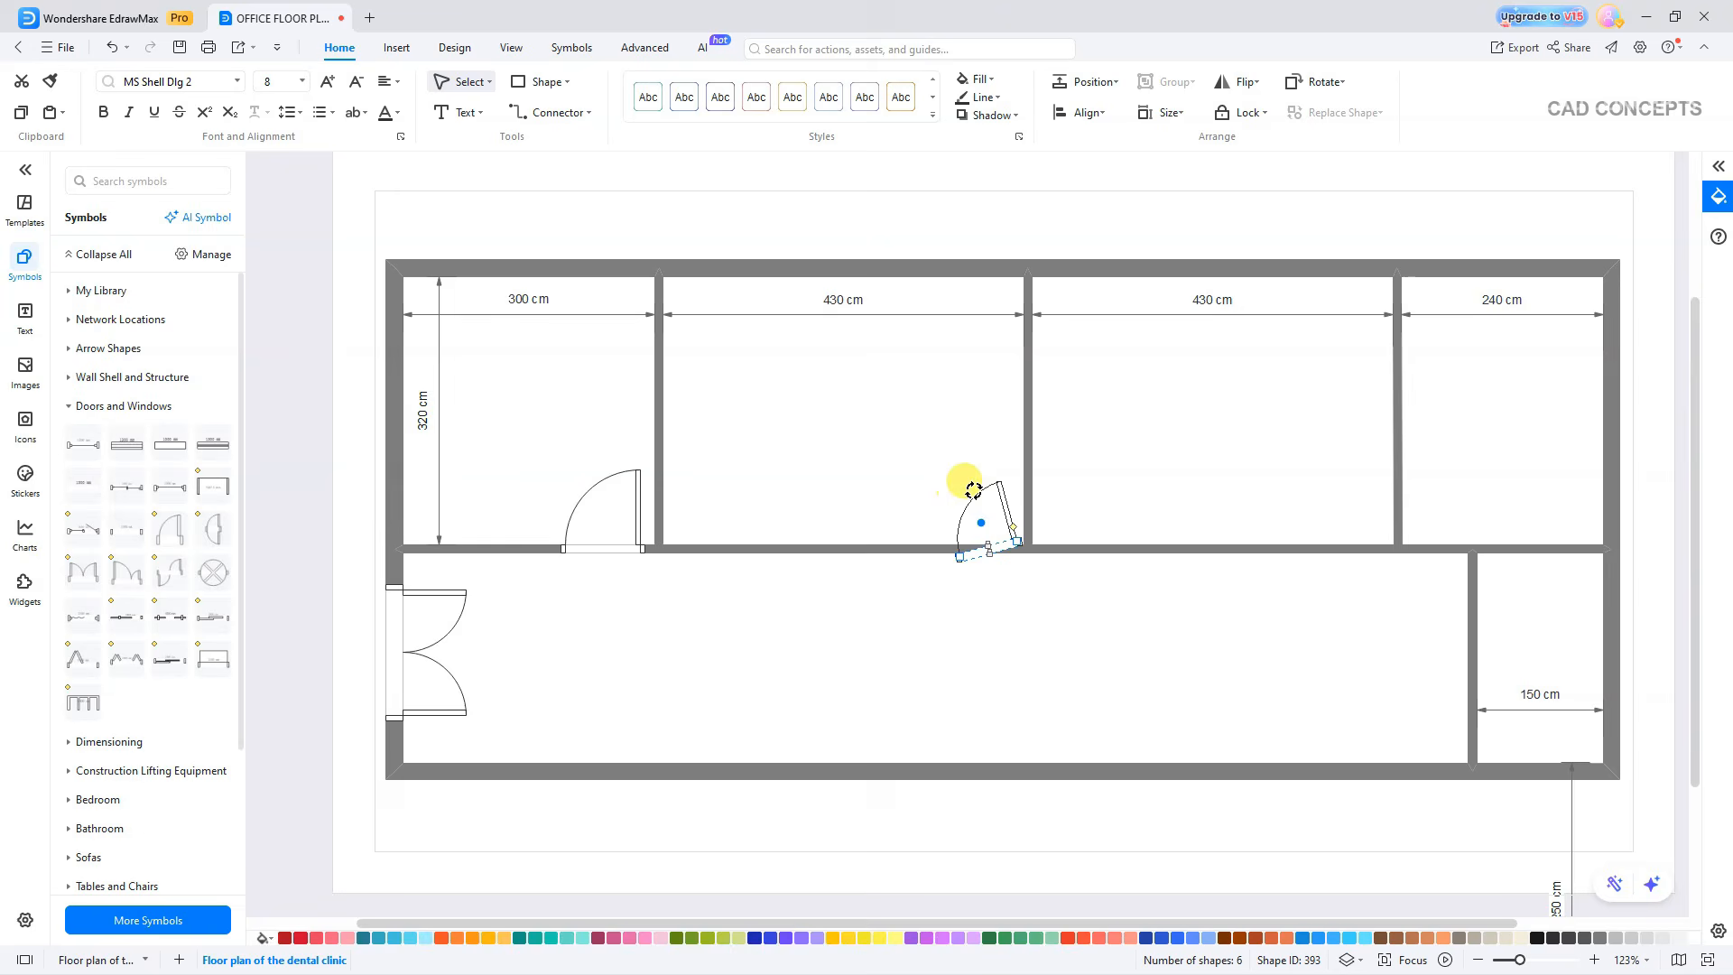
Place a single door in the horizontal partition below the second upper room and set its width to 90 cm.
left_click_drag(974, 490, 990, 487)
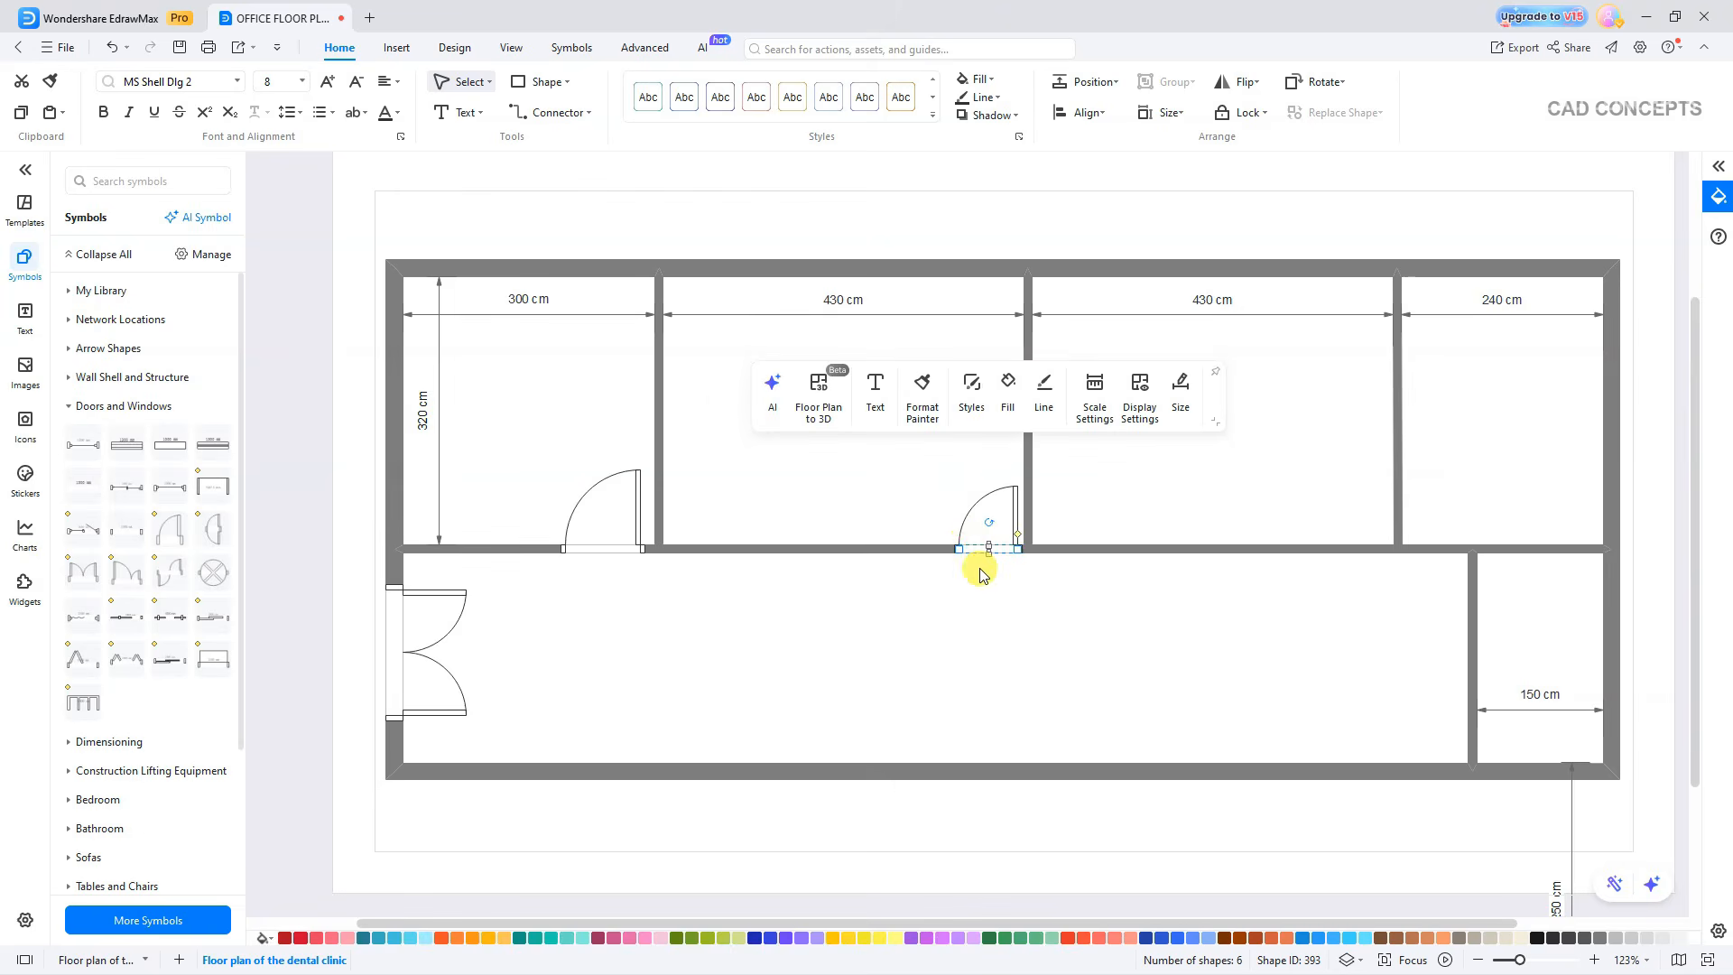
double_click(967, 541)
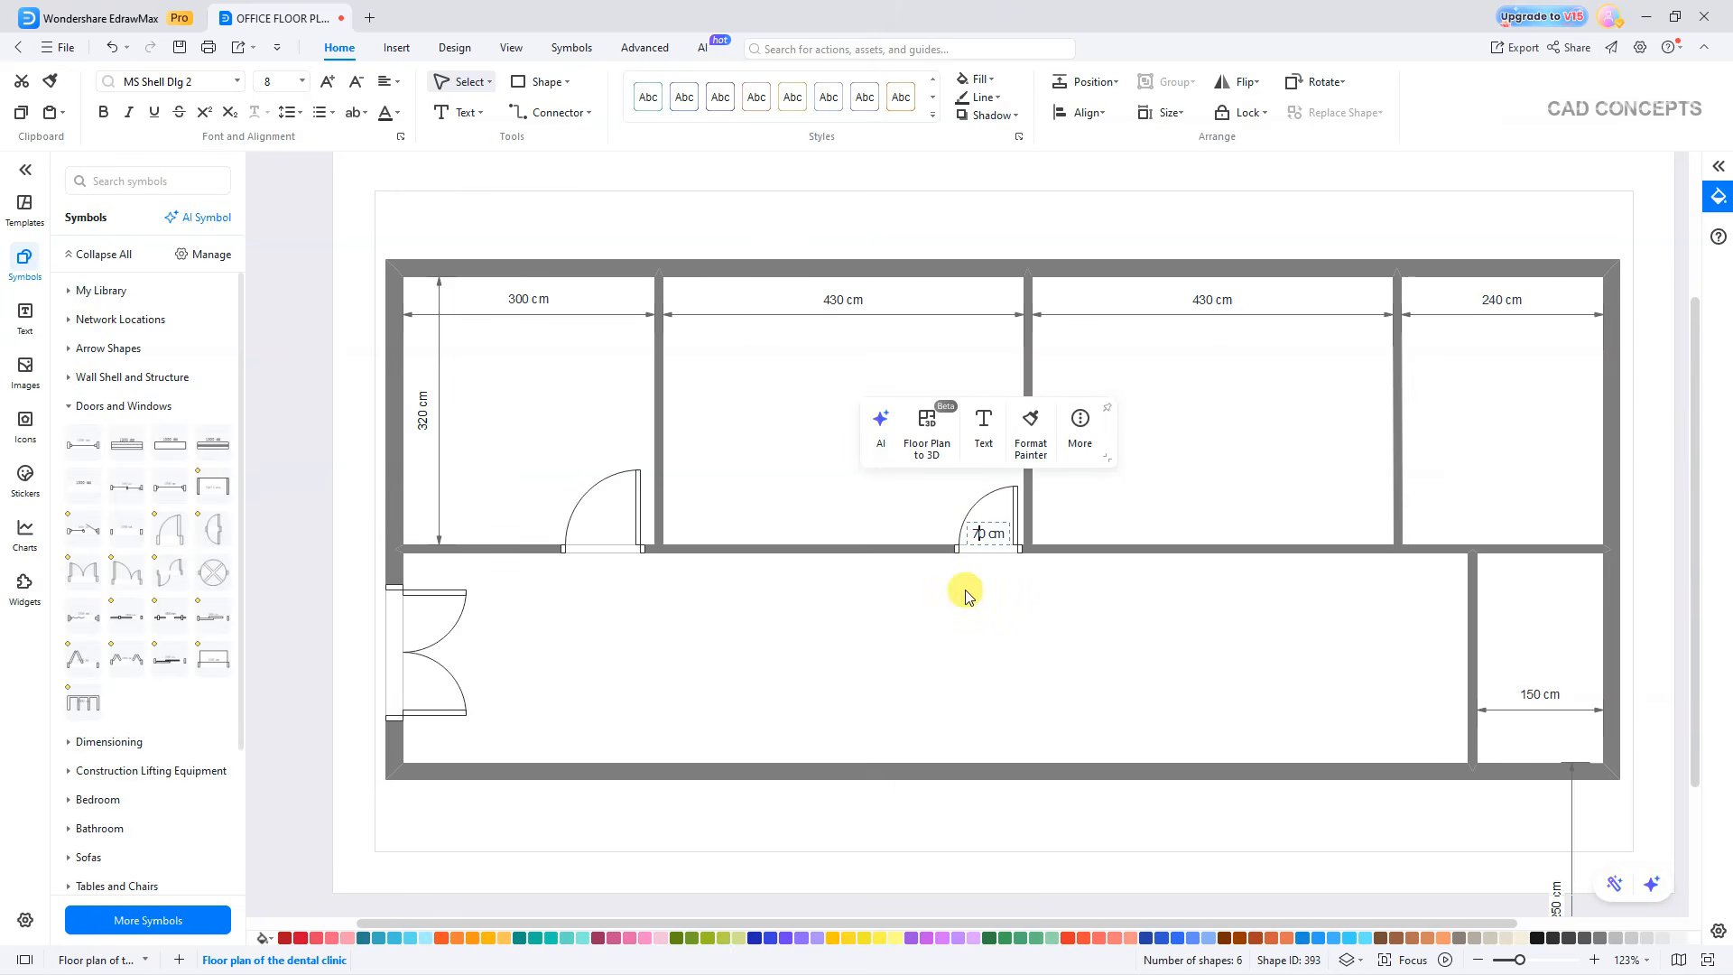
type("90")
left_click(946, 636)
Nudge the second upper room's door left, leaving a small gap to the vertical partition.
left_click(944, 522)
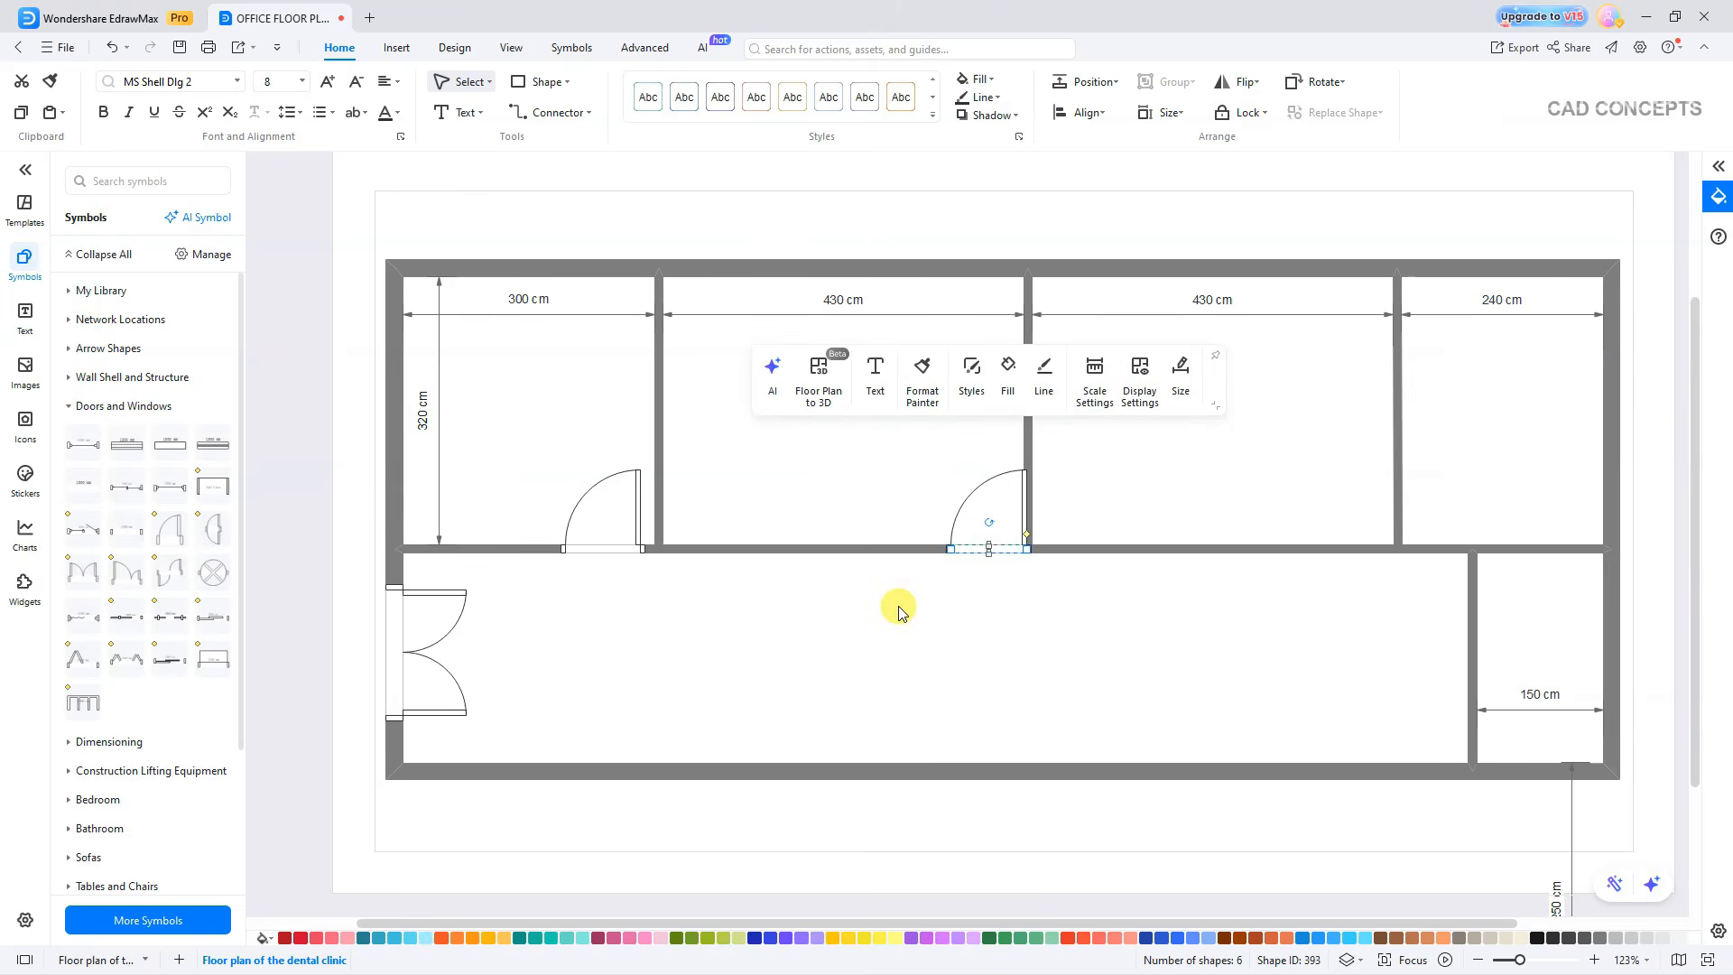
key("Left")
key("Left")
key("Left")
key("Left")
key("Left")
key("Left")
key("Left")
key("Left")
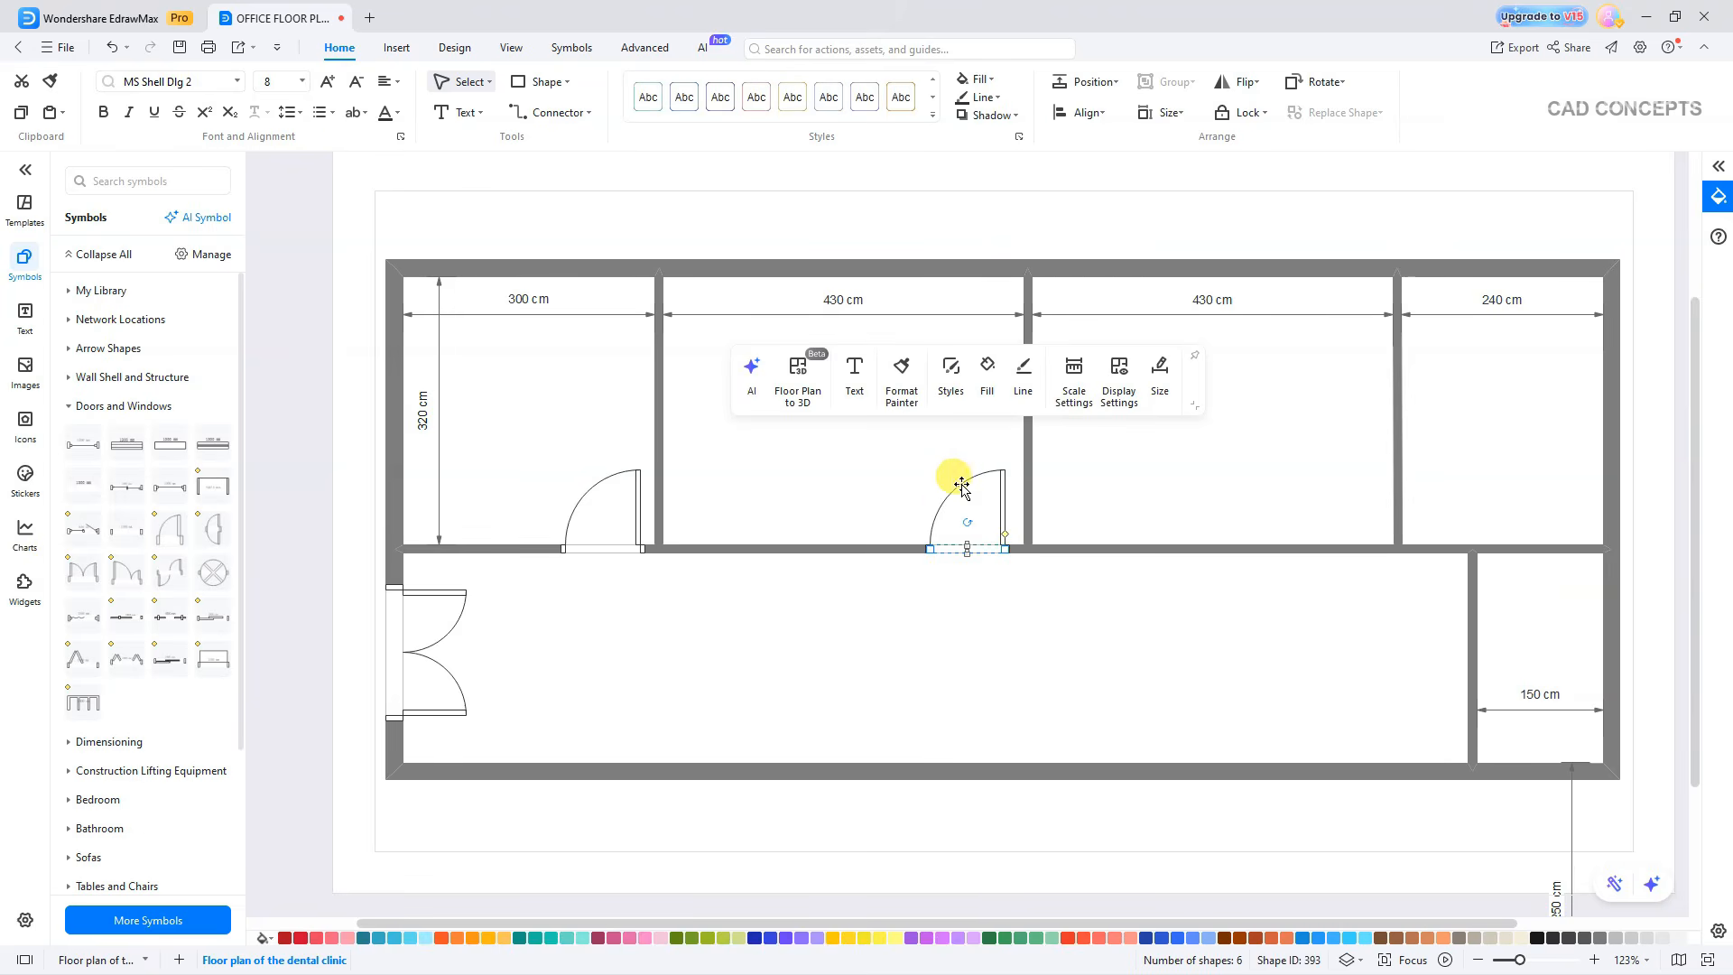
Place a copy of the 90 cm door in the horizontal partition below the third upper room, near its right partition.
key("ctrl+v")
left_click_drag(967, 542, 1323, 484)
left_click(1332, 628)
left_click(1313, 582)
left_click(1265, 640)
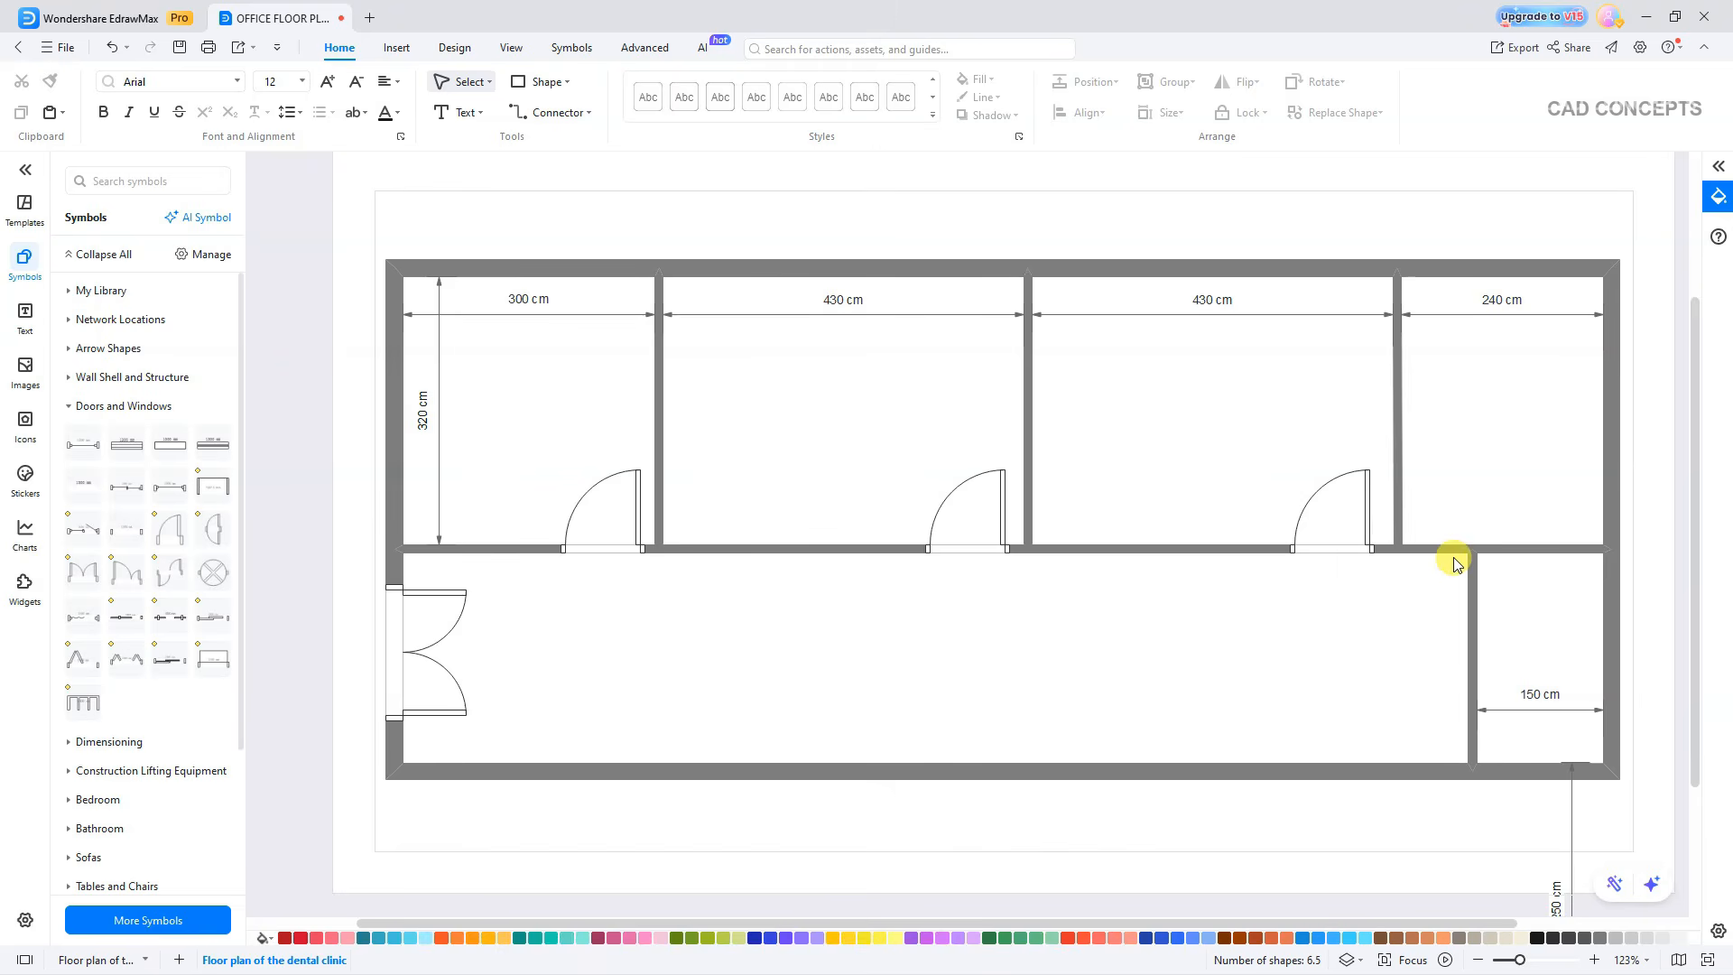
Insert an opening in the horizontal partition below the fourth upper room, fitted between its left partition and the corner room's partition.
left_click(180, 451)
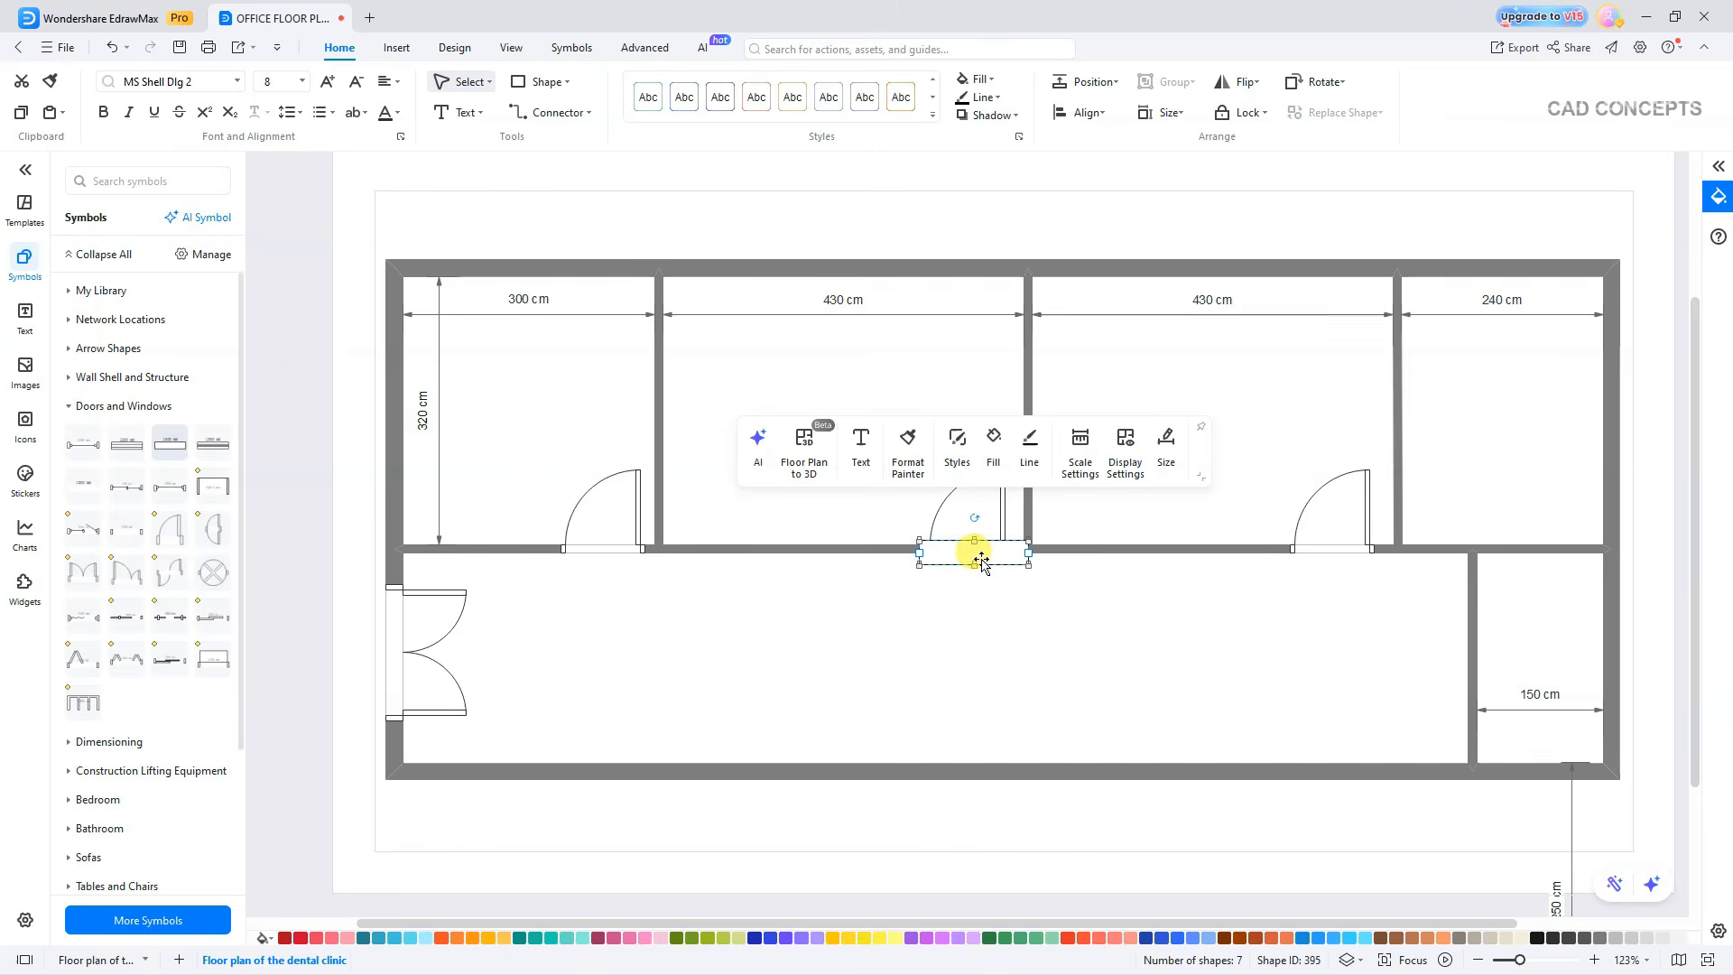
left_click_drag(973, 566, 1432, 549)
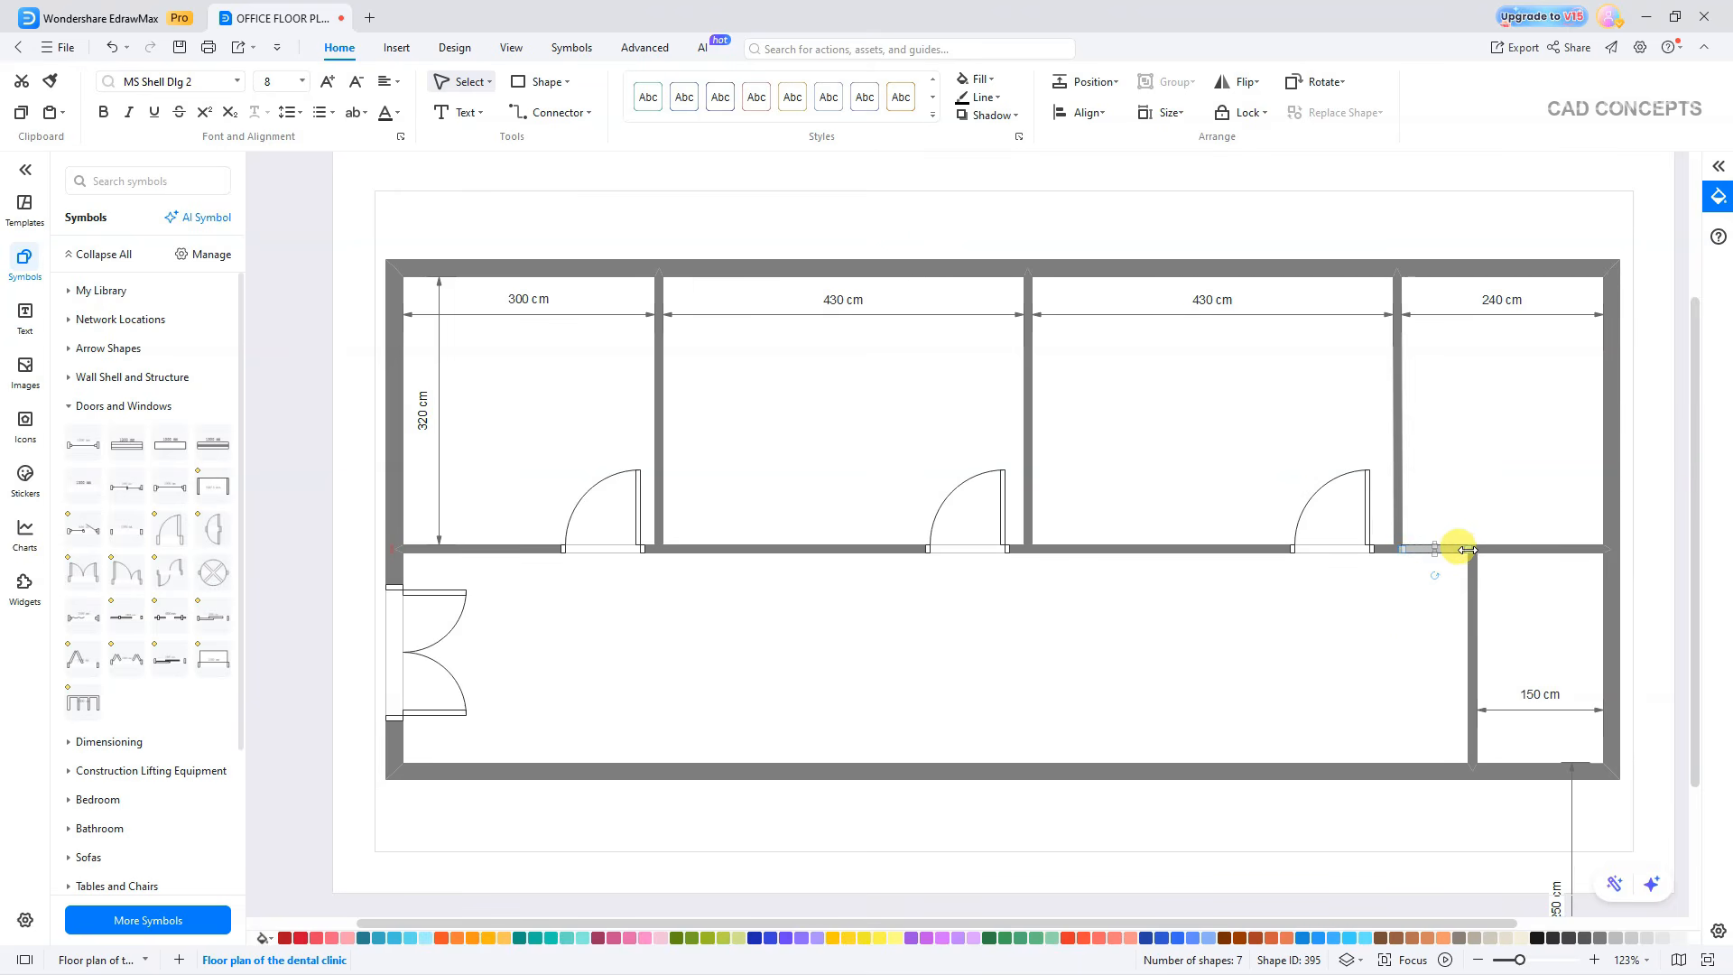
left_click(1394, 612)
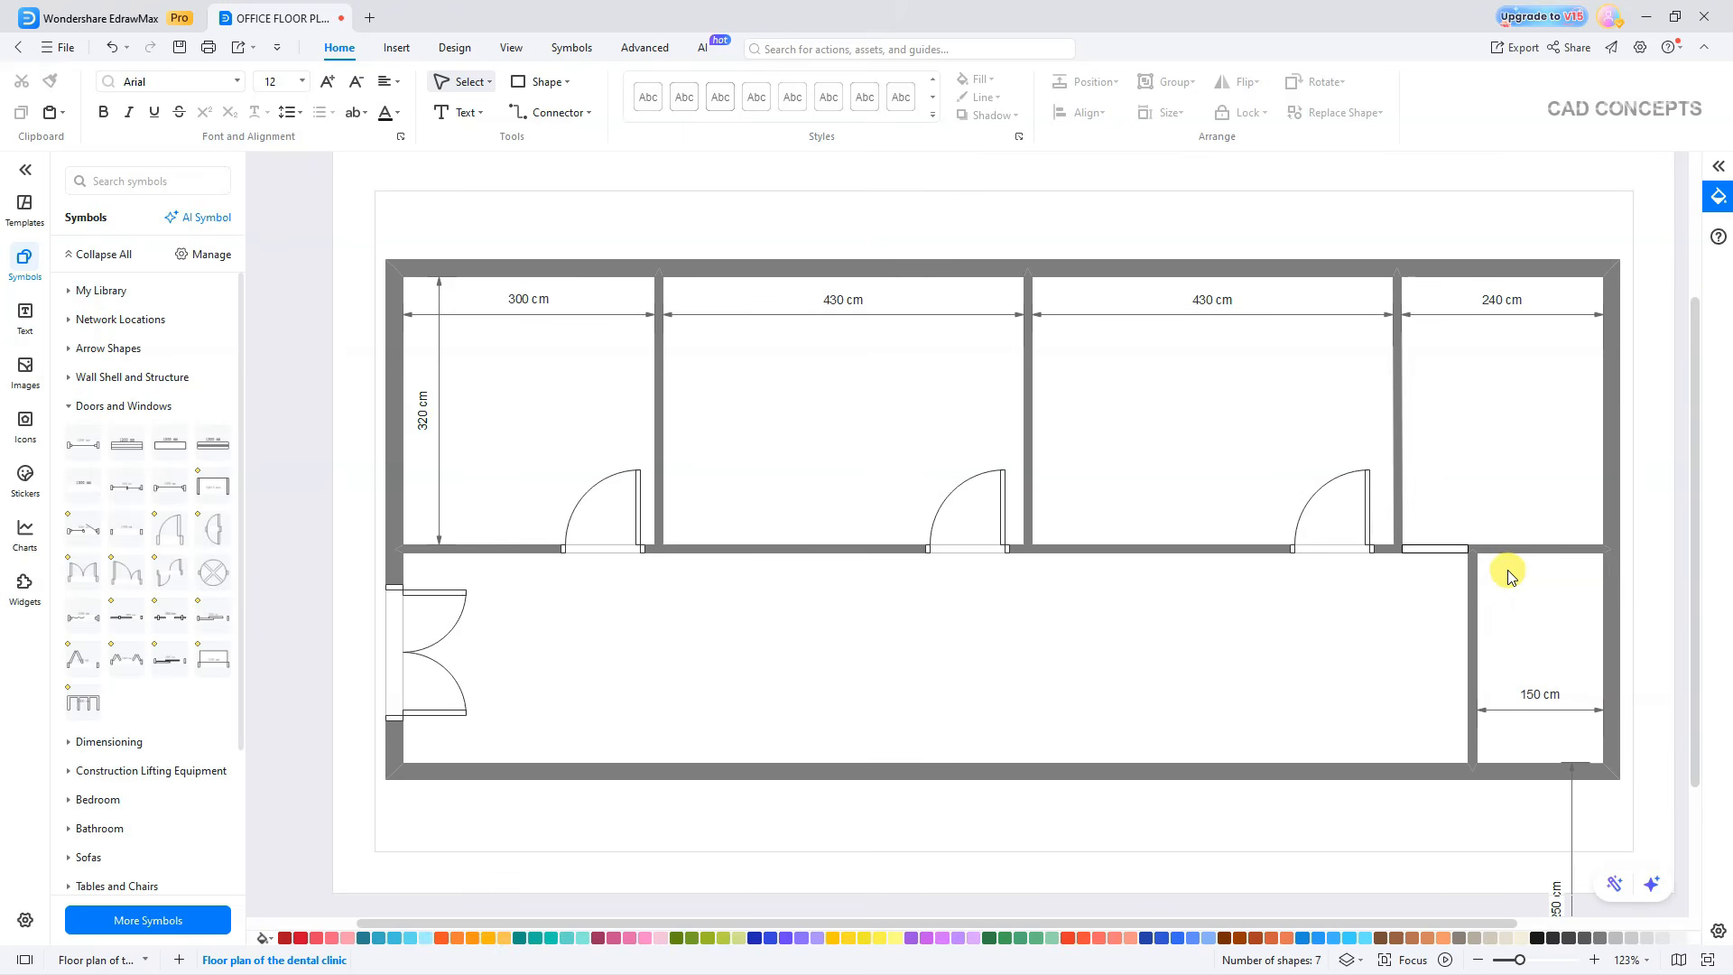
Insert a single door near the lower end of the corner room's left partition, opening into the corner room.
left_click(165, 532)
left_click_drag(975, 561, 1470, 718)
left_click(1367, 699)
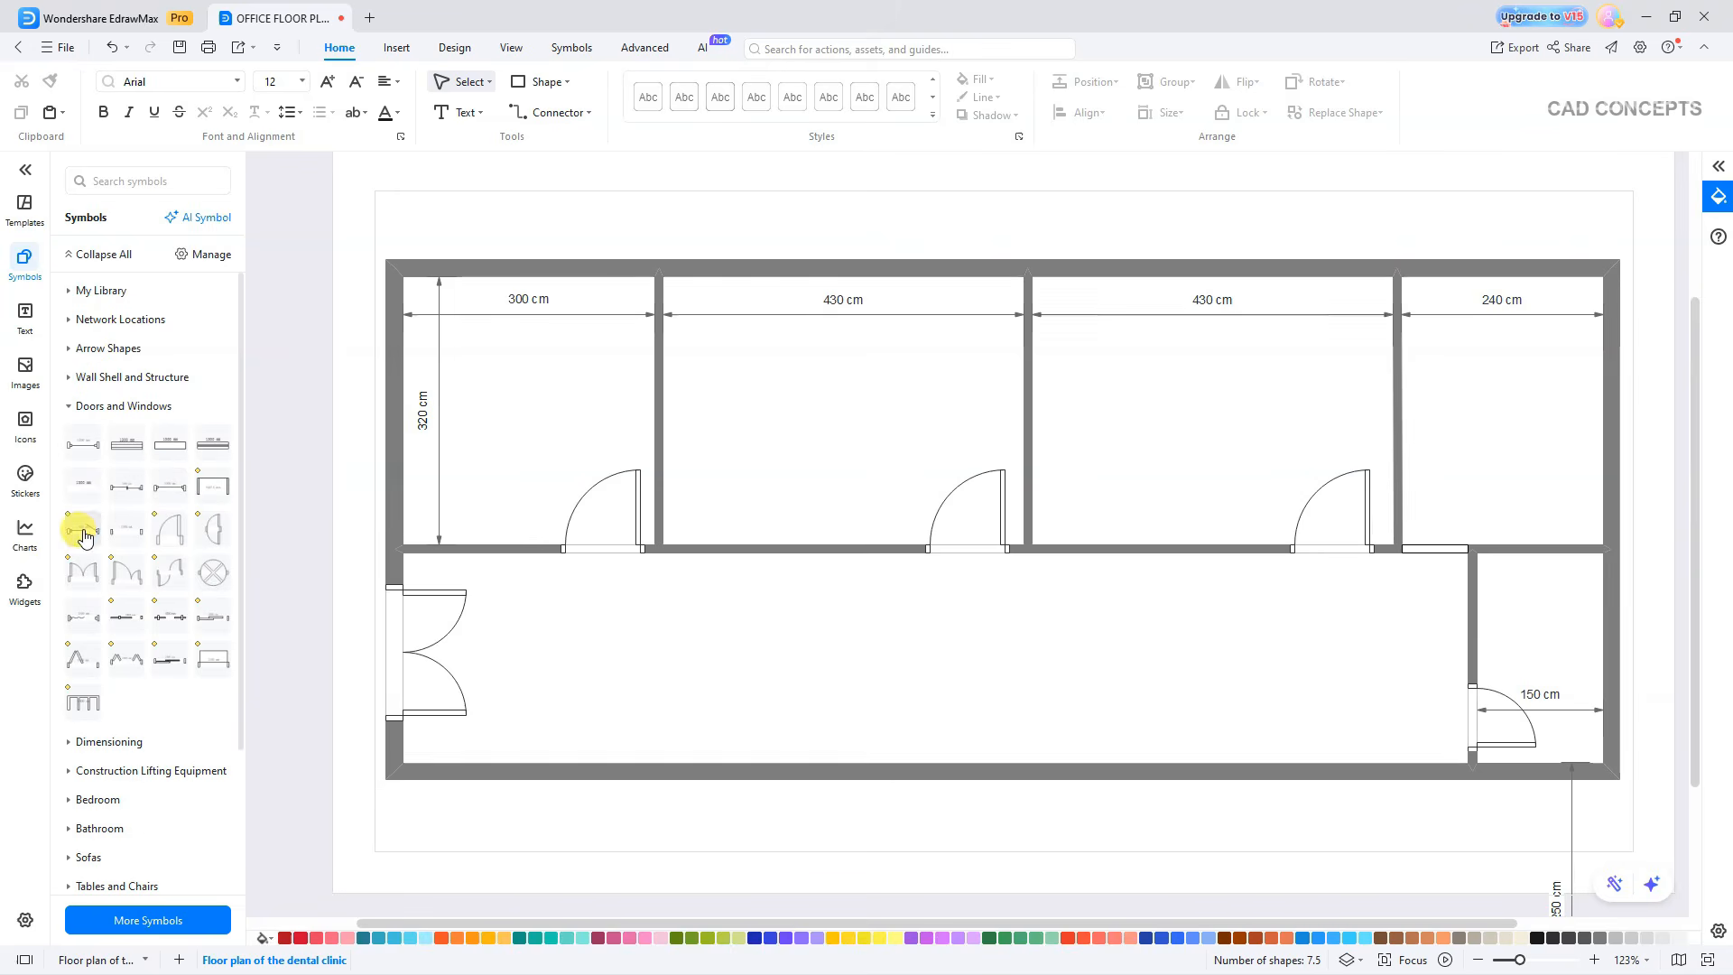
Add a short, thick vertical wall rising from the bottom outer wall, left of the corner room, and shorten it to about half the area's height.
left_click(79, 377)
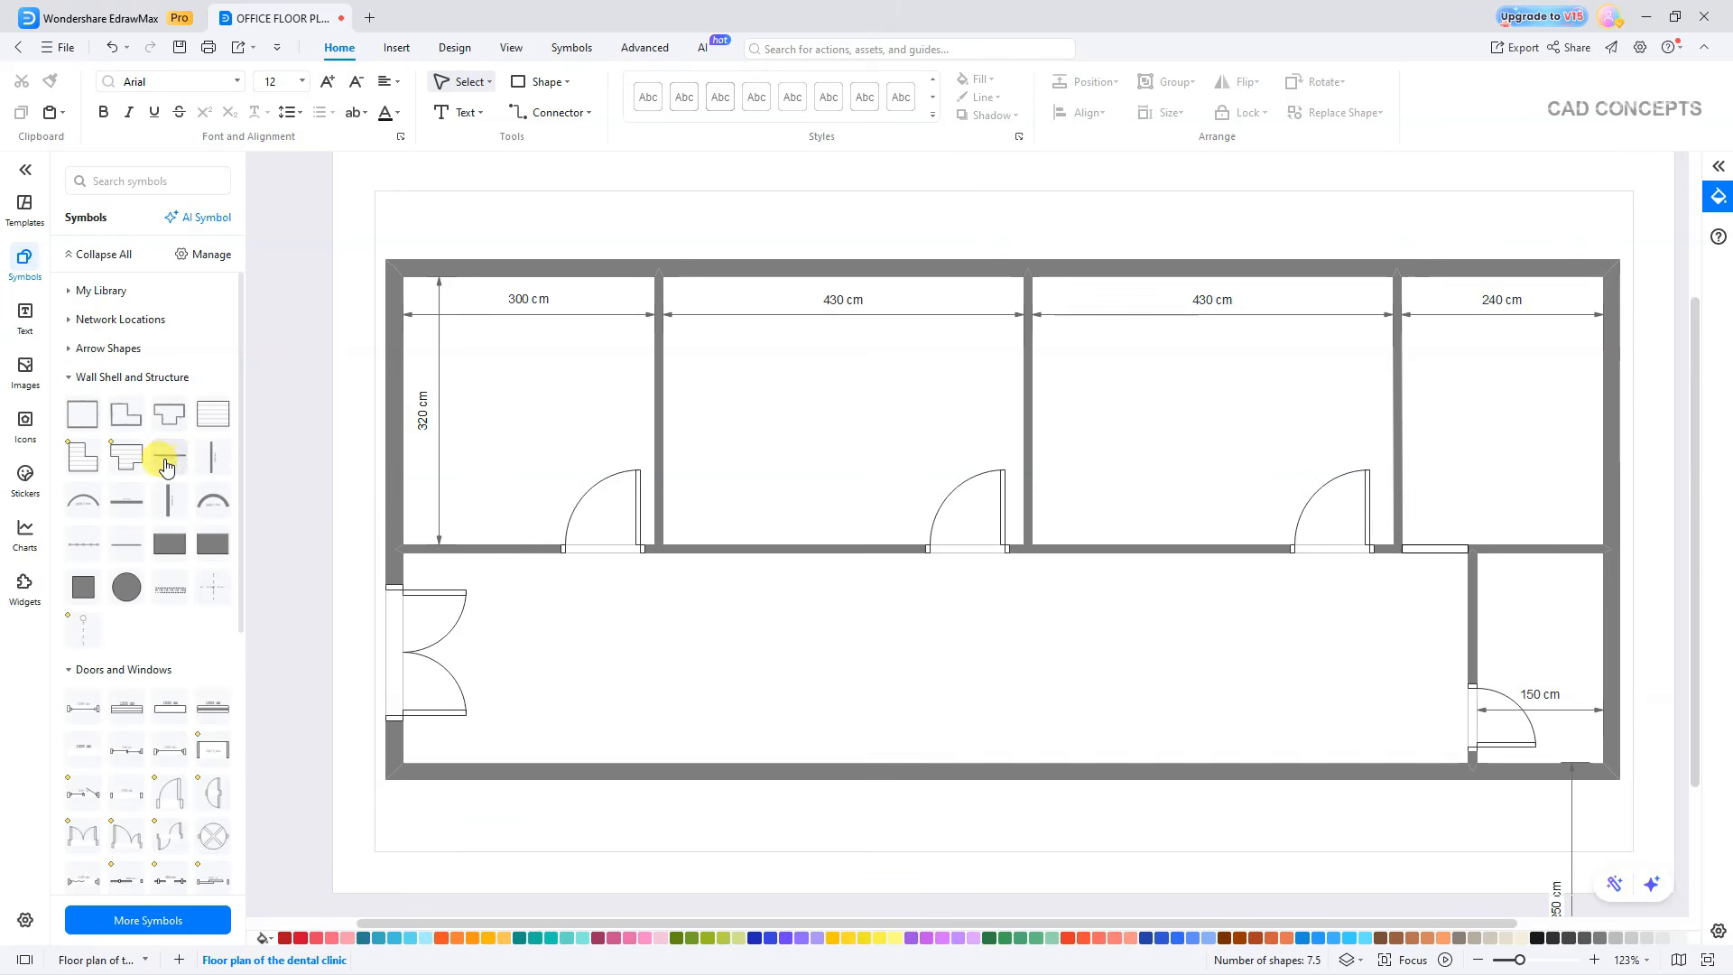
left_click(169, 499)
left_click_drag(949, 581, 1302, 695)
left_click_drag(1311, 579, 1312, 666)
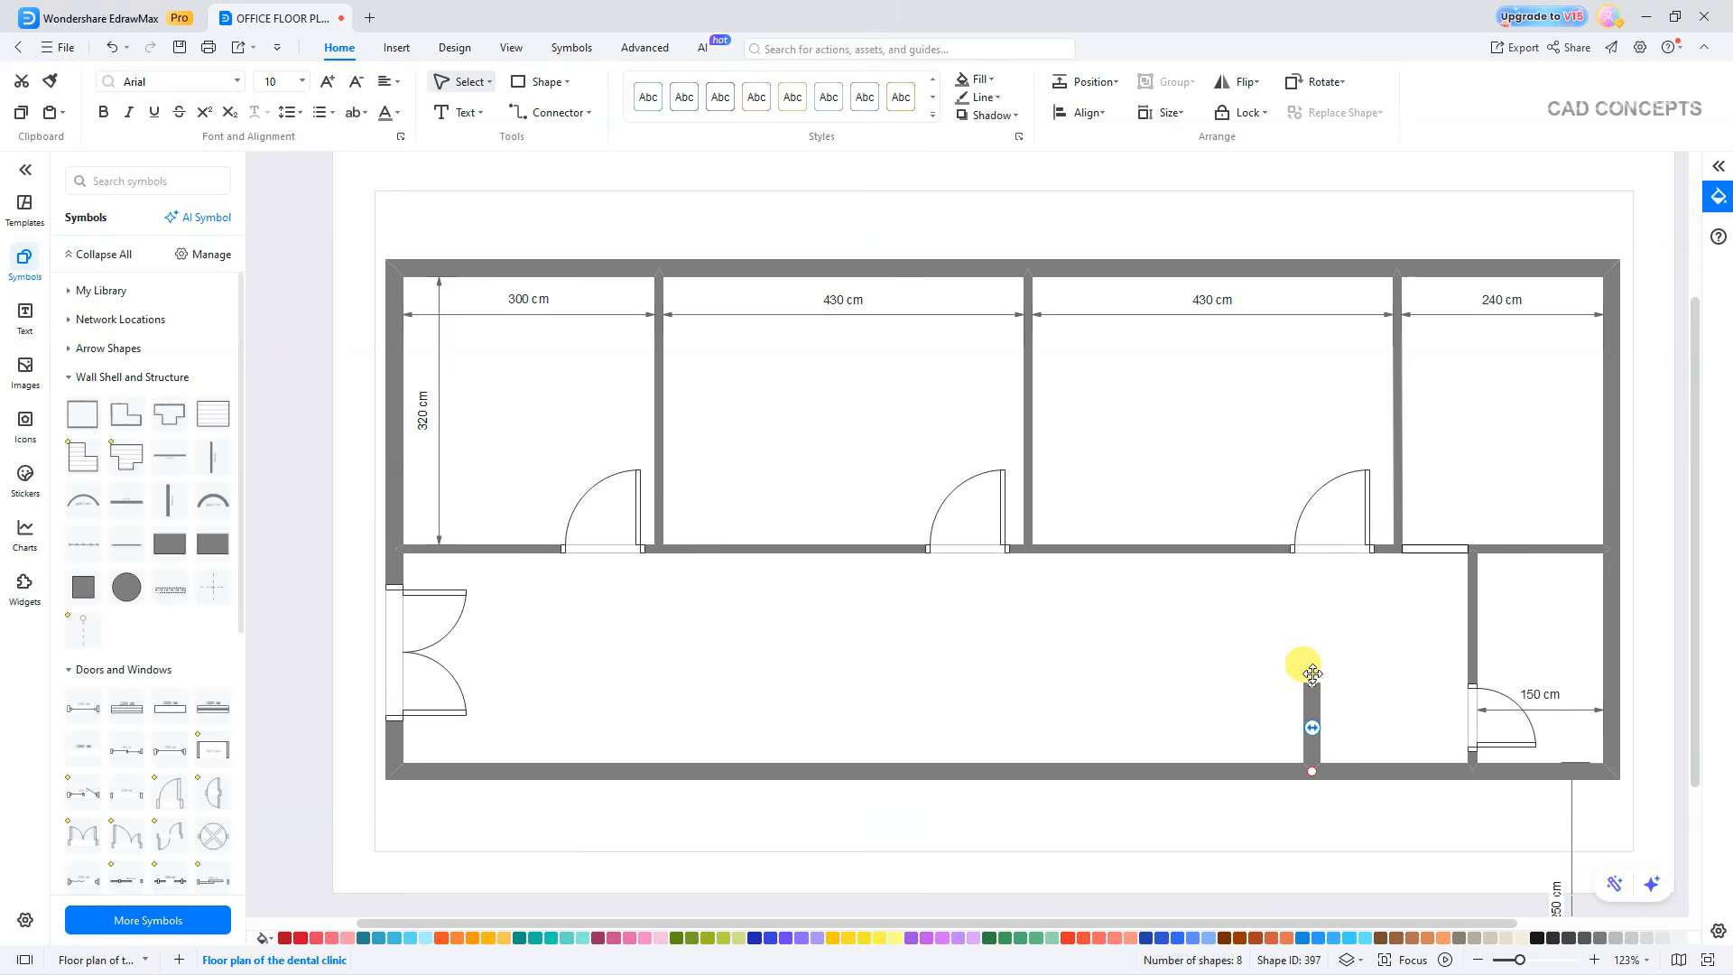
left_click(1370, 641)
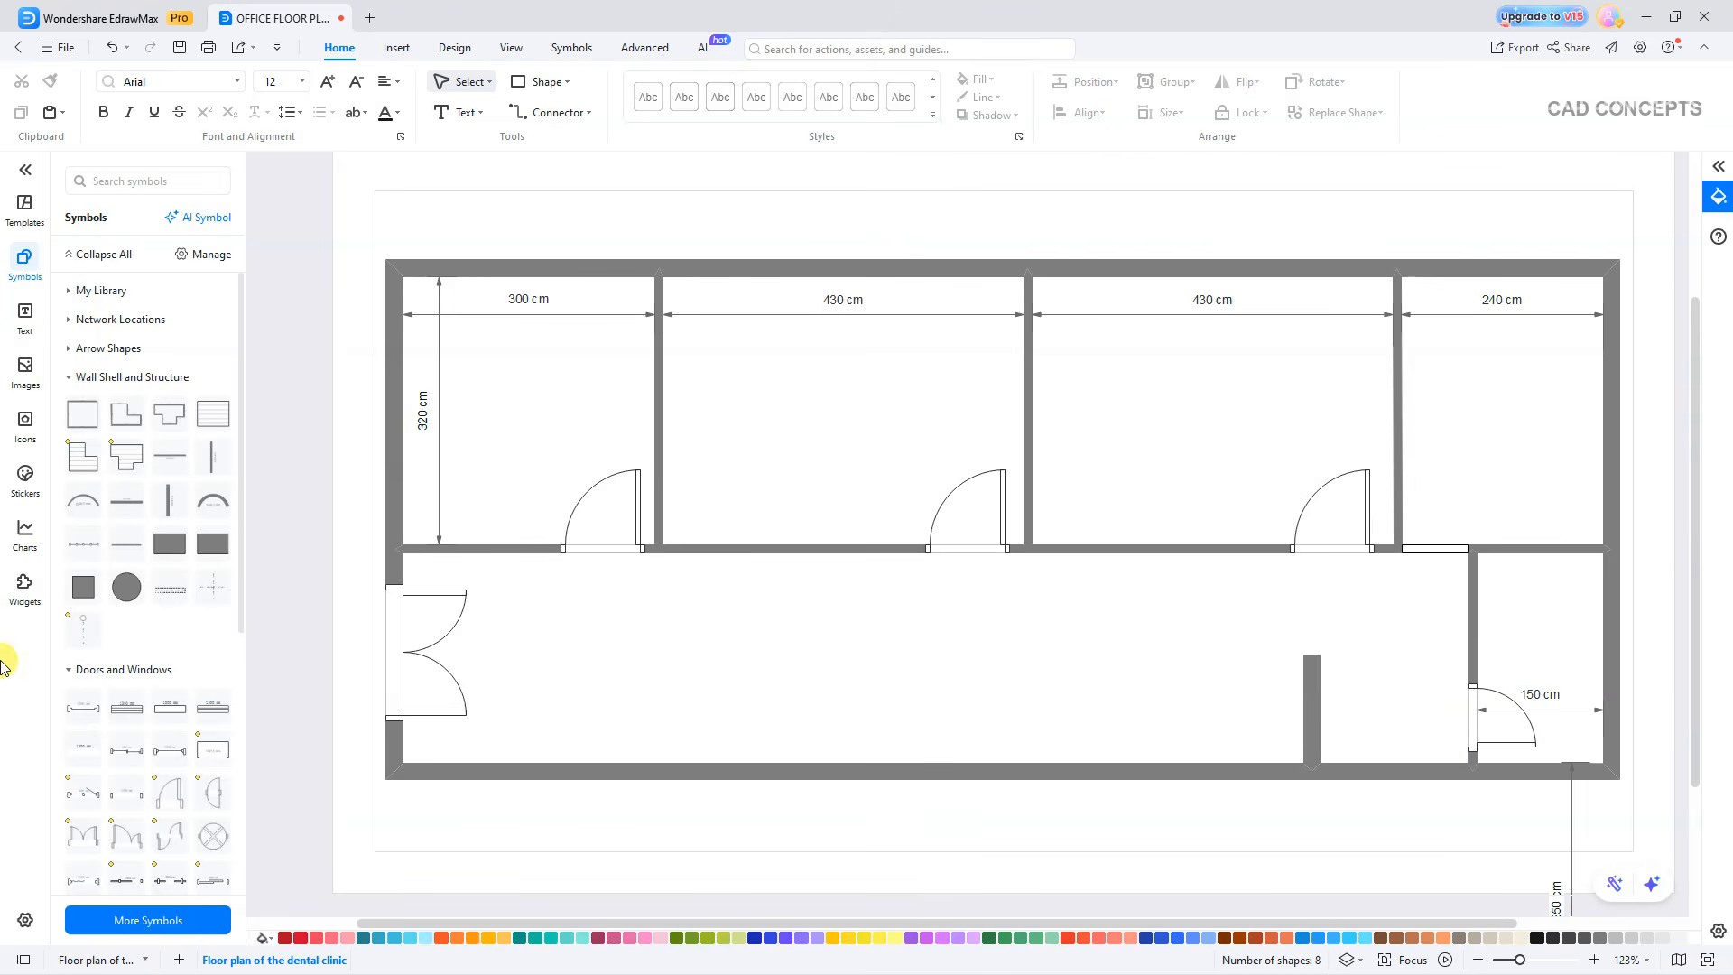
Place a window in the top outer wall above the first upper room and copy it above the other three upper rooms.
left_click(72, 383)
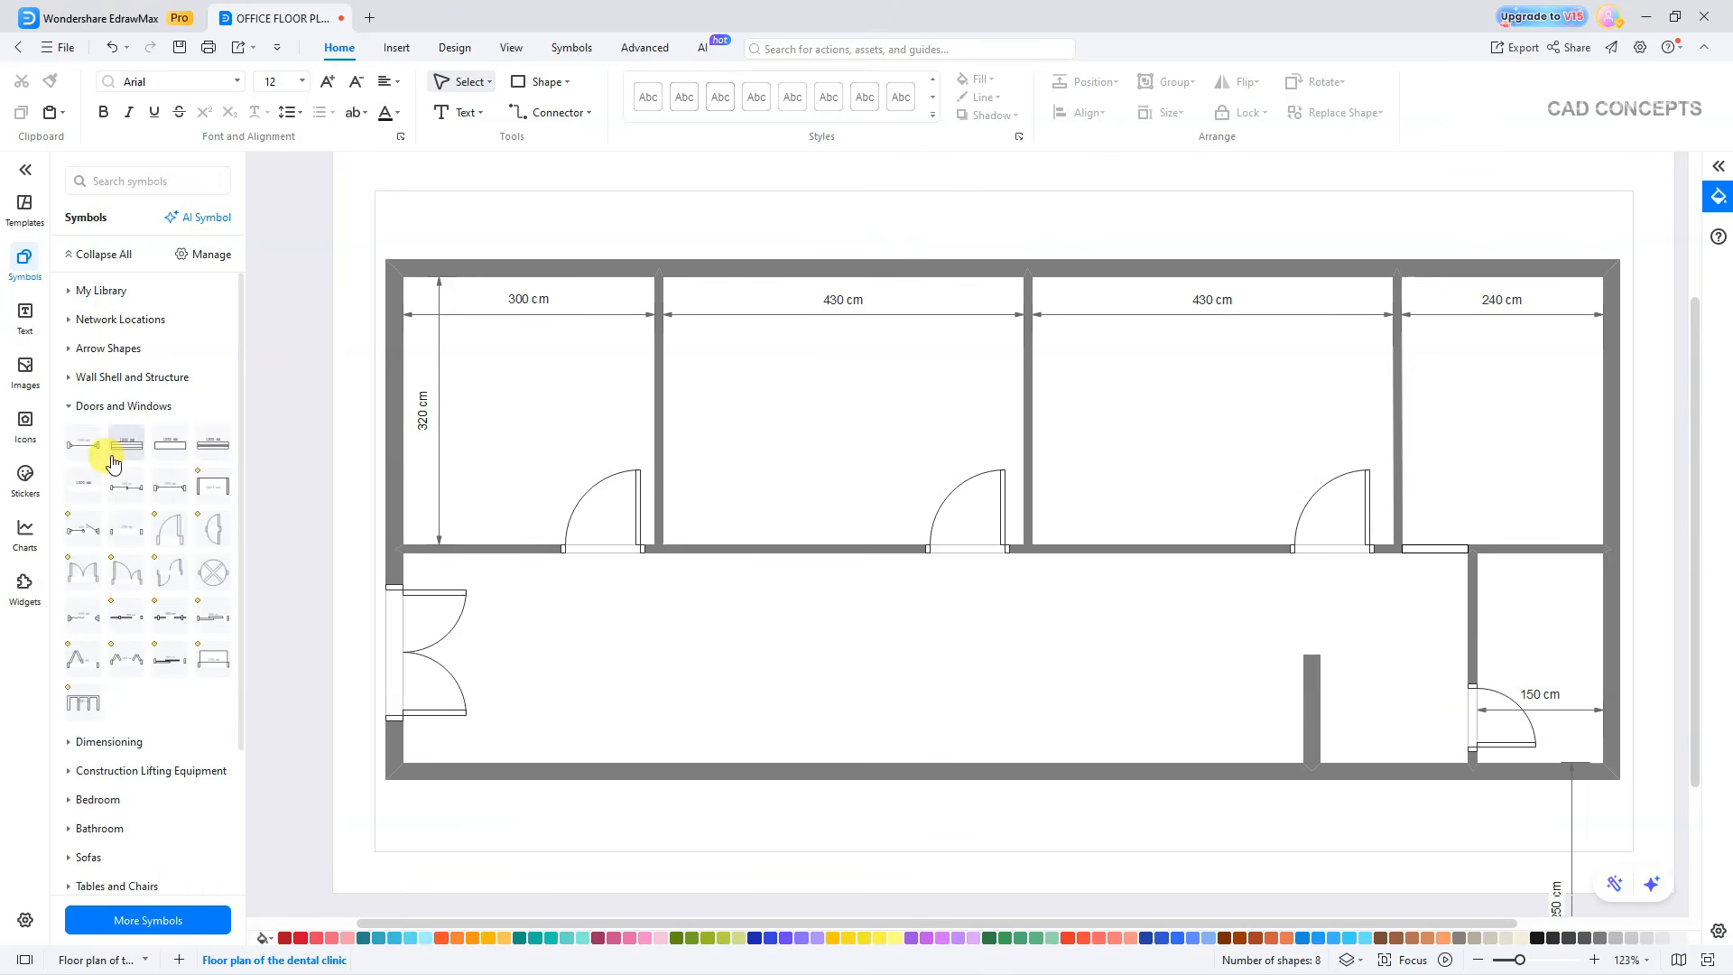
left_click_drag(112, 463, 527, 272)
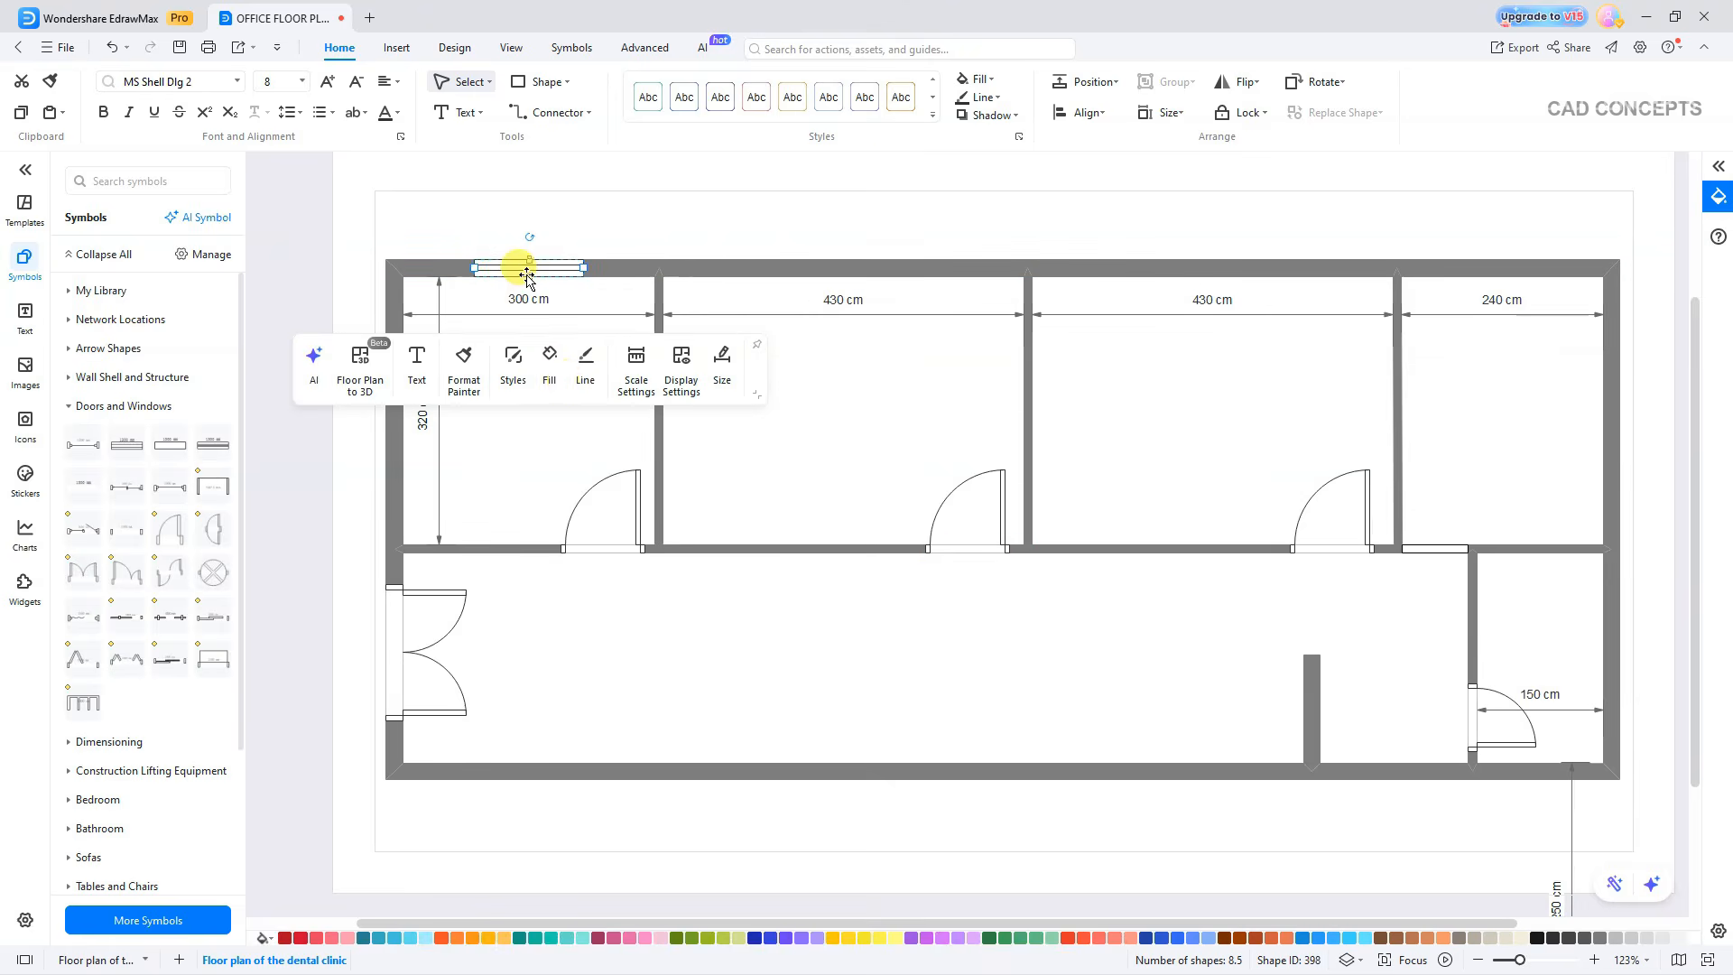
key("ctrl+v")
left_click_drag(553, 321, 1229, 277)
key("ctrl+v")
key("ctrl+v")
left_click_drag(1211, 414, 1531, 263)
left_click(1384, 418)
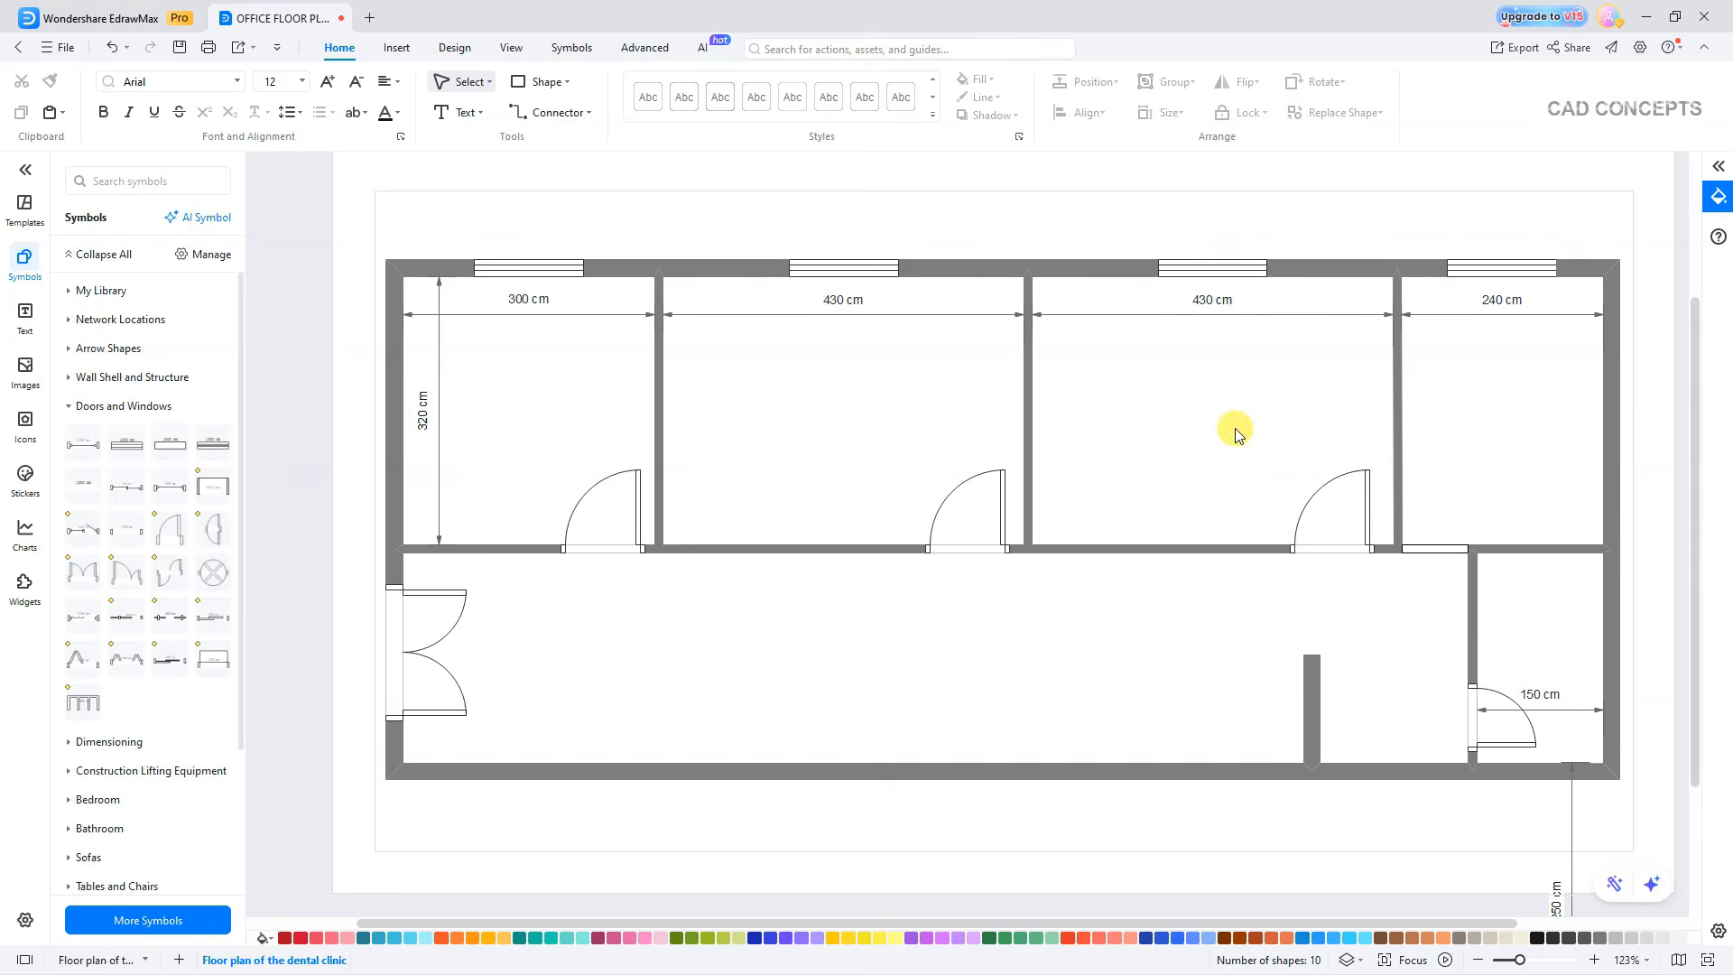
Copy the window three times into the bottom outer wall, in line with the windows of the first three upper rooms.
left_click(529, 267)
key("ctrl+v")
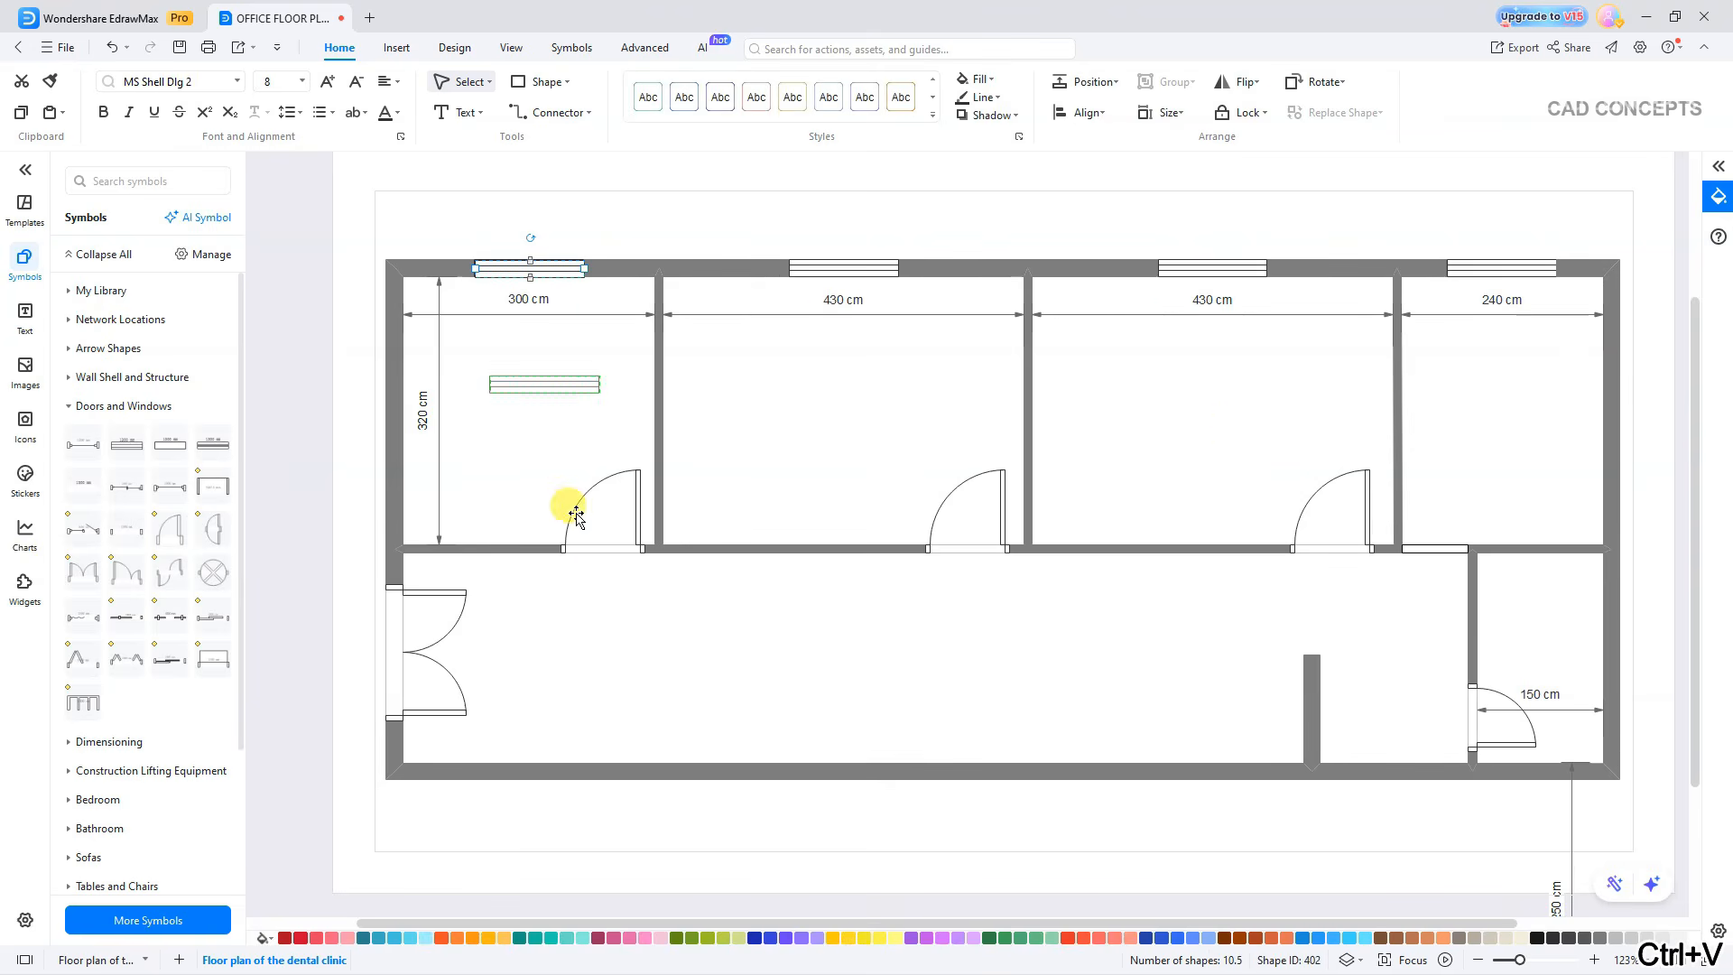
left_click_drag(576, 517, 1087, 778)
key("ctrl+v")
key("ctrl+v")
left_click_drag(1218, 780, 1224, 781)
left_click(1210, 627)
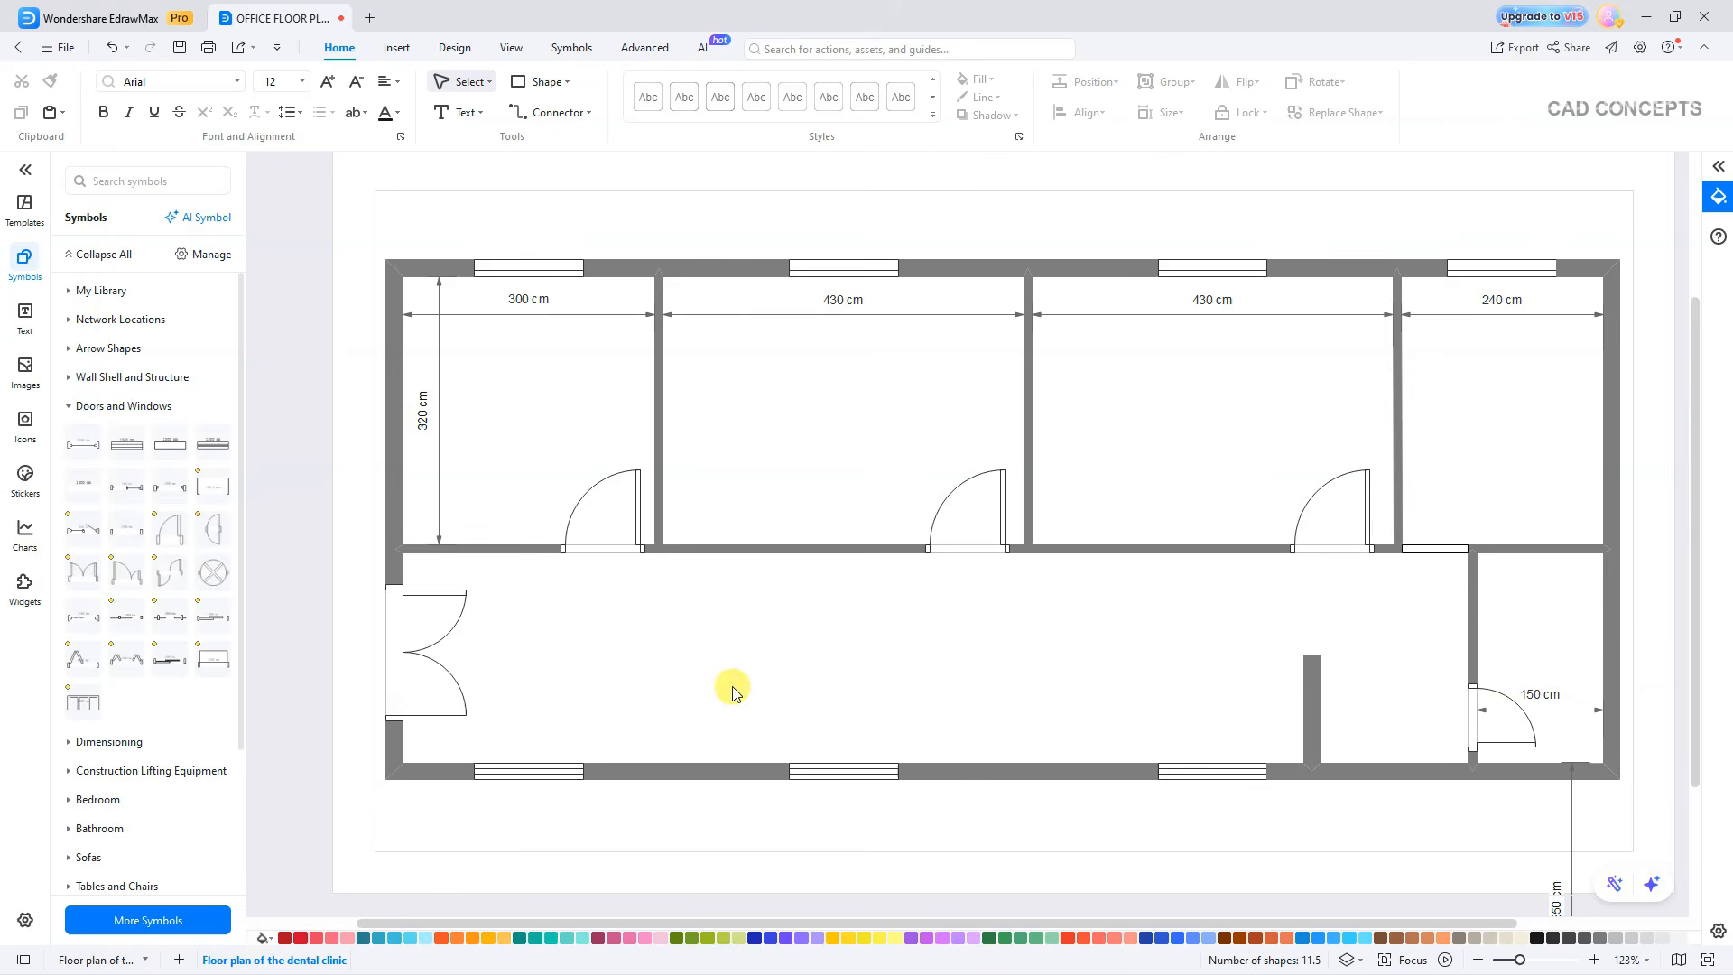
Place a window of the other style in the right outer wall of the corner room, about midway along the room.
left_click_drag(170, 445, 1059, 620)
double_click(1033, 667)
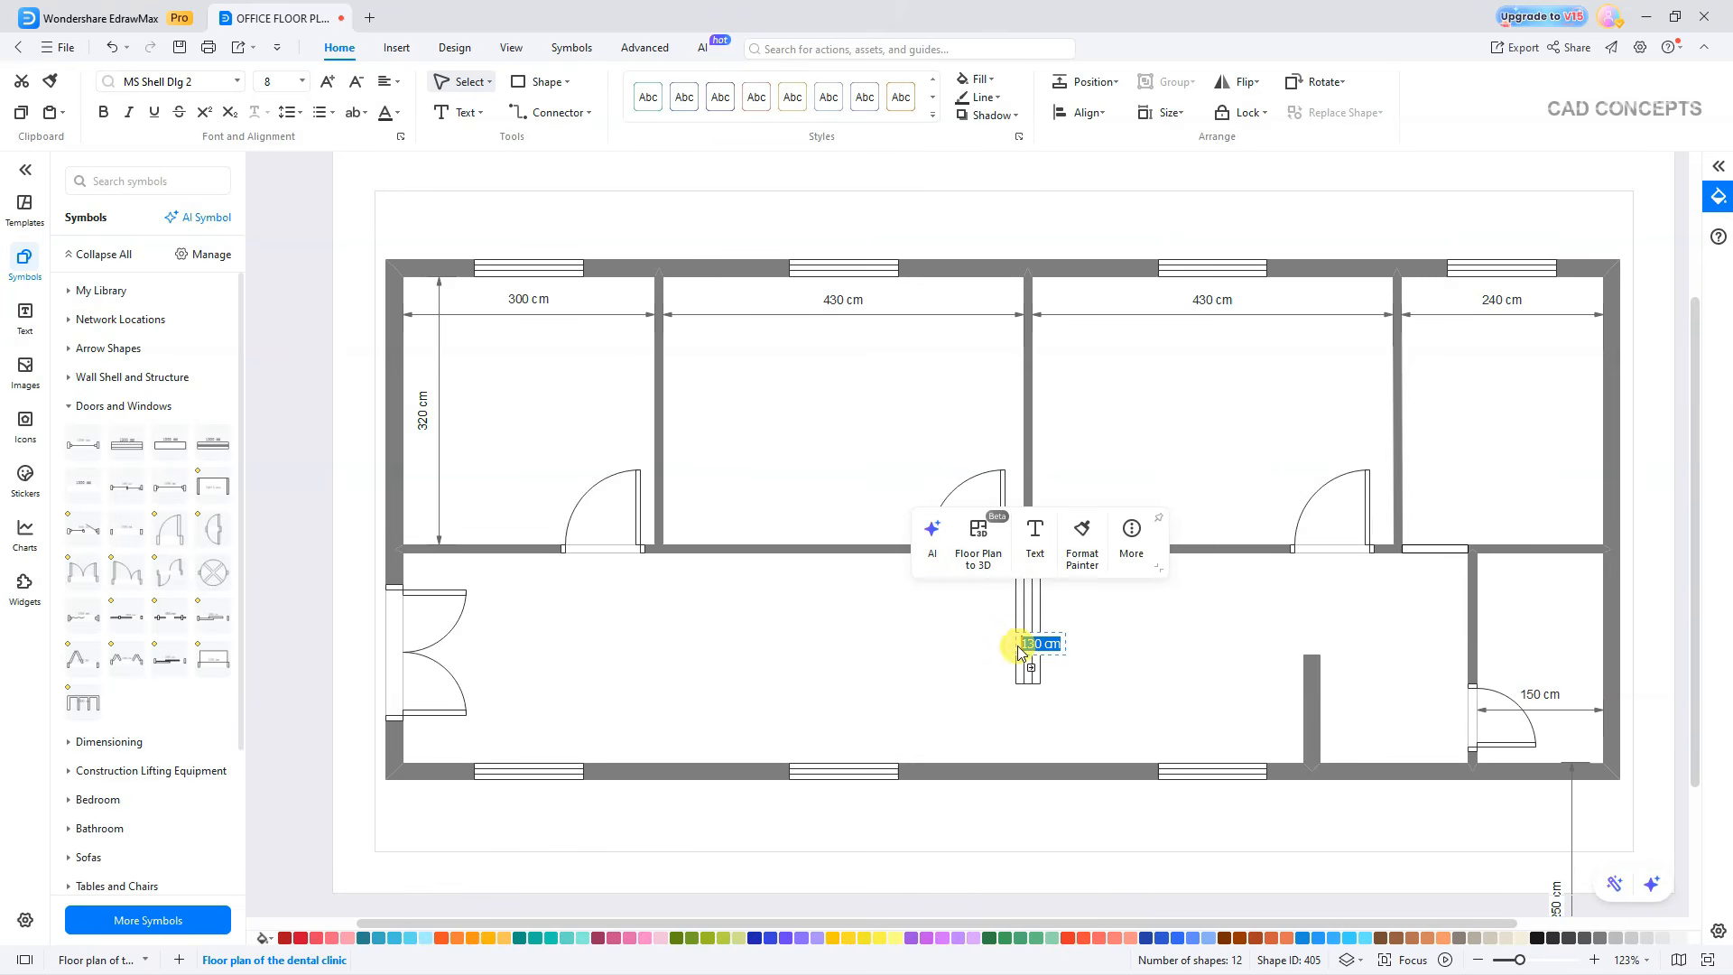
left_click_drag(1027, 632, 1607, 642)
left_click(1304, 632)
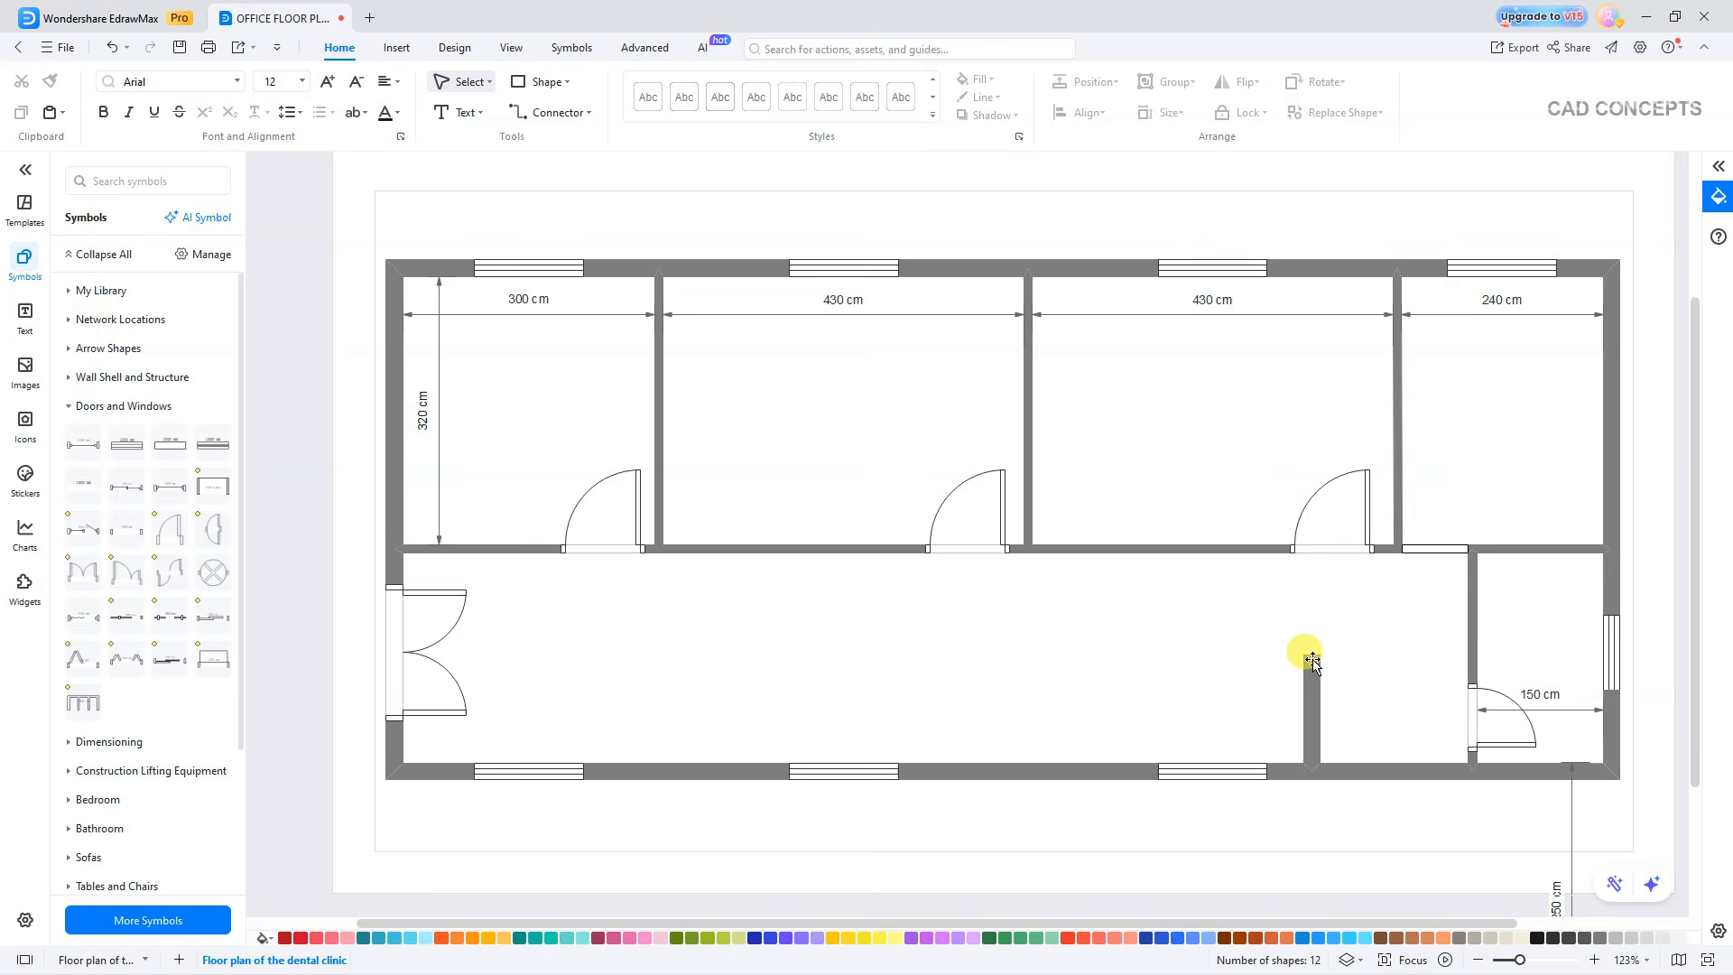
Move the 150 cm dimension near the corner room's upper wall and bring the 250 cm vertical dimension inside the room.
left_click(1564, 710)
left_click_drag(1561, 709, 1562, 594)
left_click(1338, 607)
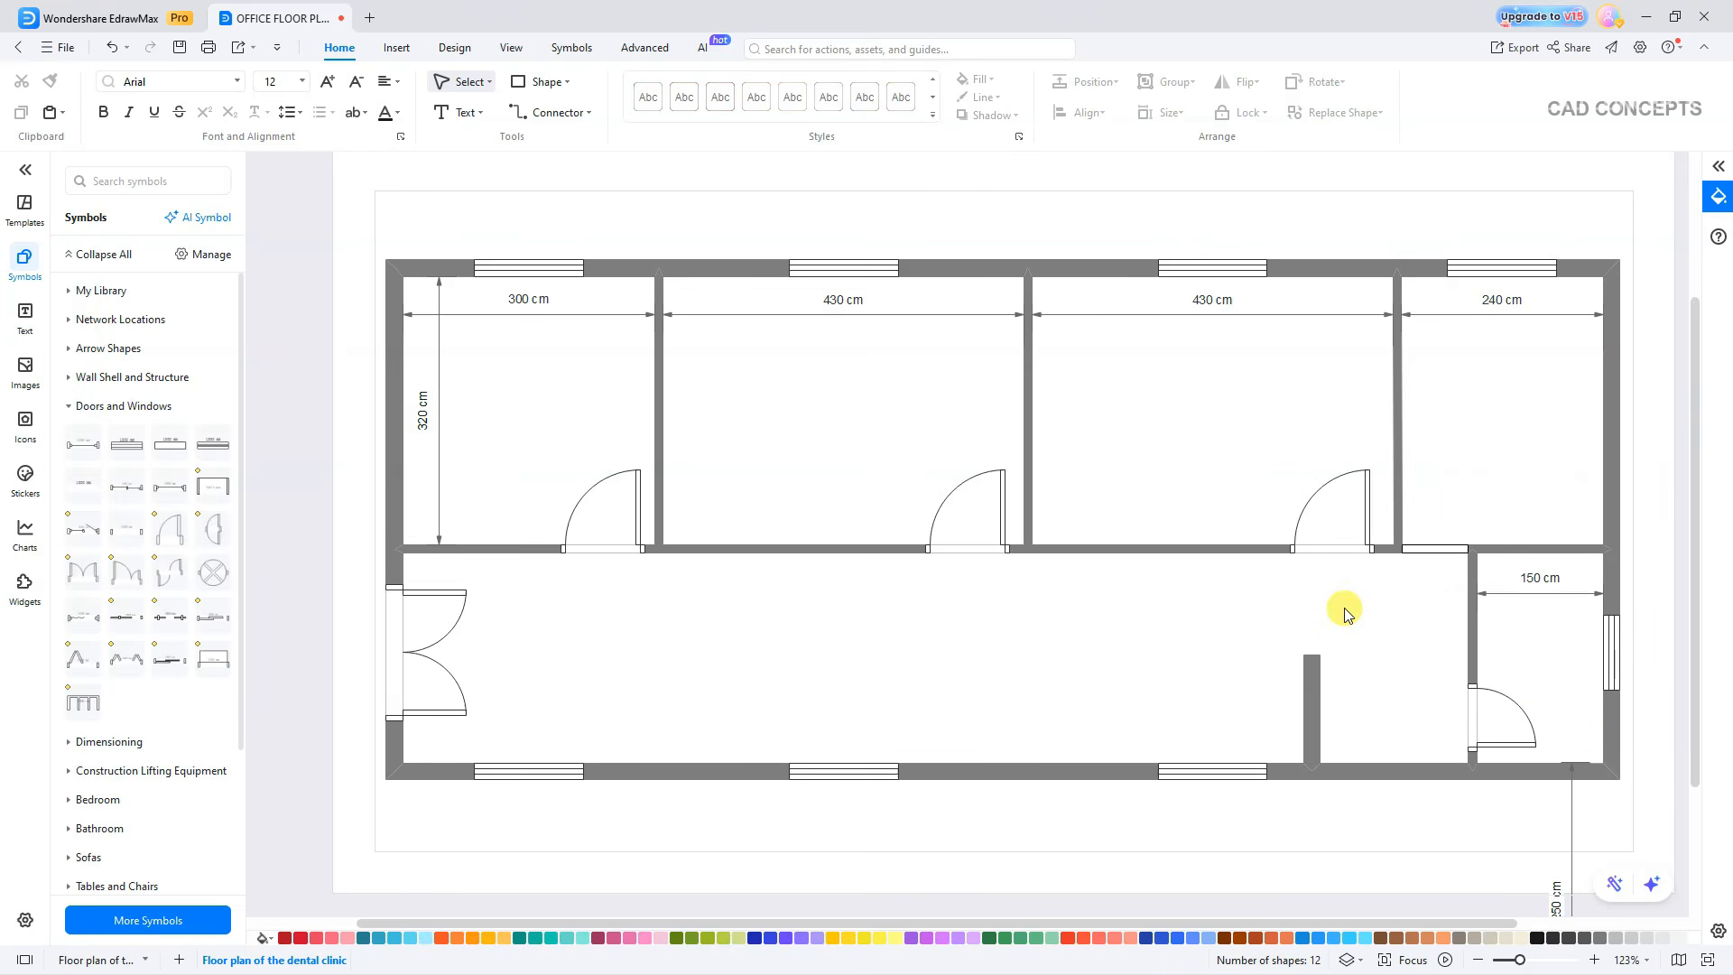
left_click(1571, 808)
left_click_drag(1567, 800, 1563, 591)
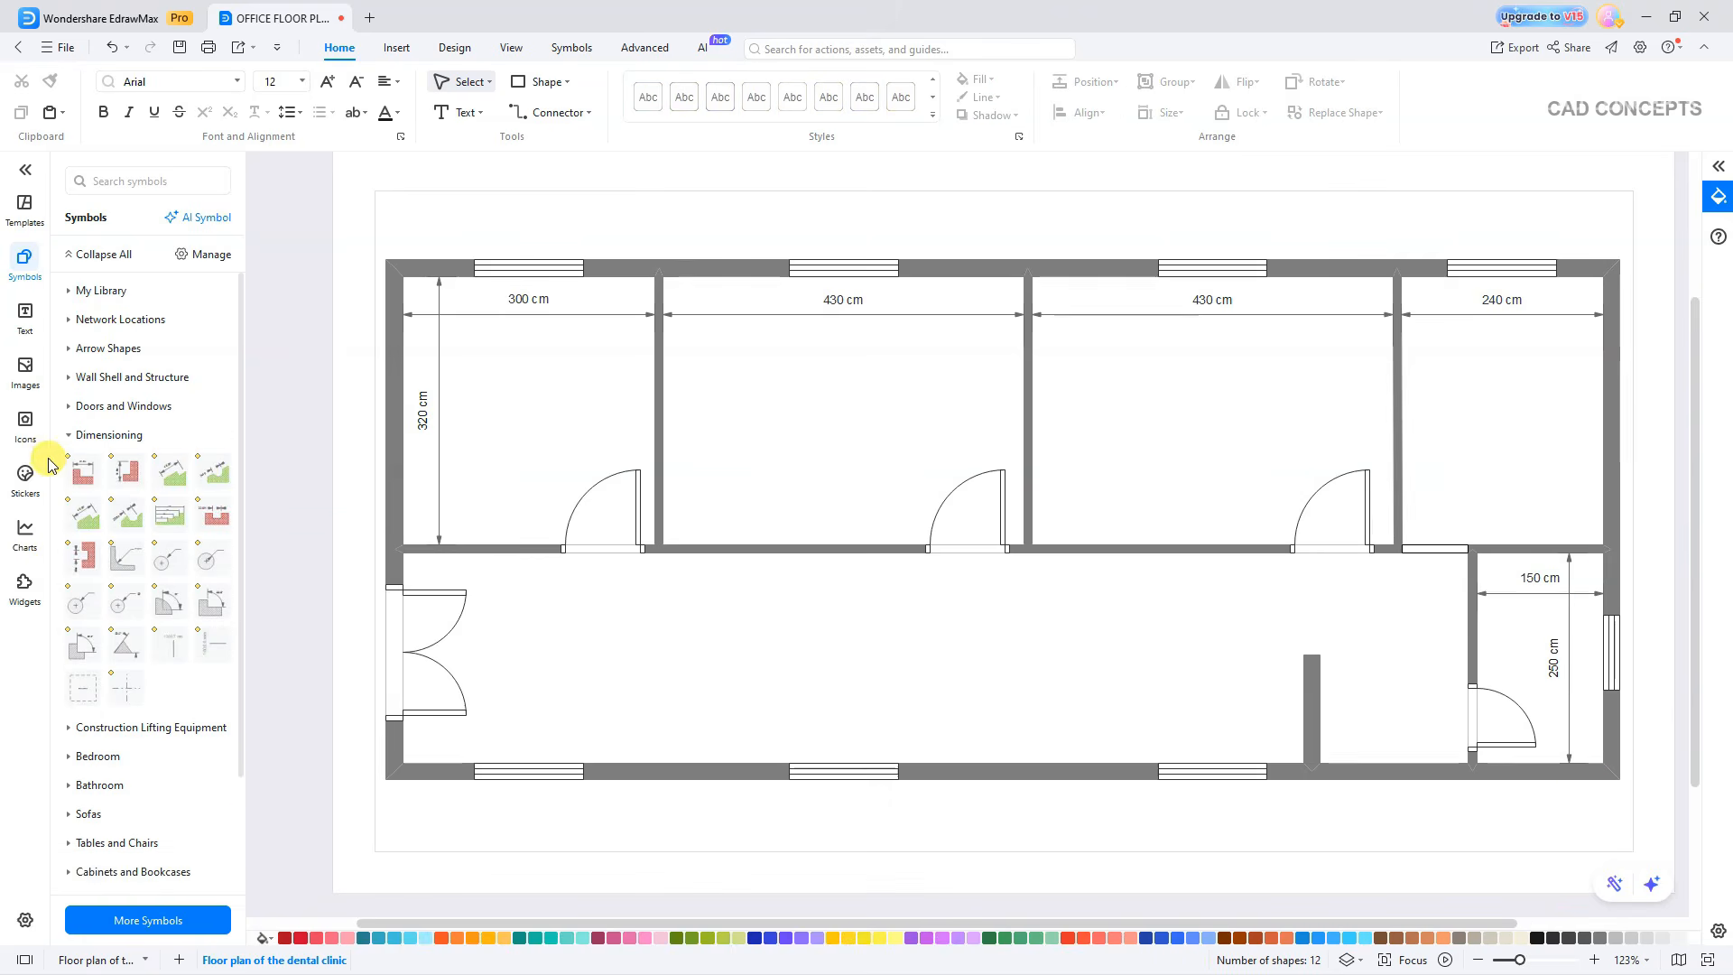
Place a three-seat sofa turned to back onto the bottom outer wall and copy it into a row of five left of the short wall.
left_click(86, 435)
left_click(95, 579)
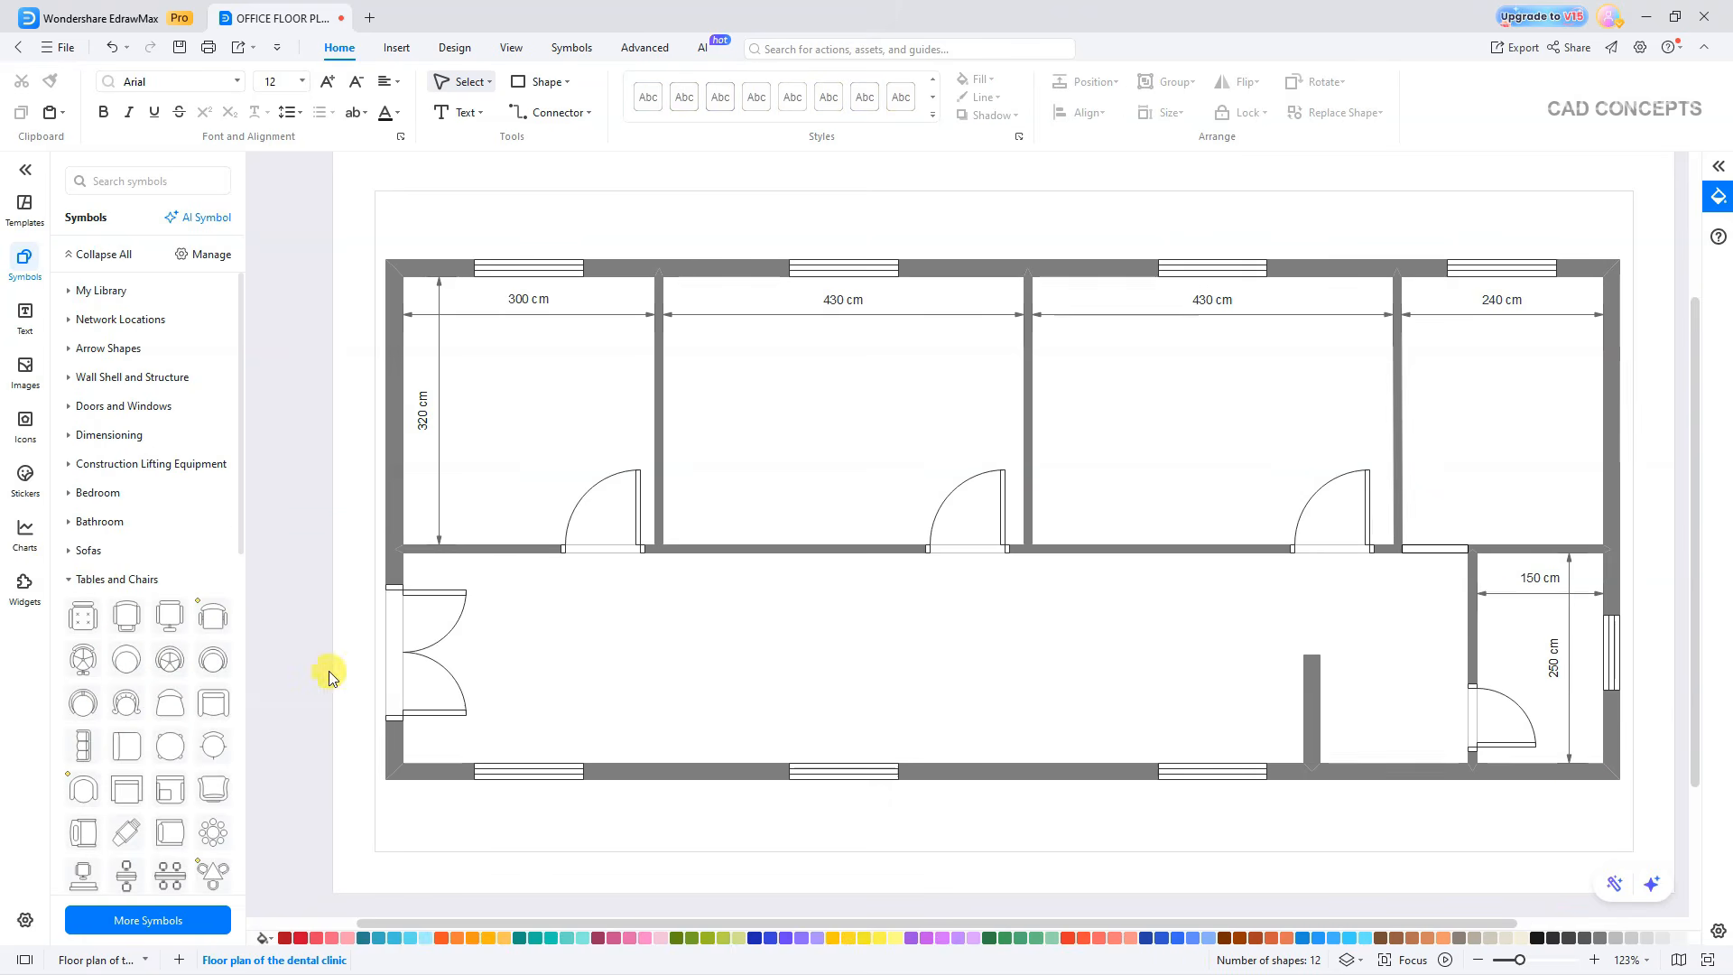
left_click_drag(241, 446, 242, 529)
left_click_drag(782, 592, 769, 726)
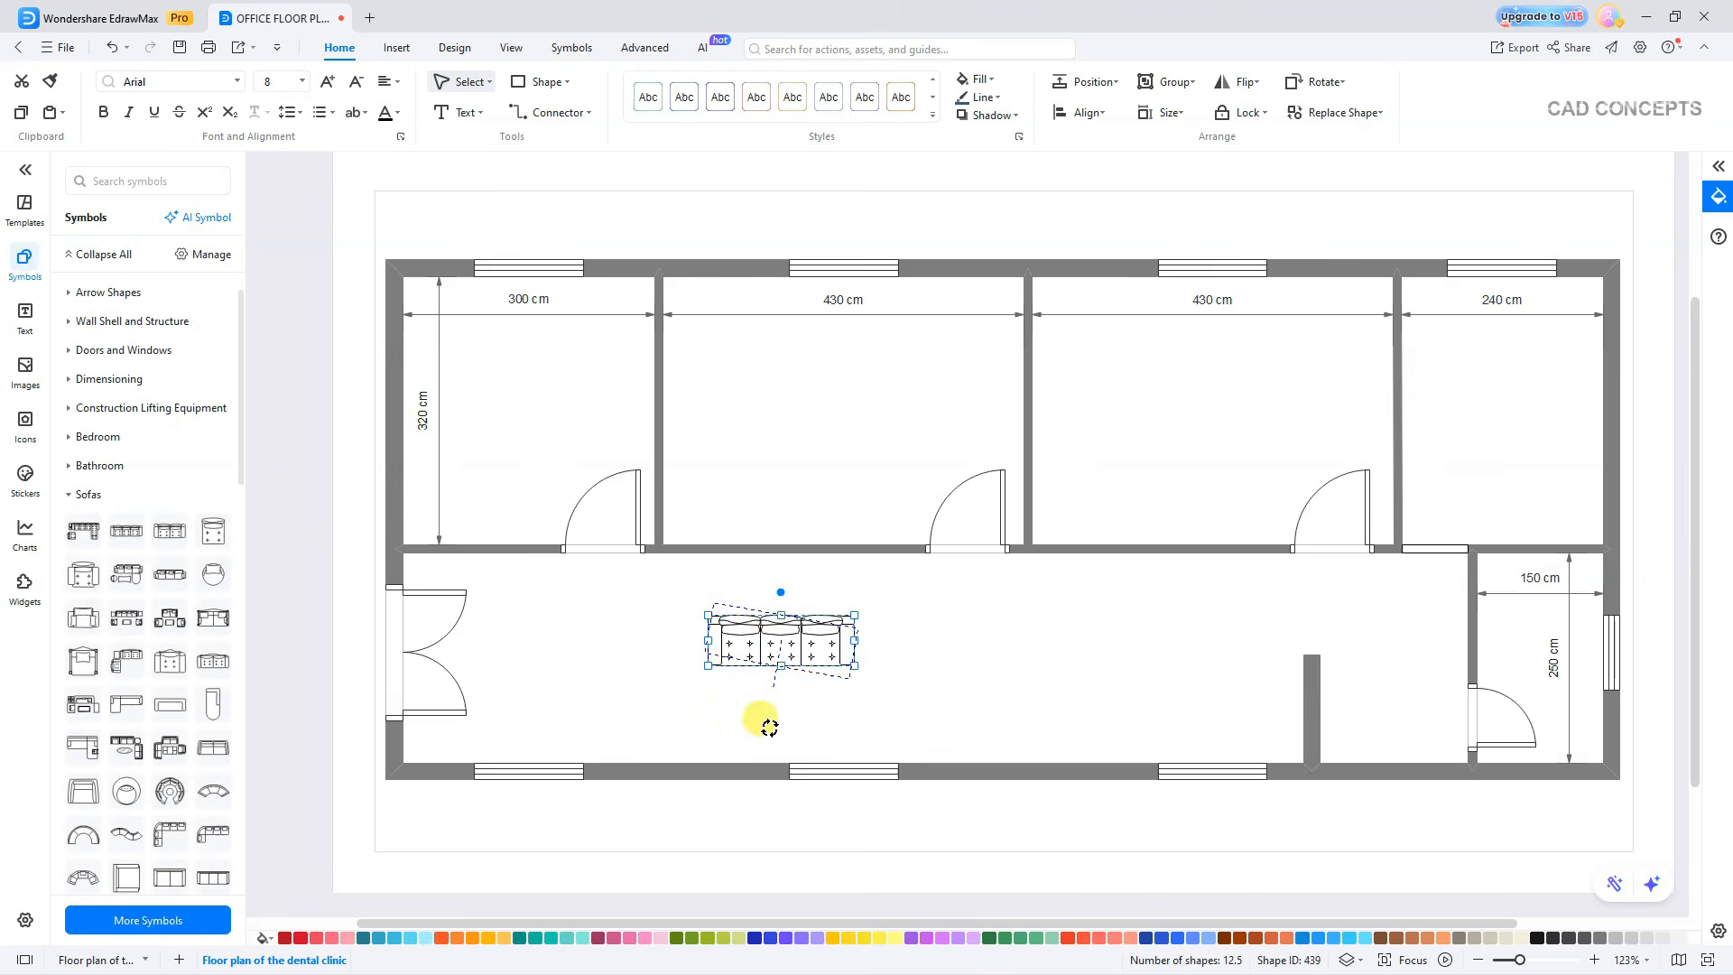
left_click_drag(763, 654, 1247, 727)
key("ctrl+v")
key("ctrl+v")
key("ctrl+v")
key("ctrl+v")
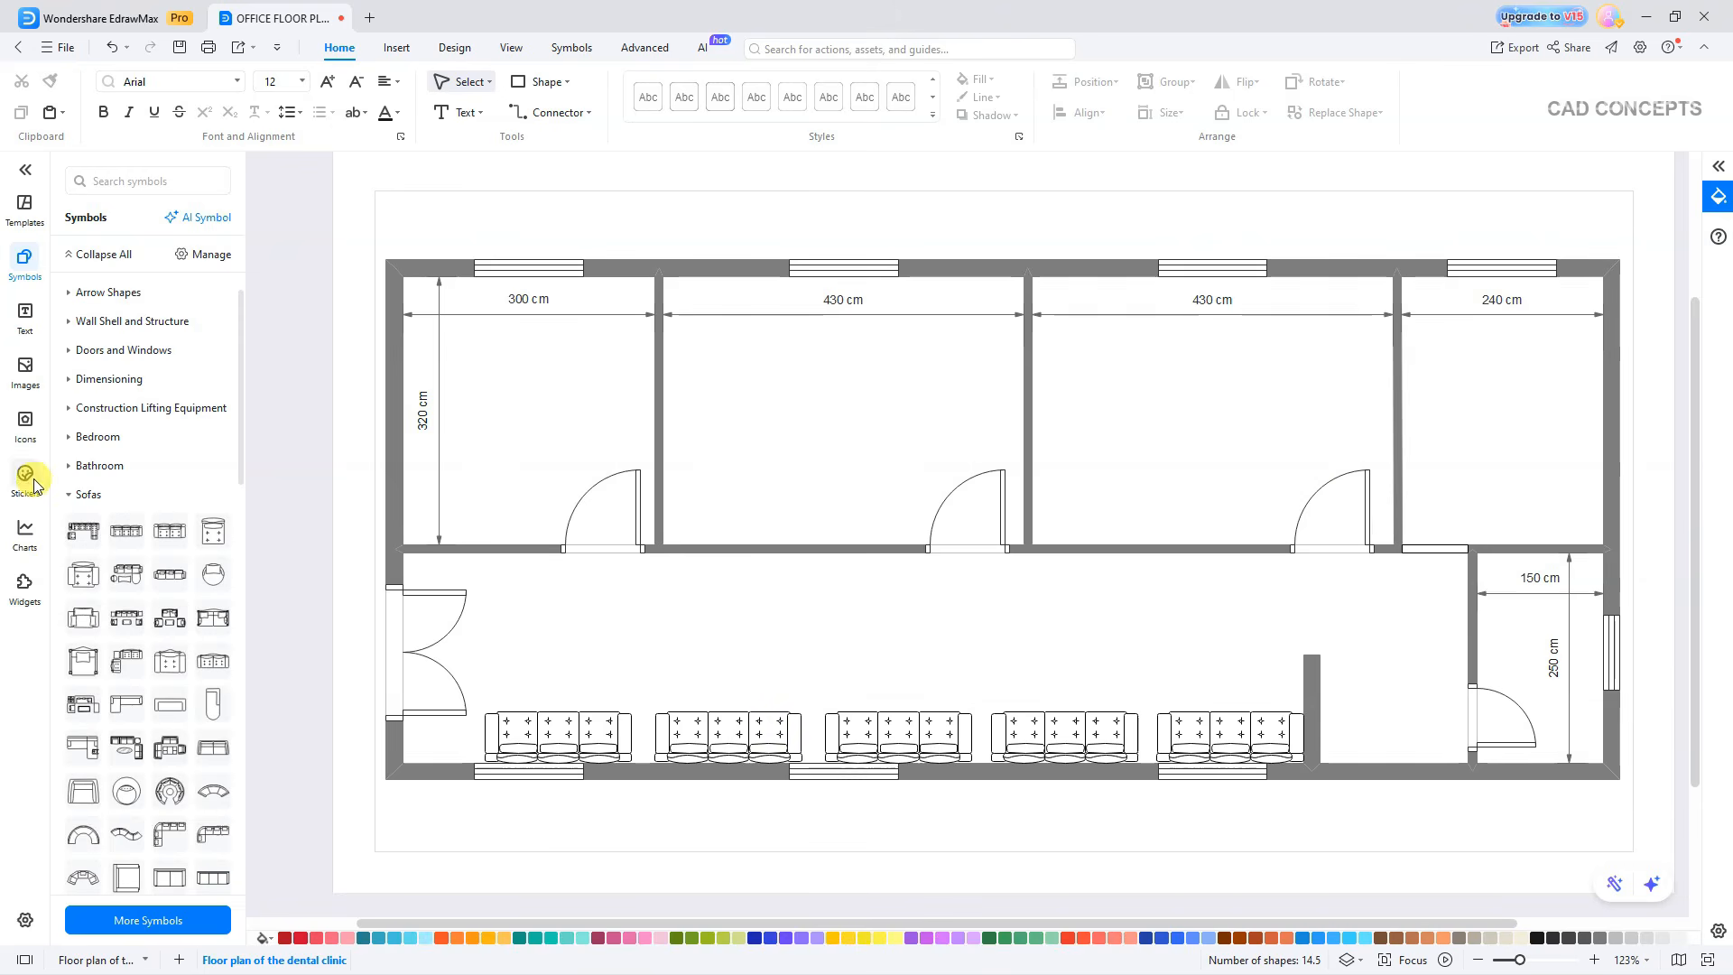
Add a double desk with four chairs to the first upper room, enlarge it and position it in the middle of the room.
left_click(72, 493)
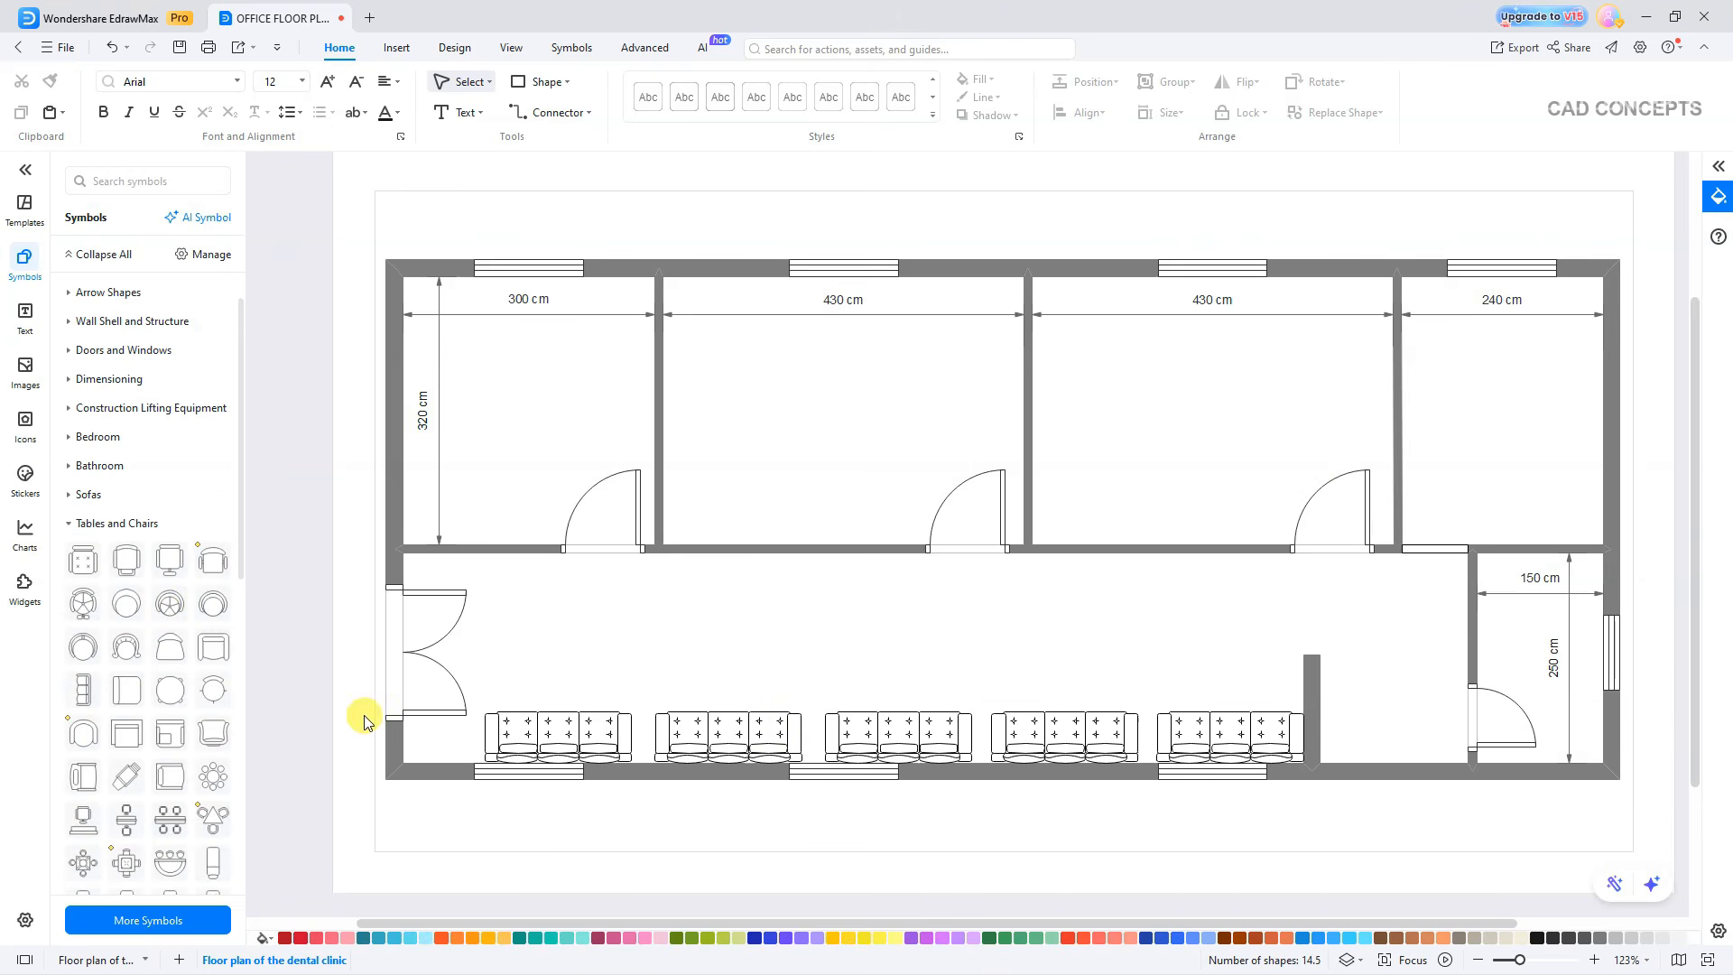
left_click(169, 819)
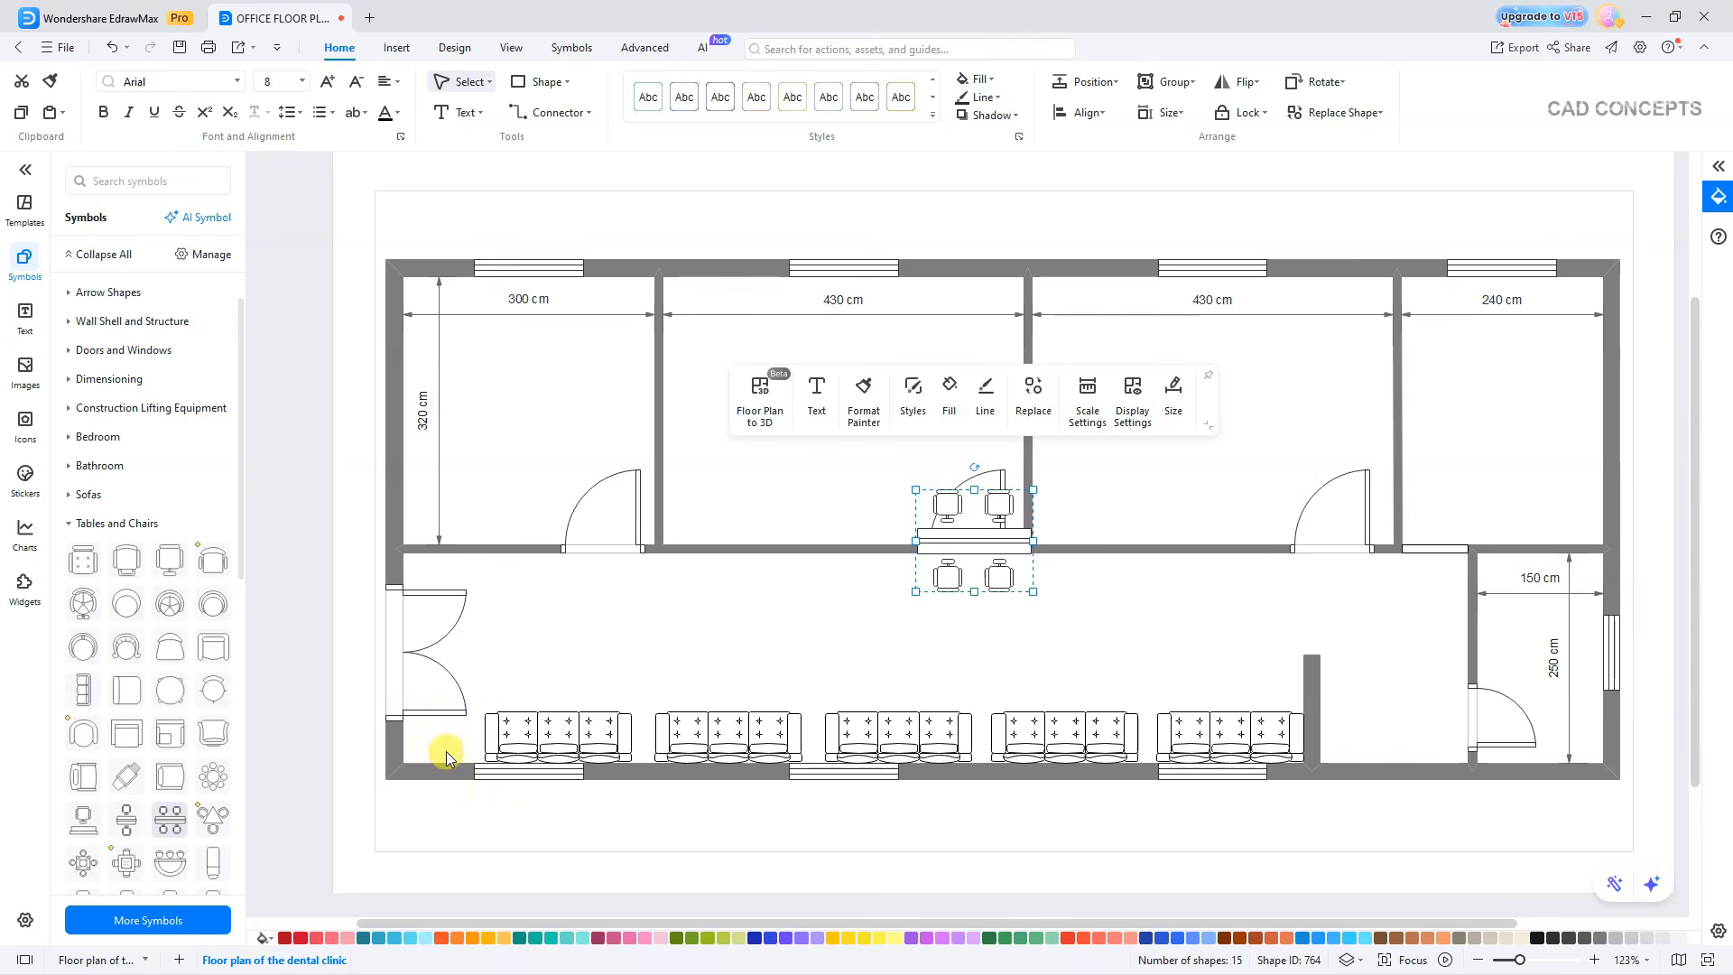
left_click_drag(959, 529, 537, 377)
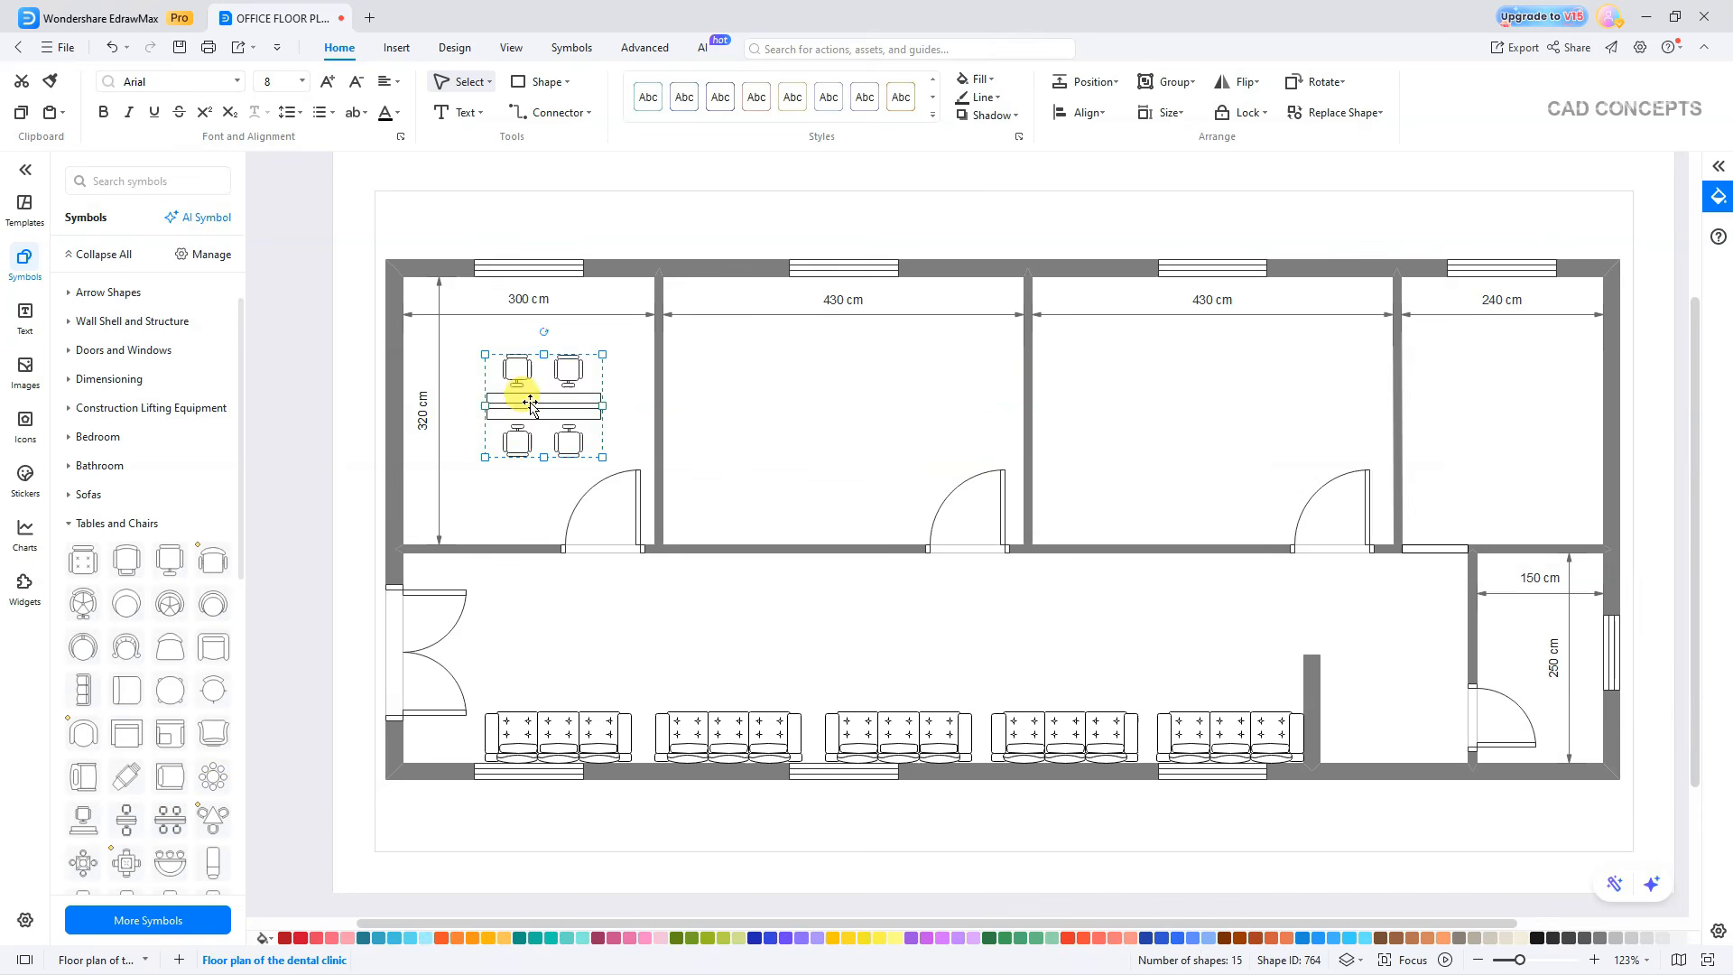
left_click_drag(485, 434, 440, 474)
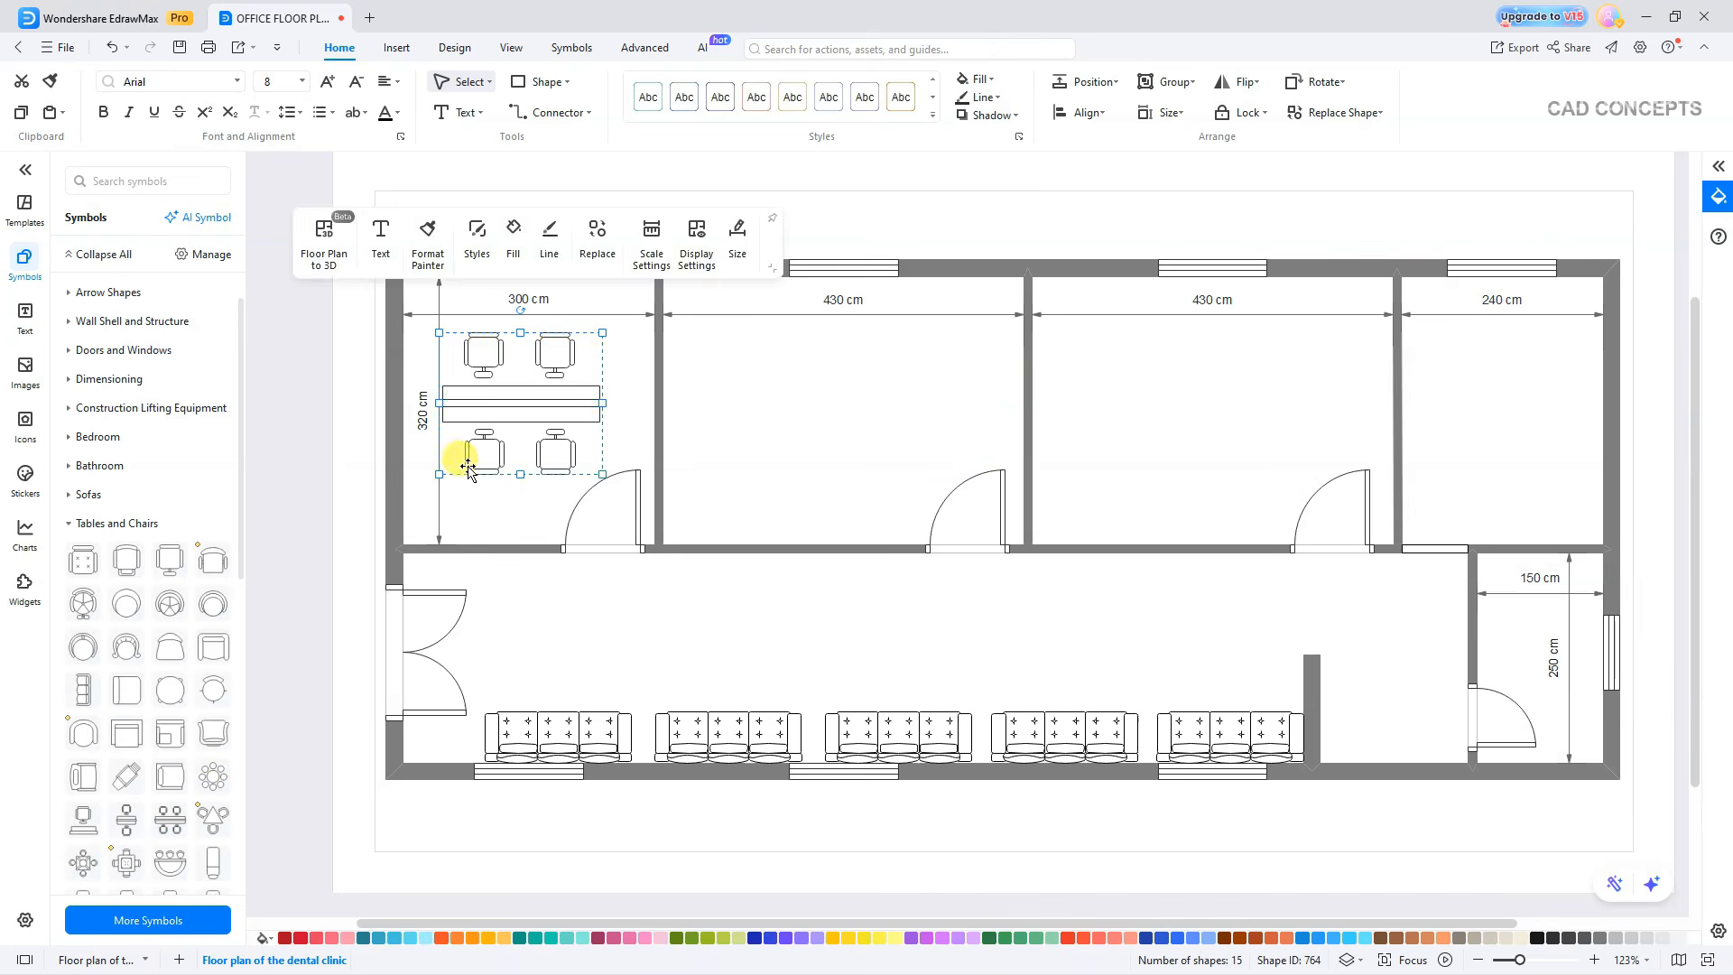
left_click_drag(508, 404, 513, 411)
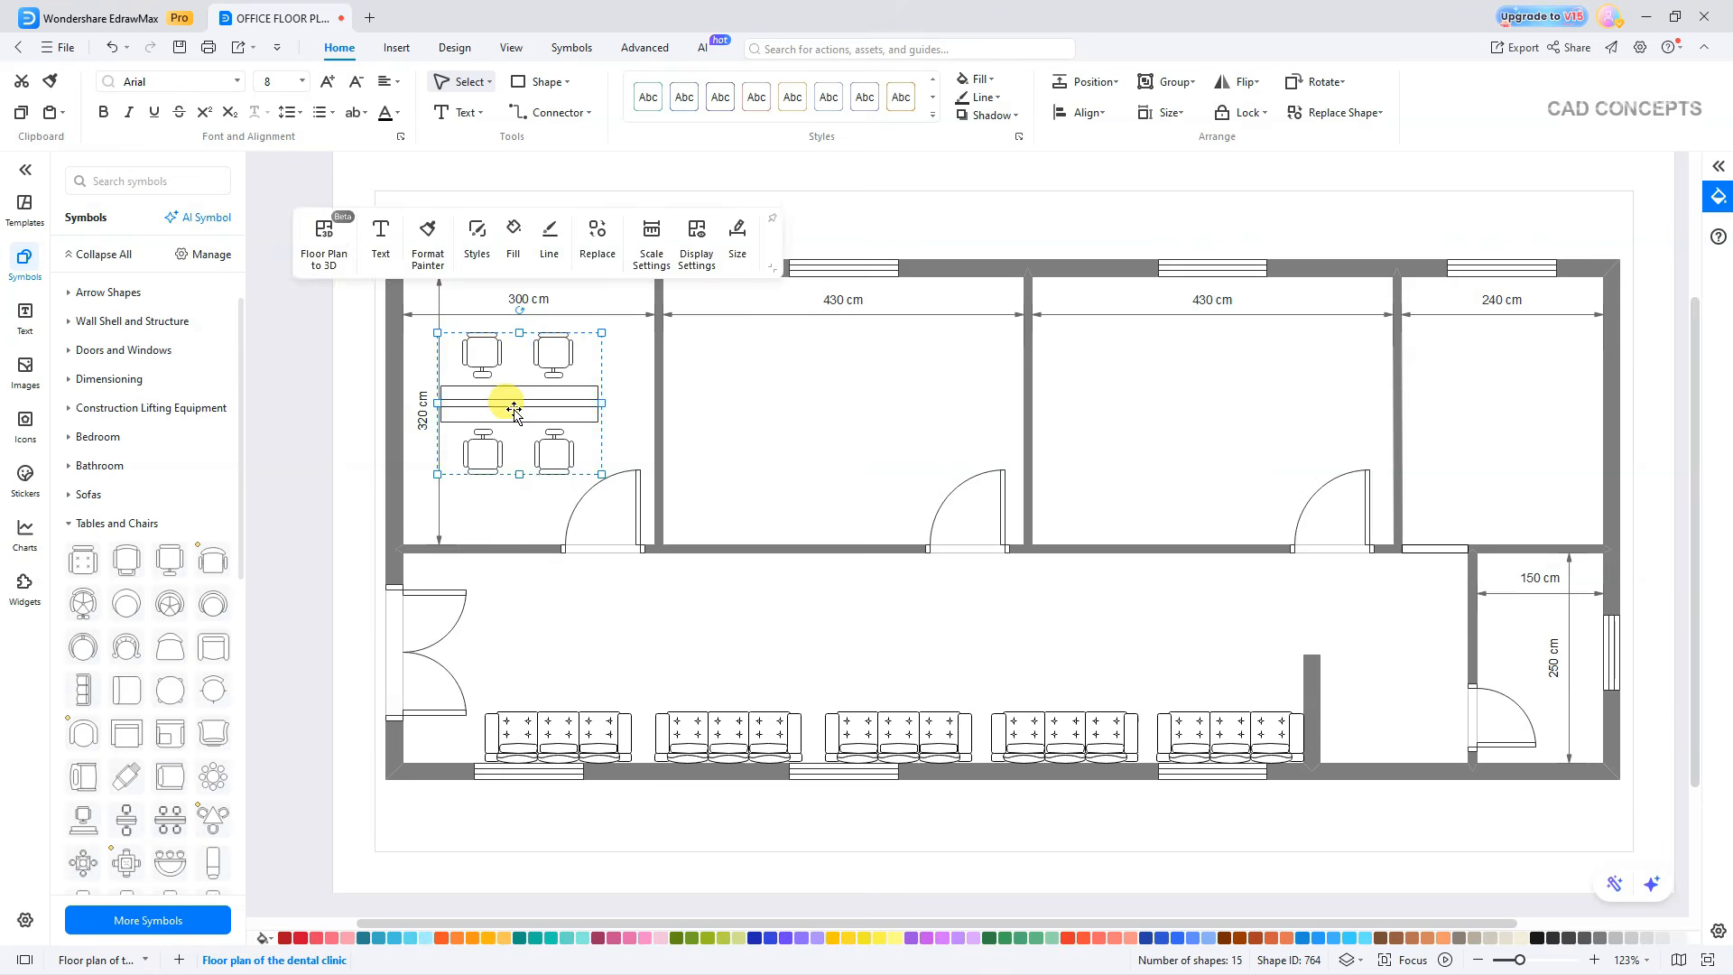
left_click(637, 587)
Place a copy of the four-chair desk set in the left part of the second upper room.
left_click(548, 397)
key("ctrl+v")
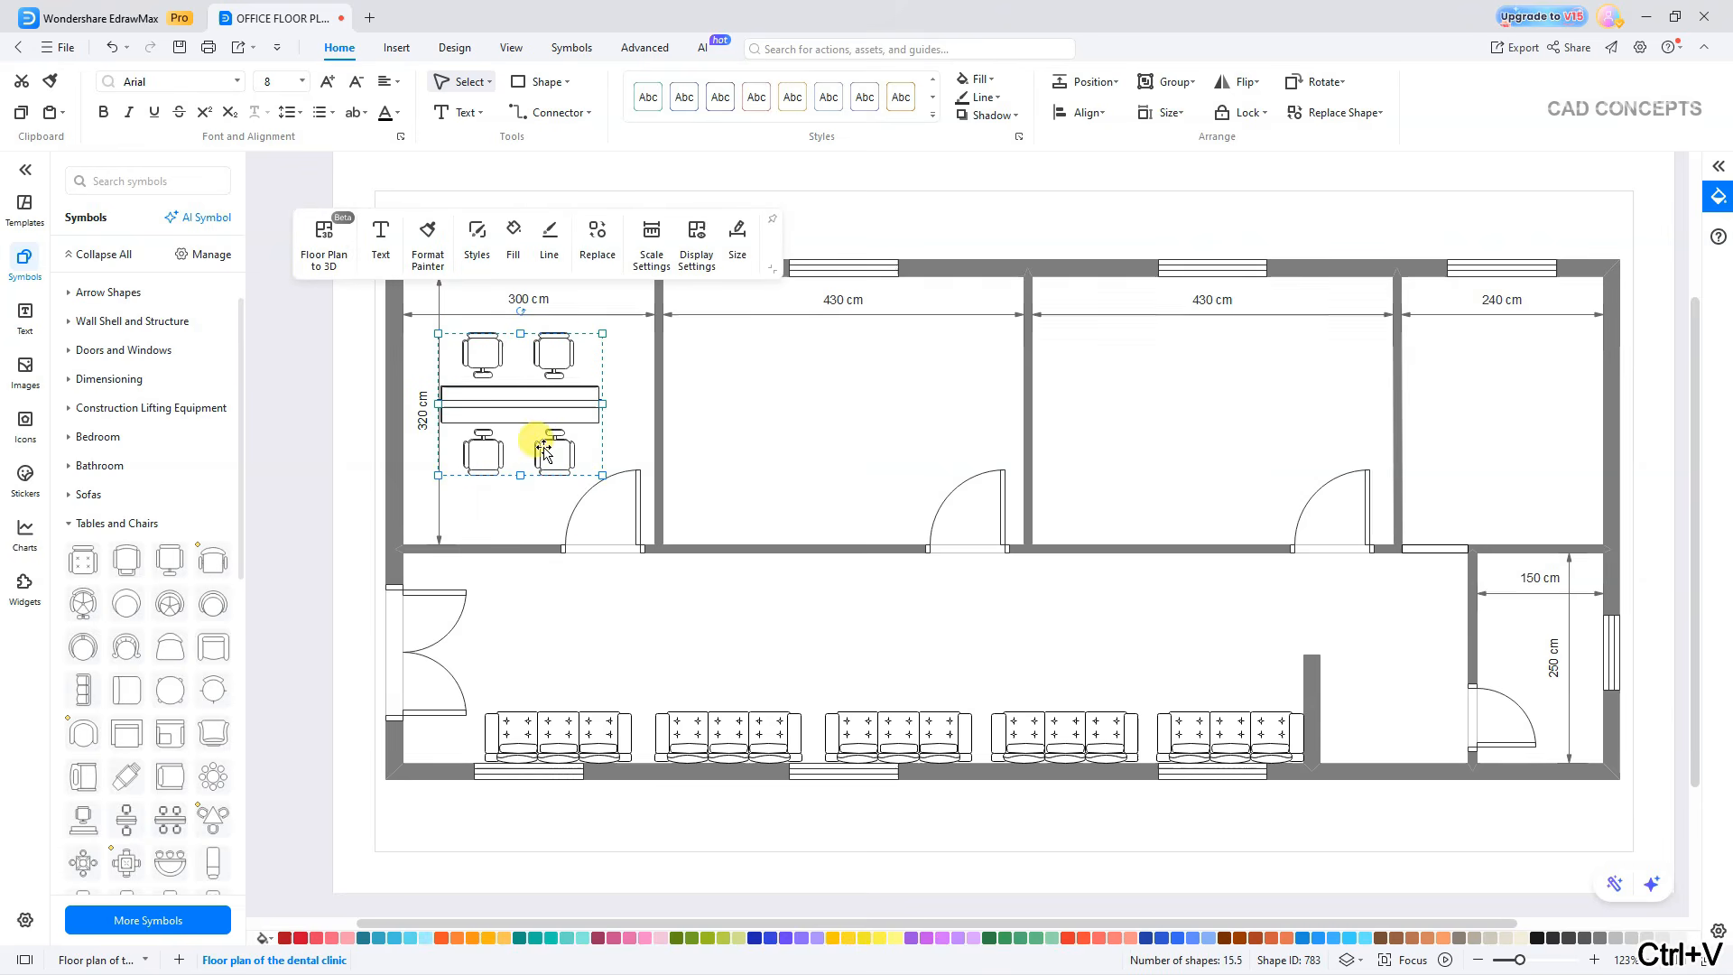
left_click_drag(548, 452, 803, 410)
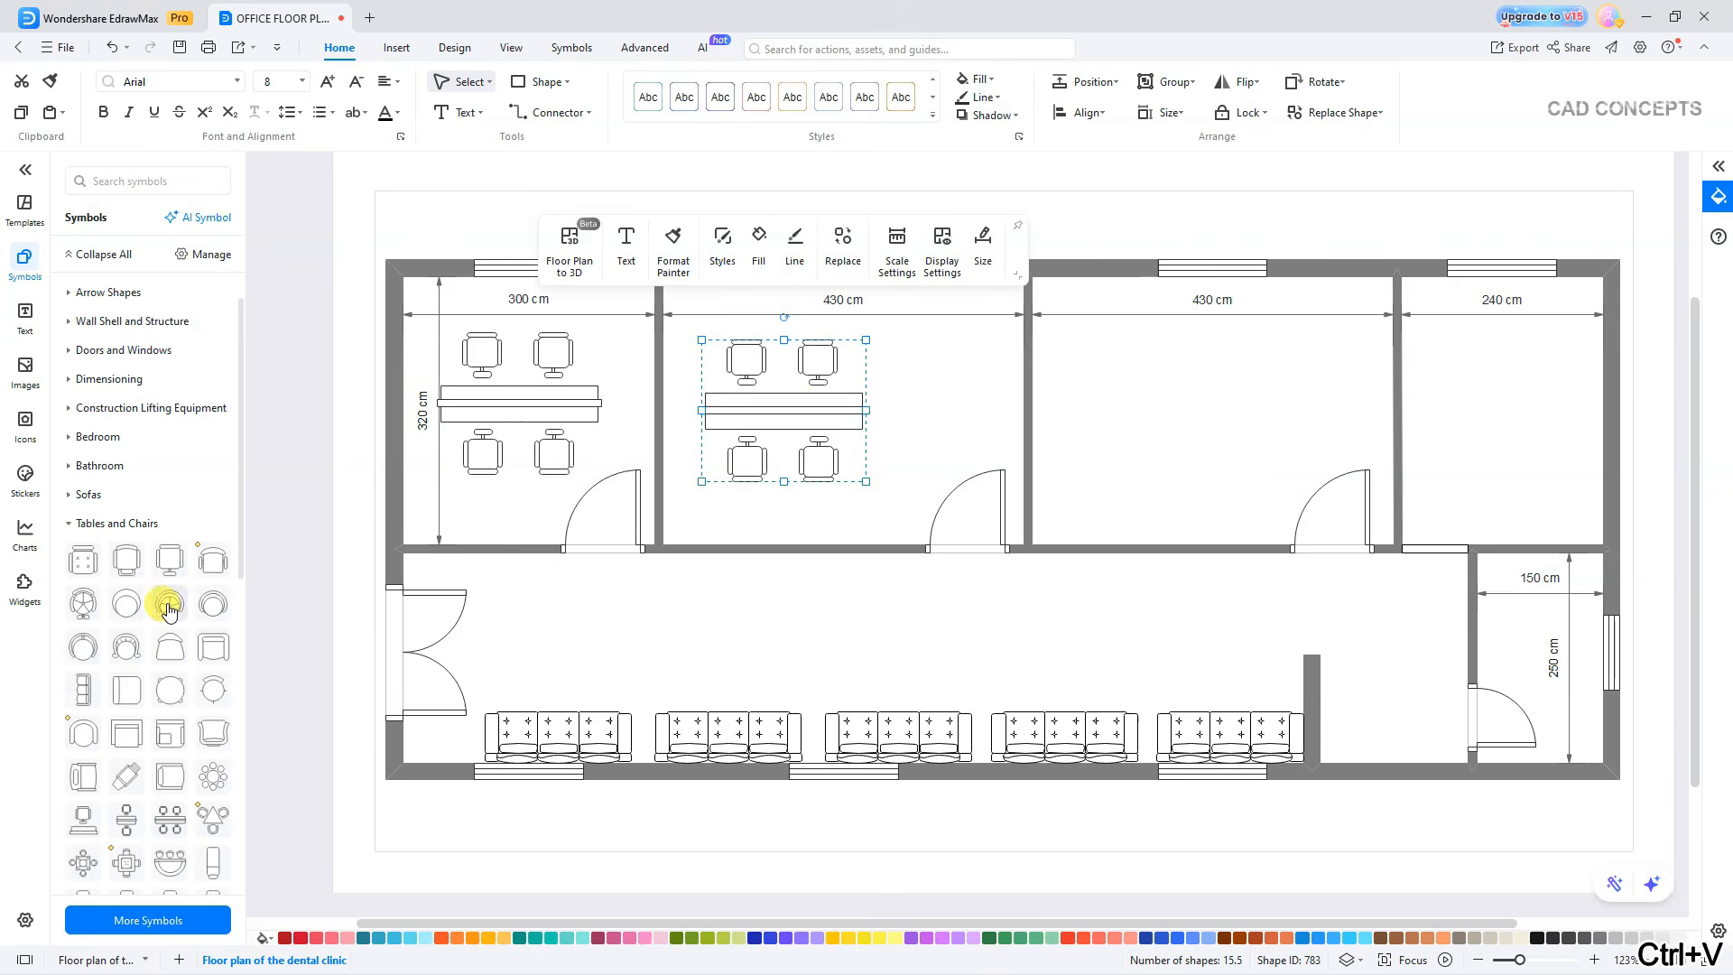
Add two reduced, rotated armchairs one above the other along the second upper room's right partition.
left_click_drag(82, 560, 956, 359)
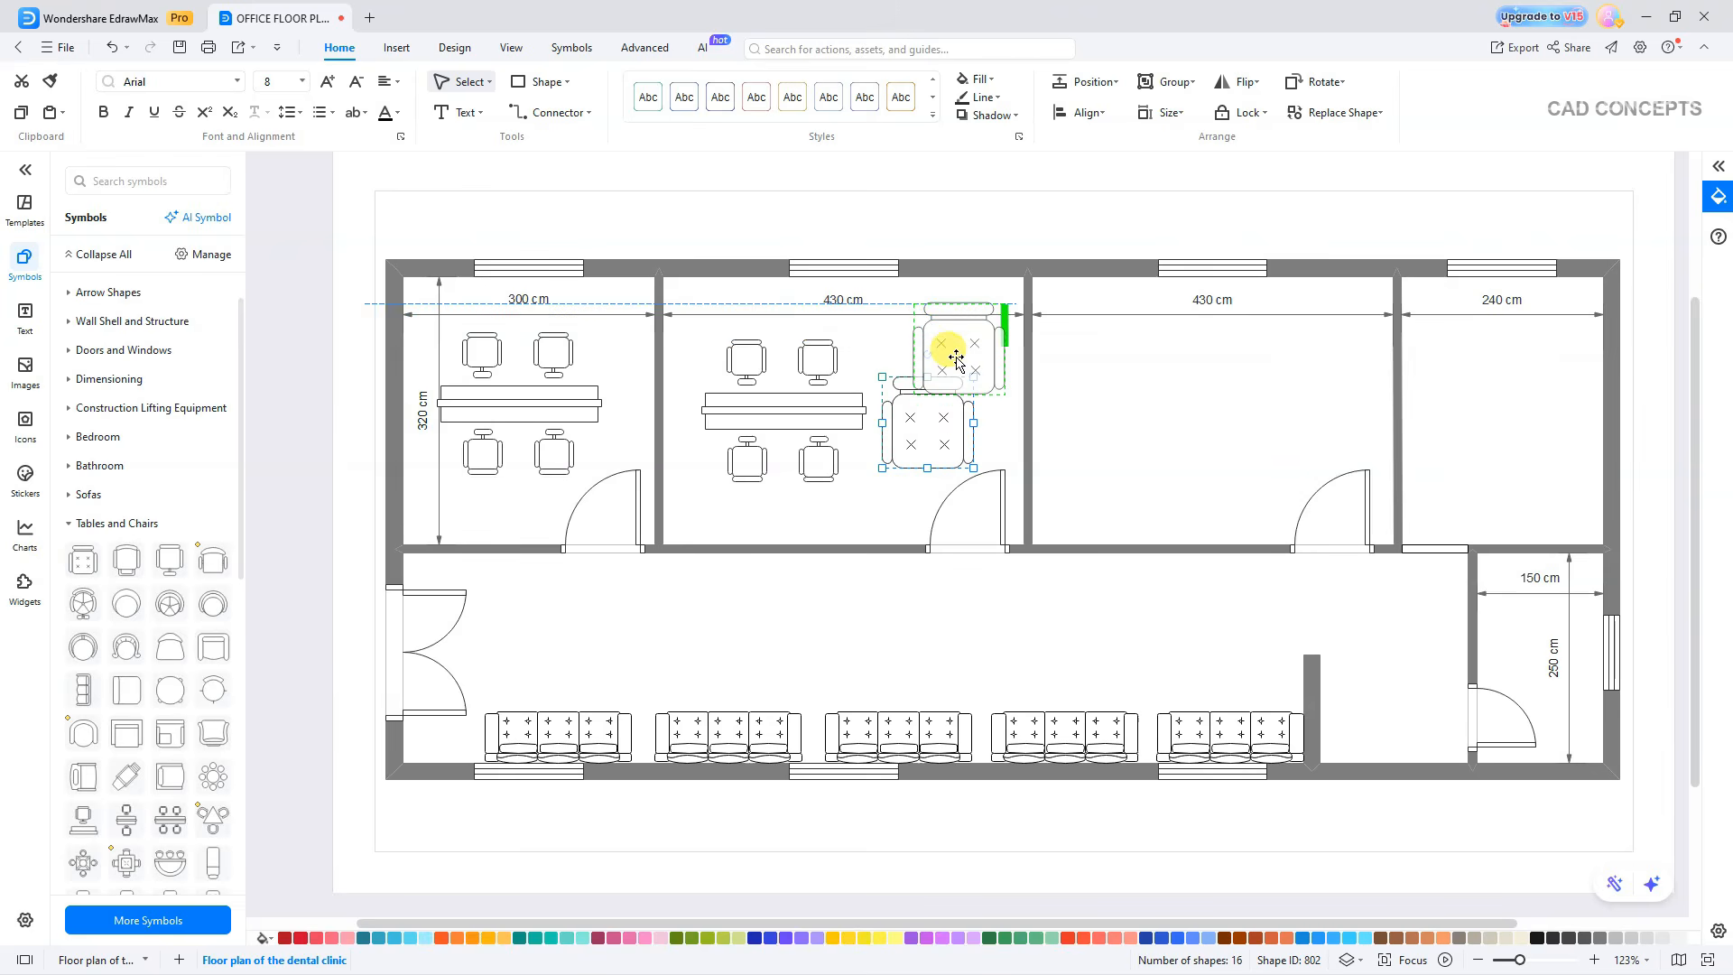
mouse_move(955, 359)
left_mouse_down()
mouse_move(924, 383)
mouse_move(965, 348)
left_mouse_up()
left_click_drag(966, 290, 982, 329)
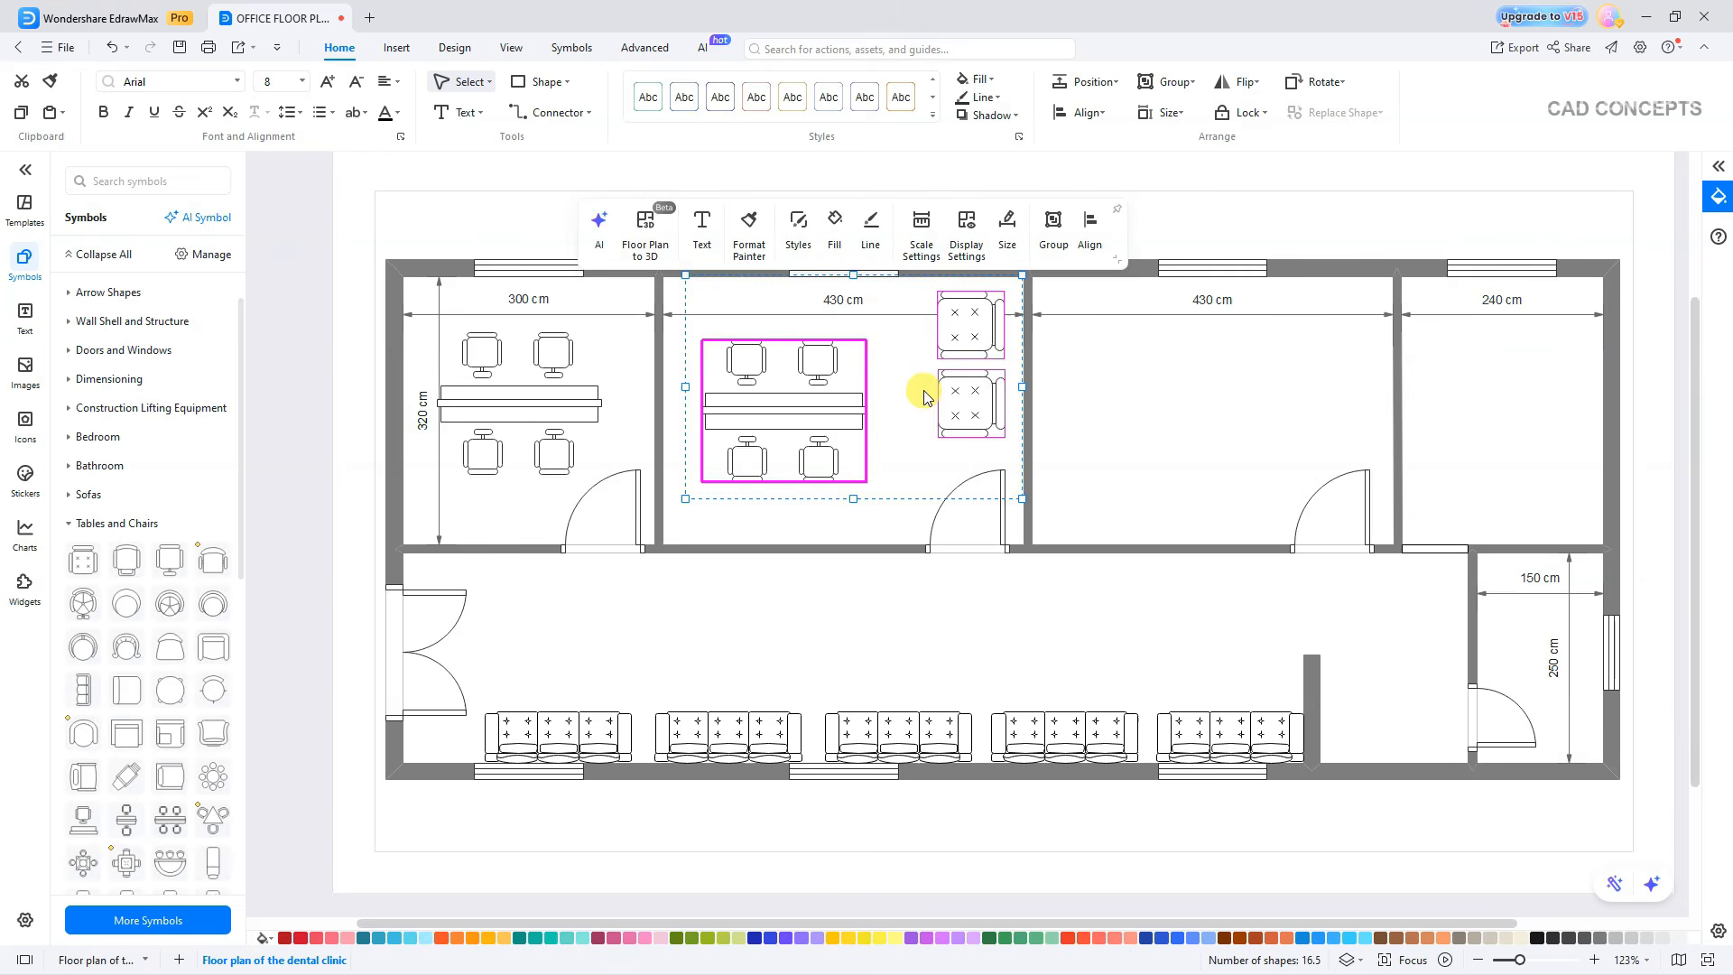
key("ctrl+v")
left_click_drag(900, 420, 1187, 440)
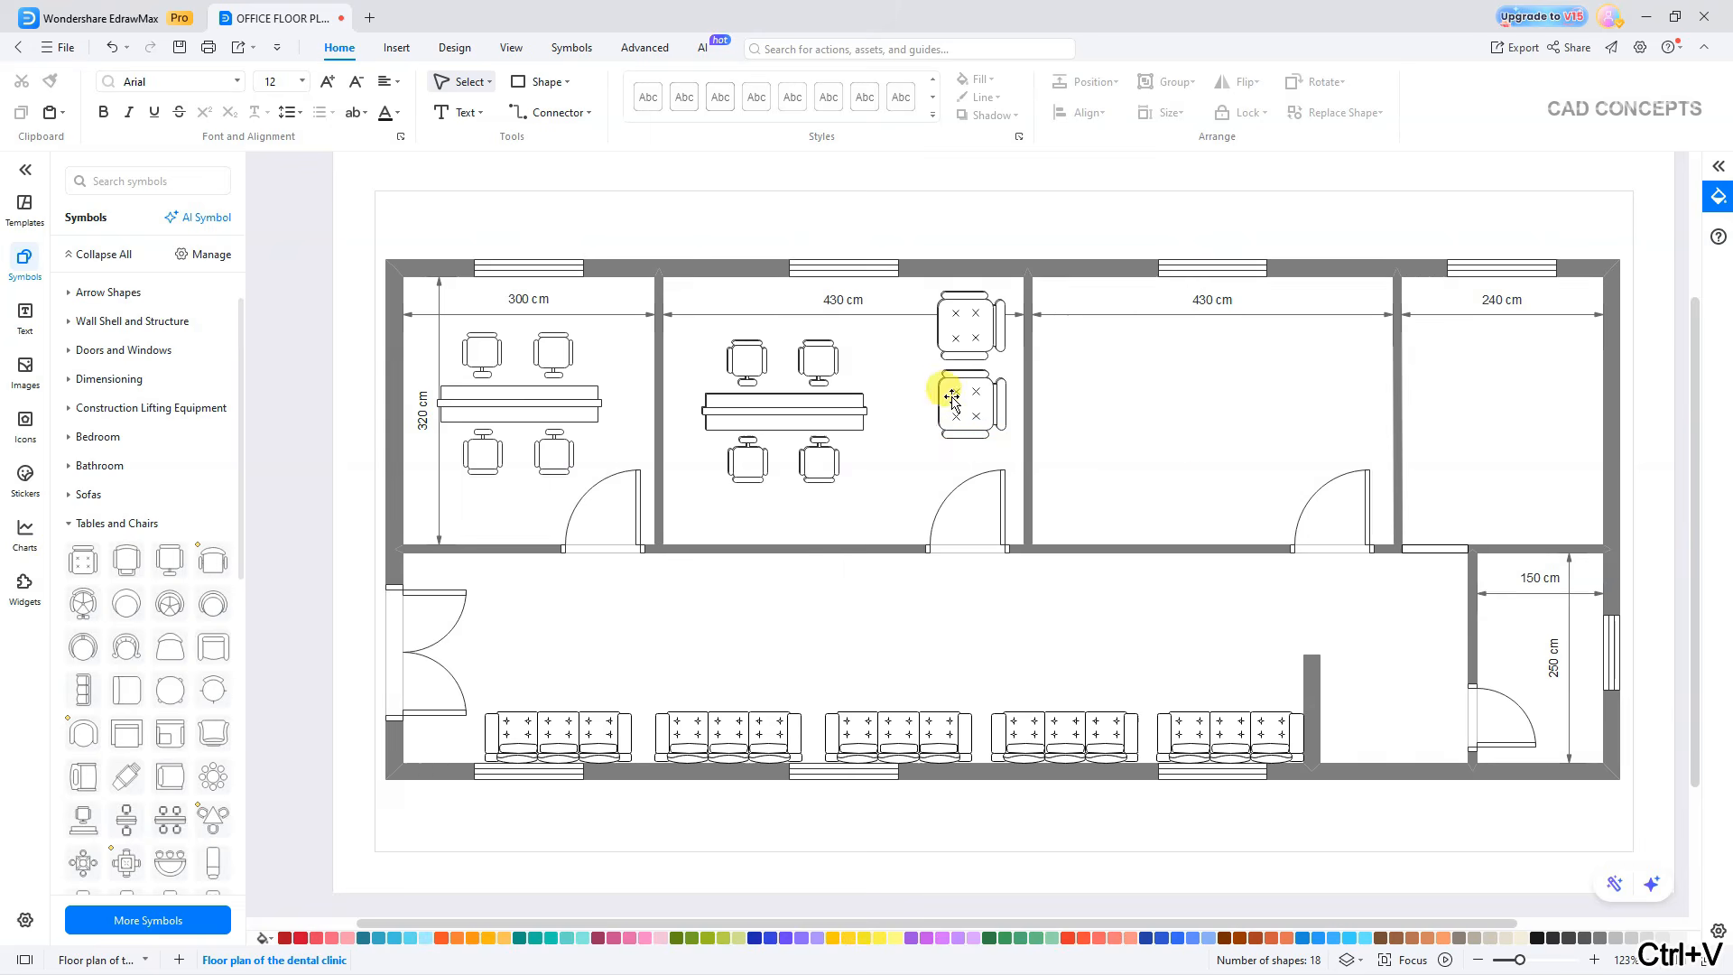
key("ctrl+z")
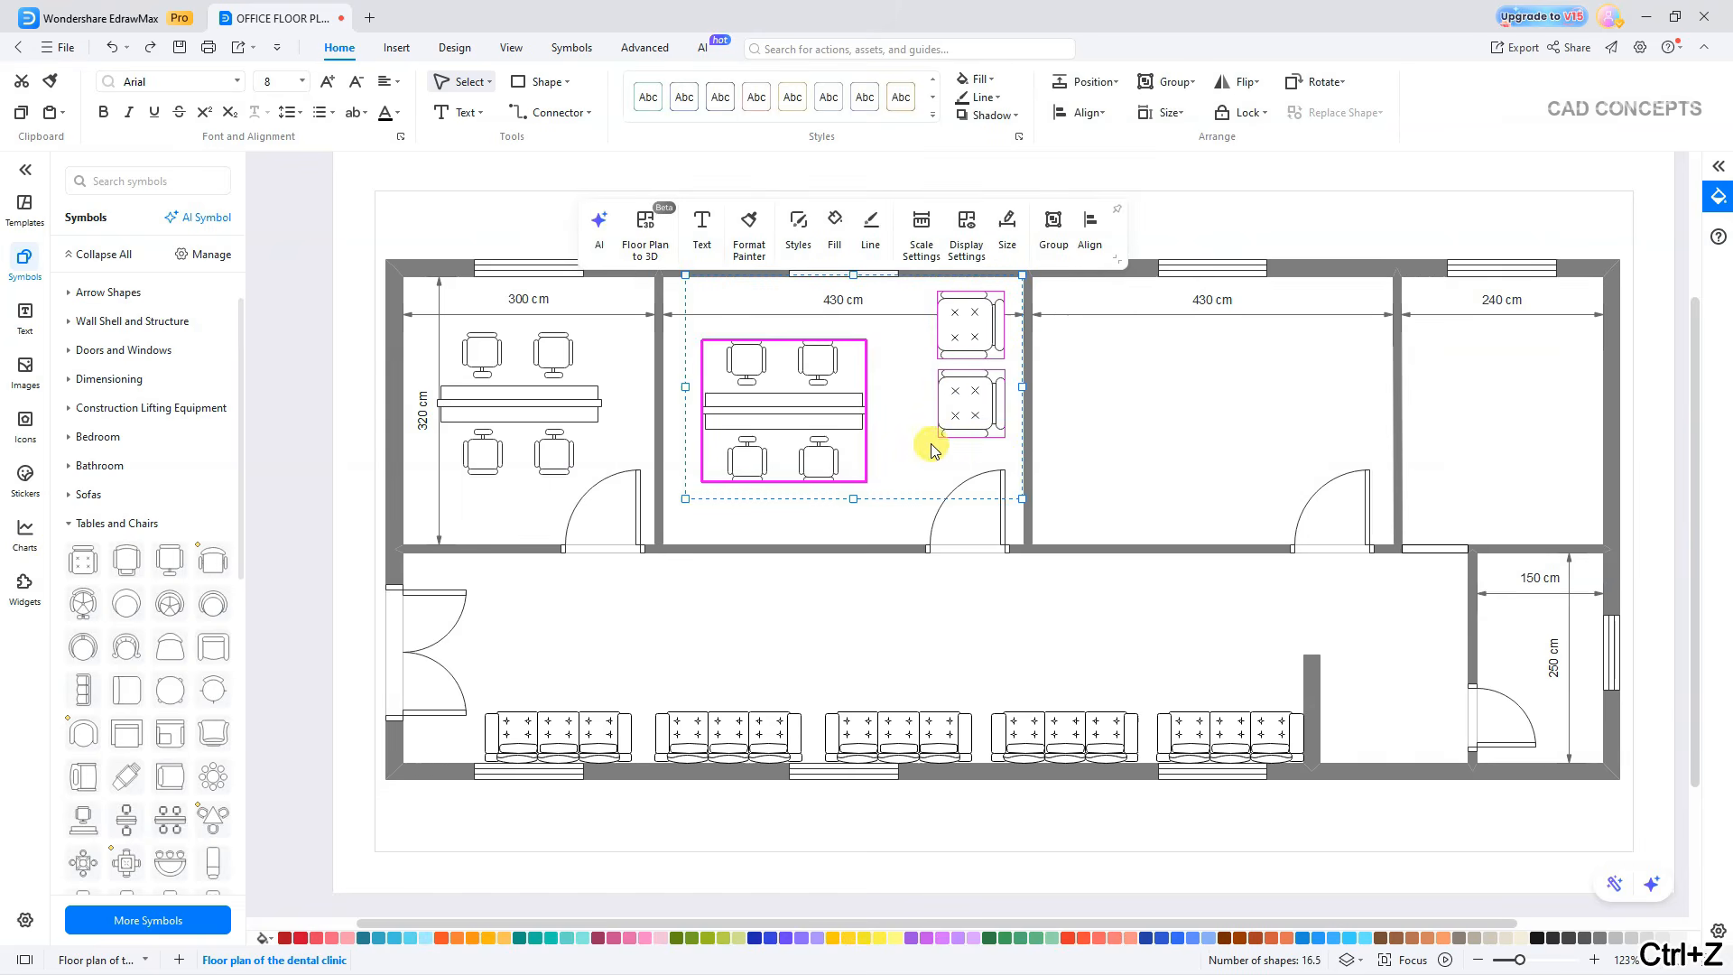
Copy the desk set and both armchairs from the second upper room into the third upper room in the same arrangement.
key("ctrl+v")
left_click_drag(932, 456, 1323, 413)
left_click(1382, 453)
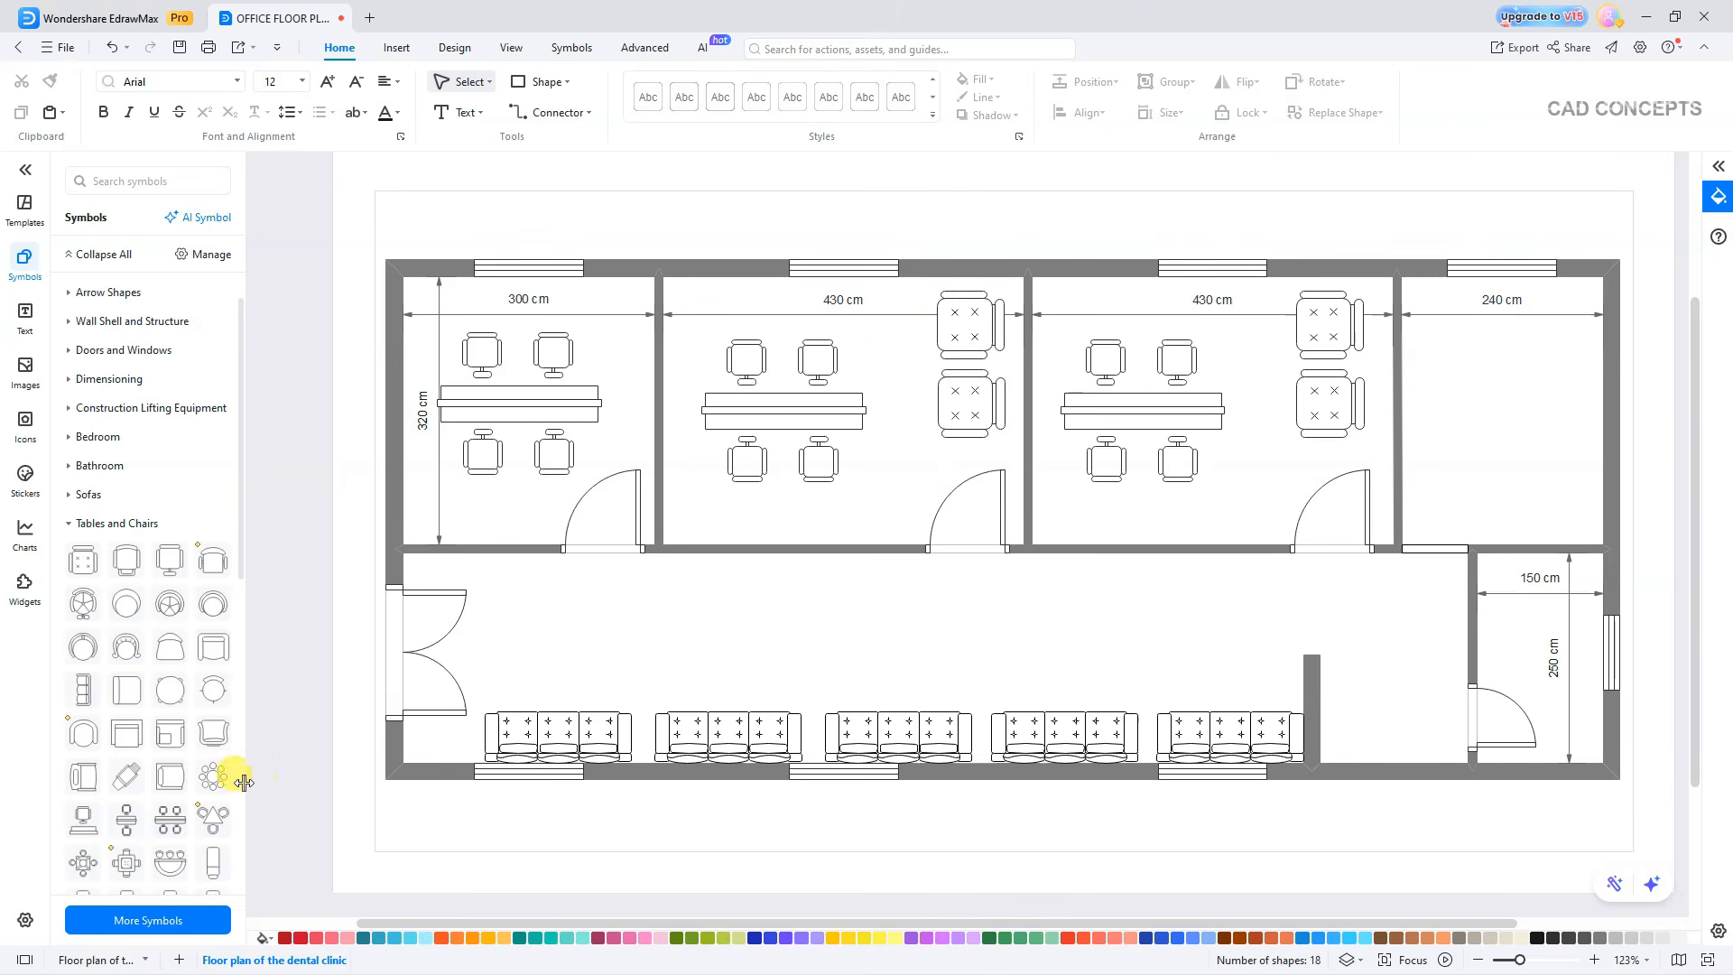
Place a narrow cabinet along the full right wall of the fourth upper room and a shorter one against its left partition.
left_click(71, 524)
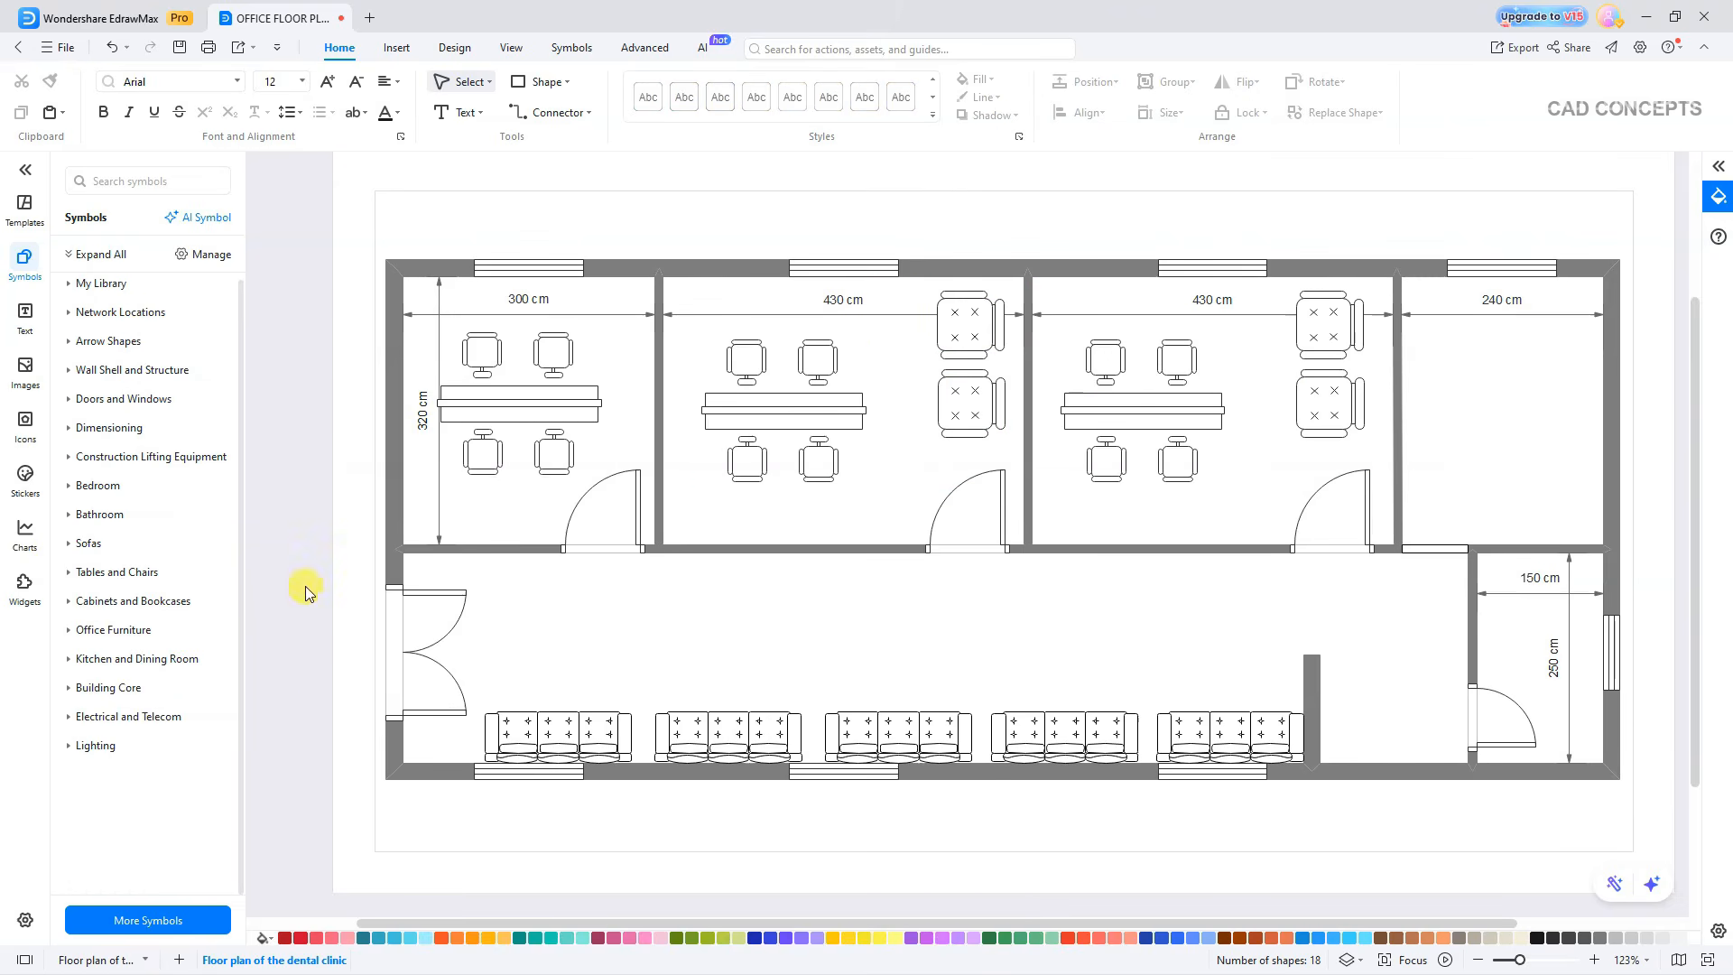
left_click(70, 601)
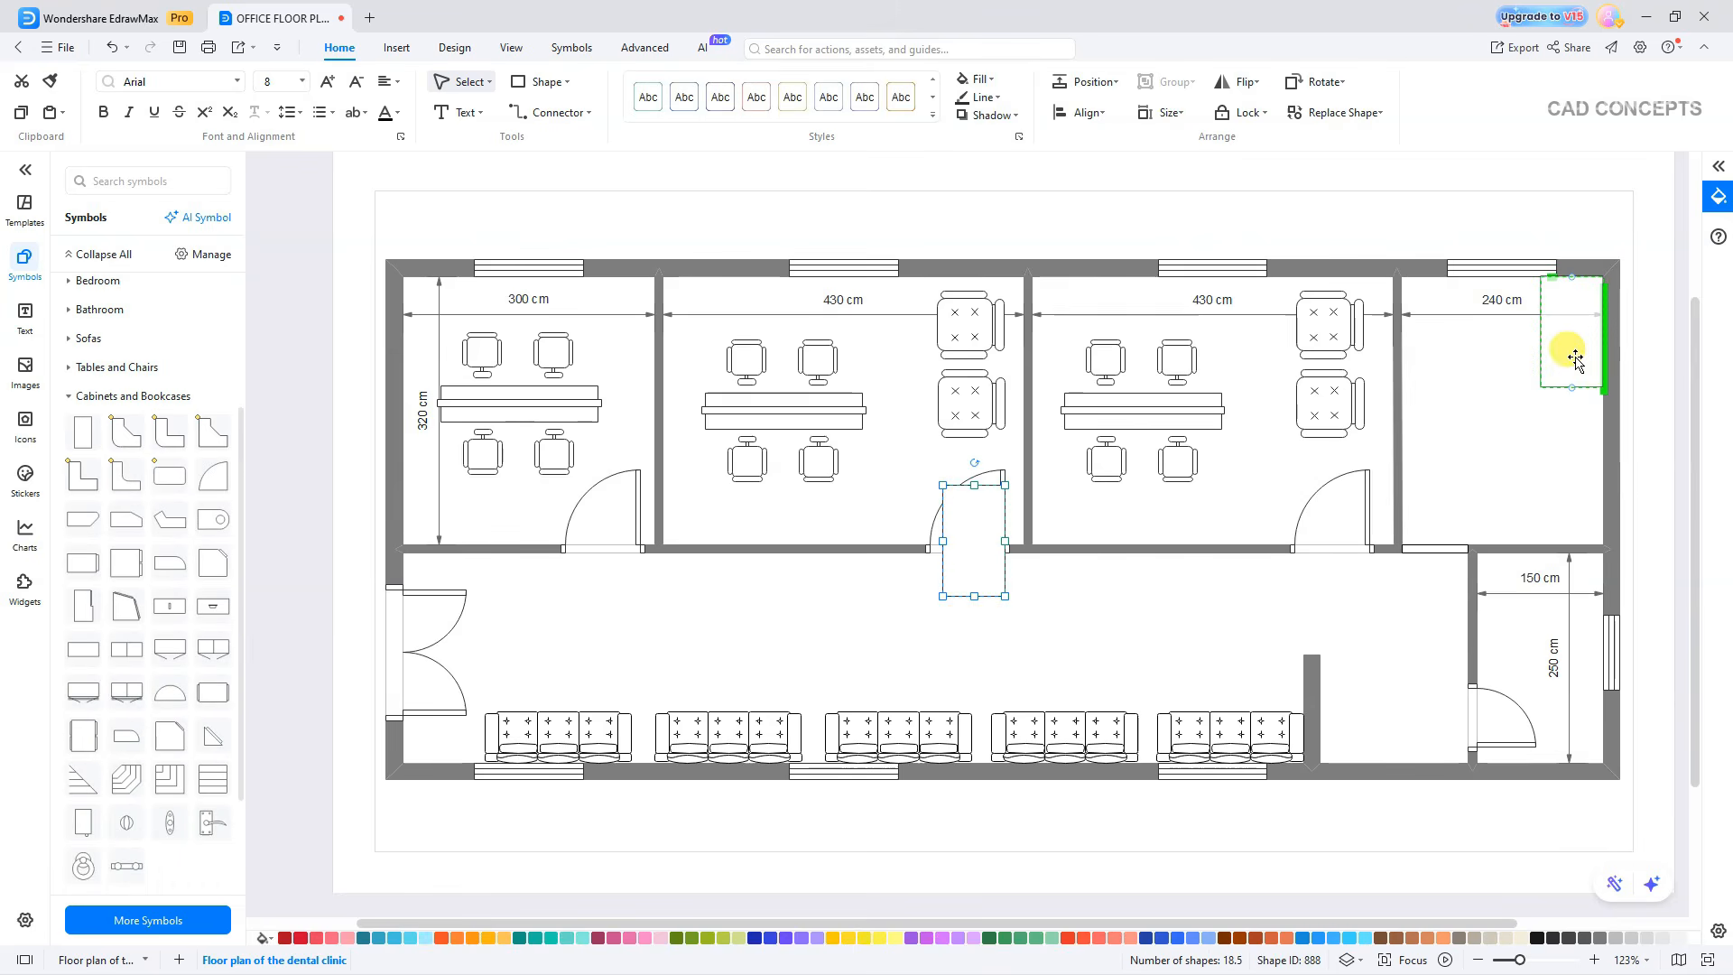
left_click_drag(1575, 359, 1575, 360)
left_click_drag(1572, 387, 1578, 541)
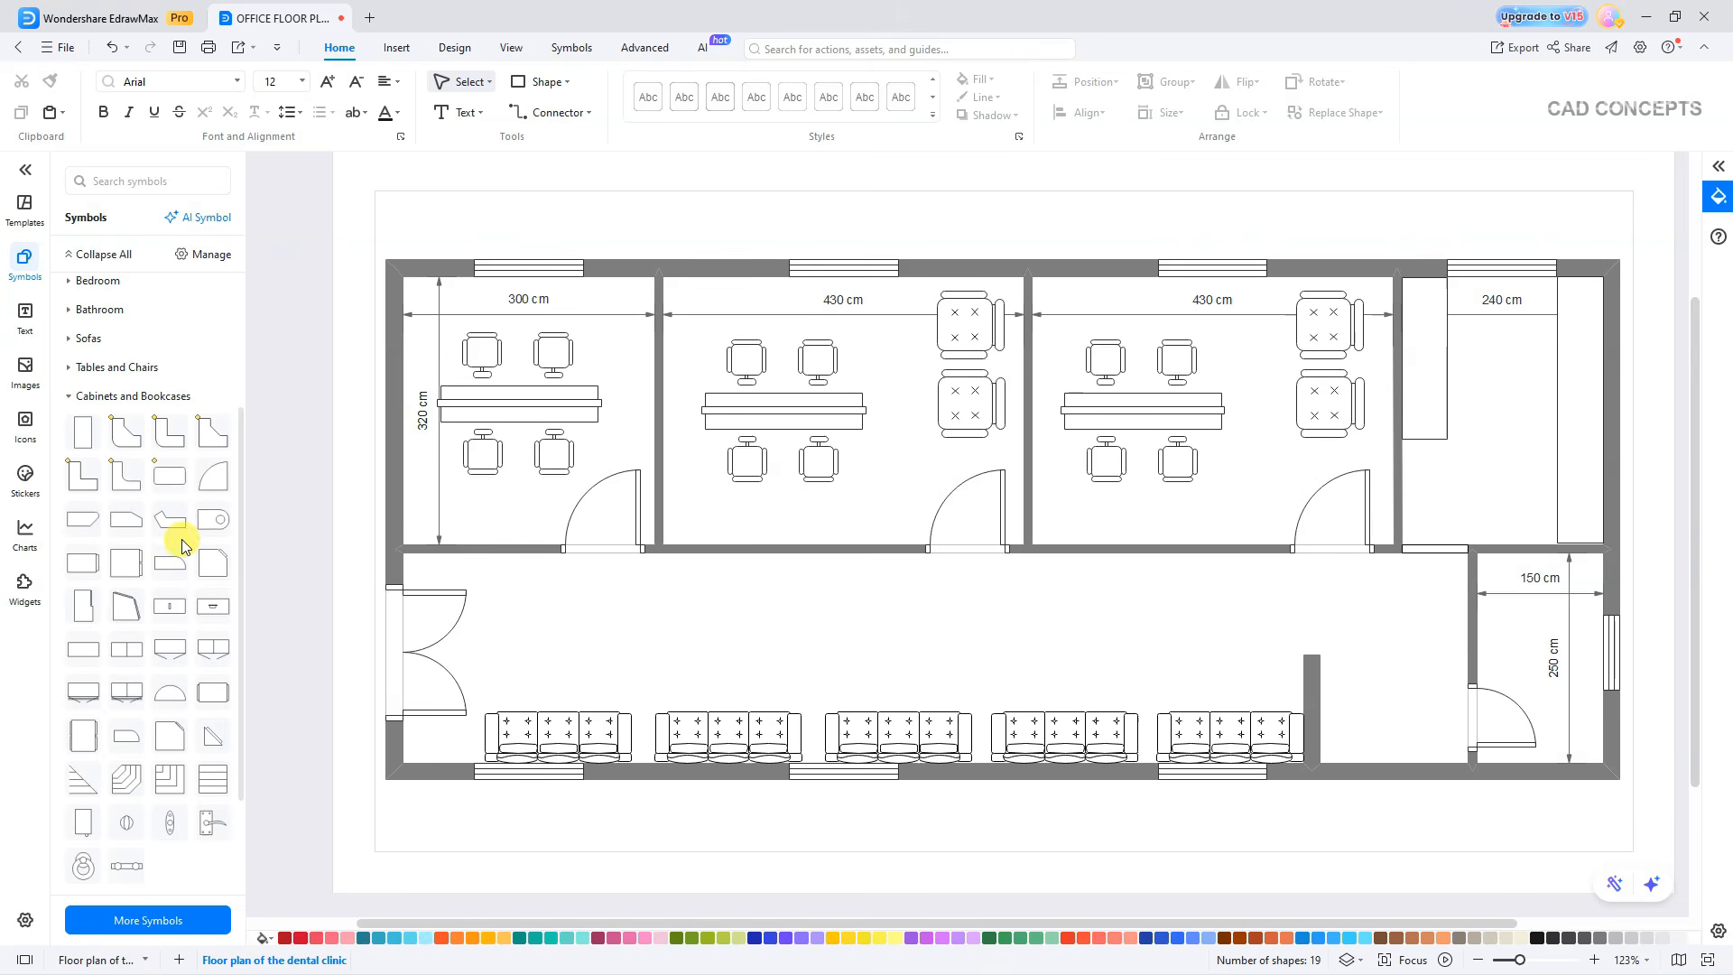
Place a rotated sink in the lower right corner of the corner room, against the right outer wall.
left_click(76, 308)
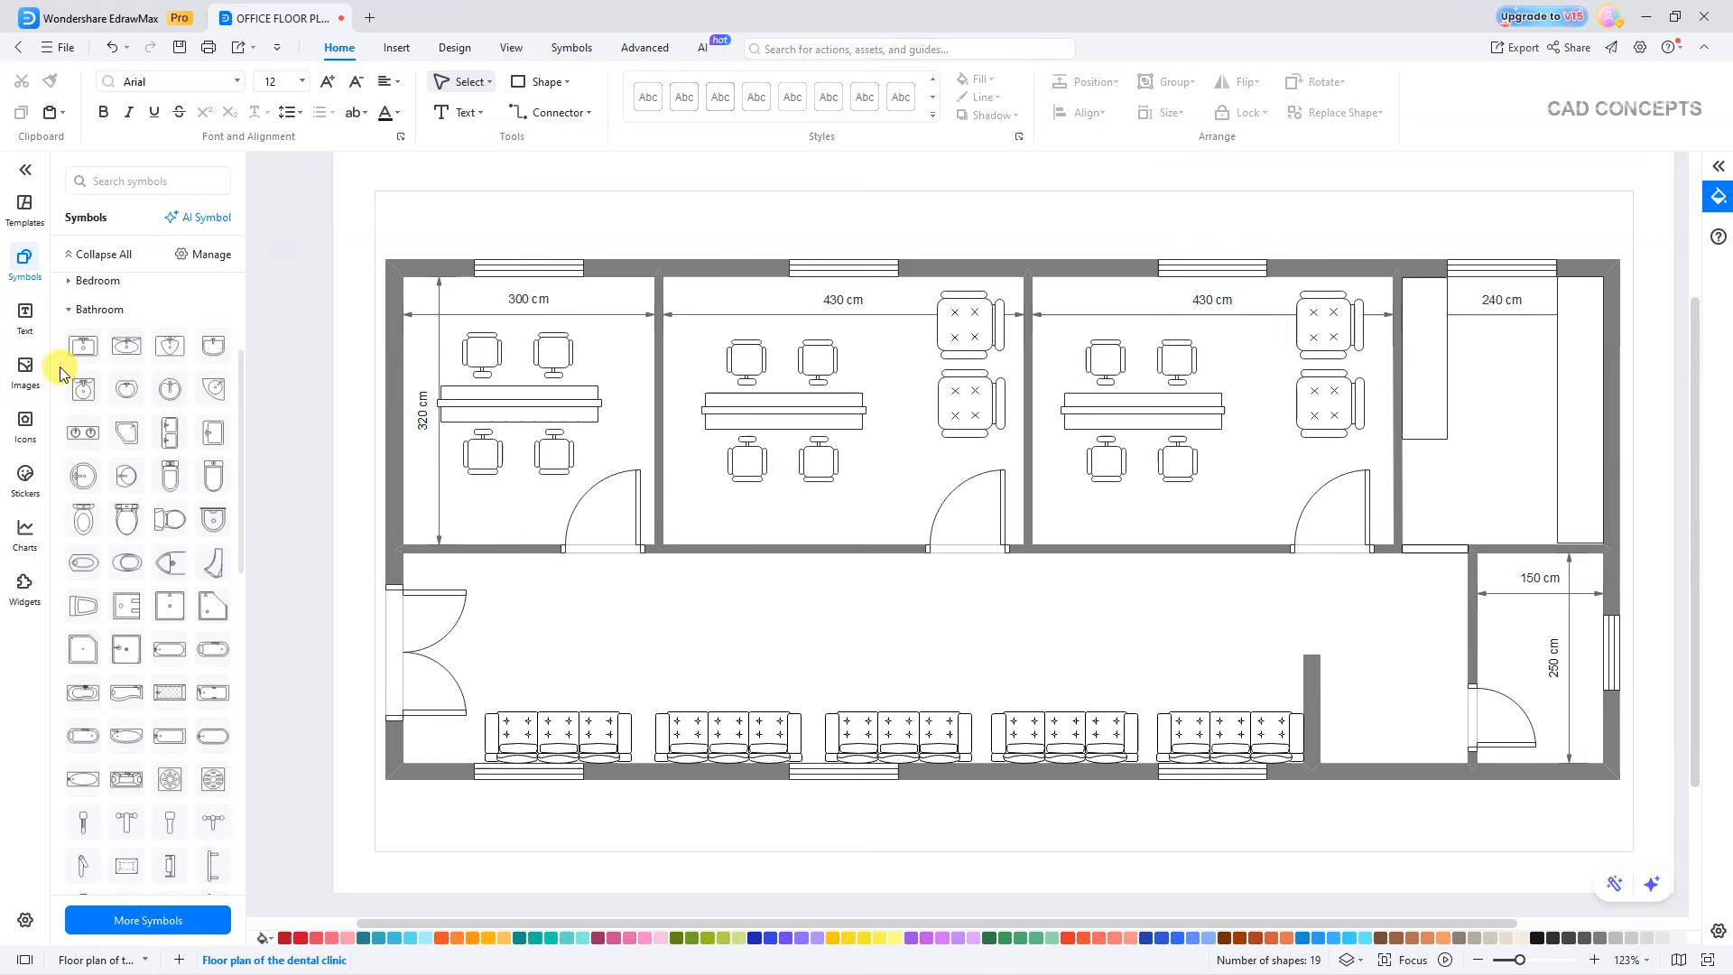
left_click(82, 348)
left_click_drag(137, 528, 1546, 651)
left_click_drag(1507, 653, 1581, 736)
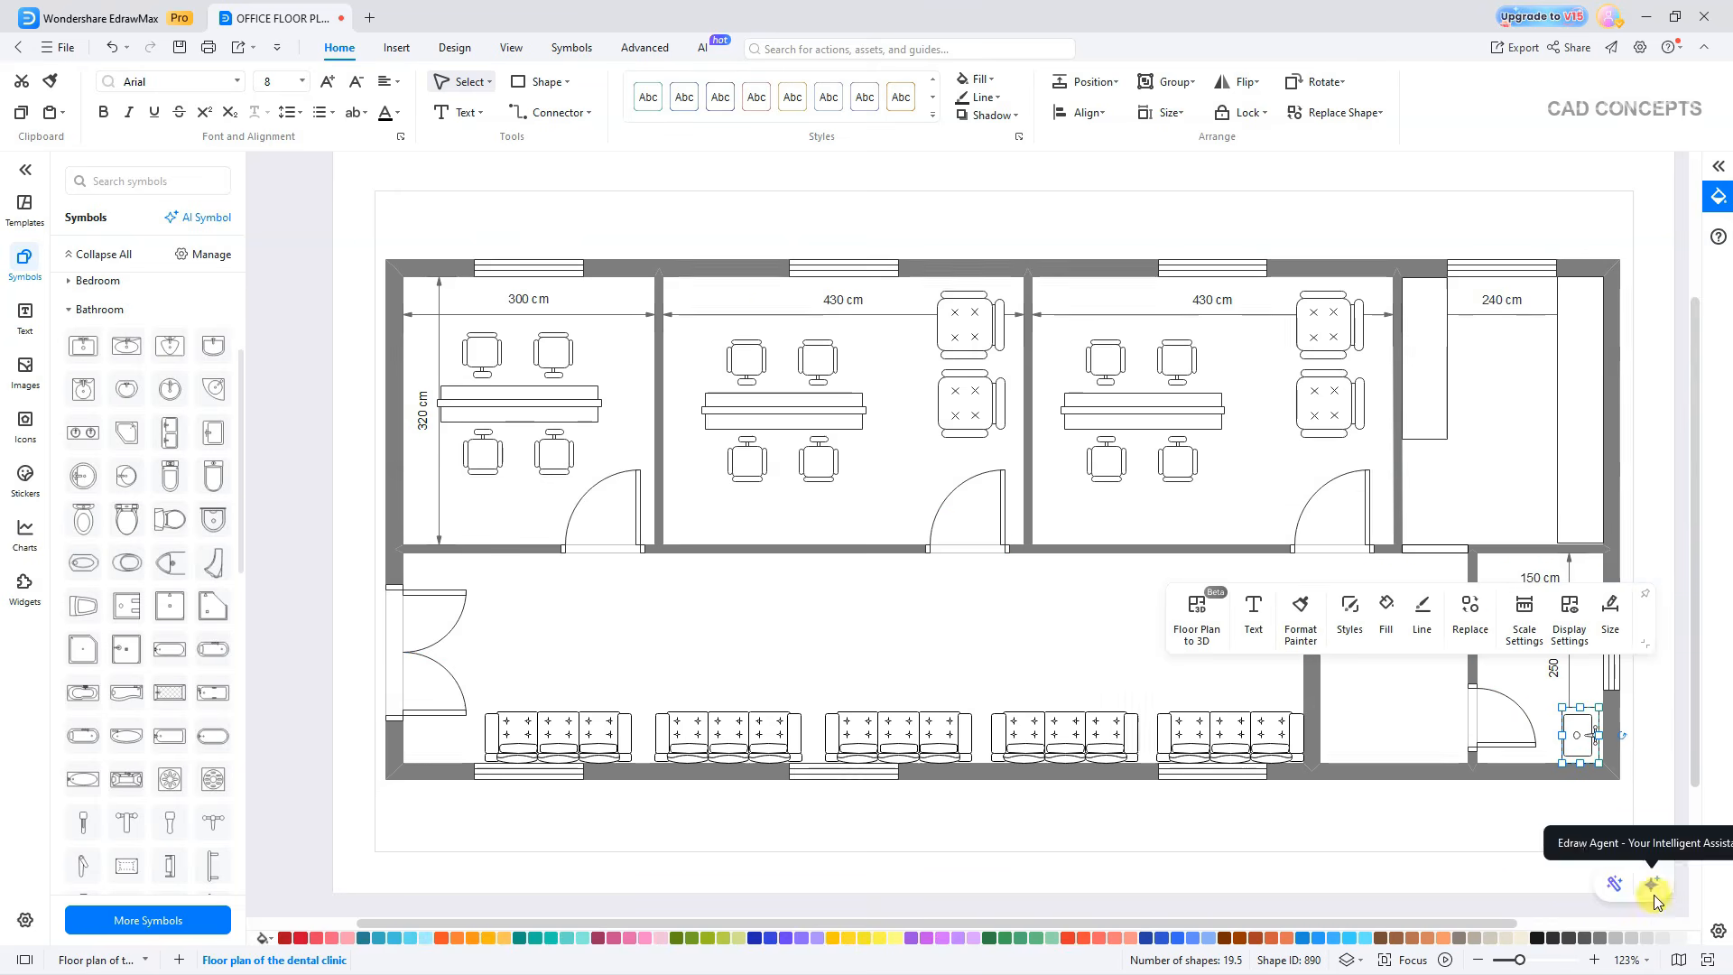
Place a rotated toilet against the corner room's right wall above the sink and a bathtub along its upper wall.
left_click(1593, 959)
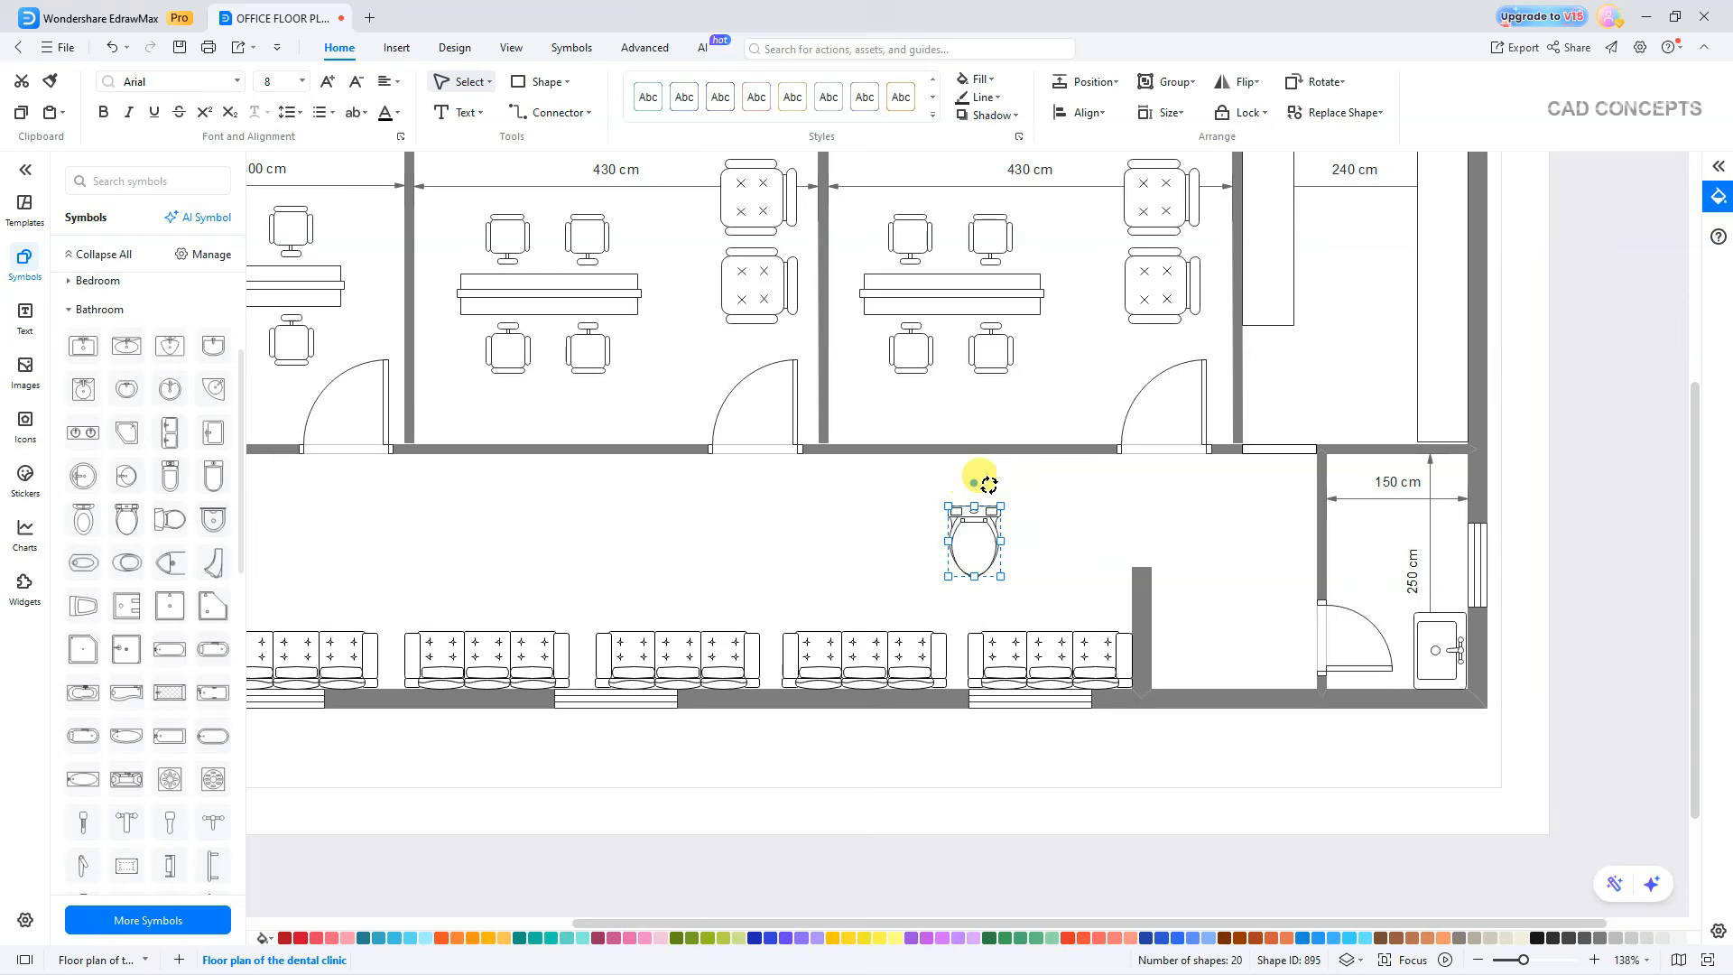
left_click_drag(988, 485, 1424, 565)
left_click(1153, 553)
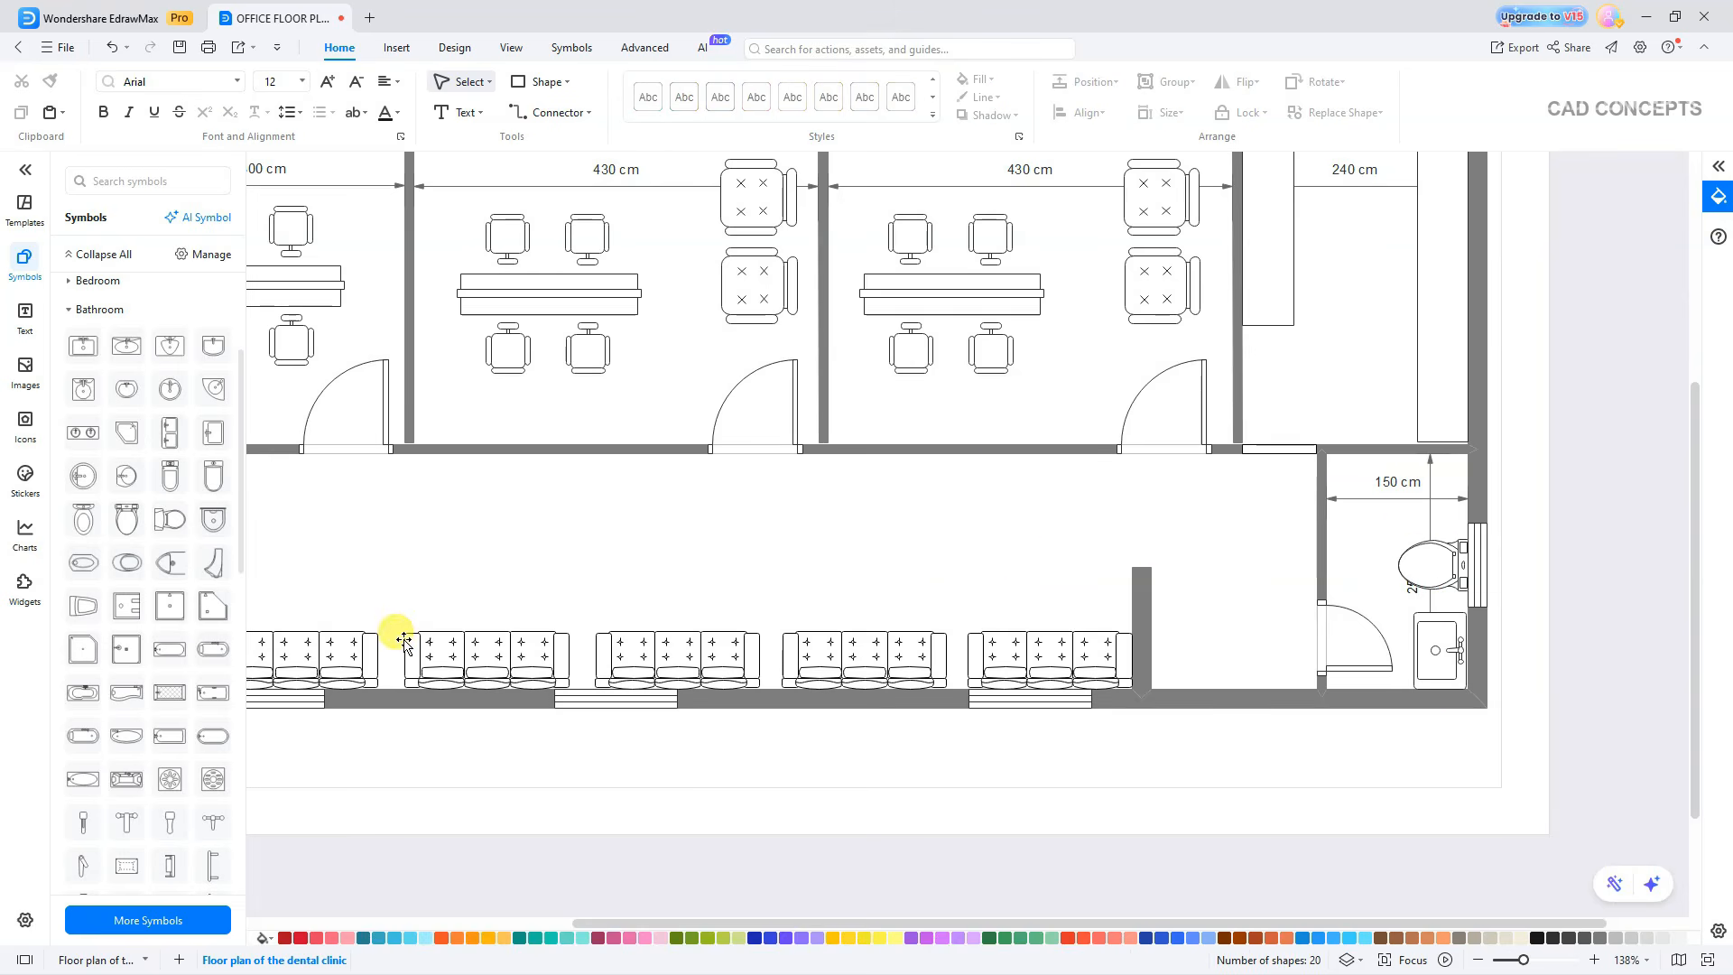
left_click_drag(224, 702, 1331, 521)
left_click(1427, 525)
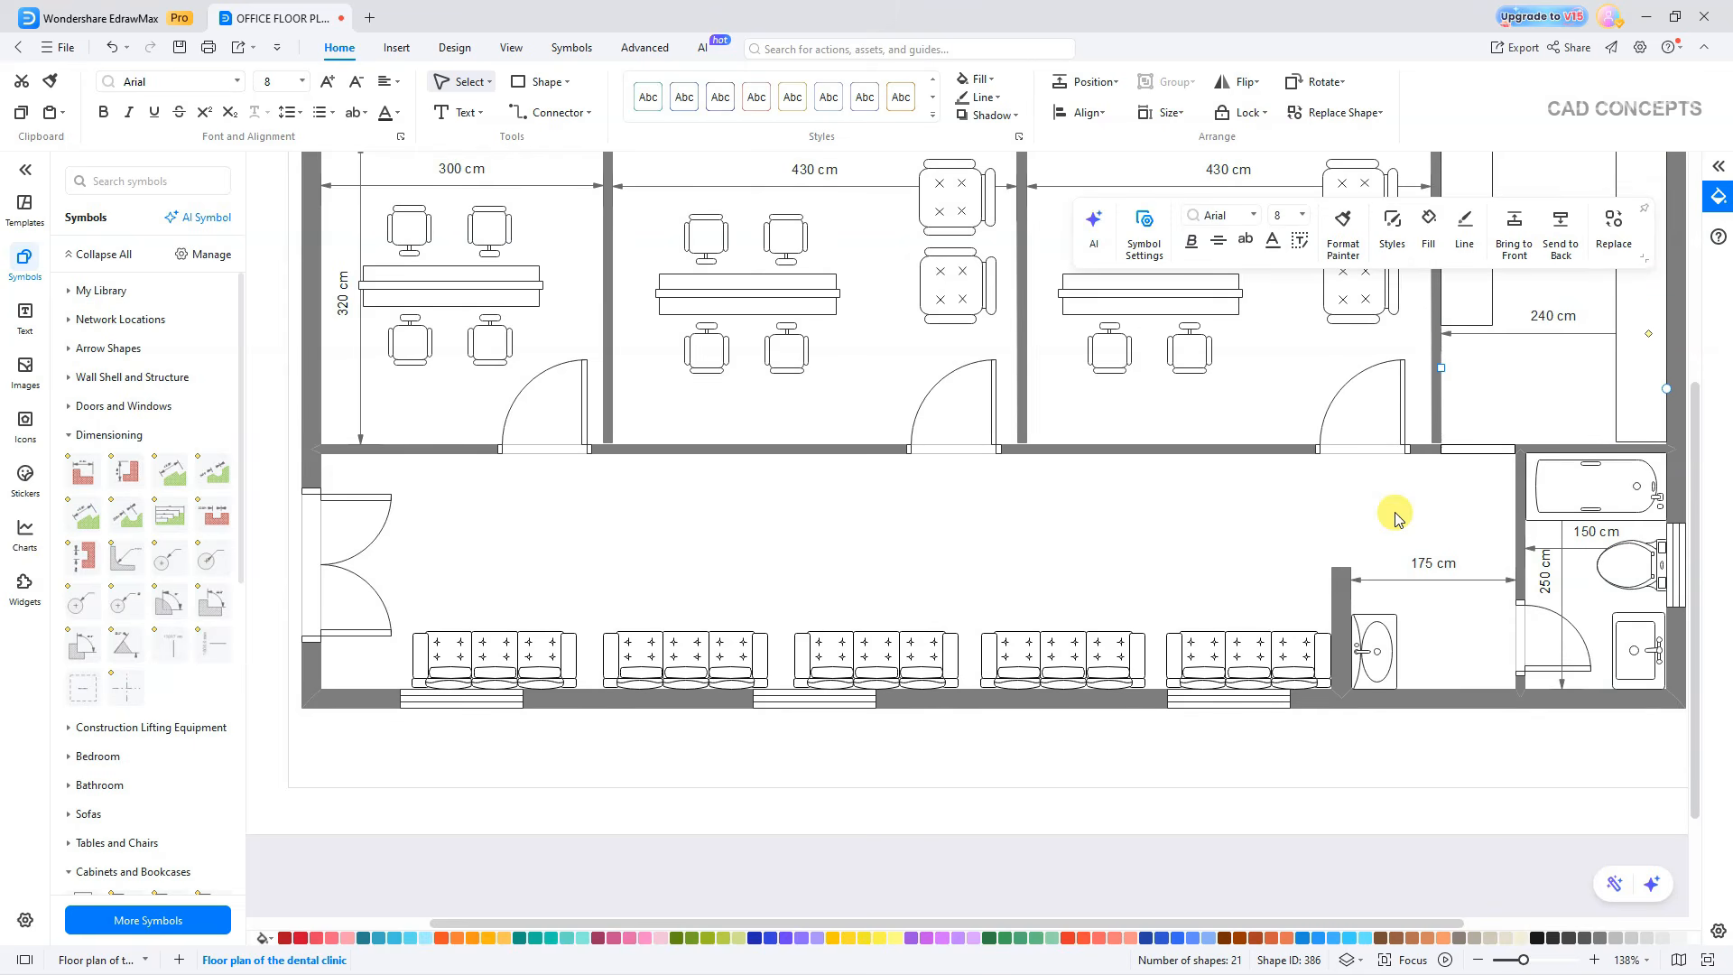
Send the full-length cabinet along the fourth upper room's right wall to the back, behind the 240 cm dimension.
left_click(1620, 394)
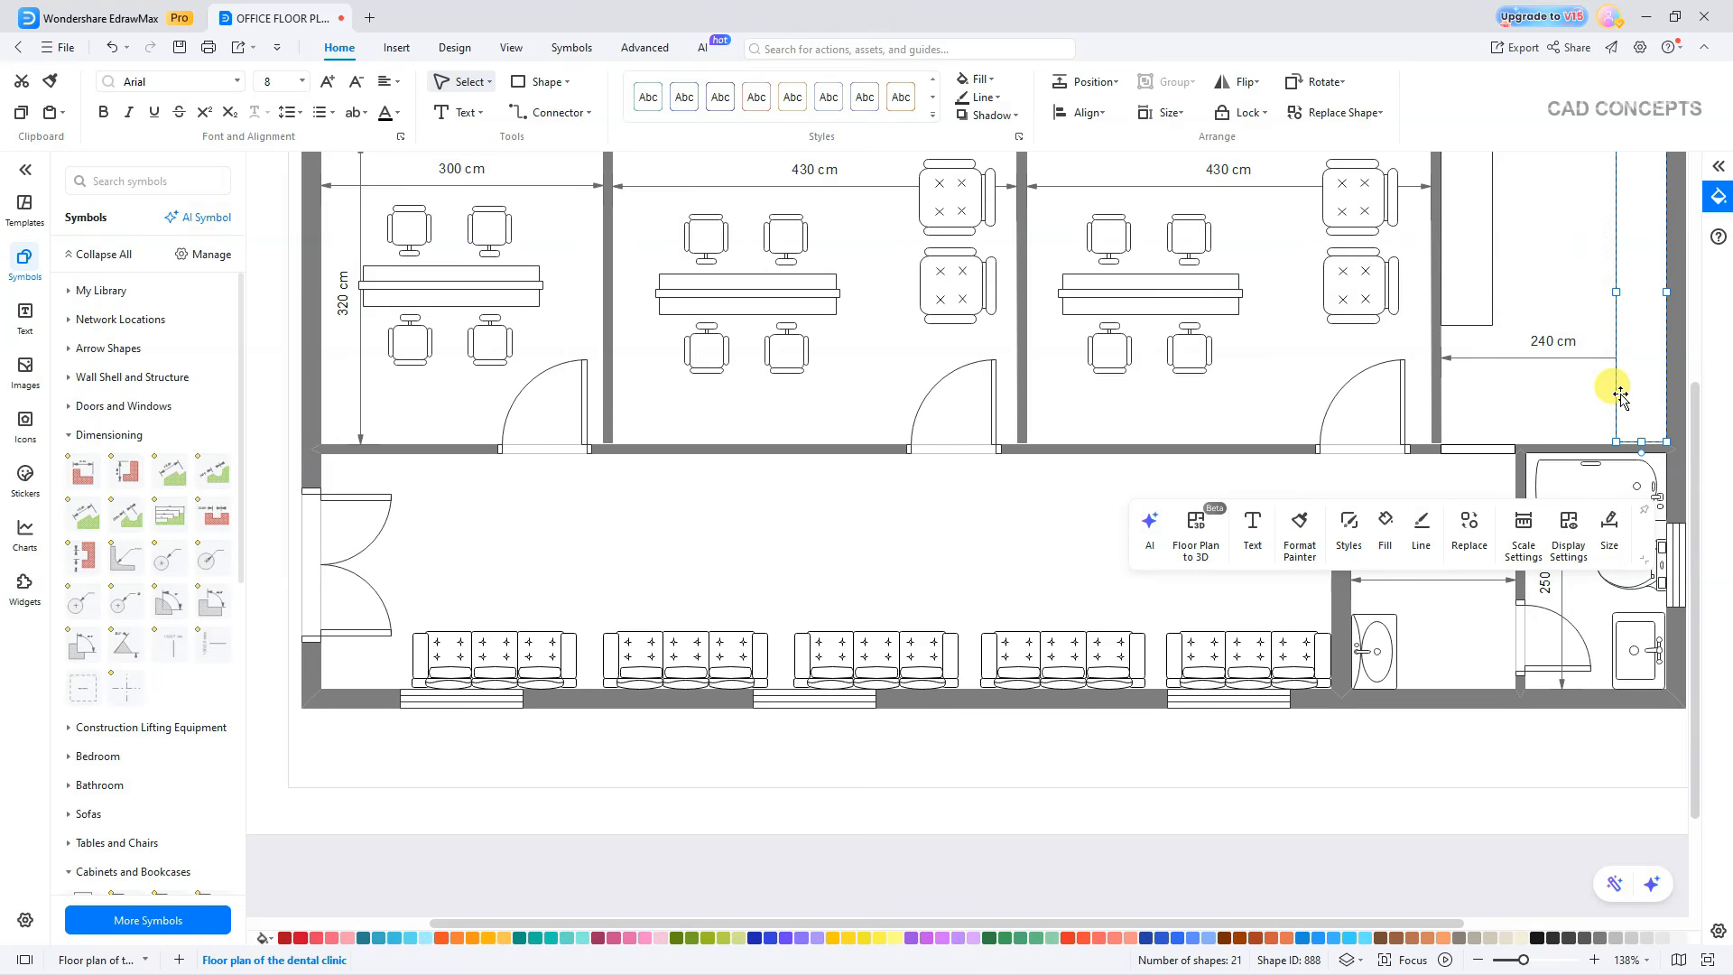
right_click(1622, 397)
mouse_move(1489, 715)
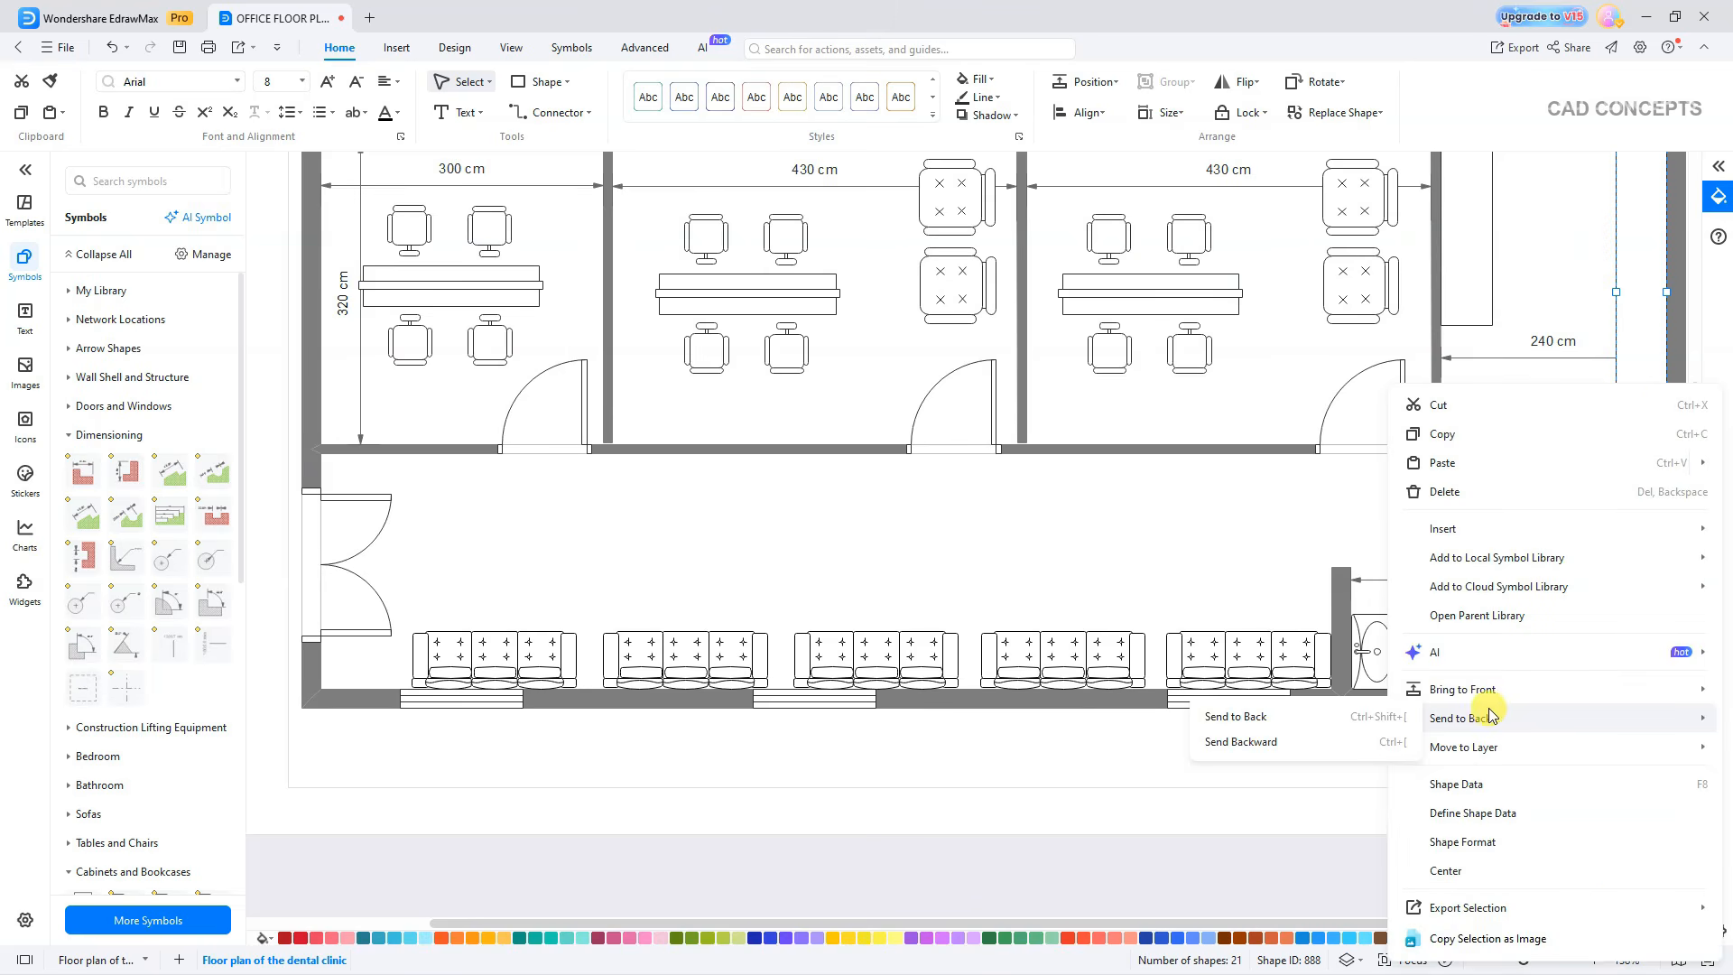
left_click(1238, 716)
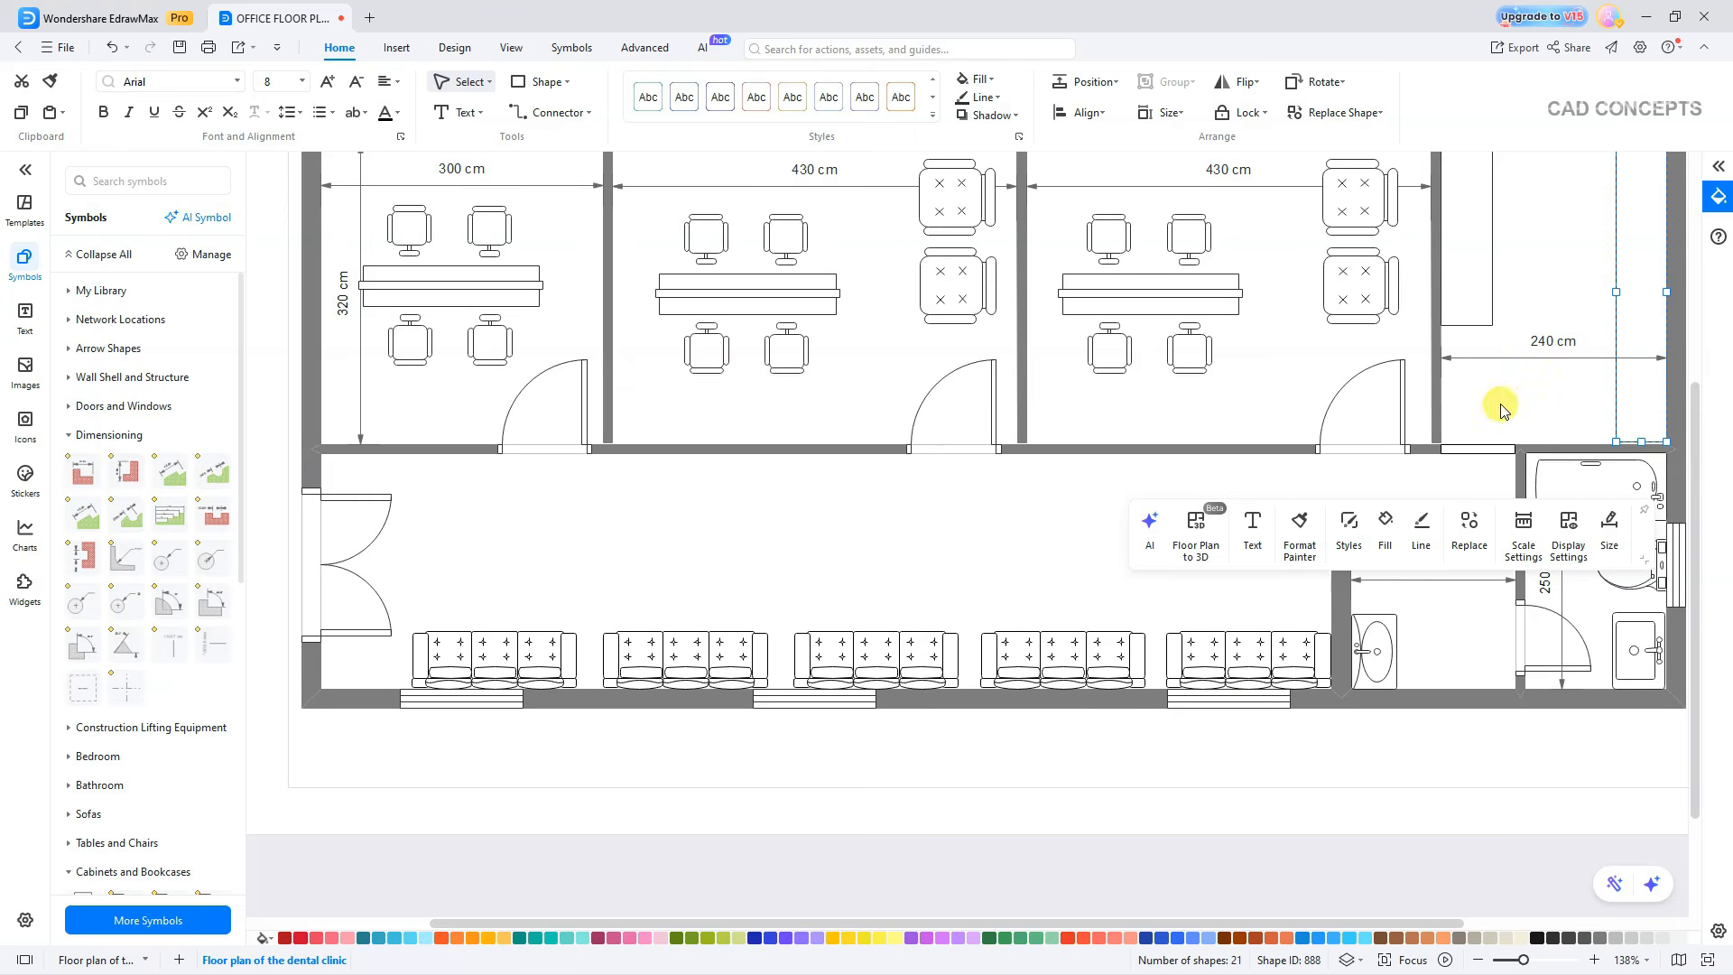
Move the corner bathroom's 150 cm dimension up so it overlaps the bathtub along the upper wall.
left_click(1575, 552)
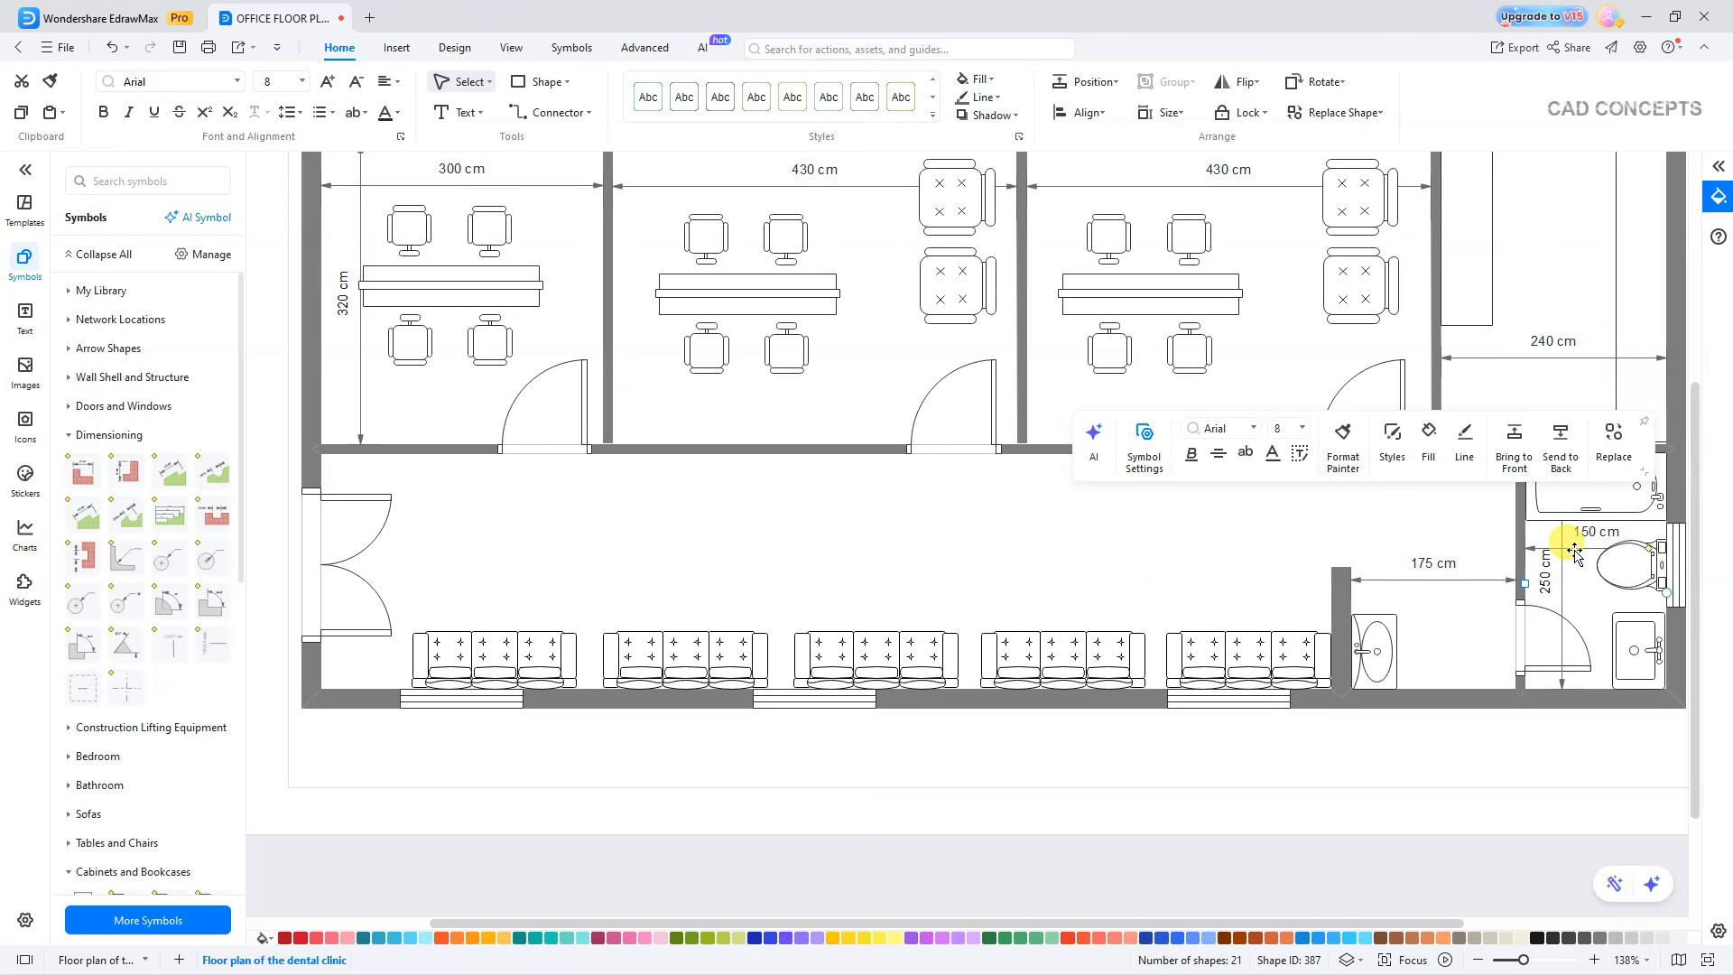
key("Up")
key("Up")
key("Up")
key("Up")
key("Up")
key("Up")
key("Up")
key("Up")
key("Up")
key("Up")
key("Up")
key("Up")
key("Up")
key("Up")
key("Up")
key("Up")
key("Up")
key("Up")
key("Up")
key("Up")
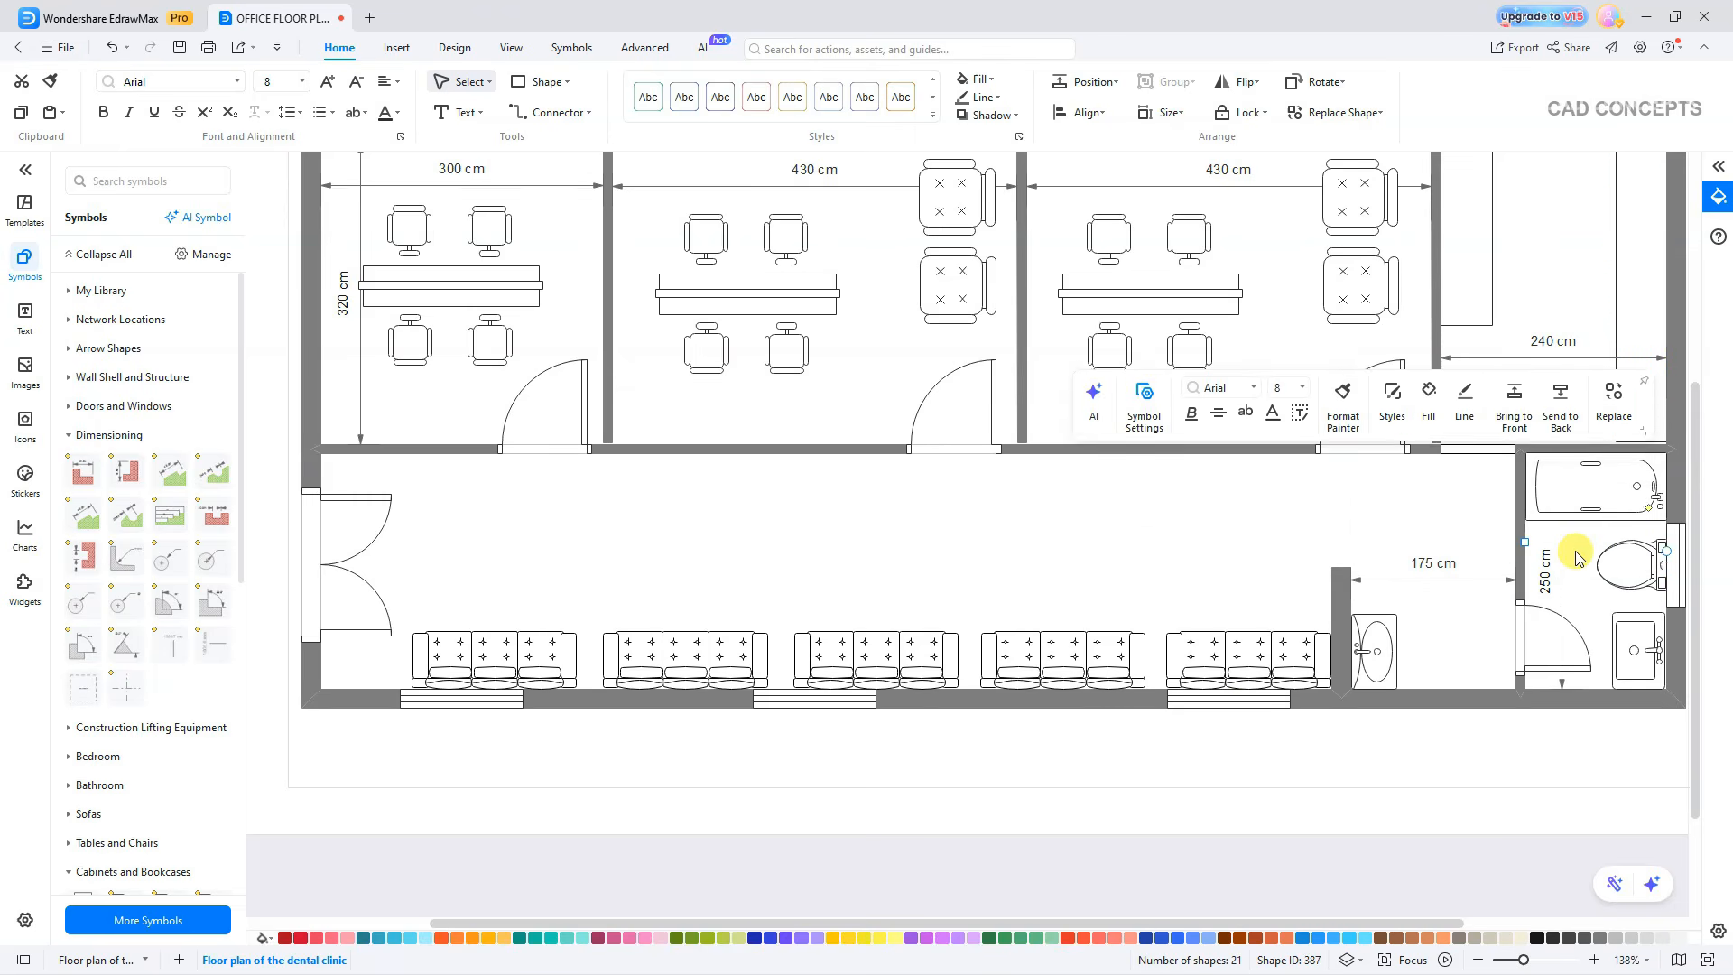
key("Up")
key("Up")
key("Up")
key("Up")
key("Up")
key("Up")
key("Up")
key("Up")
key("Up")
key("Up")
key("Up")
key("Up")
Send the bathtub in the corner bathroom to the back, behind the 150 cm dimension.
left_click(1590, 512)
right_click(1593, 514)
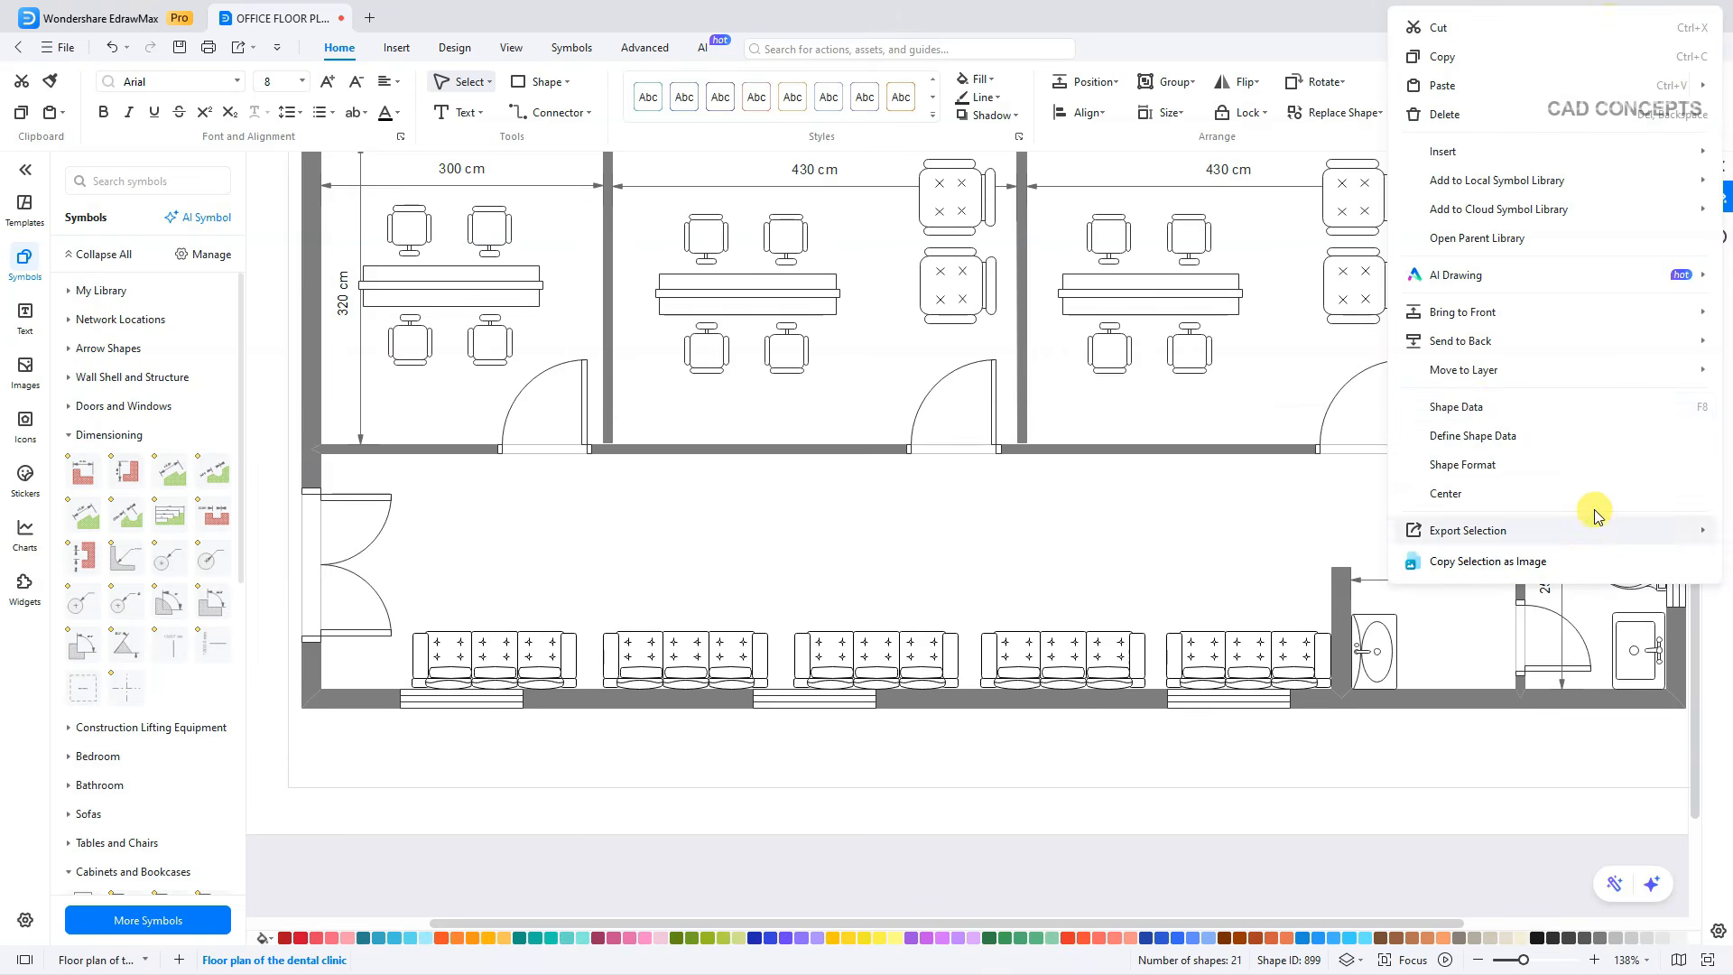
mouse_move(1431, 340)
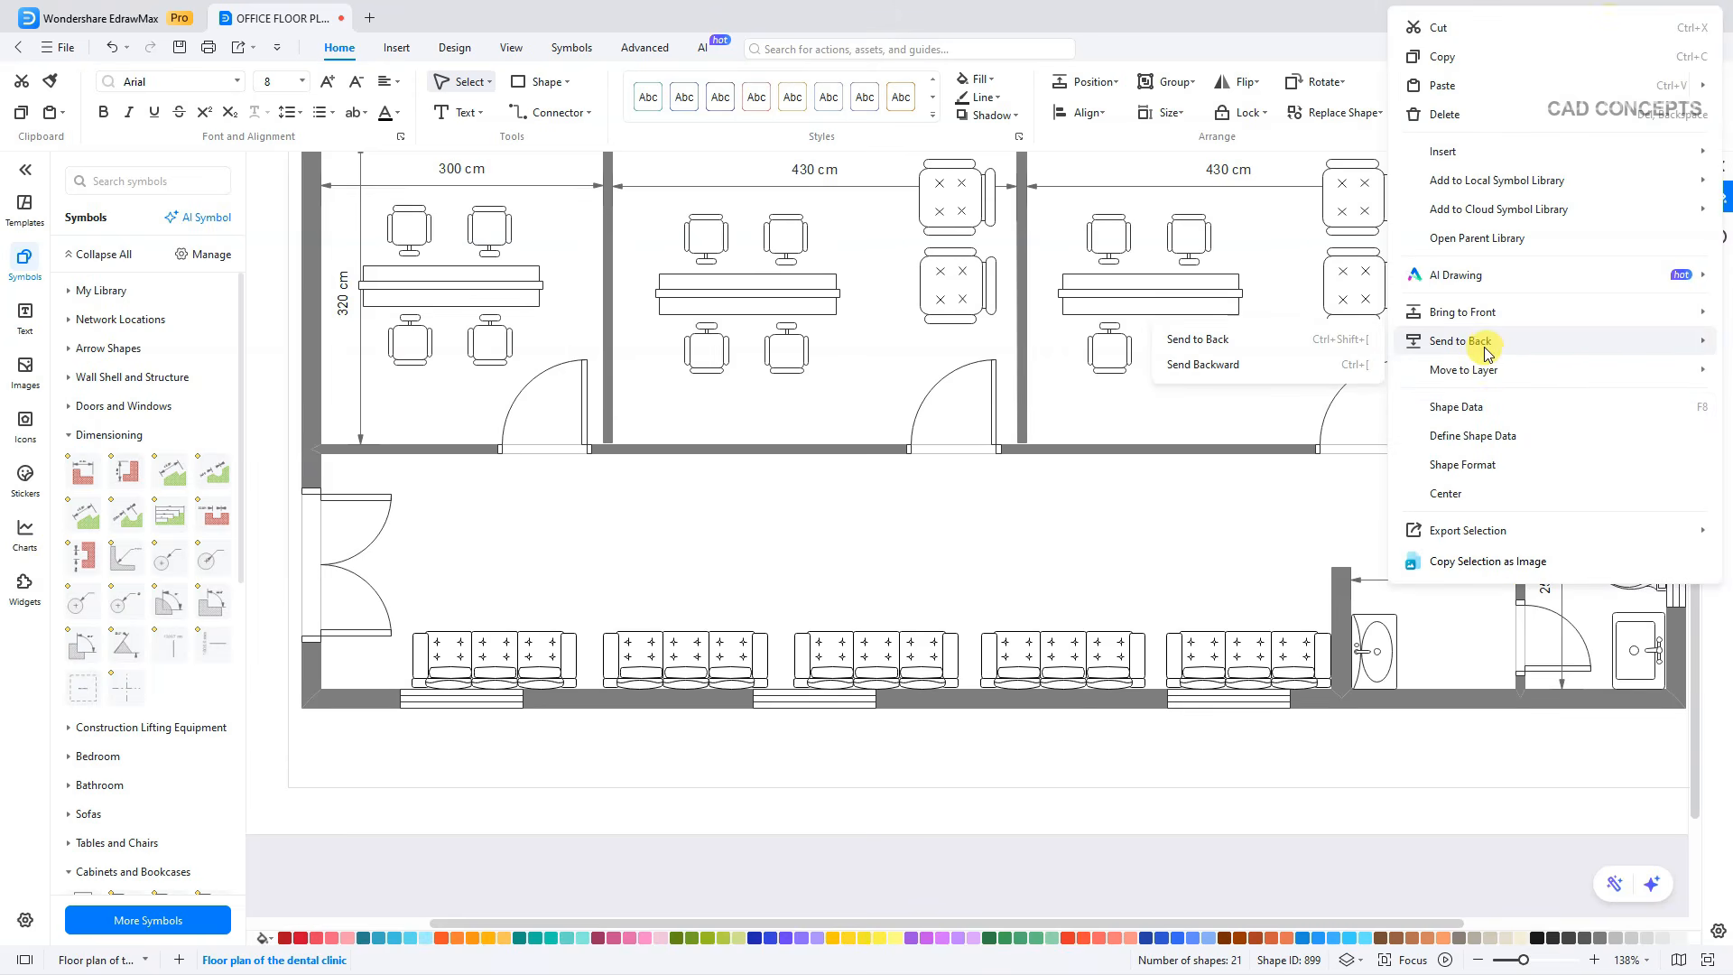
left_click(1276, 341)
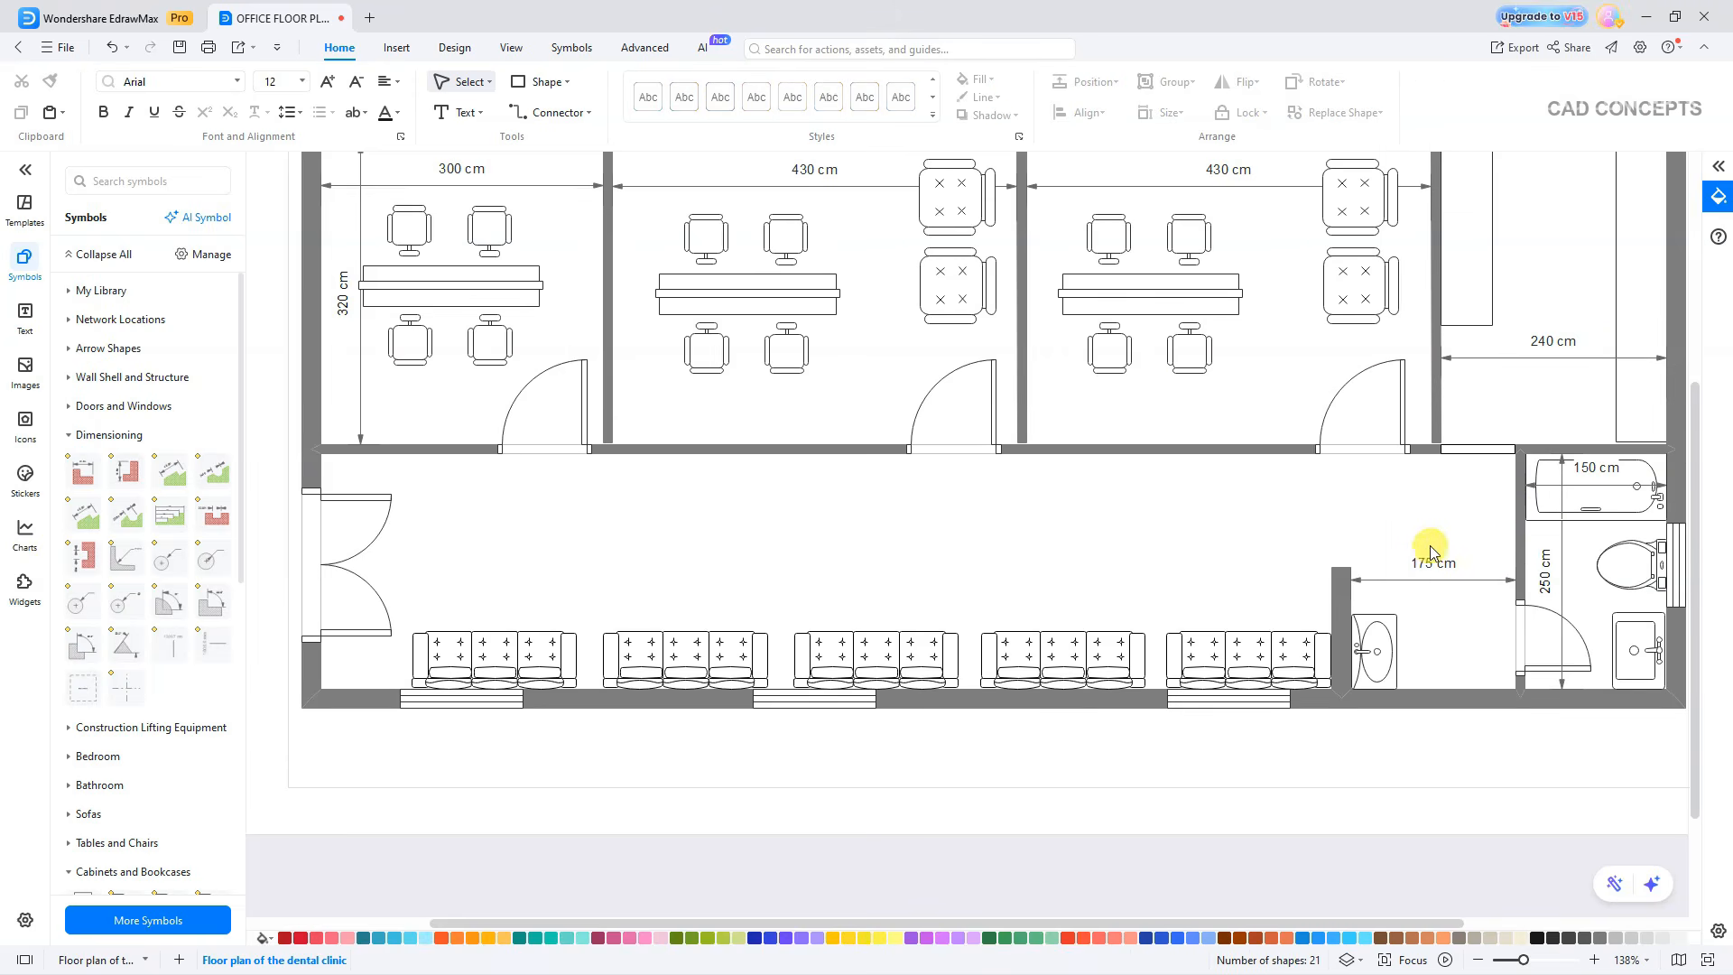
left_click(1477, 959)
left_click(828, 213)
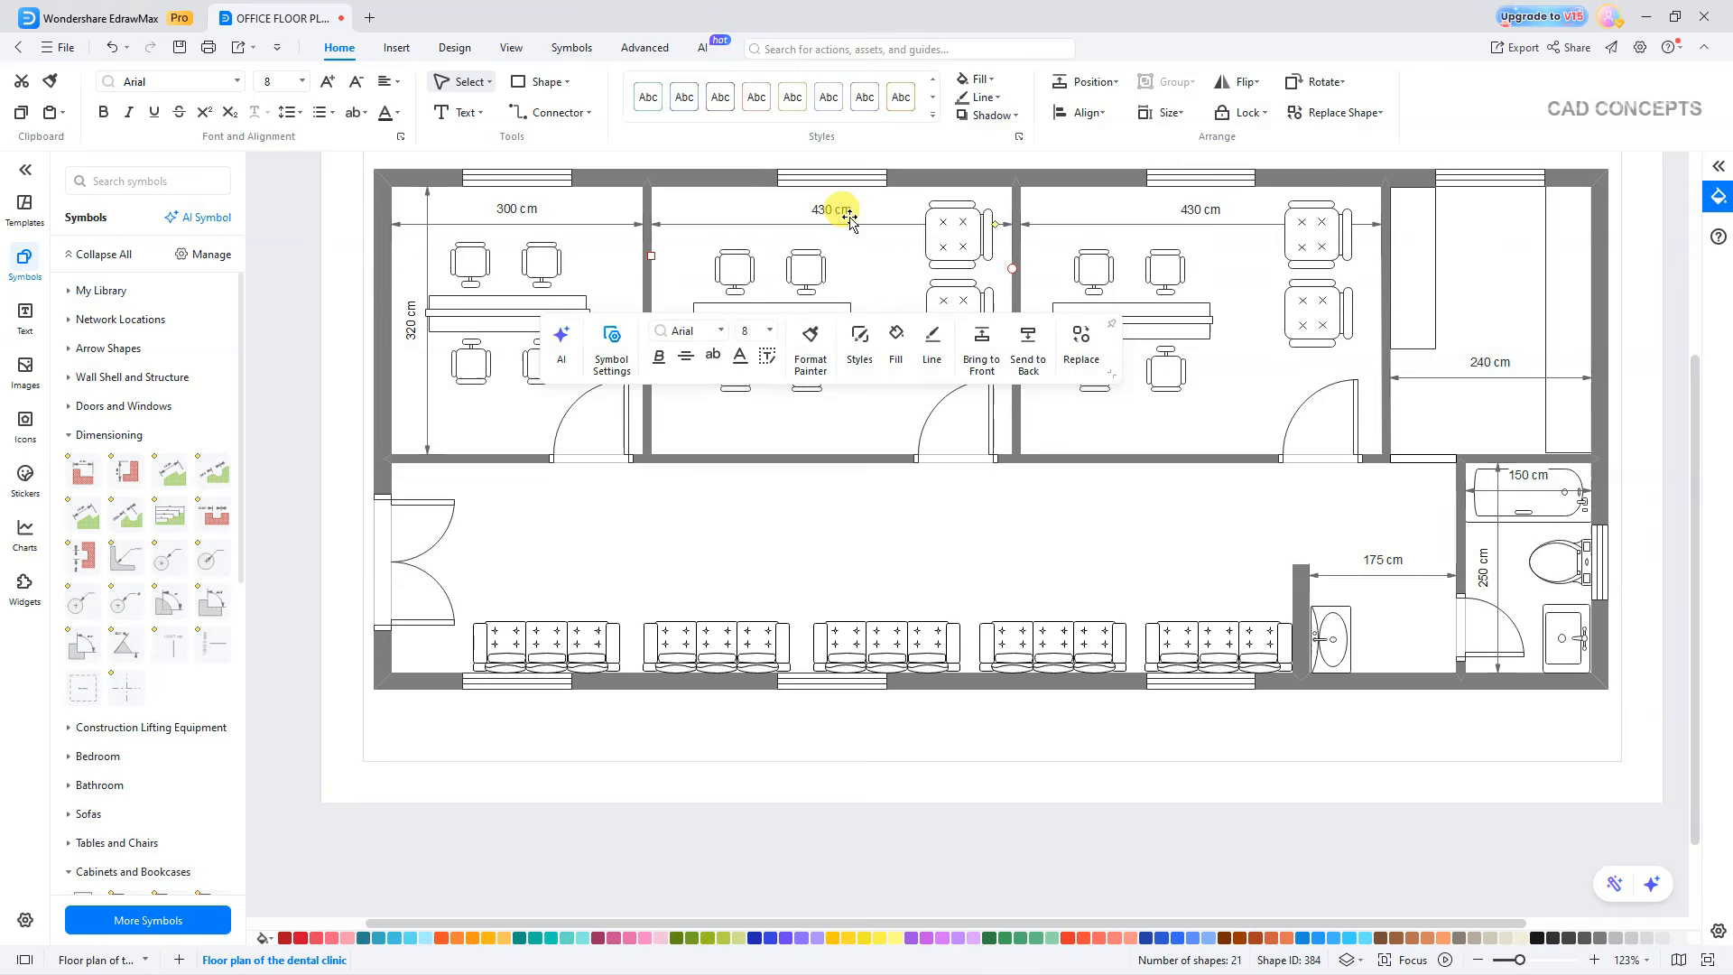
left_click(515, 213, "shift")
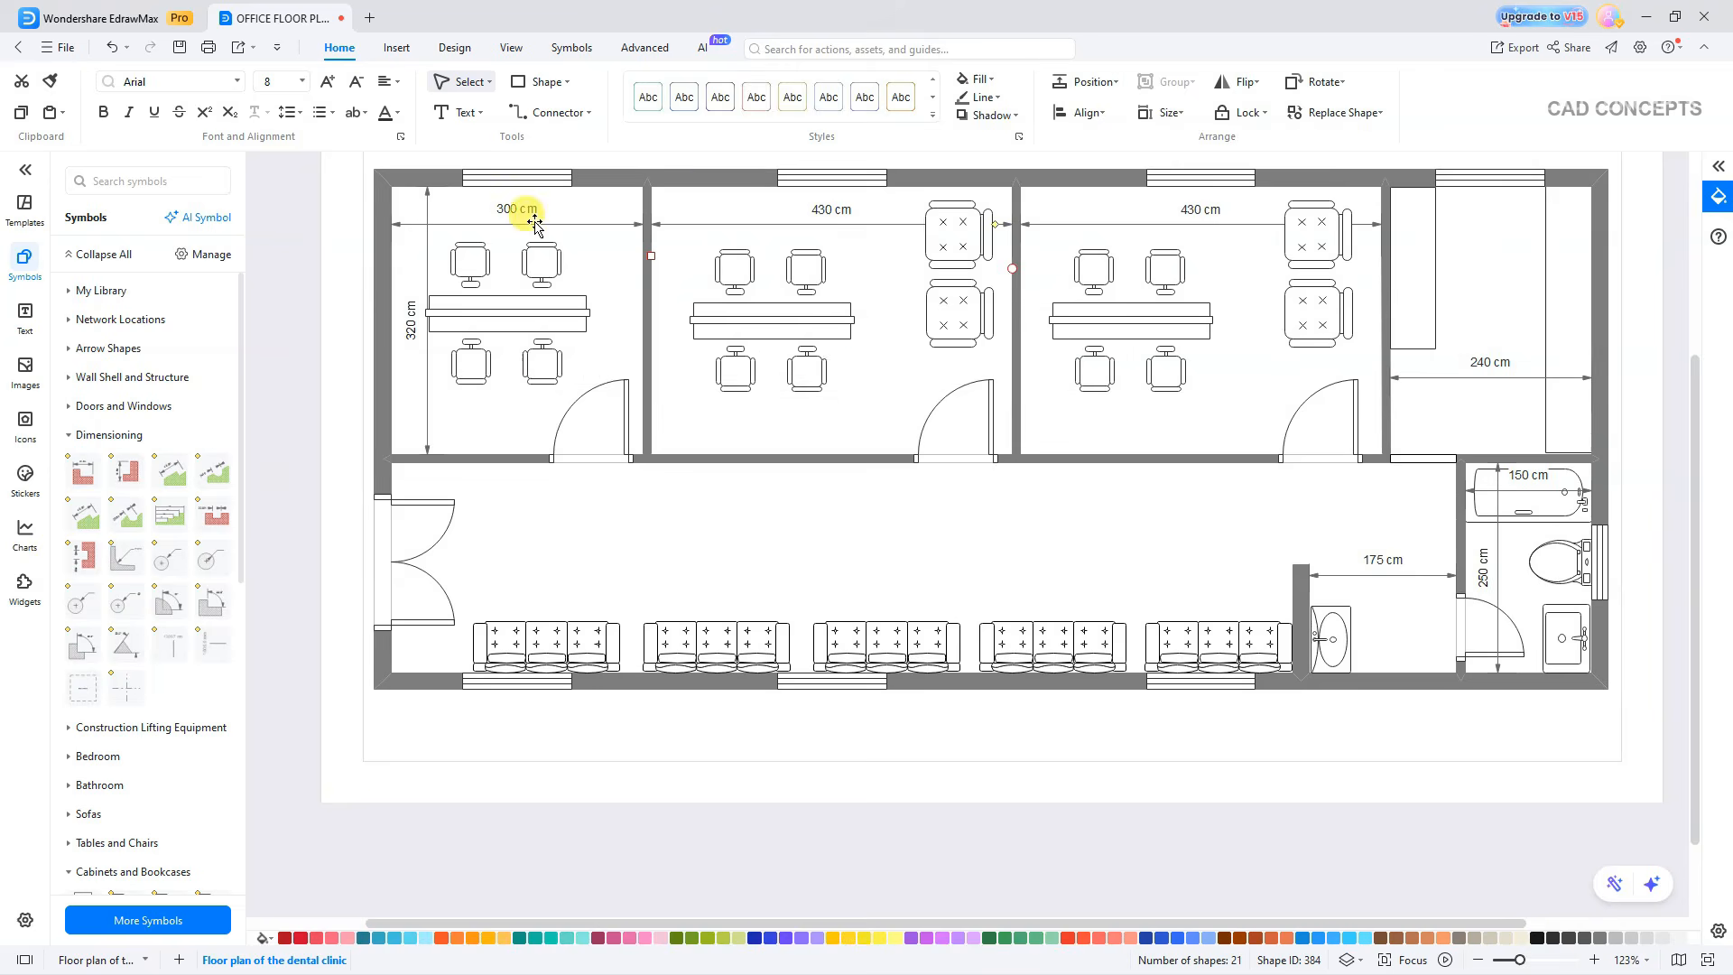
left_click(1164, 215)
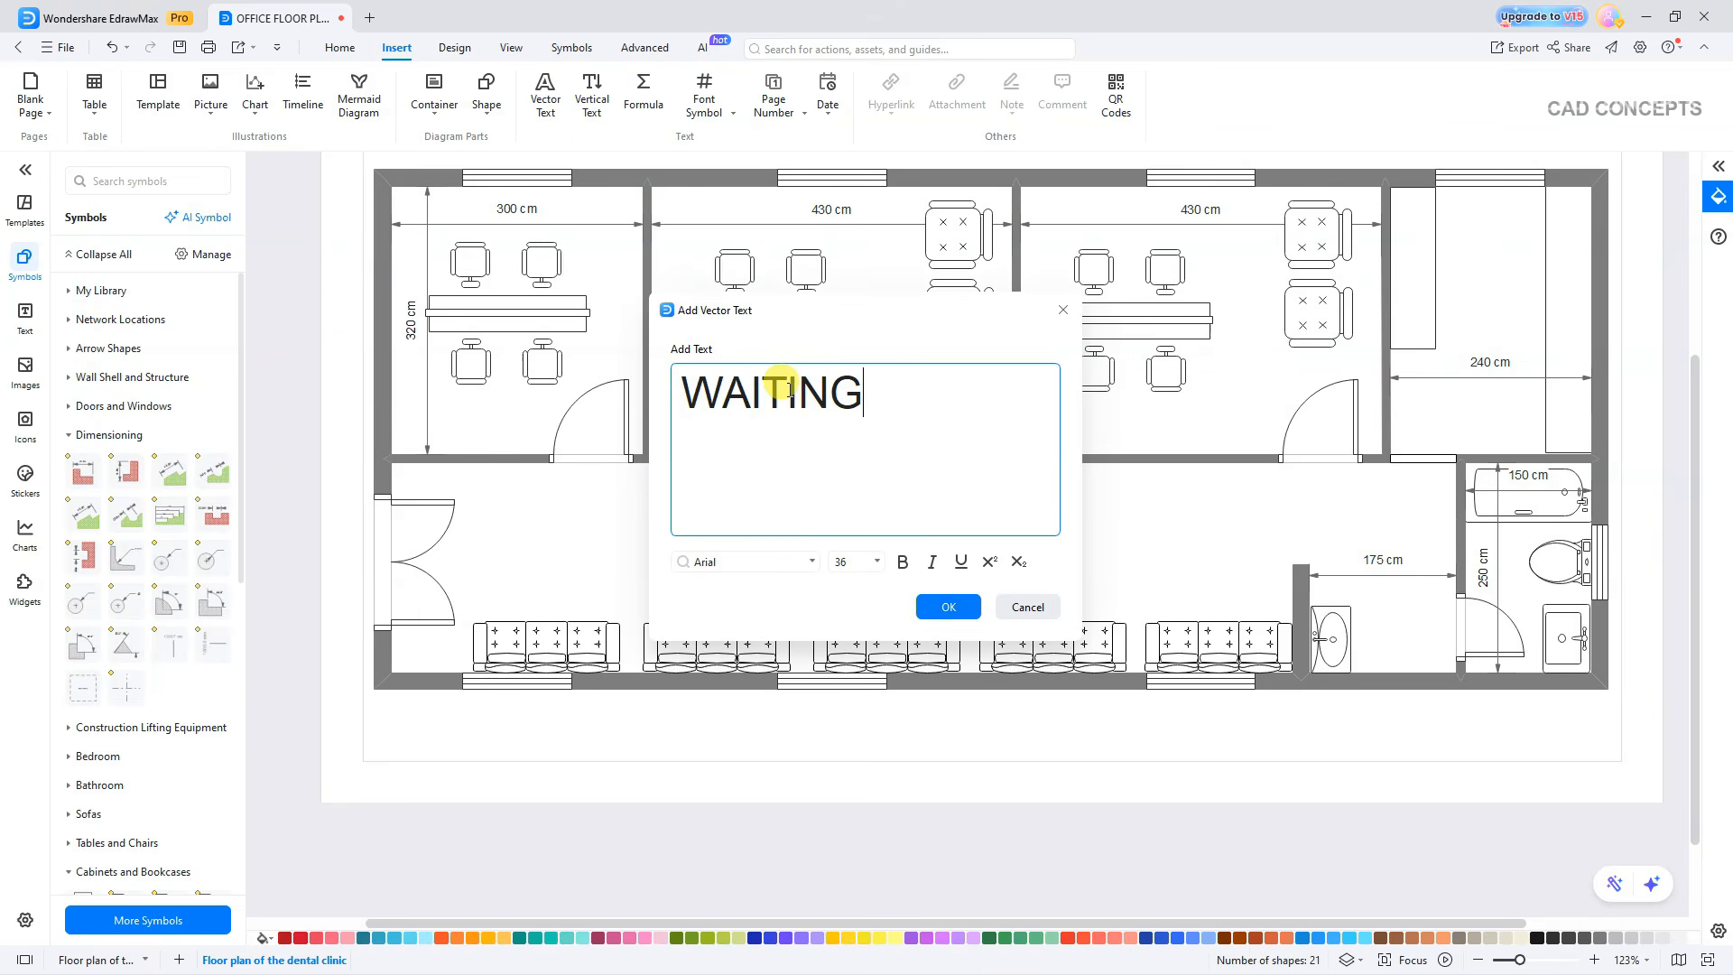
Add the vector text WAITING AREA and place a copy changed to OFFICE 1 in the first upper room.
type("AREA")
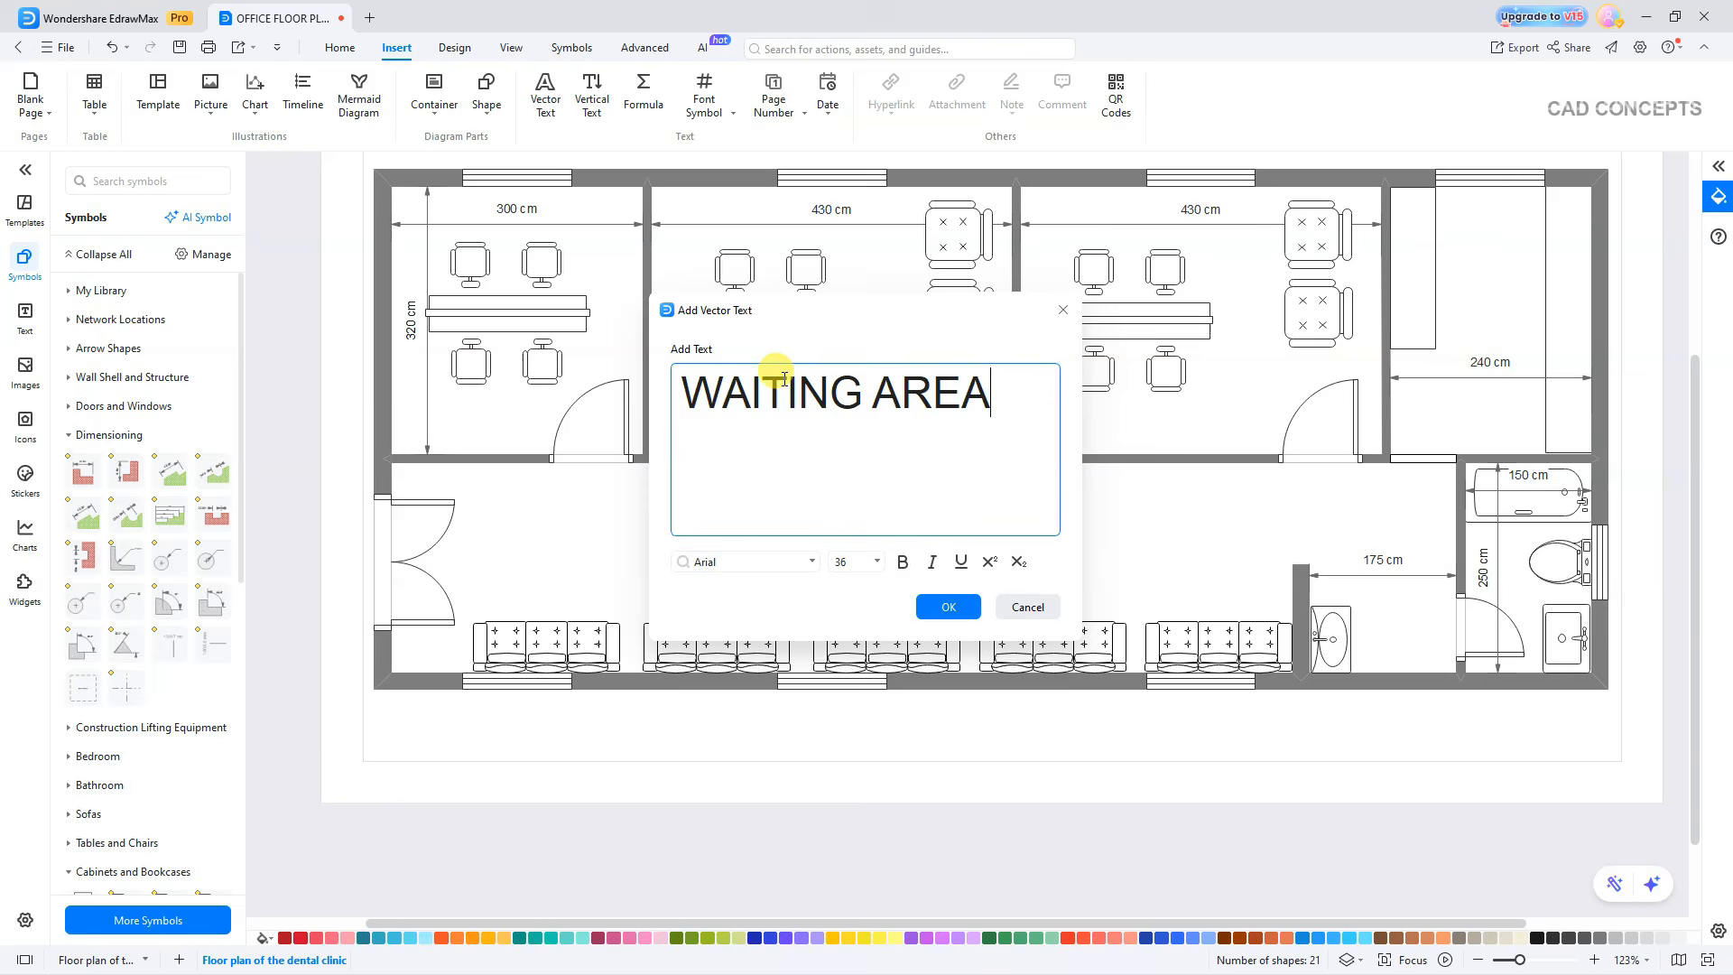
left_click(948, 607)
key("ctrl+v")
double_click(528, 405)
left_click_drag(1014, 405, 686, 372)
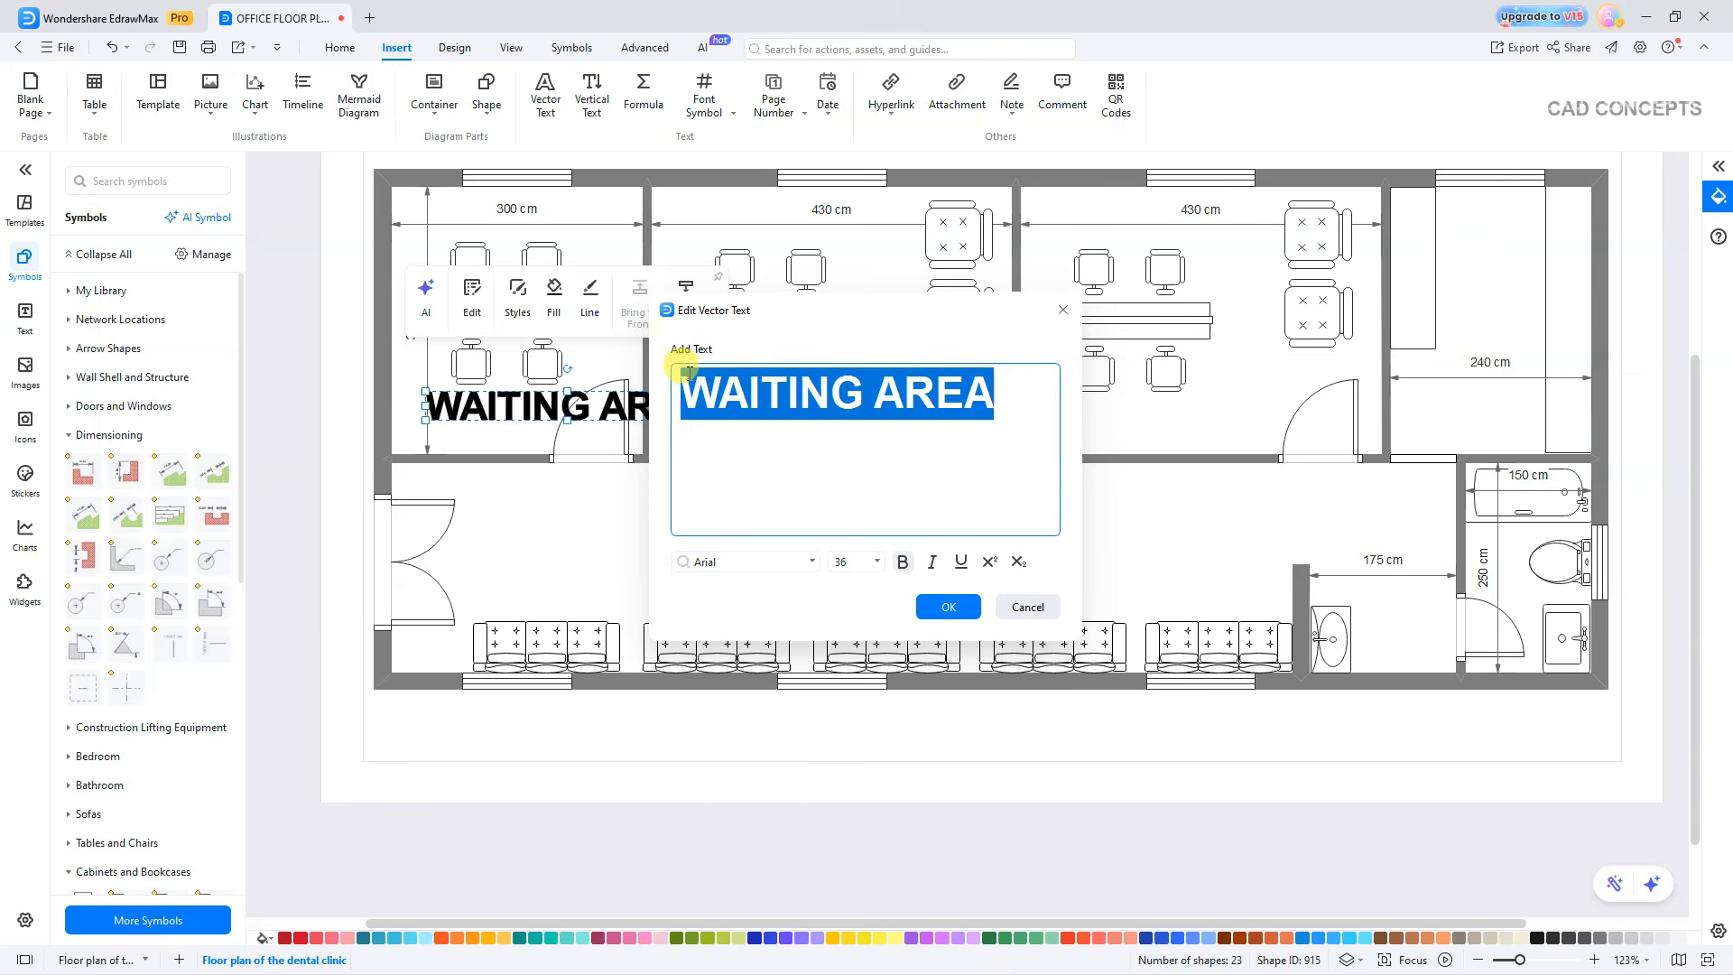
type("OFFICE 1")
left_click(947, 606)
Copy the OFFICE 1 label into the second upper room and change its text to OFFICE 2.
key("ctrl+v")
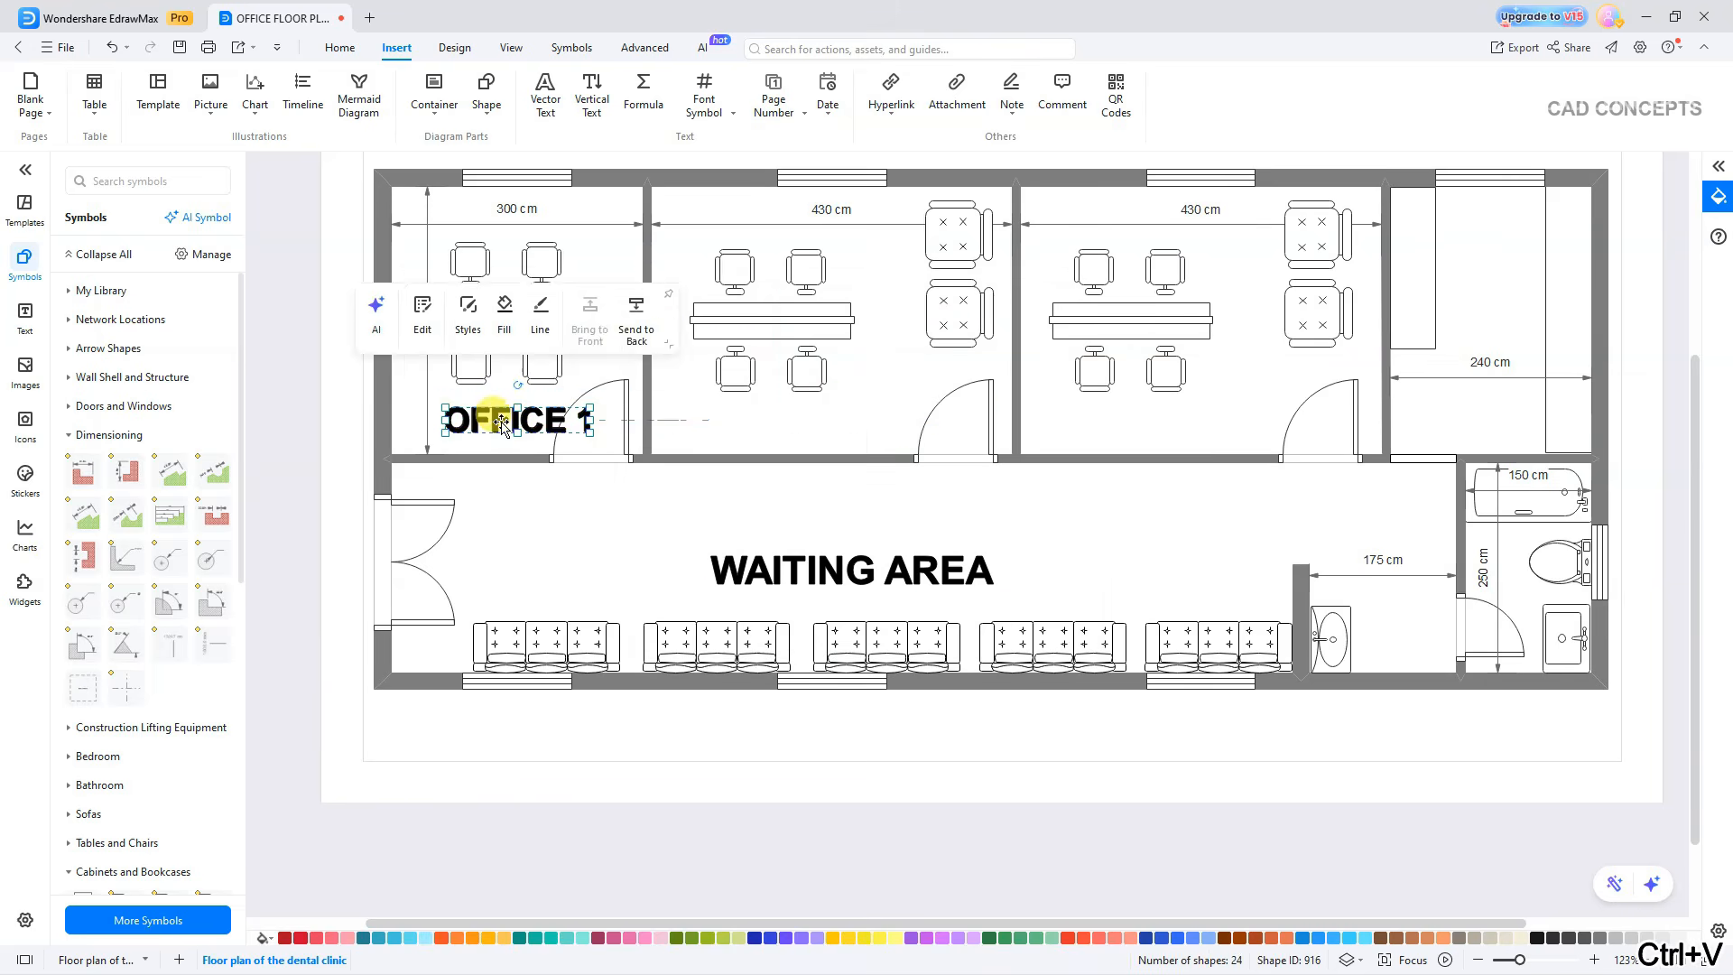
left_click_drag(503, 419, 788, 407)
left_click(789, 414)
double_click(789, 414)
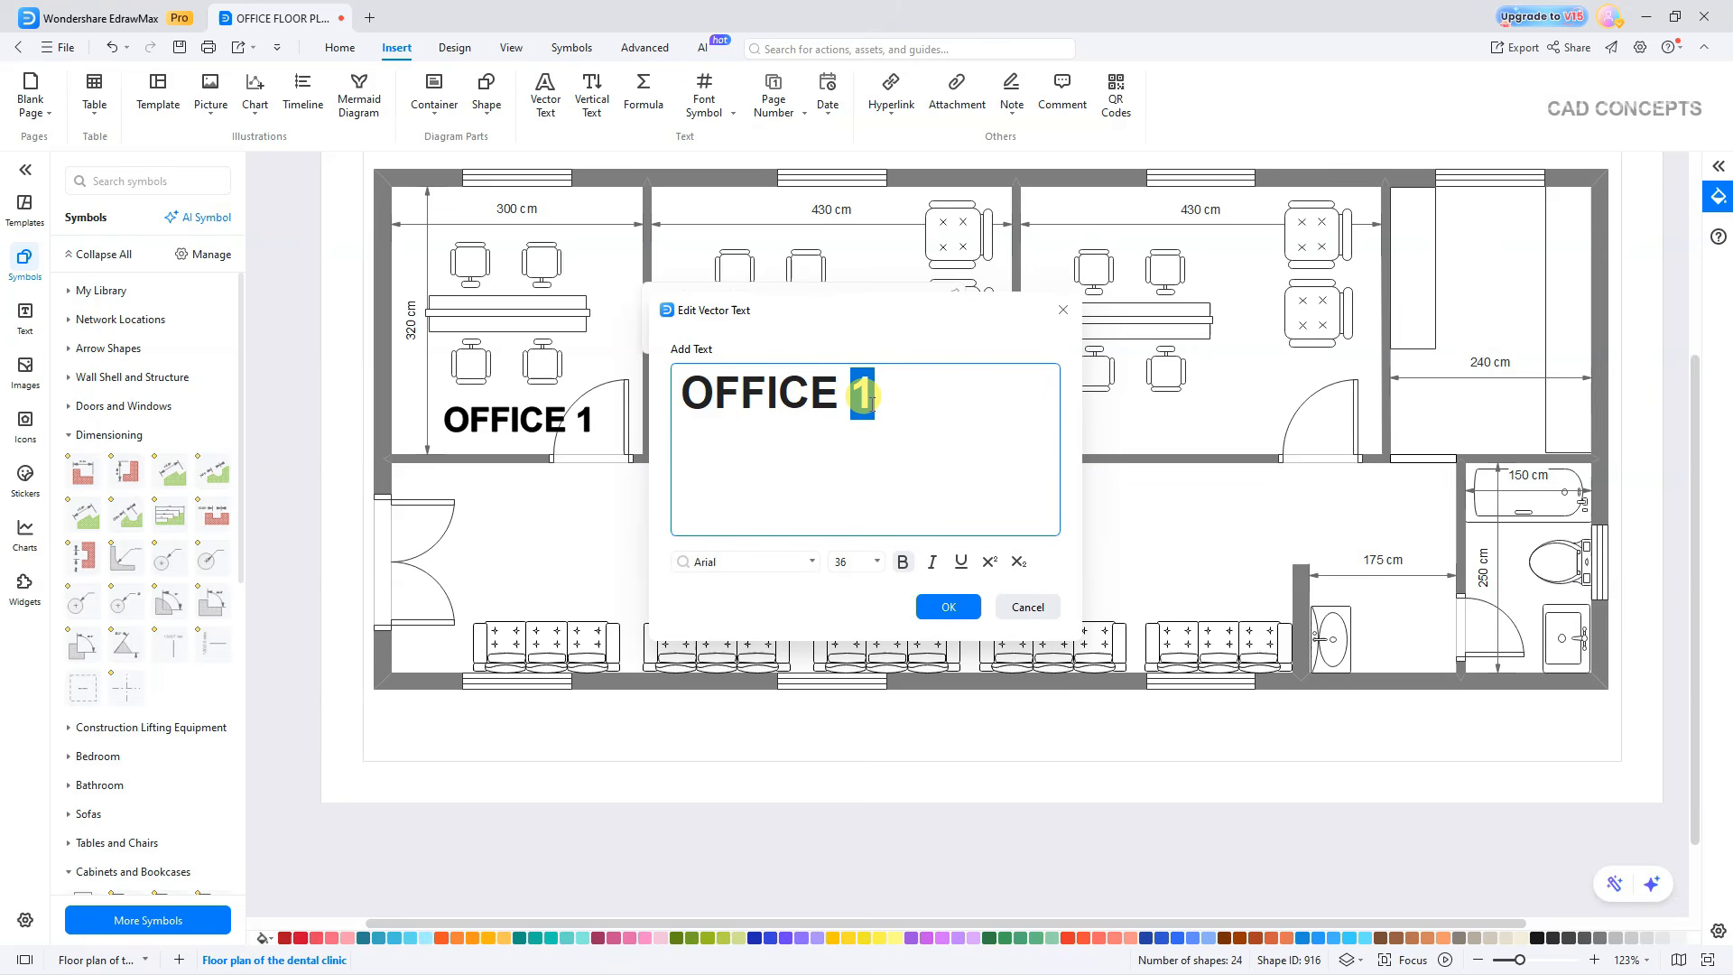
type("2")
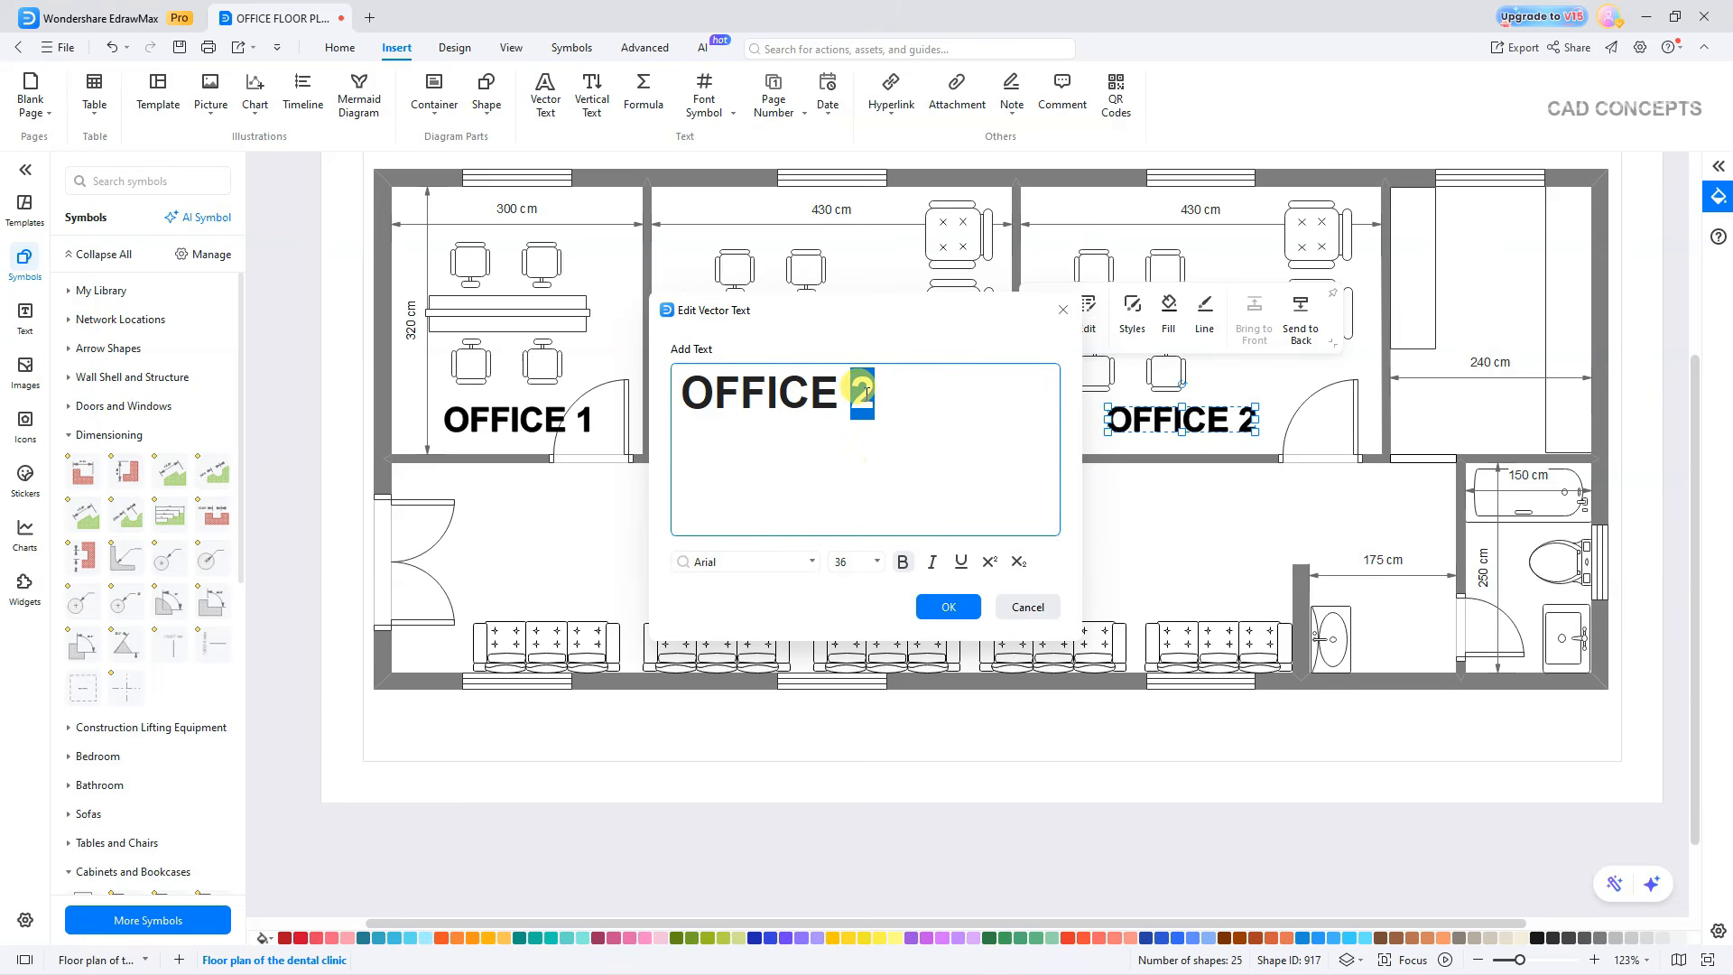
Change the copied label in the third upper room to OFFICE 3.
left_click_drag(853, 395, 882, 464)
type("3")
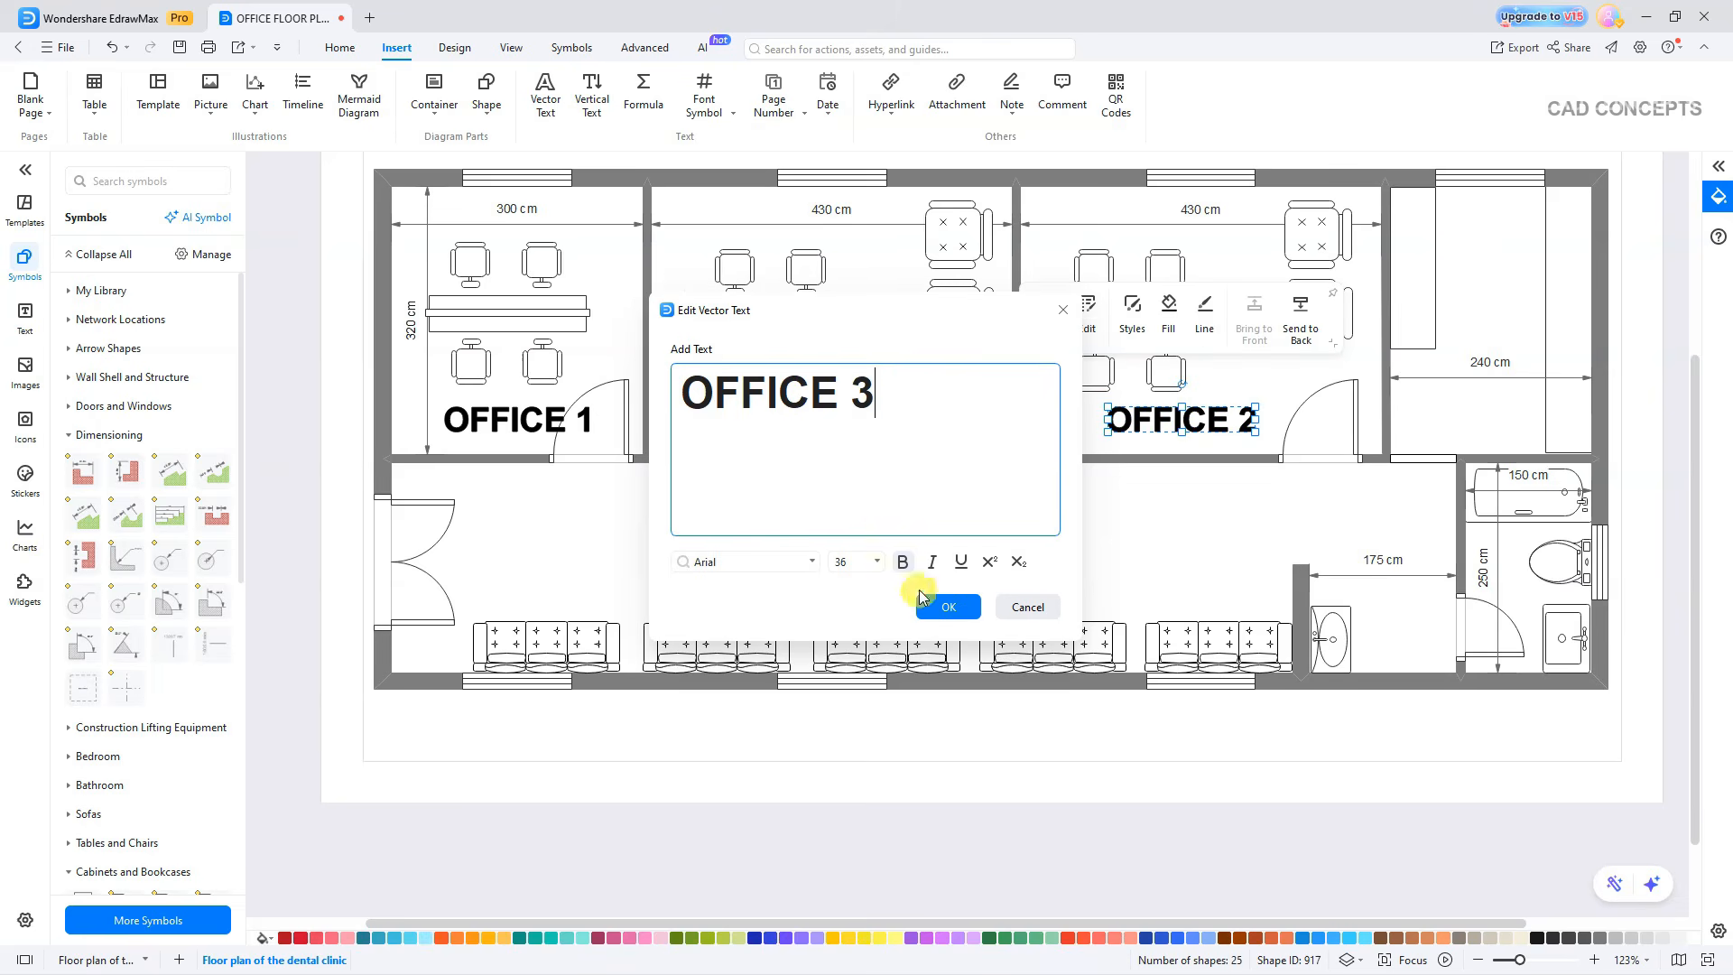
left_click(923, 599)
left_click(1184, 570)
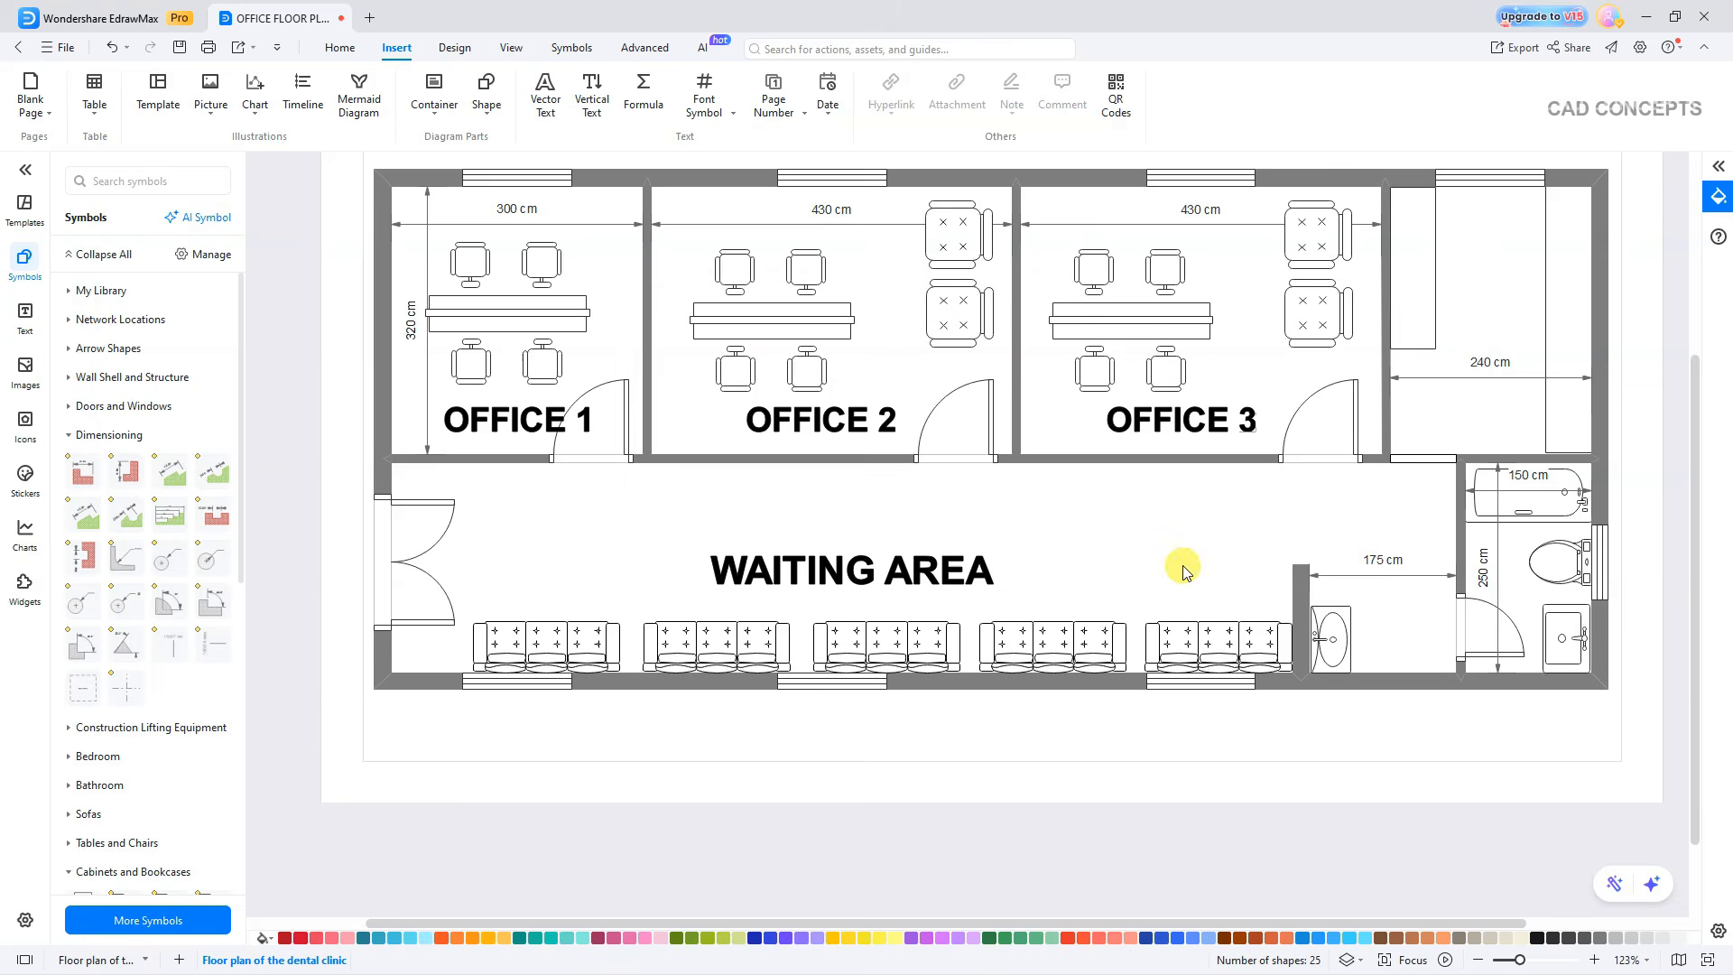
Copy the OFFICE 3 label into the fourth upper room, change its text to STORE and position it below the 240 cm dimension.
left_click(1195, 421)
key("ctrl+v")
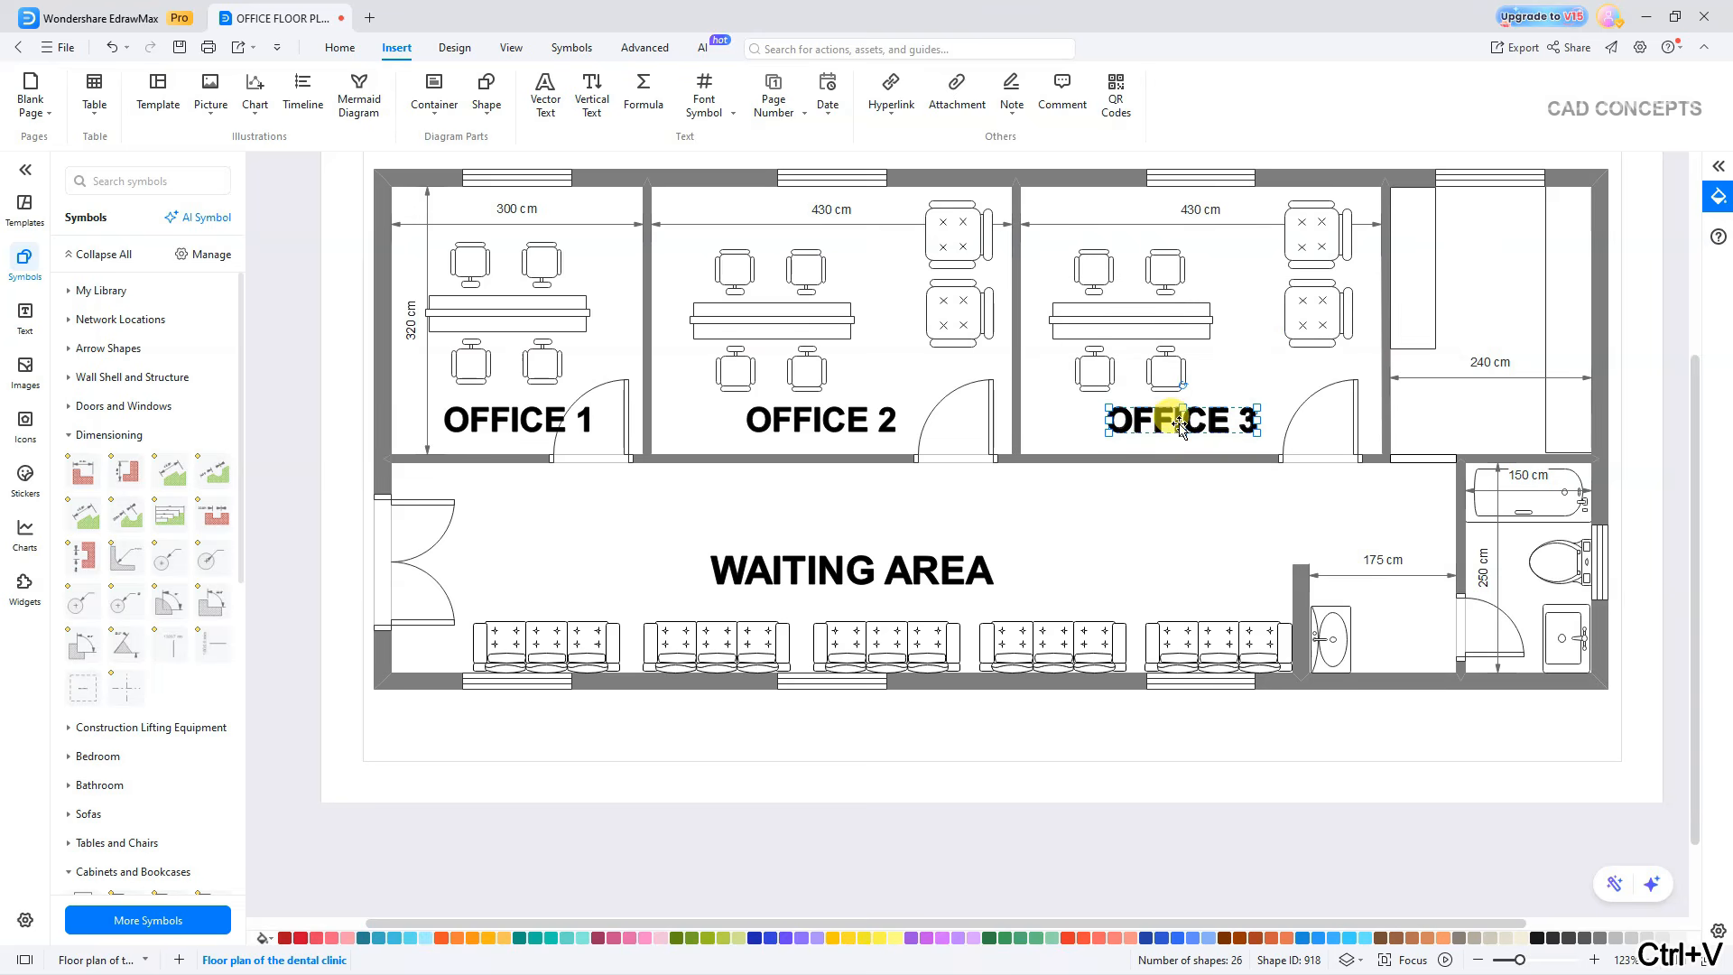
left_click_drag(1172, 418, 1472, 415)
double_click(1472, 417)
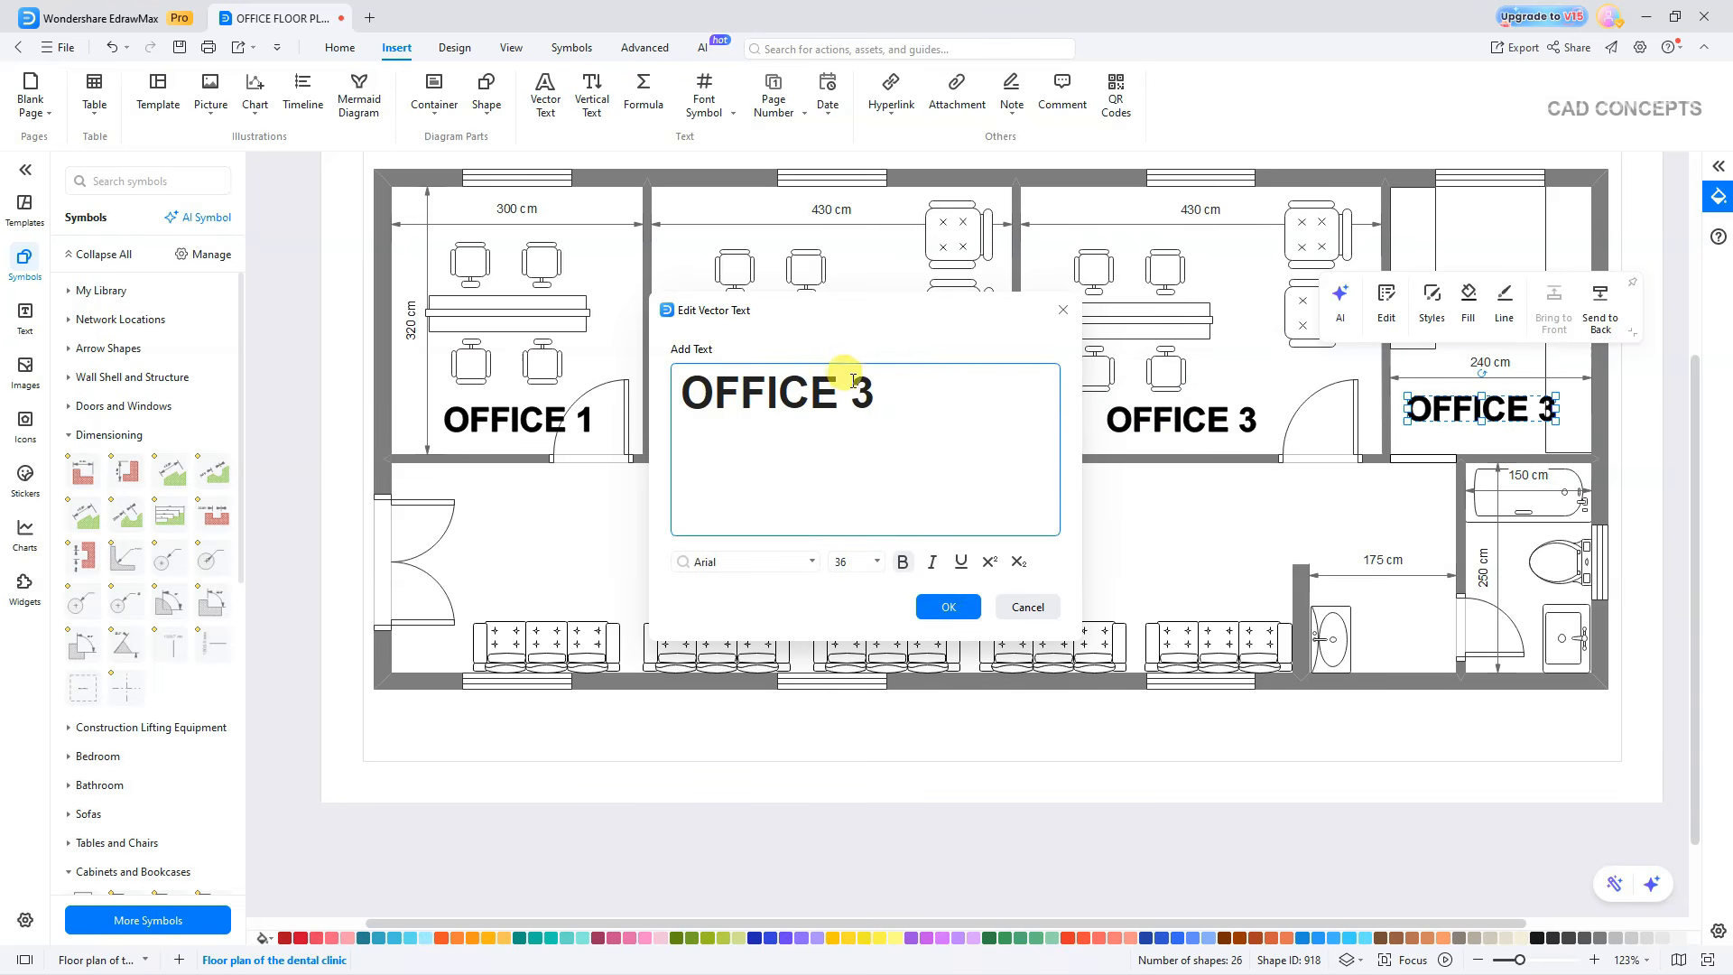
key("ctrl+a")
type("S")
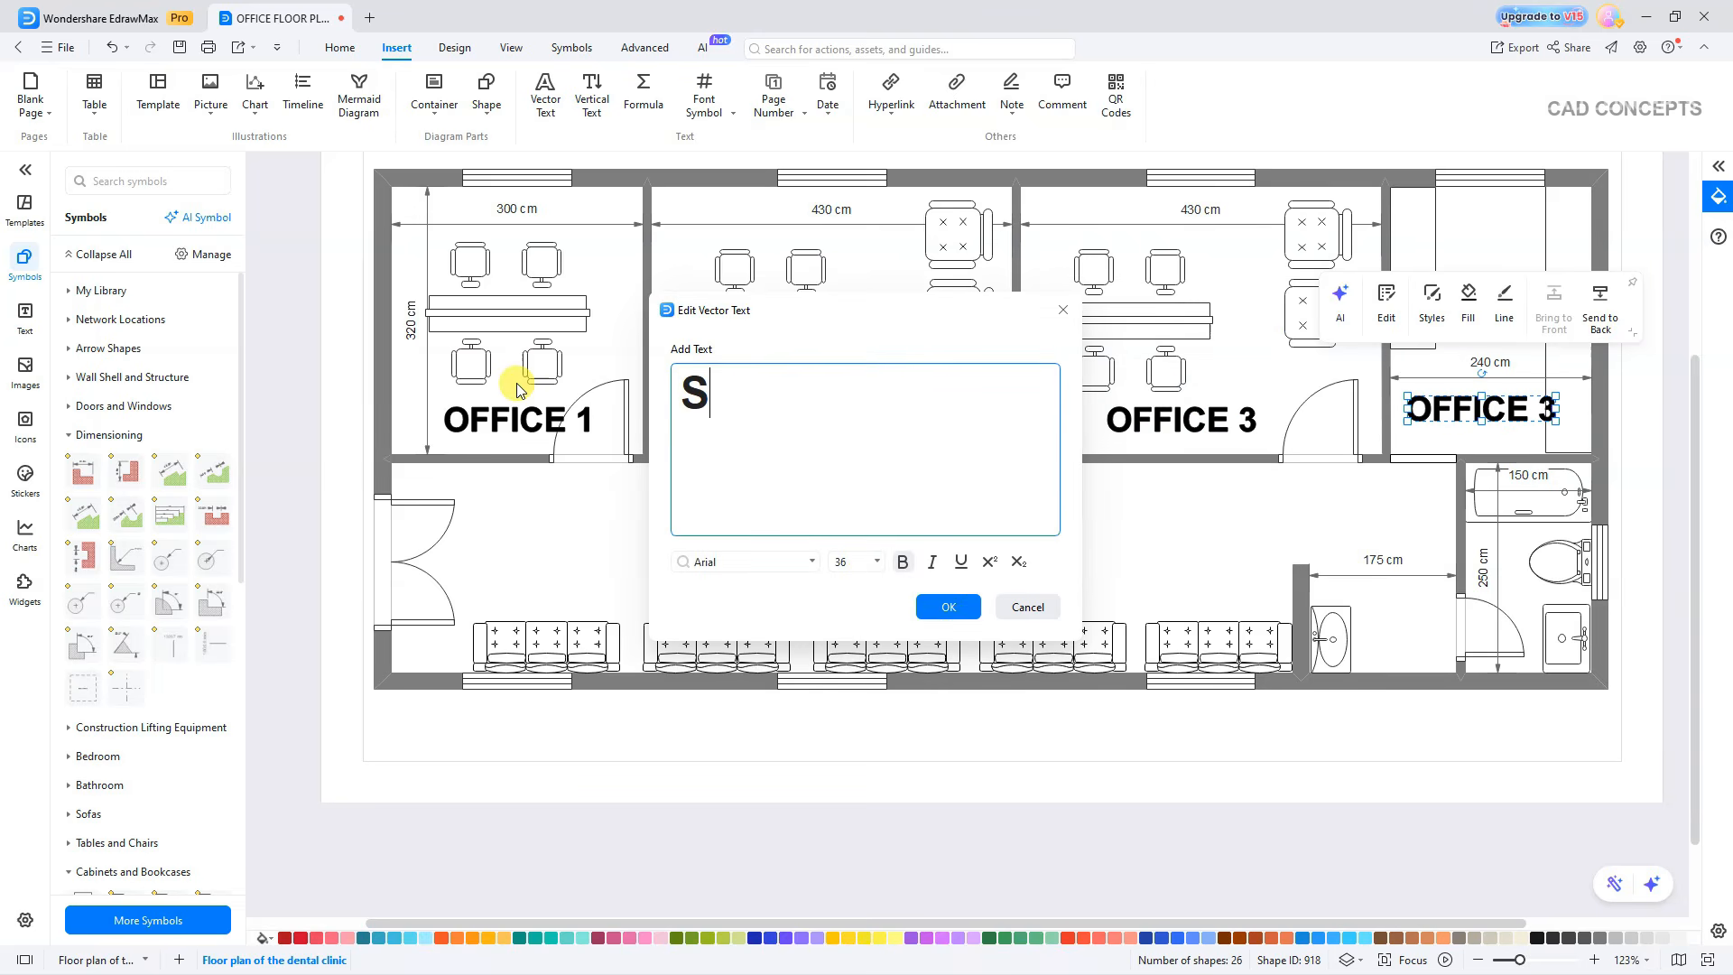
left_click(948, 606)
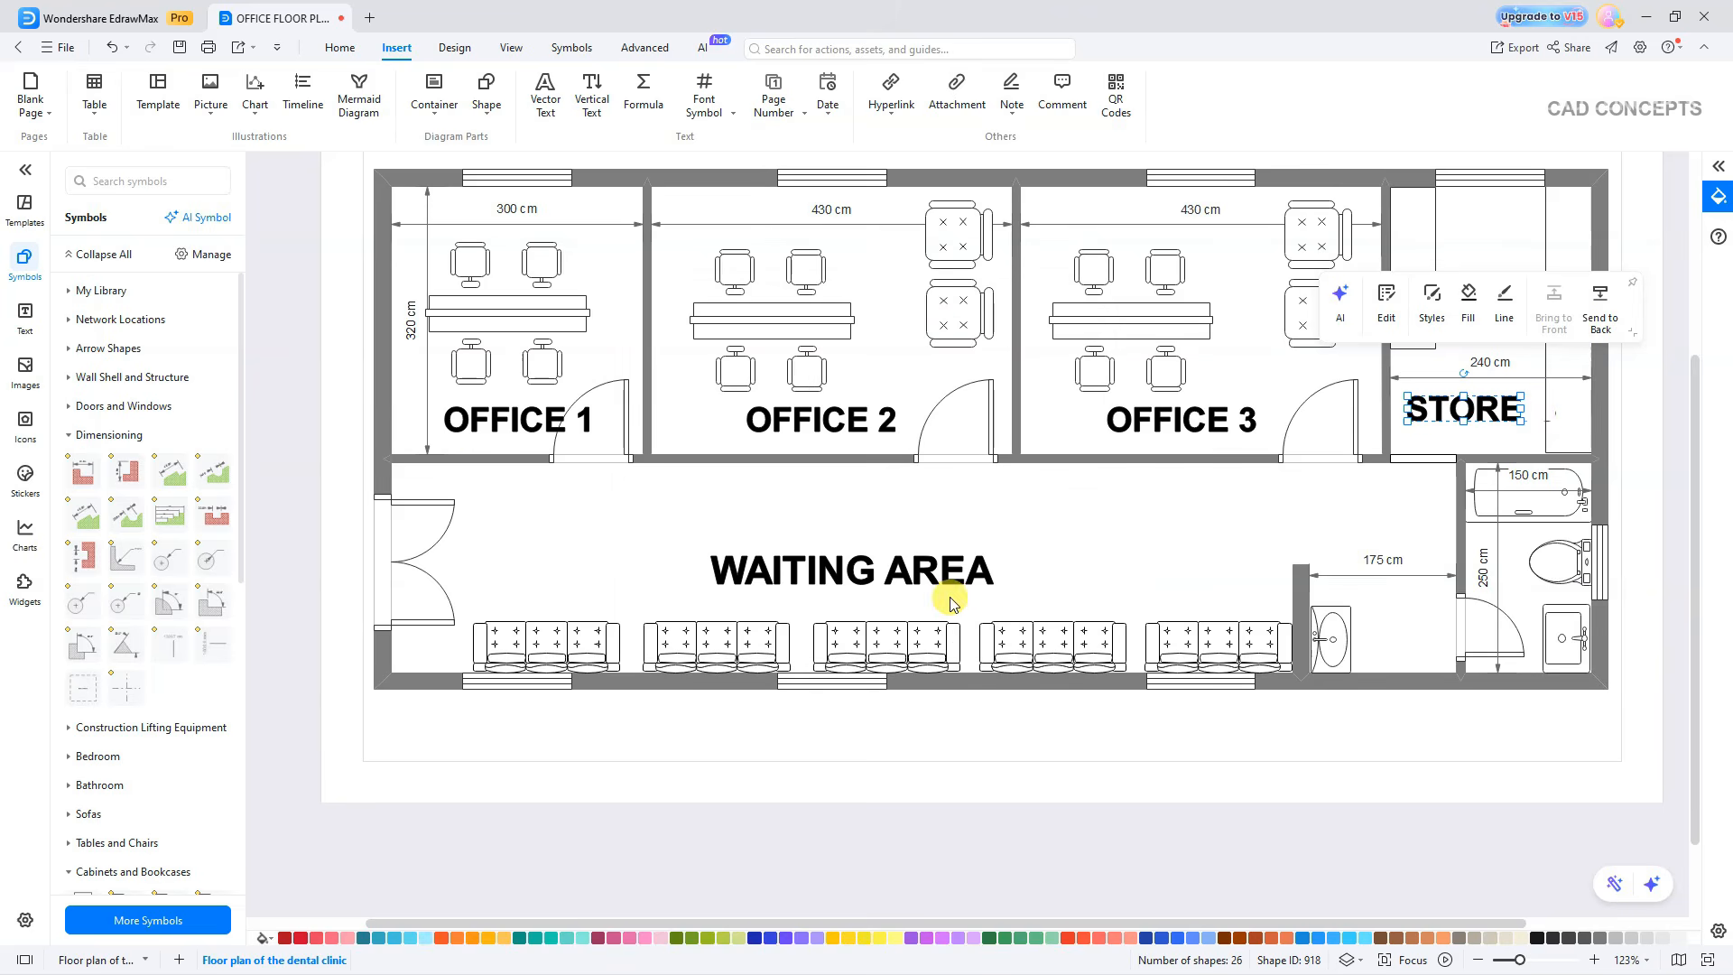
mouse_move(1541, 417)
left_mouse_down()
mouse_move(1498, 416)
mouse_move(1524, 415)
left_mouse_up()
Copy the STORE label into the corner bathroom and change its text to BATH.
key("ctrl+v")
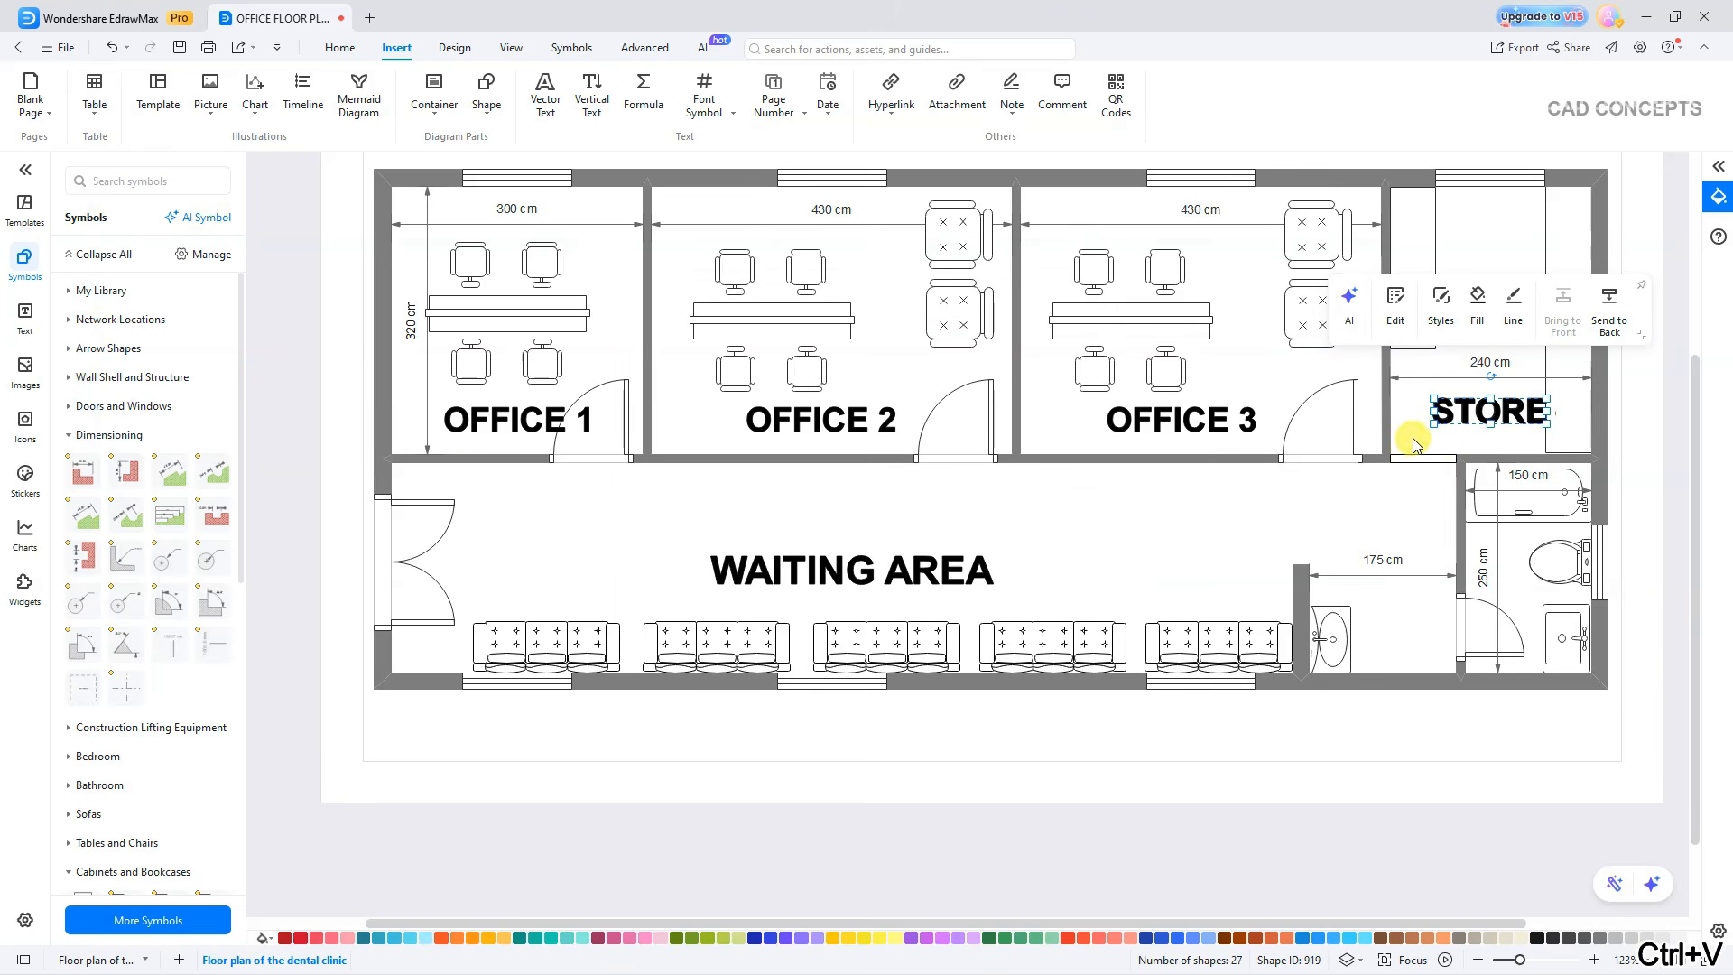
left_click_drag(1463, 566, 1502, 594)
double_click(1503, 594)
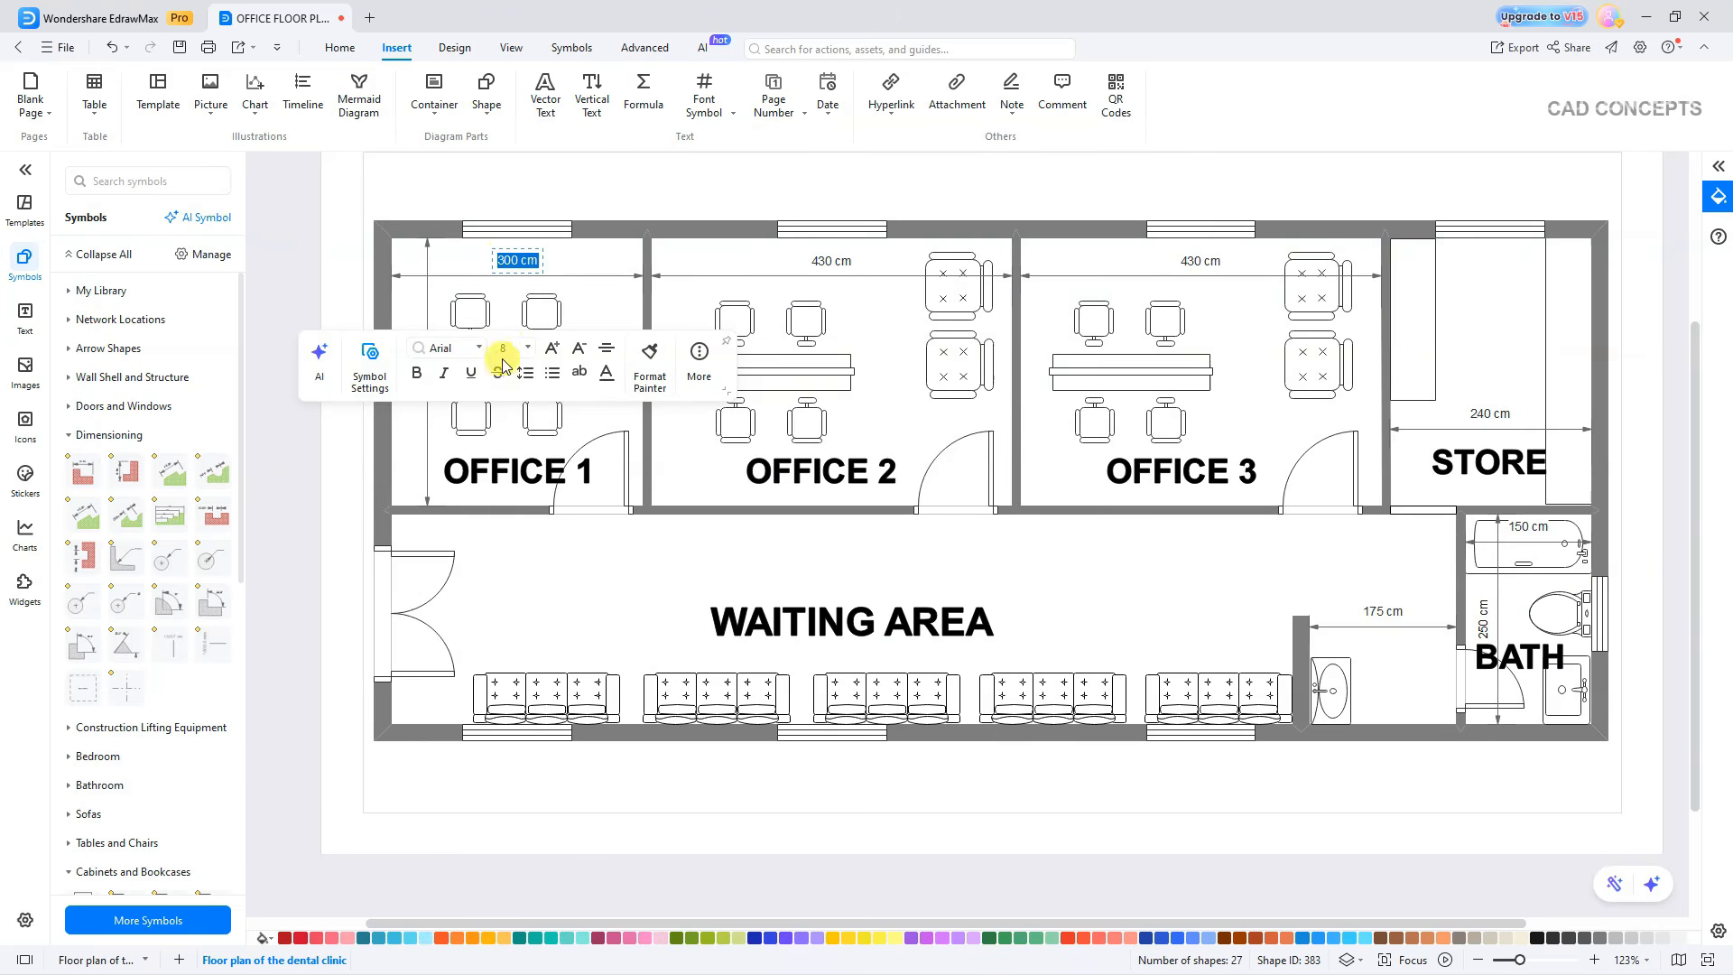
Set the font size of the first office's 300 cm dimension text to 16.
left_click(527, 350)
left_click(511, 556)
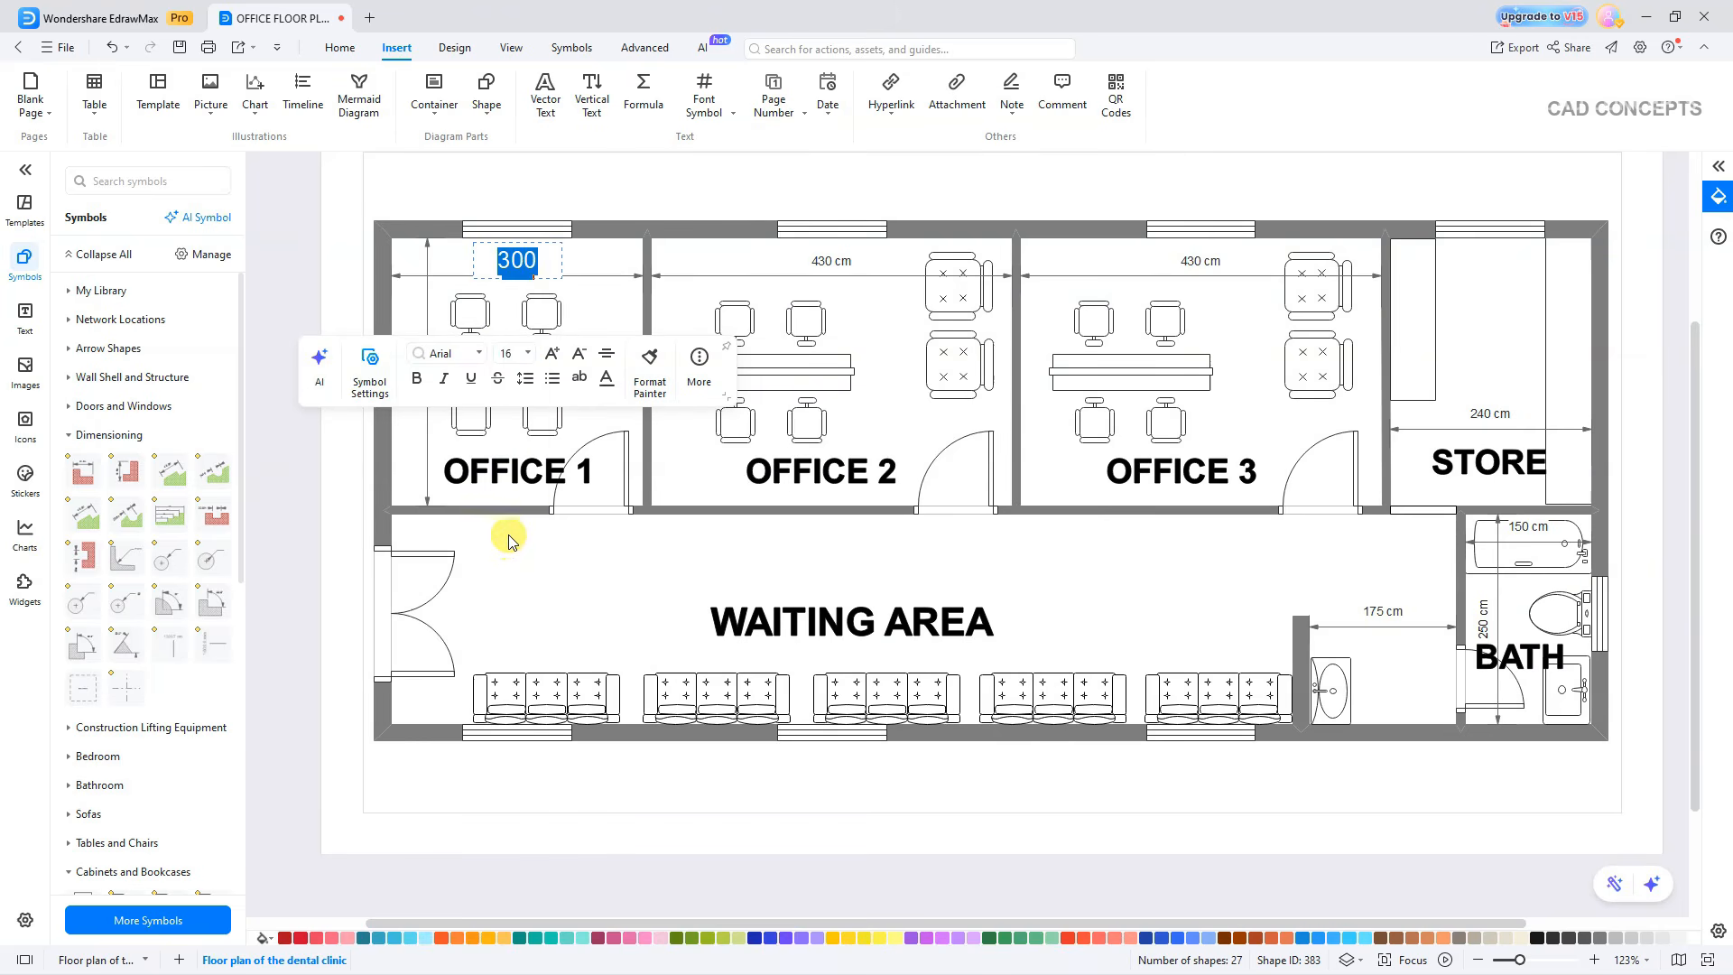
left_click(386, 363)
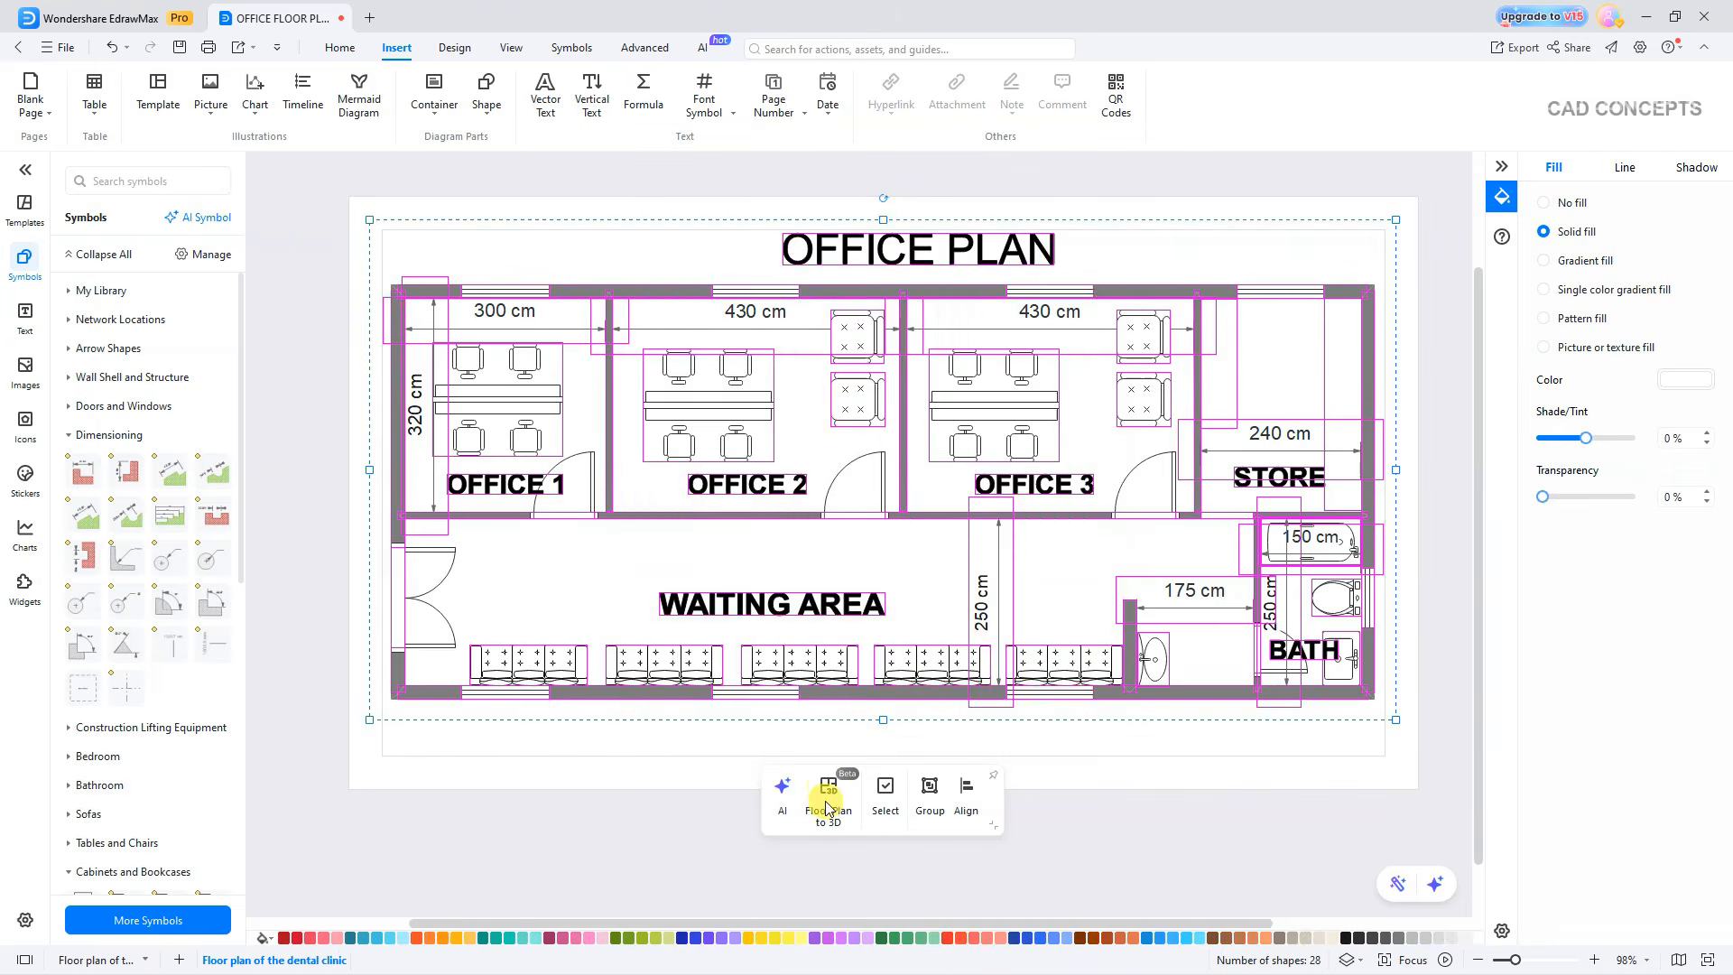
Generate a 3D rendering of the selected floor plan in the Modern Minimalist style.
left_click(828, 794)
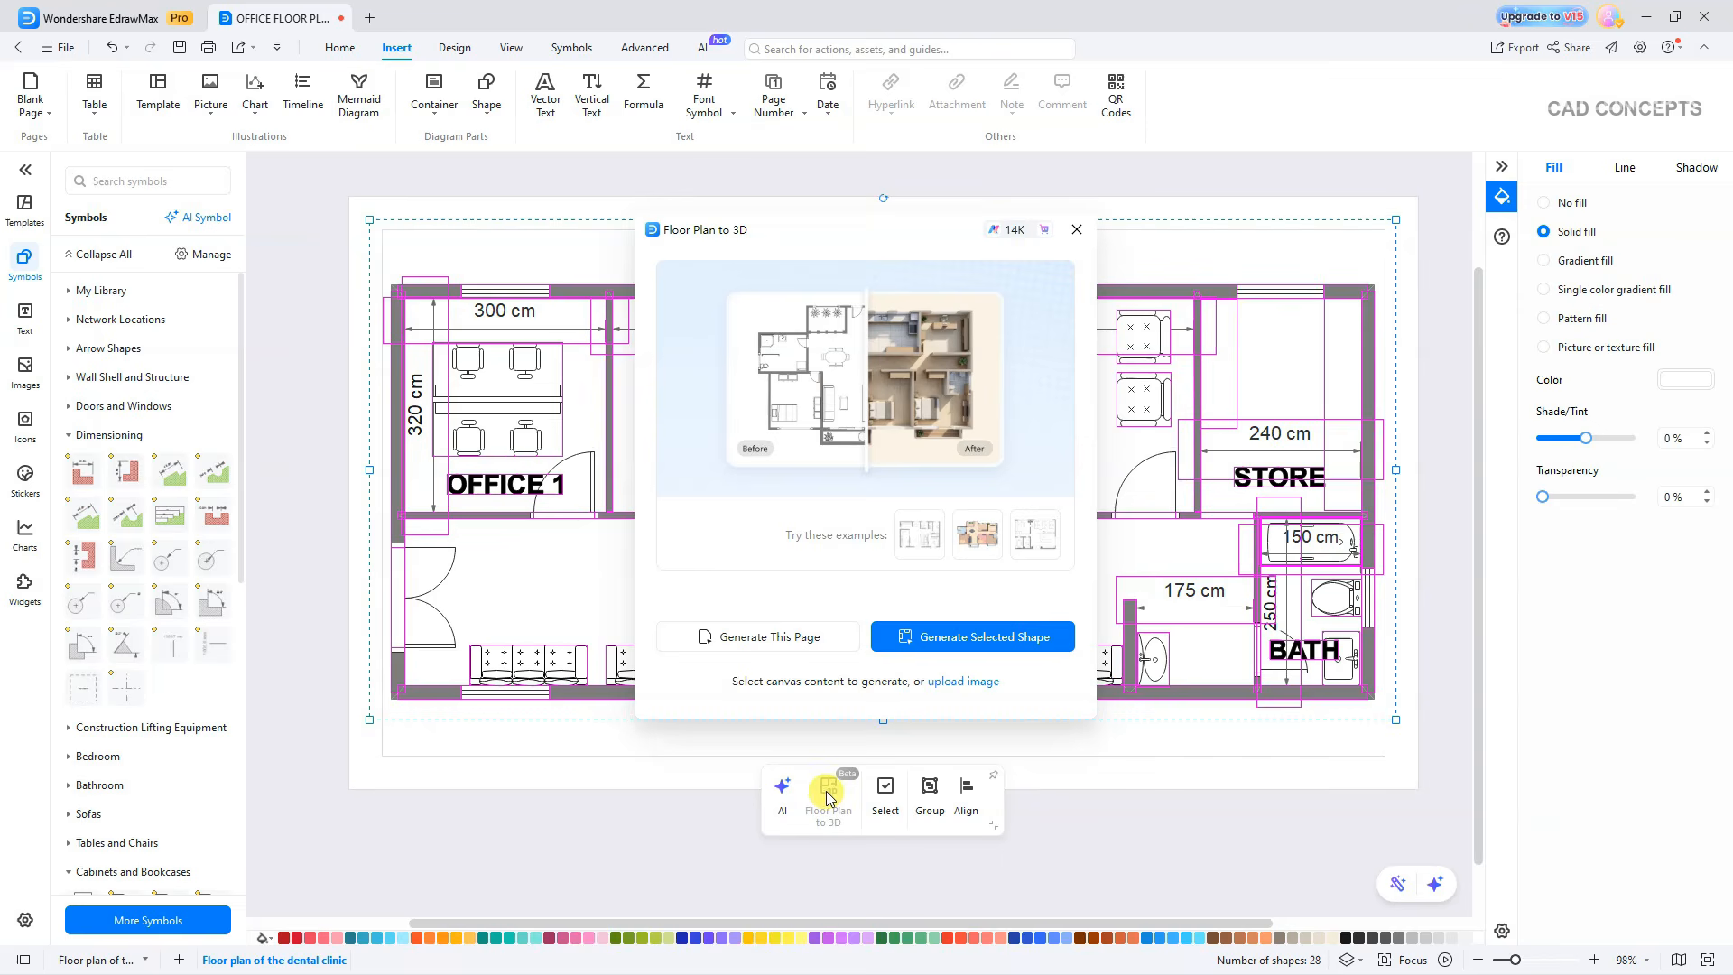
left_click(992, 634)
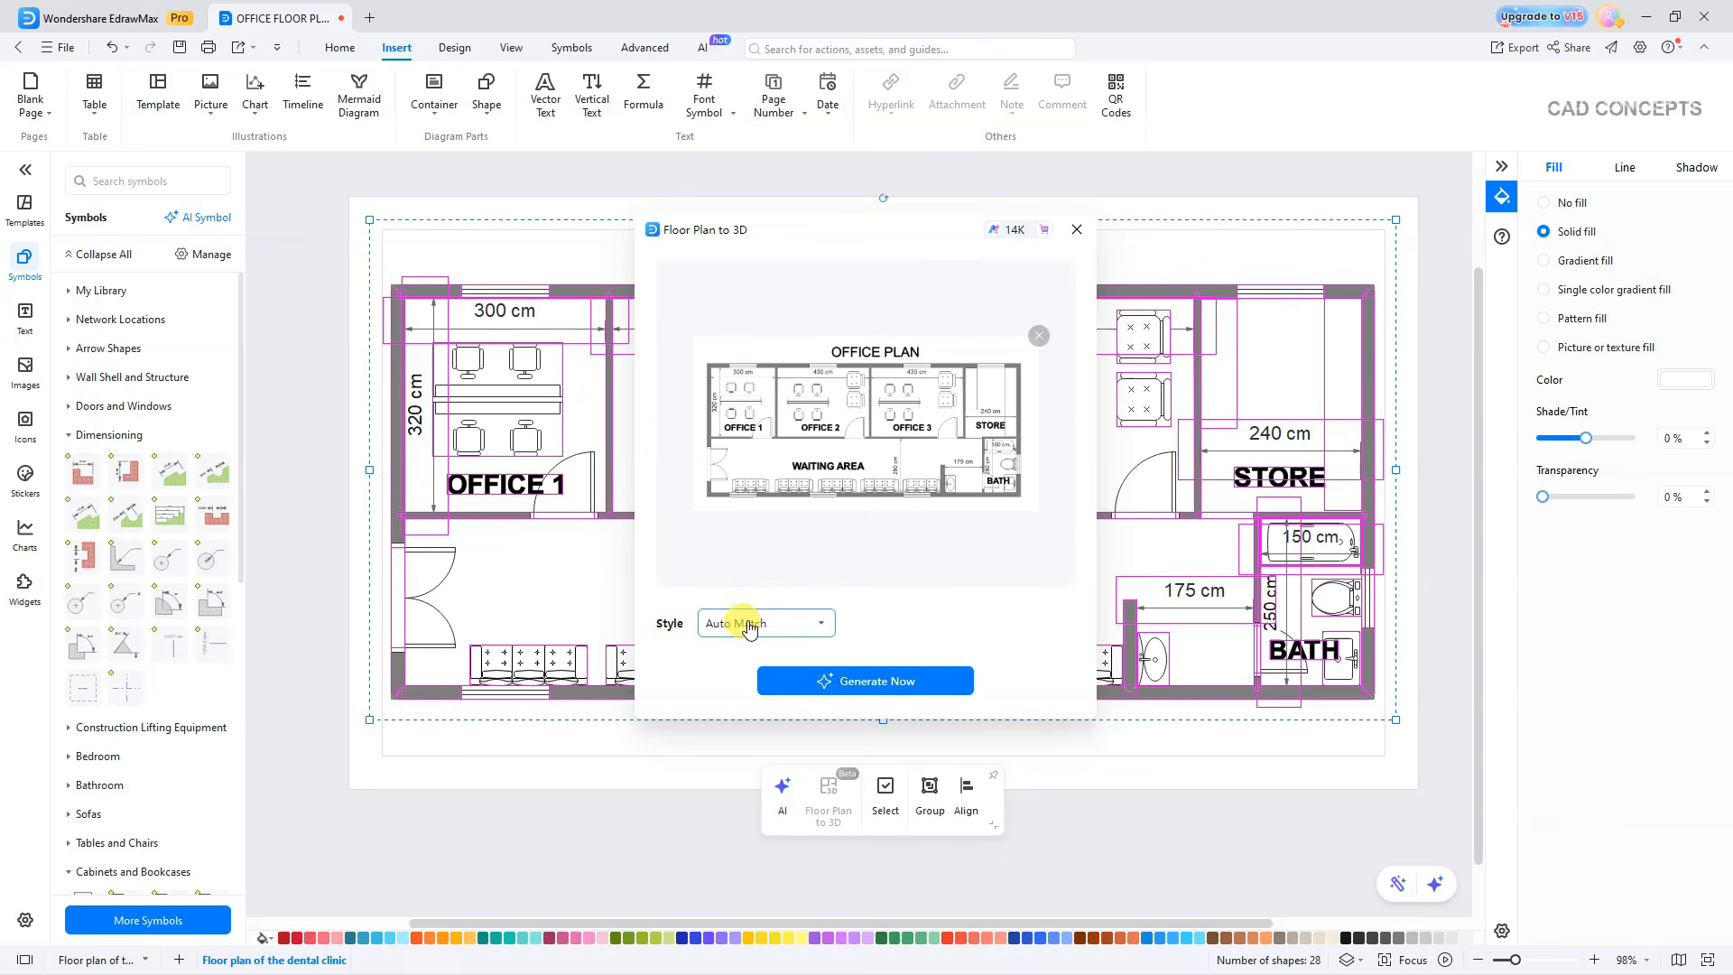
left_click(747, 624)
left_click(756, 521)
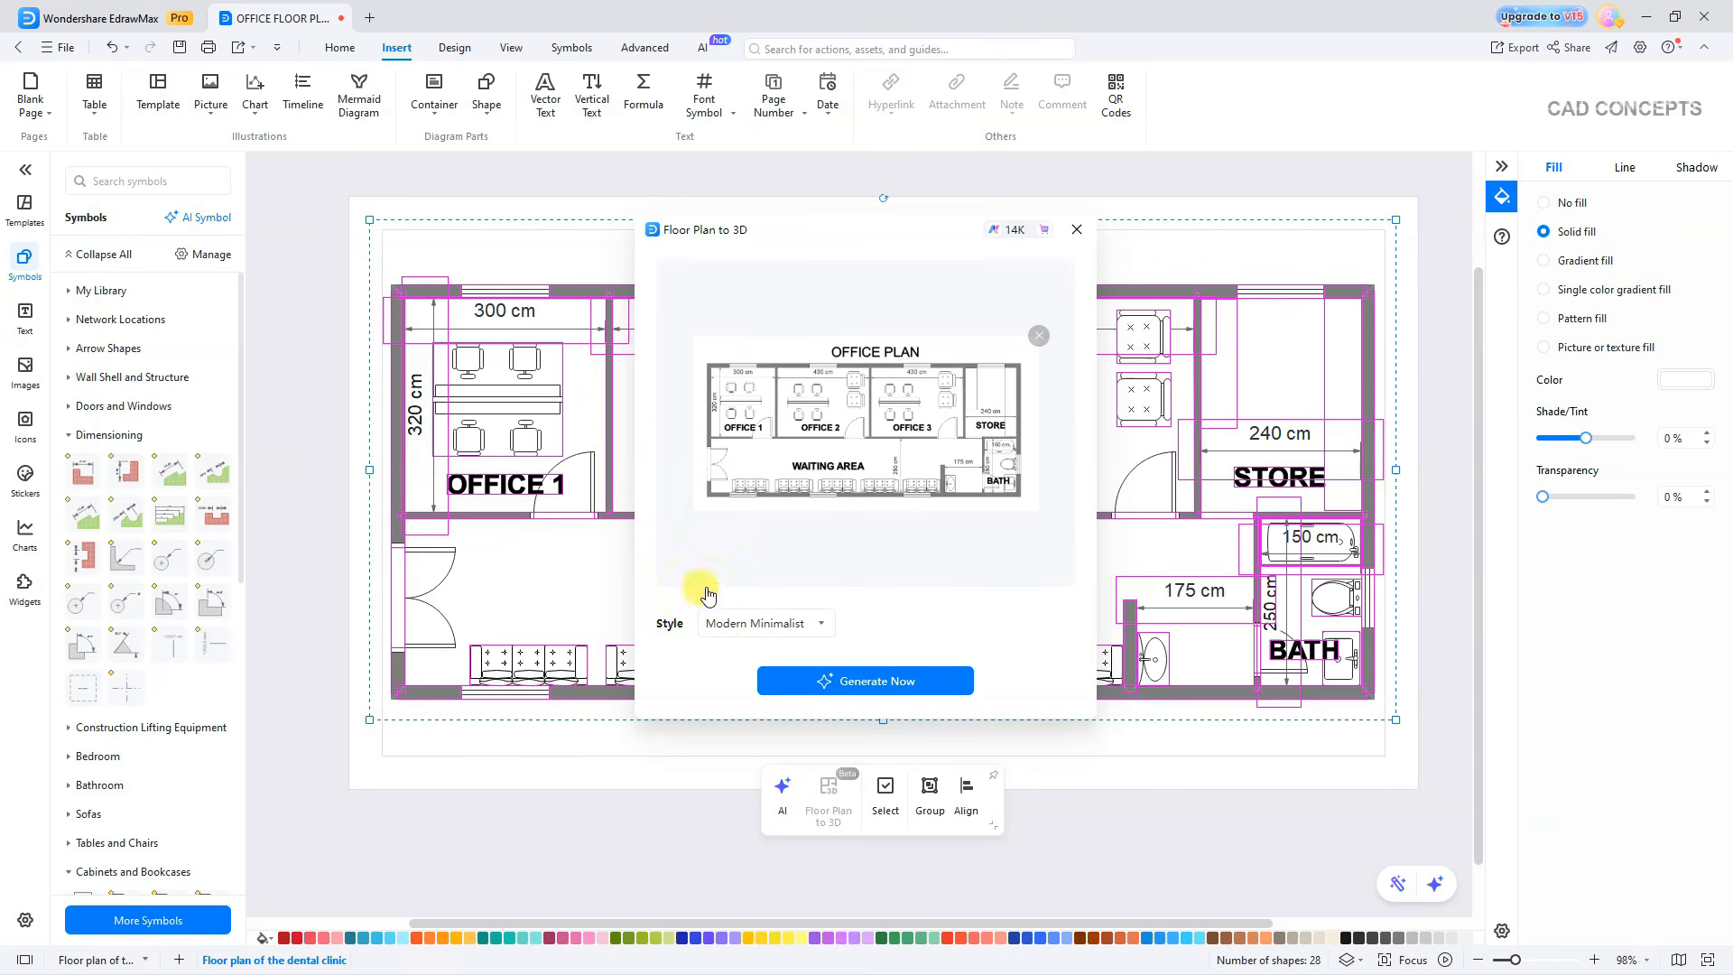
left_click(930, 675)
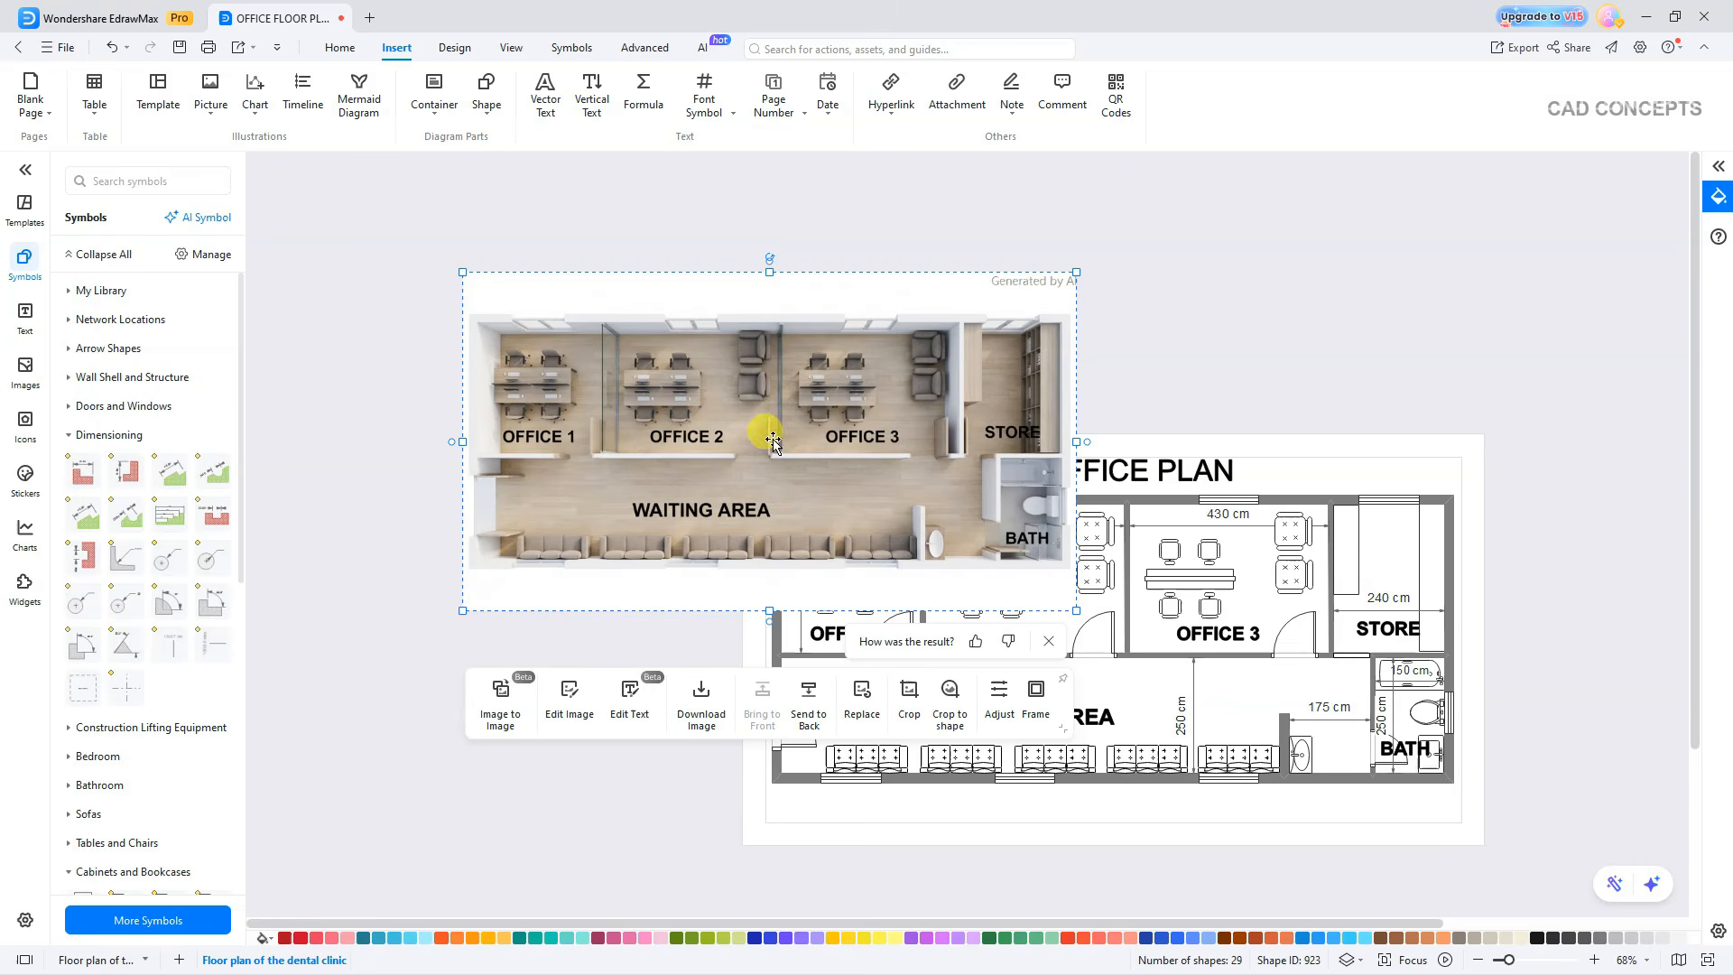
Download the 3D rendering as OFFICE FLOOR PLAN.png and inspect its rooms up close in the image viewer.
left_click(690, 707)
key("Return")
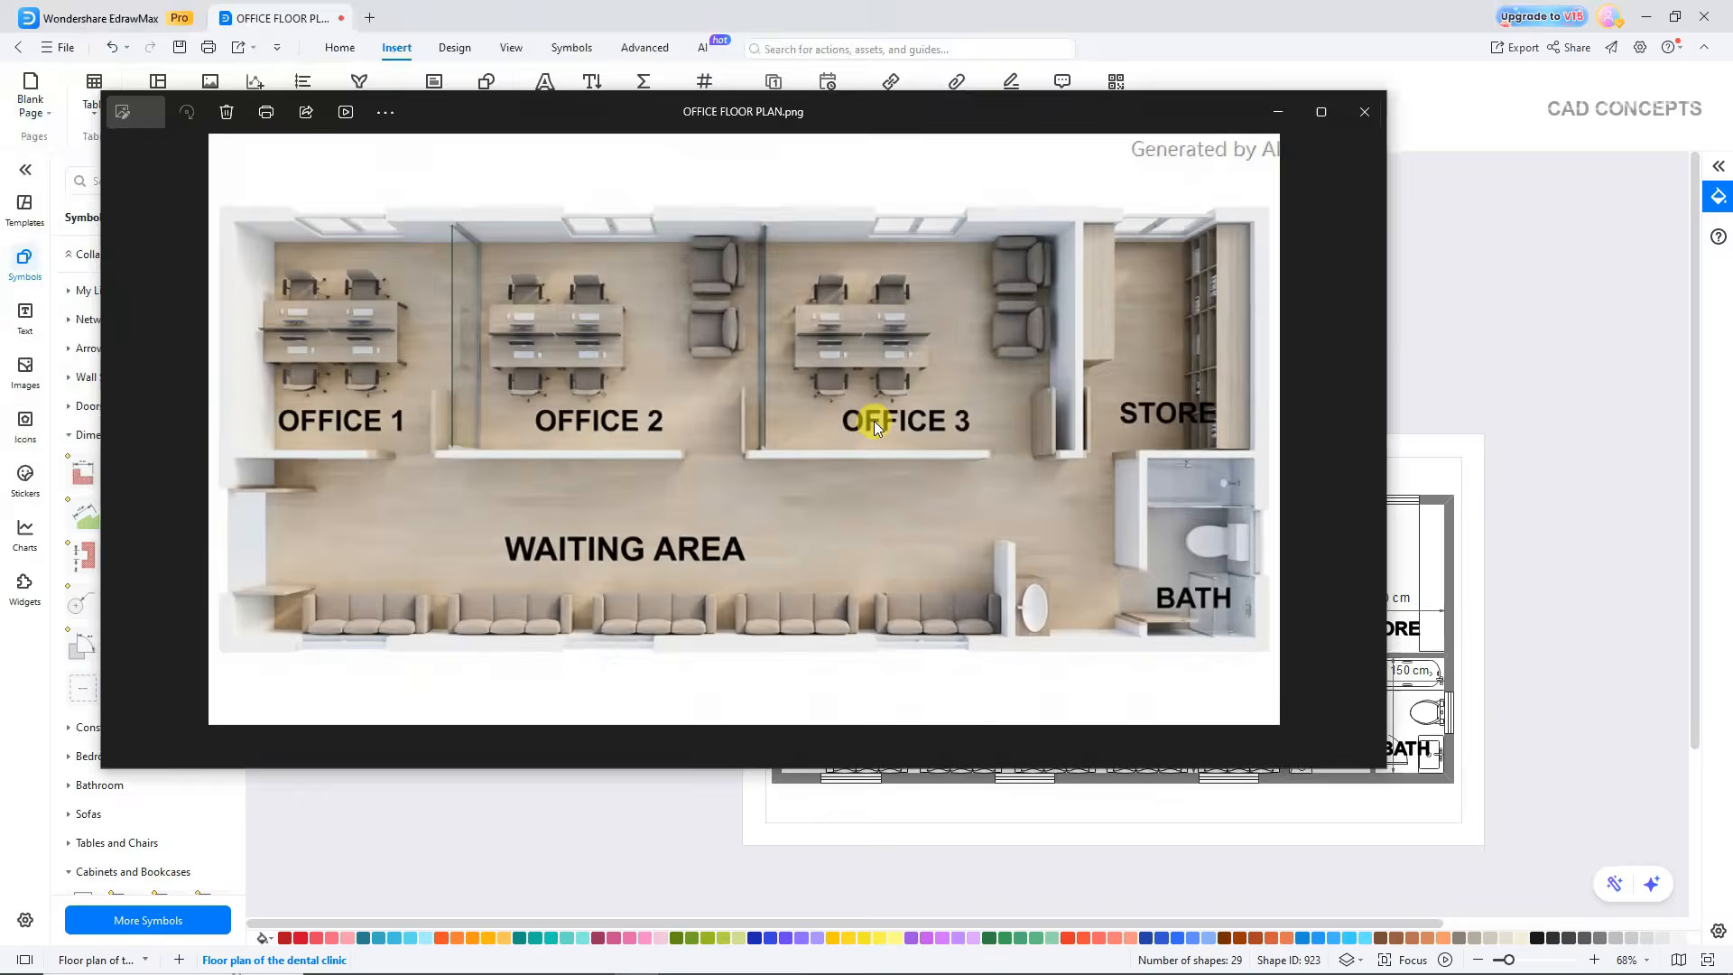
left_click_drag(529, 540, 470, 523)
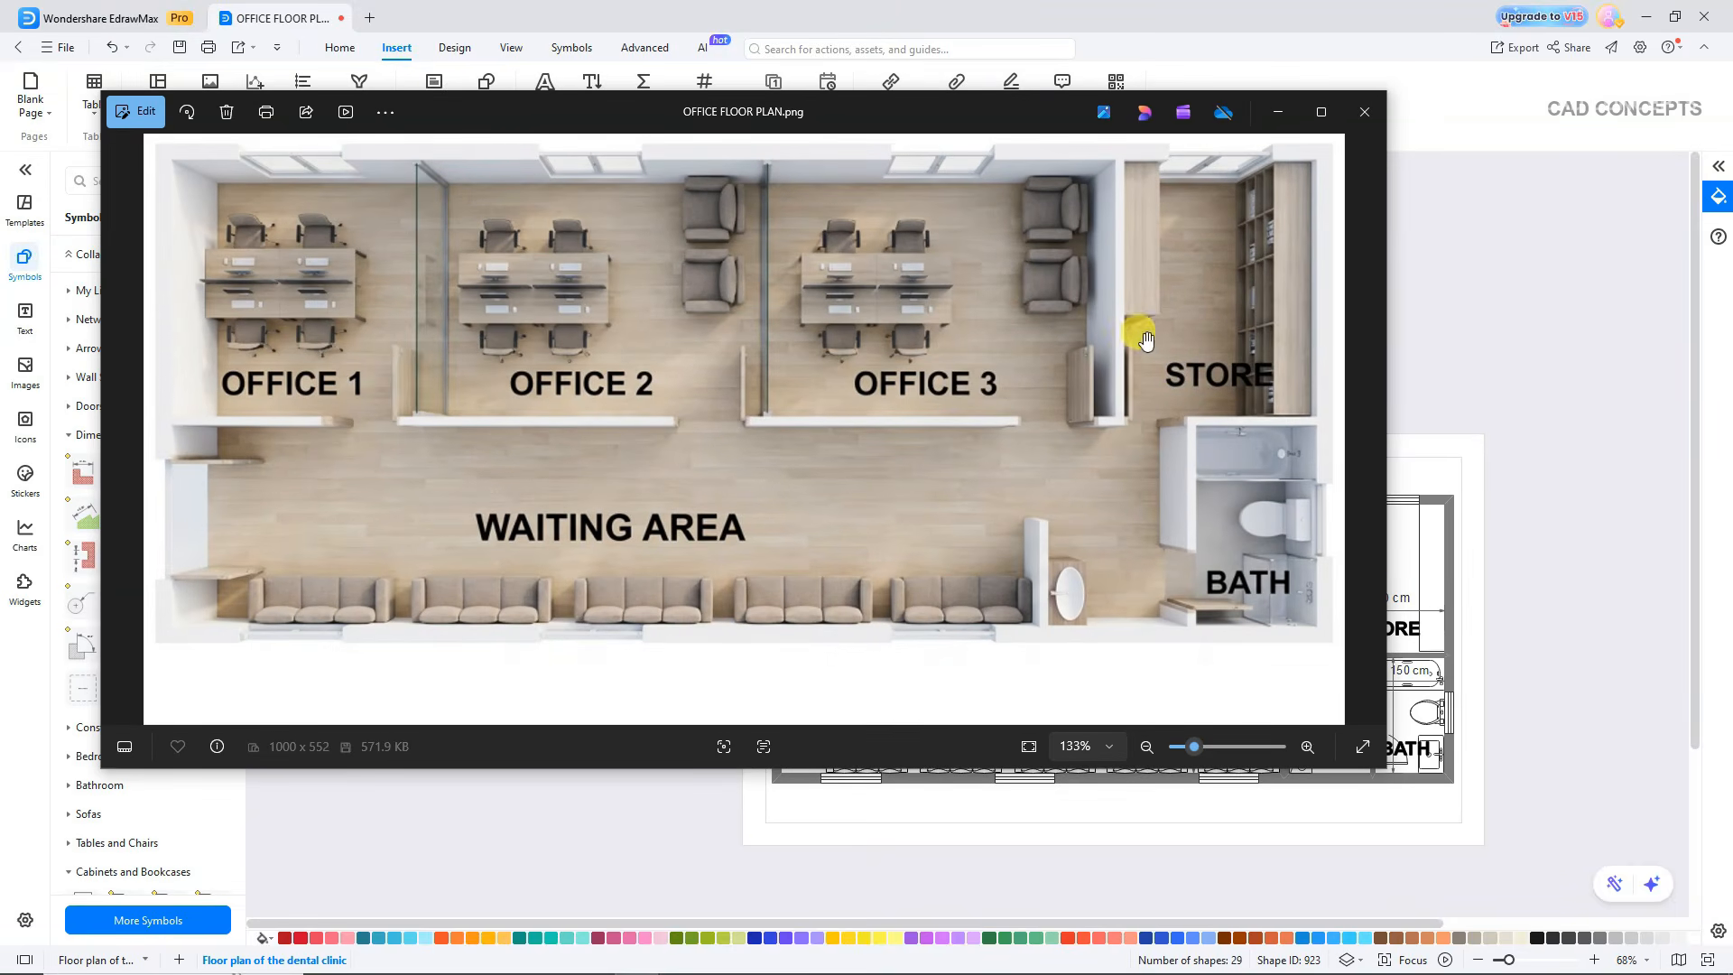
scroll(1224, 334, "up", 2)
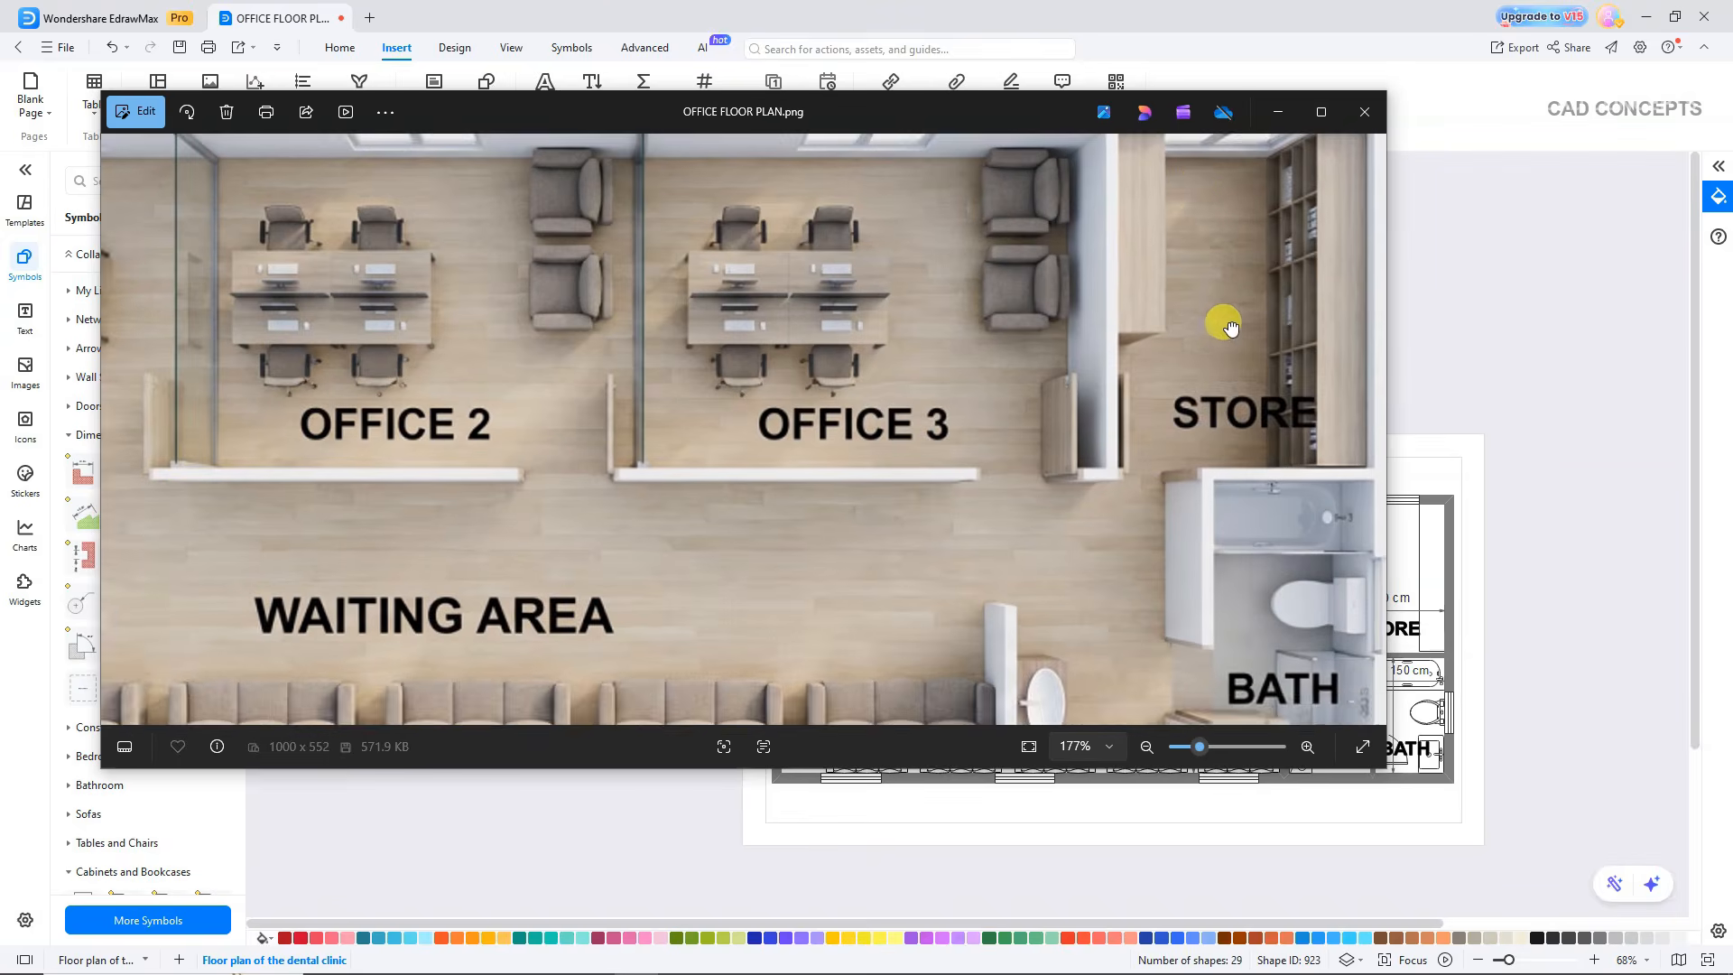
scroll(1199, 581, "down", 2)
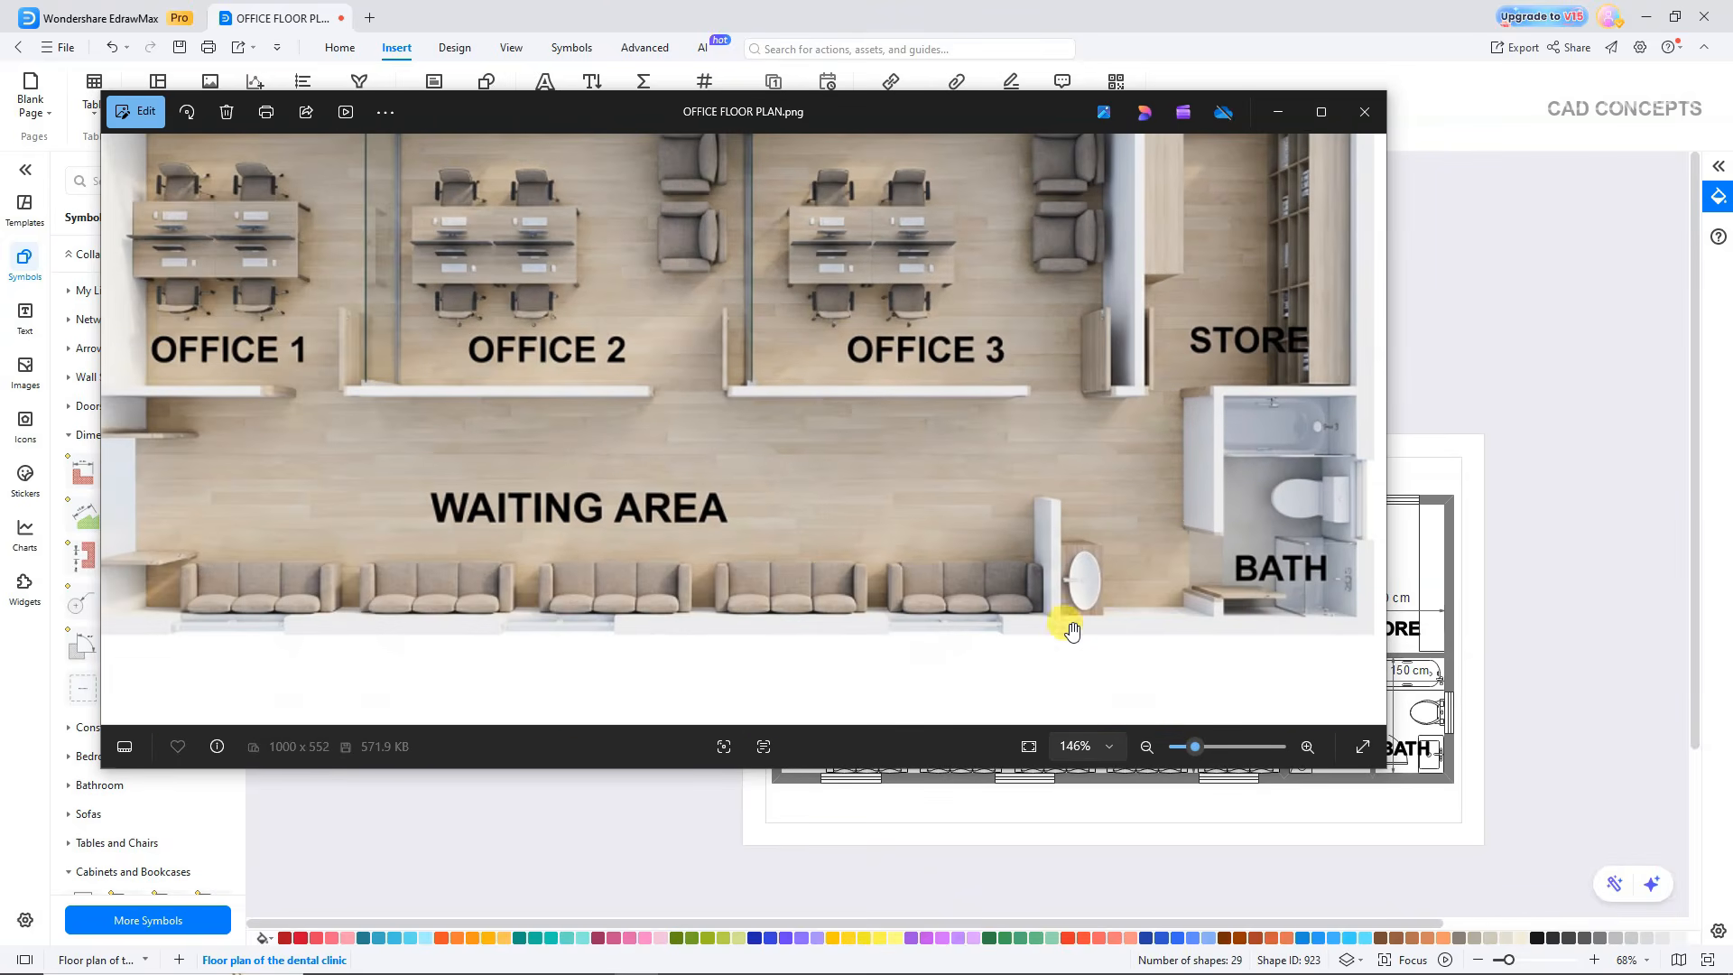
scroll(1108, 601, "down", 4)
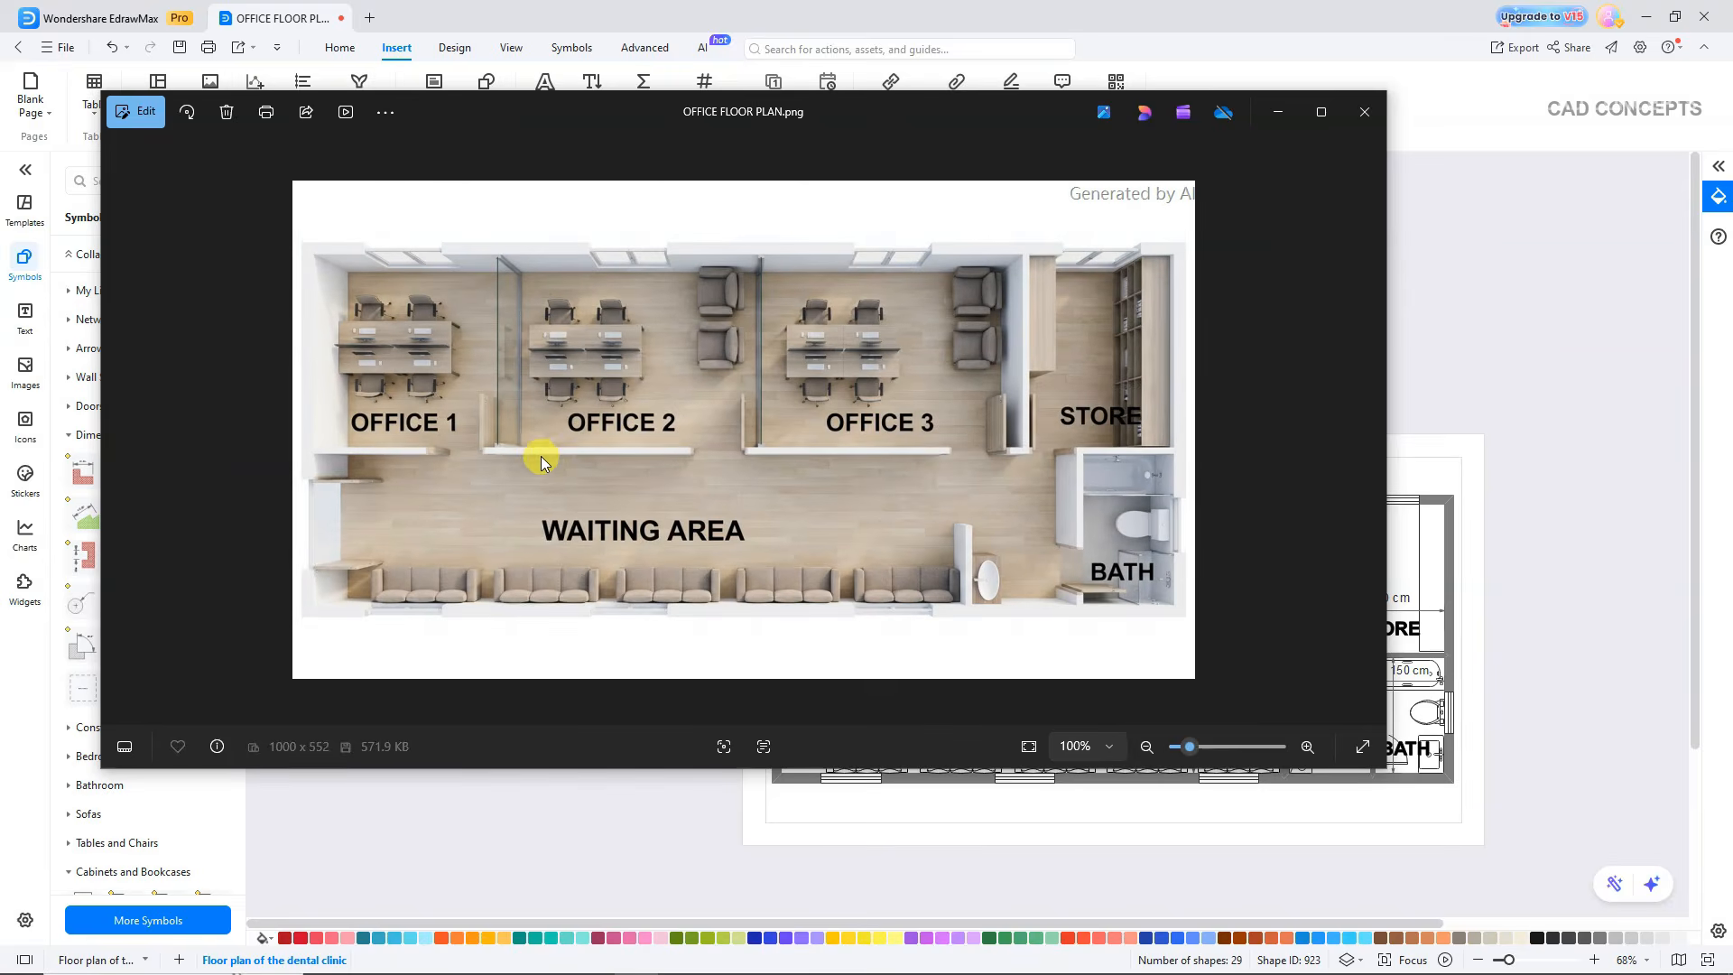
scroll(537, 452, "up", 2)
scroll(534, 450, "down", 2)
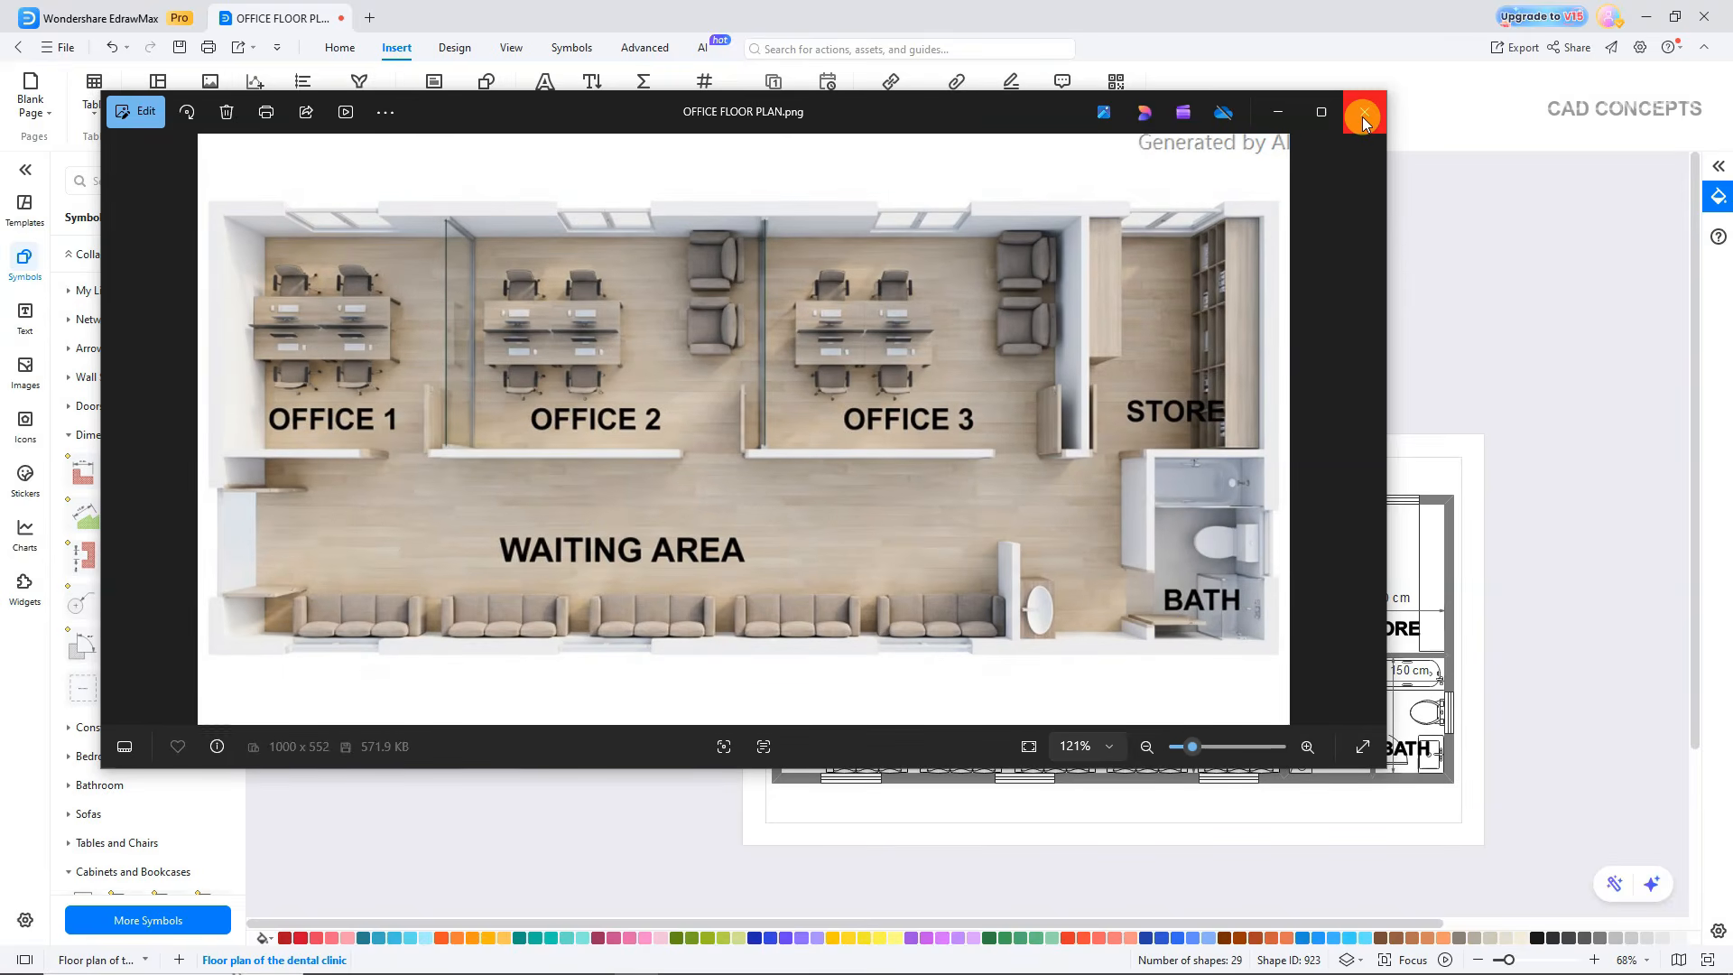
left_click(1362, 117)
Open the selected 3D rendering in the Image Enhancer and upscale it 4×.
left_click(704, 46)
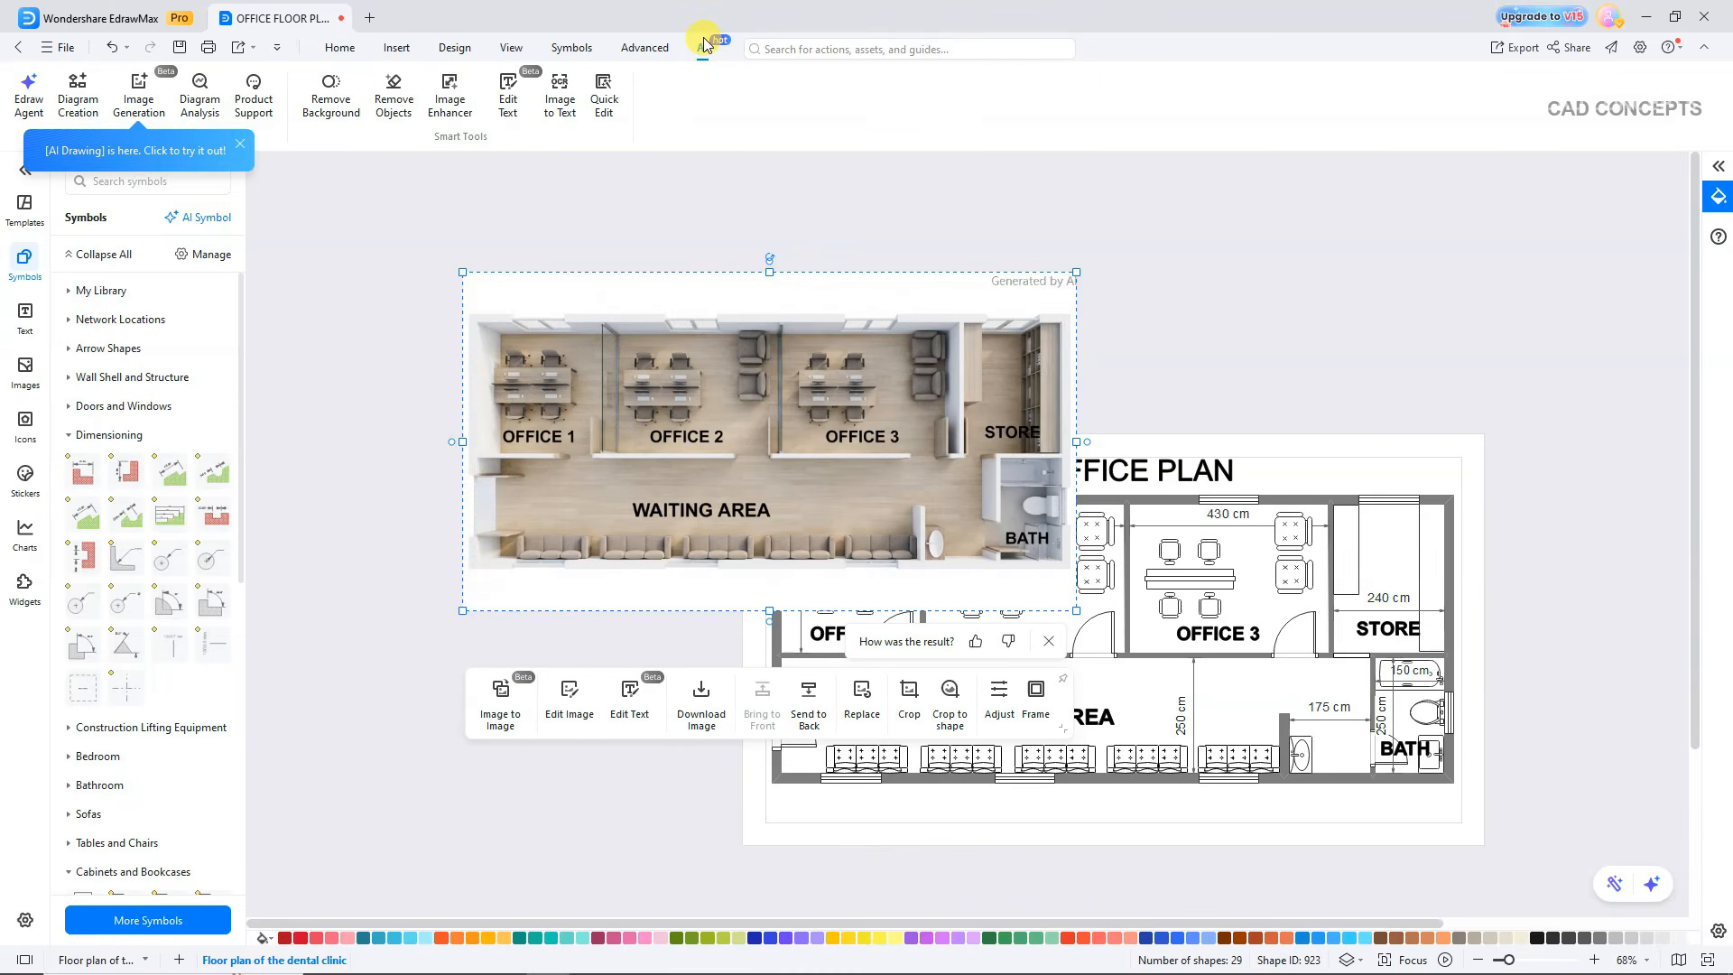
left_click(450, 99)
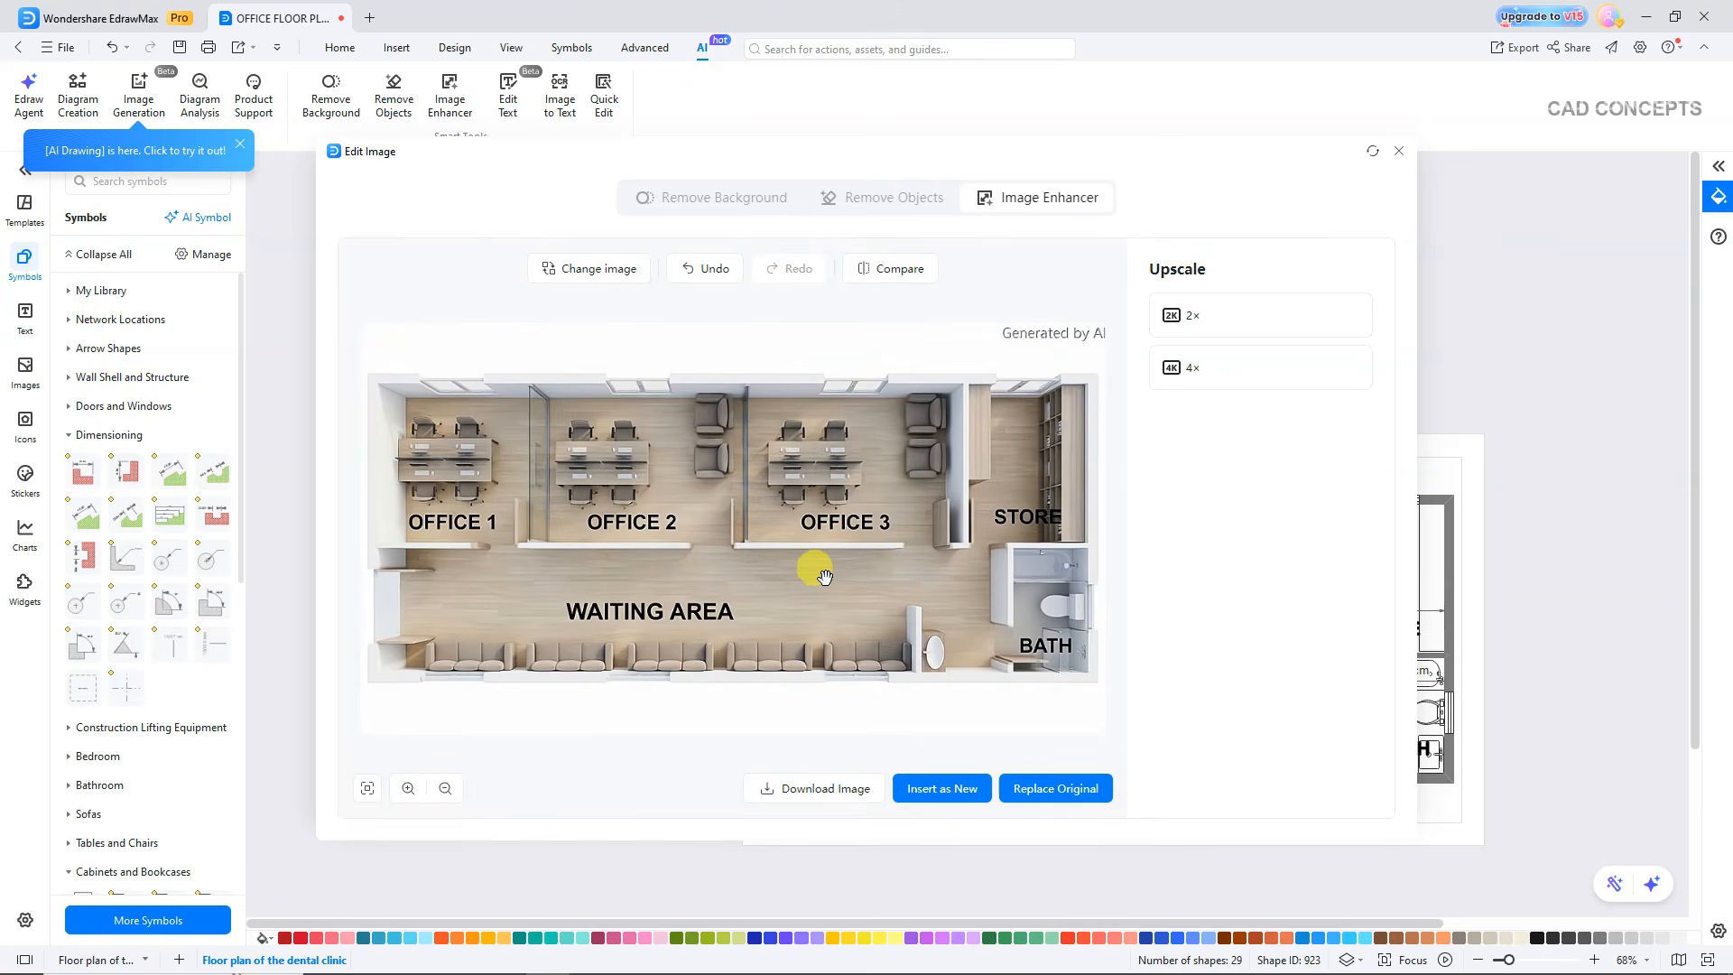
left_click(1200, 386)
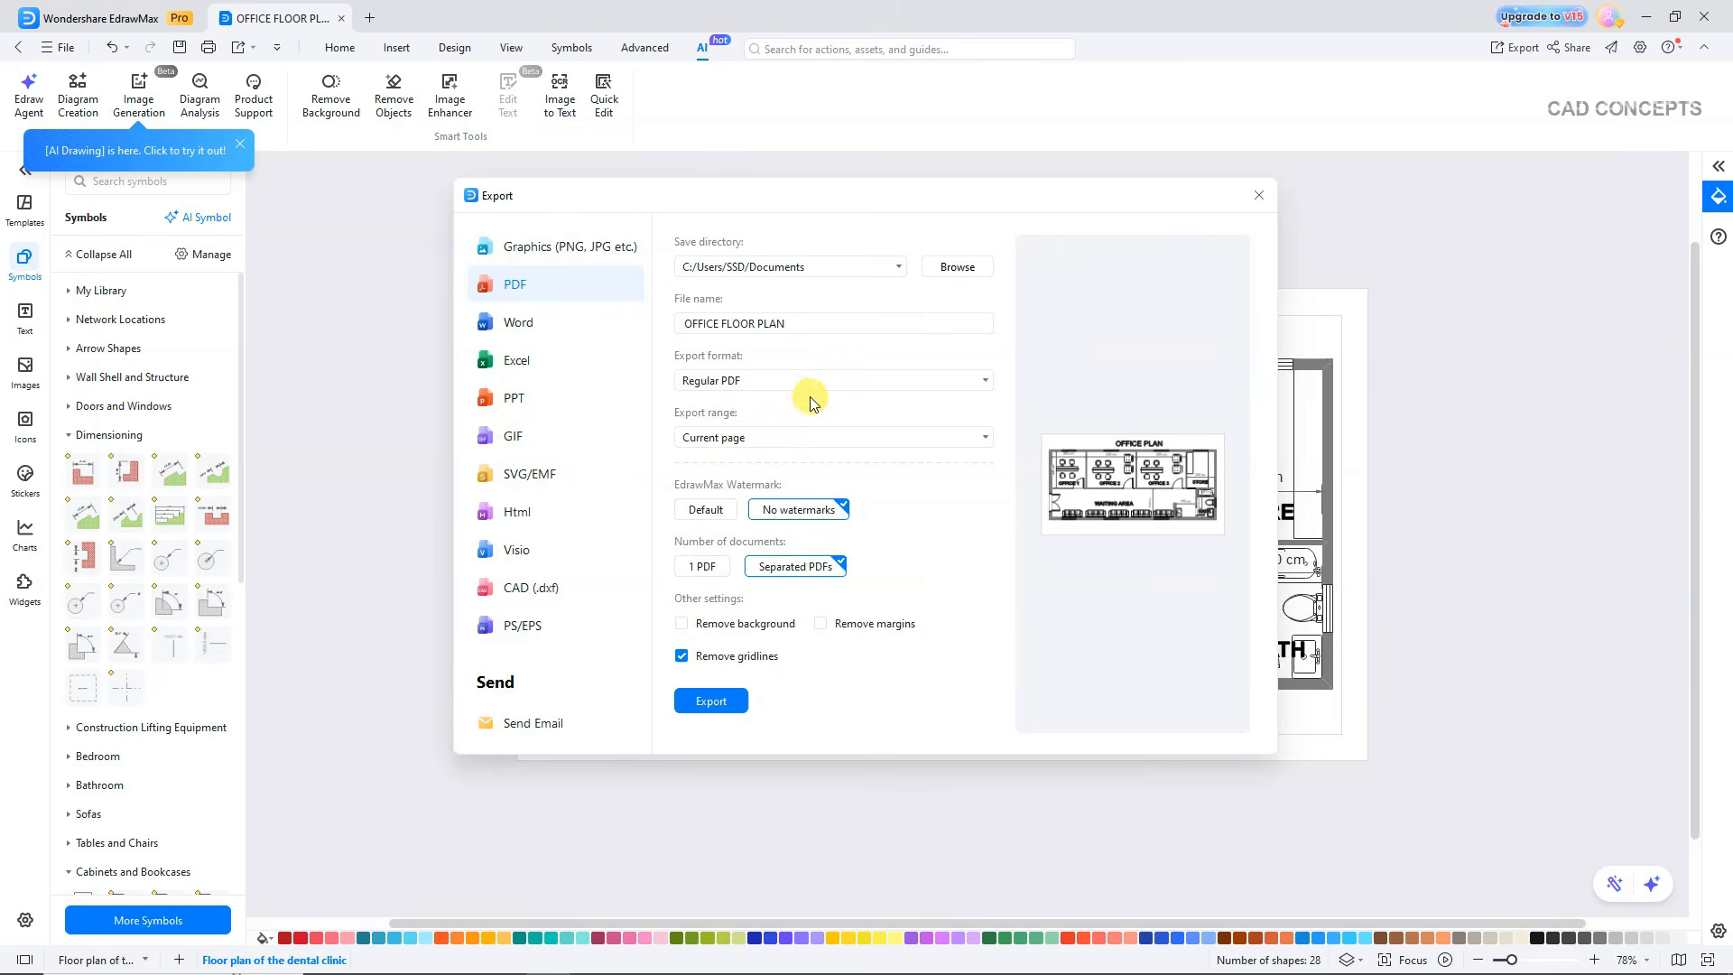
Export the current page as a Regular PDF named OFFICE FLOOR PLAN to the Desktop, without watermarks.
left_click(820, 387)
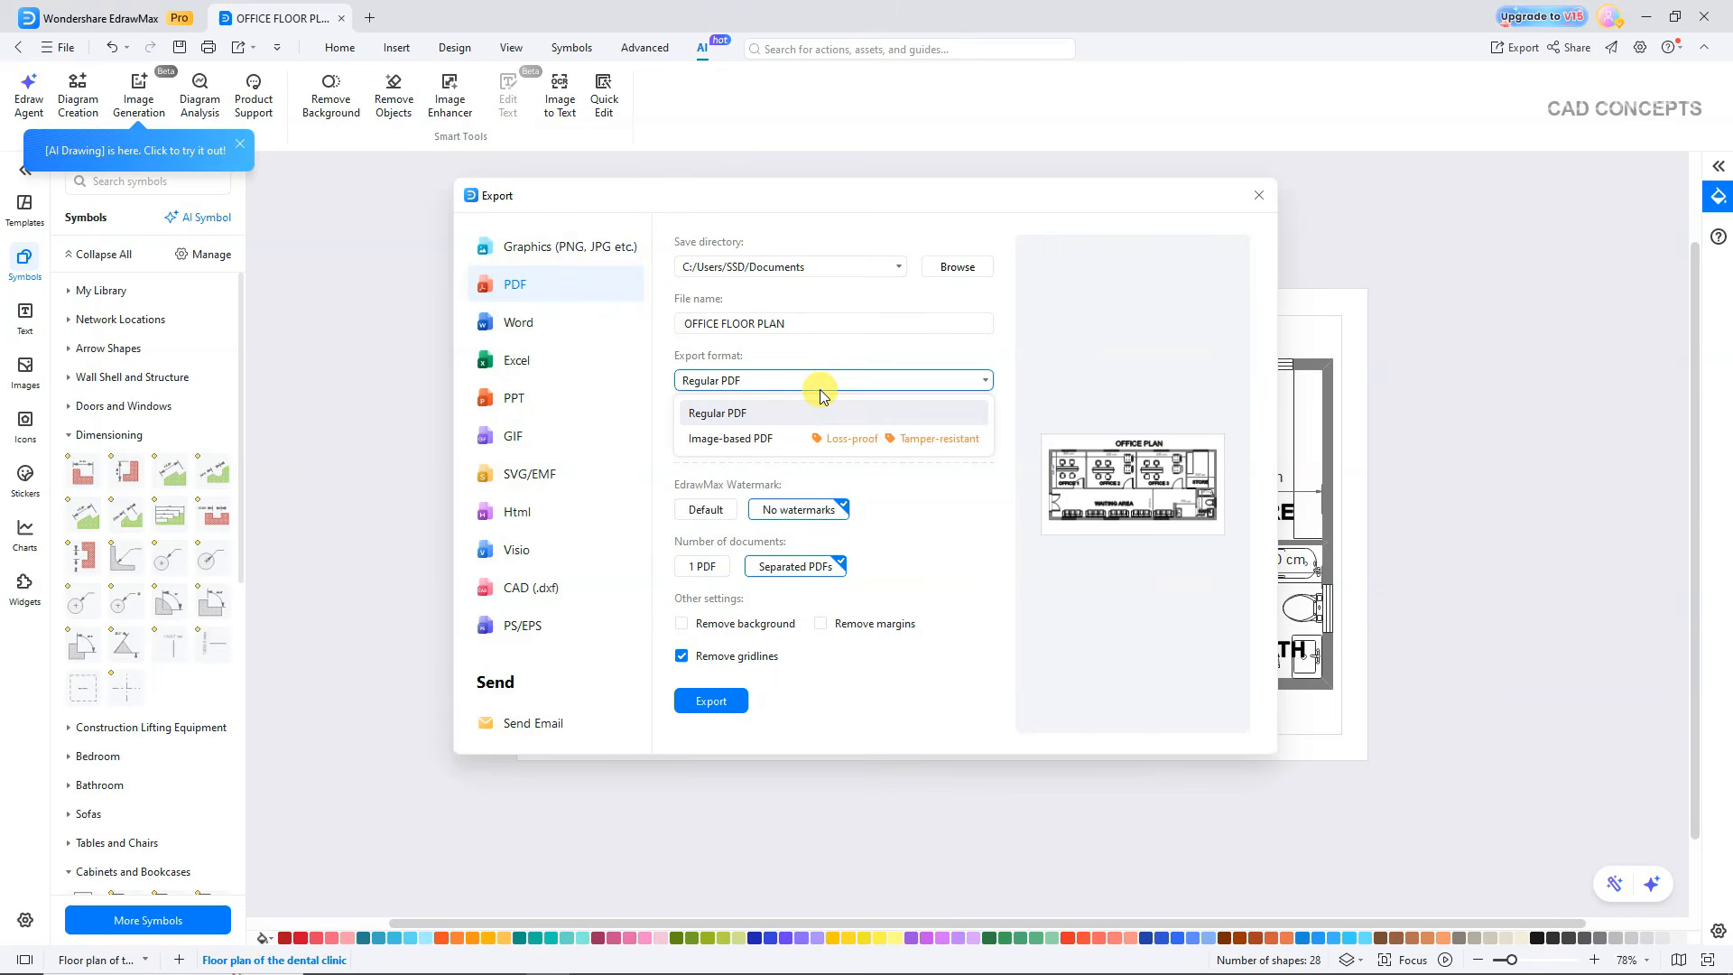
left_click(828, 422)
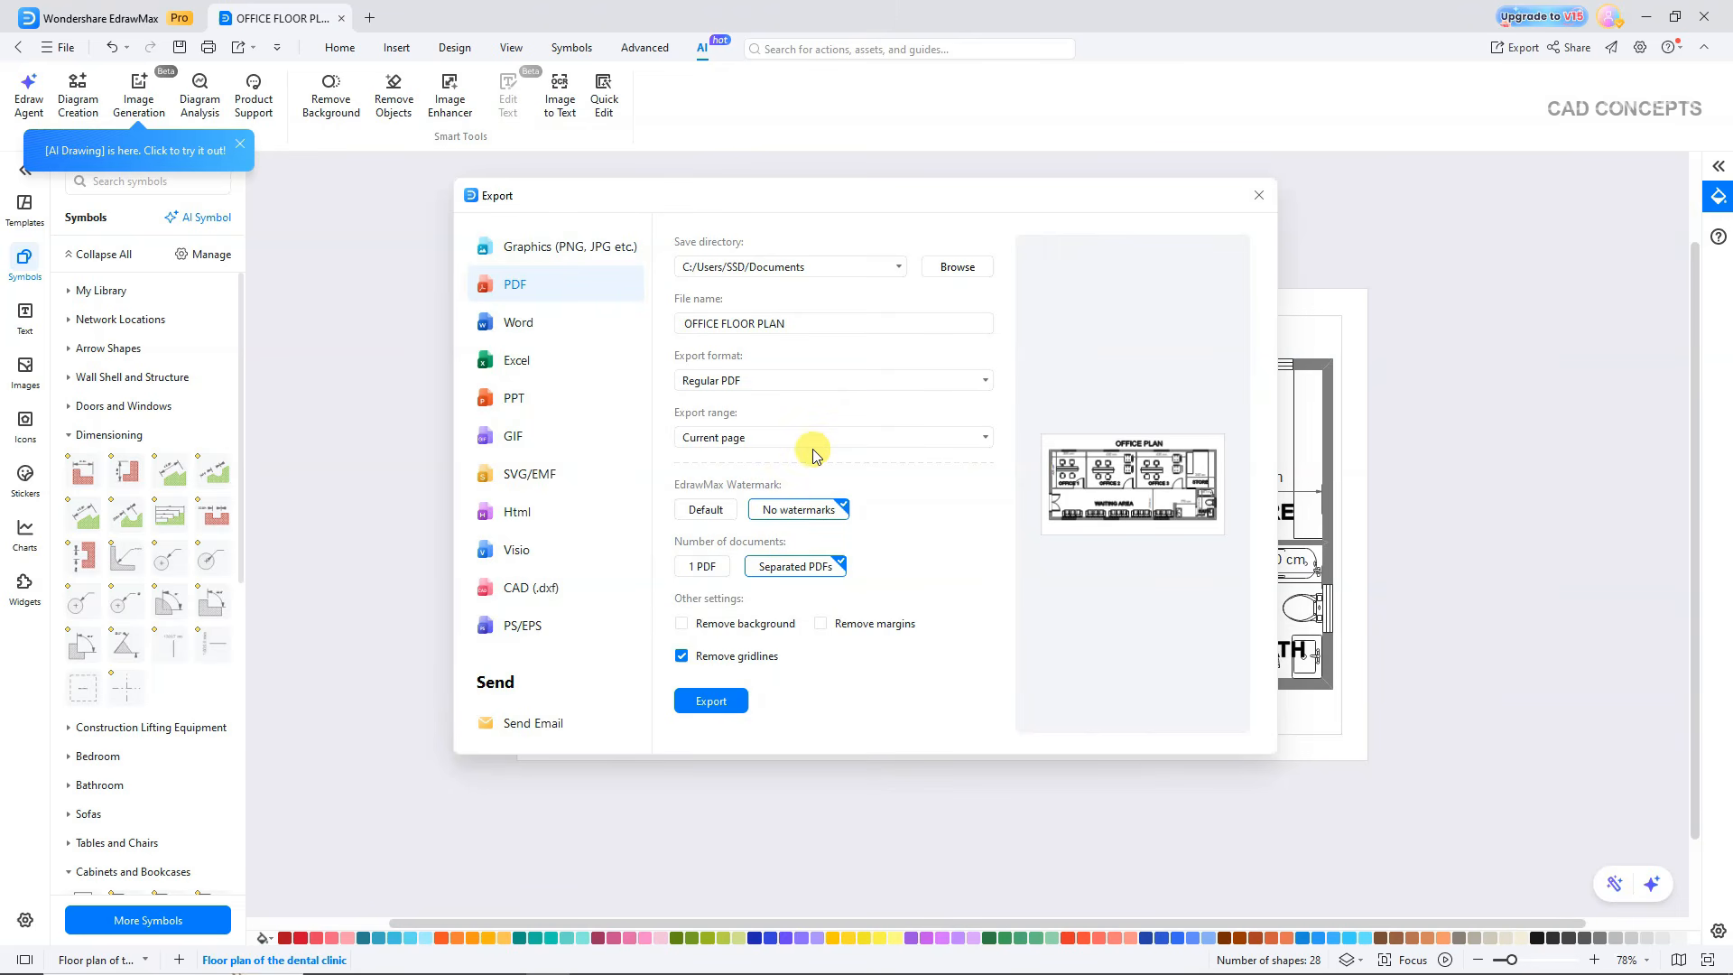
left_click(814, 442)
left_click(835, 468)
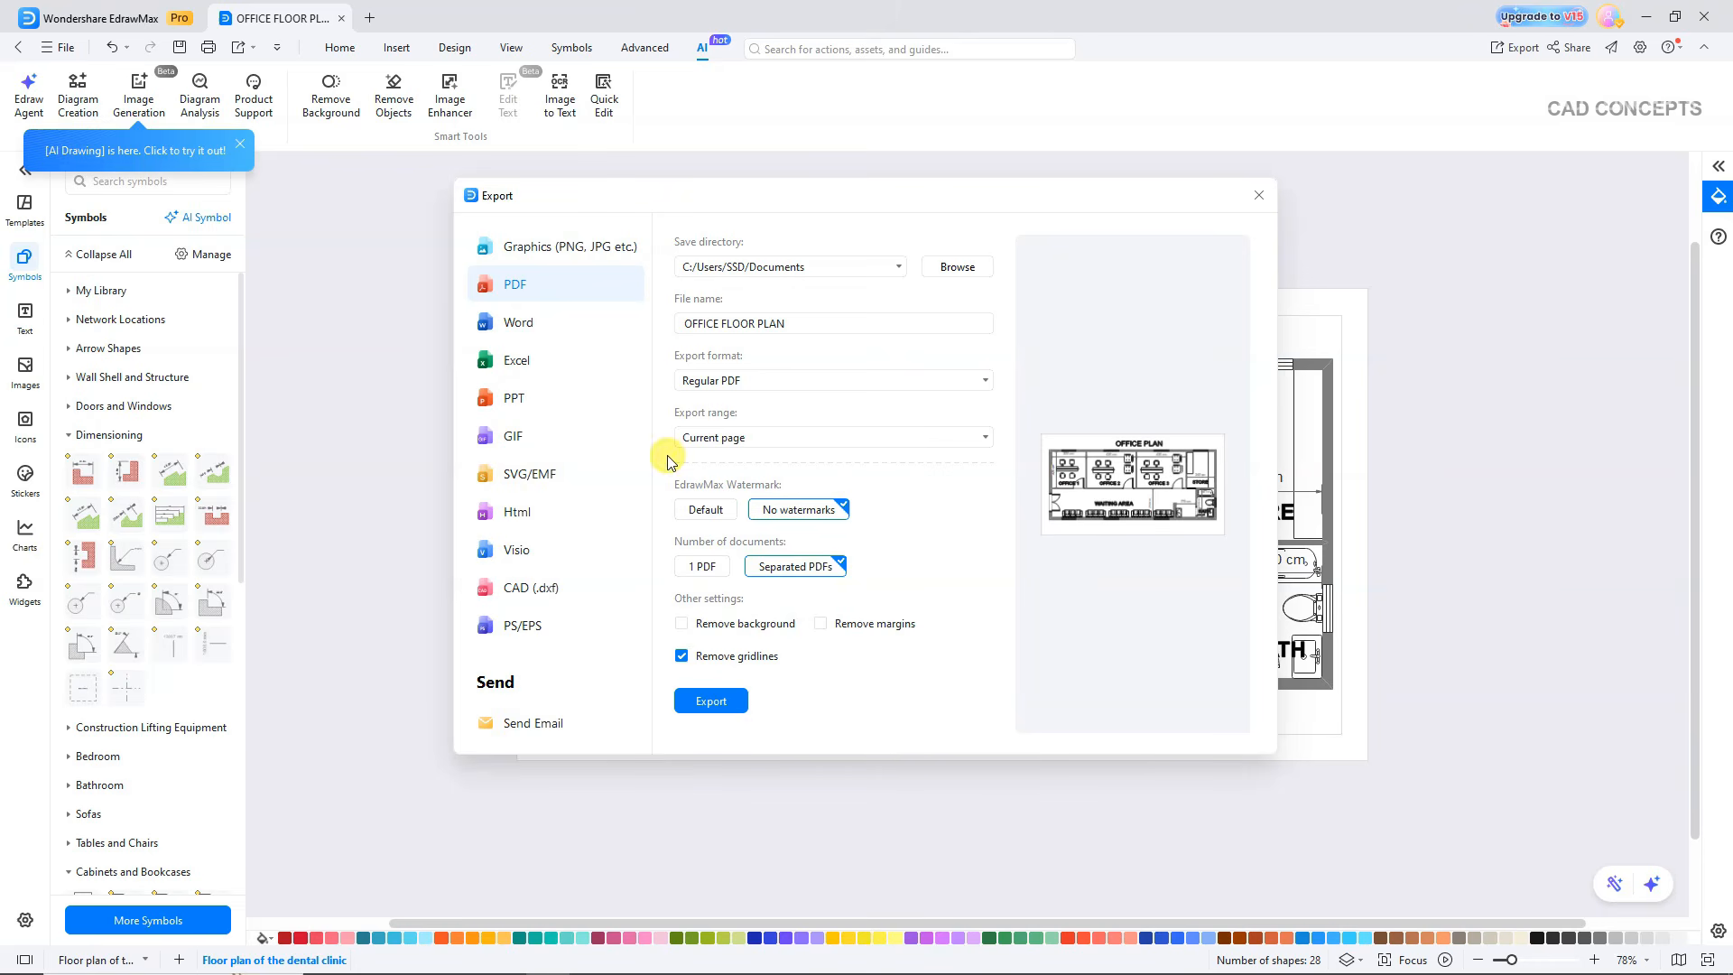
left_click(957, 267)
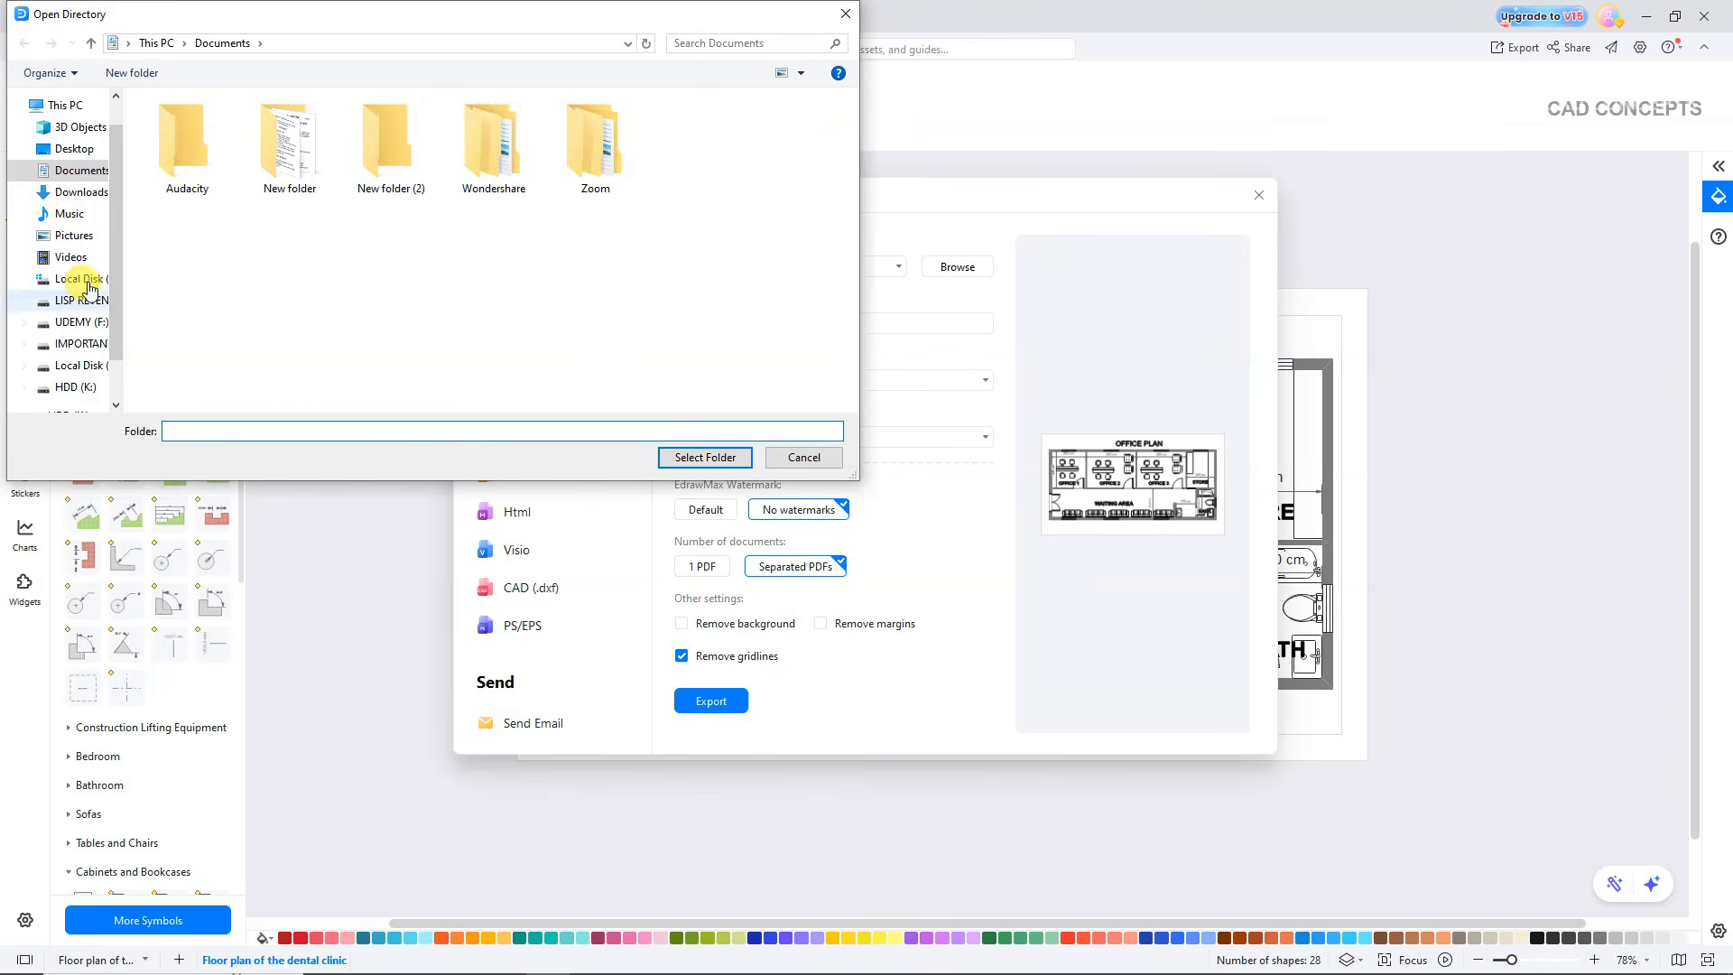
left_click(79, 154)
left_click(704, 457)
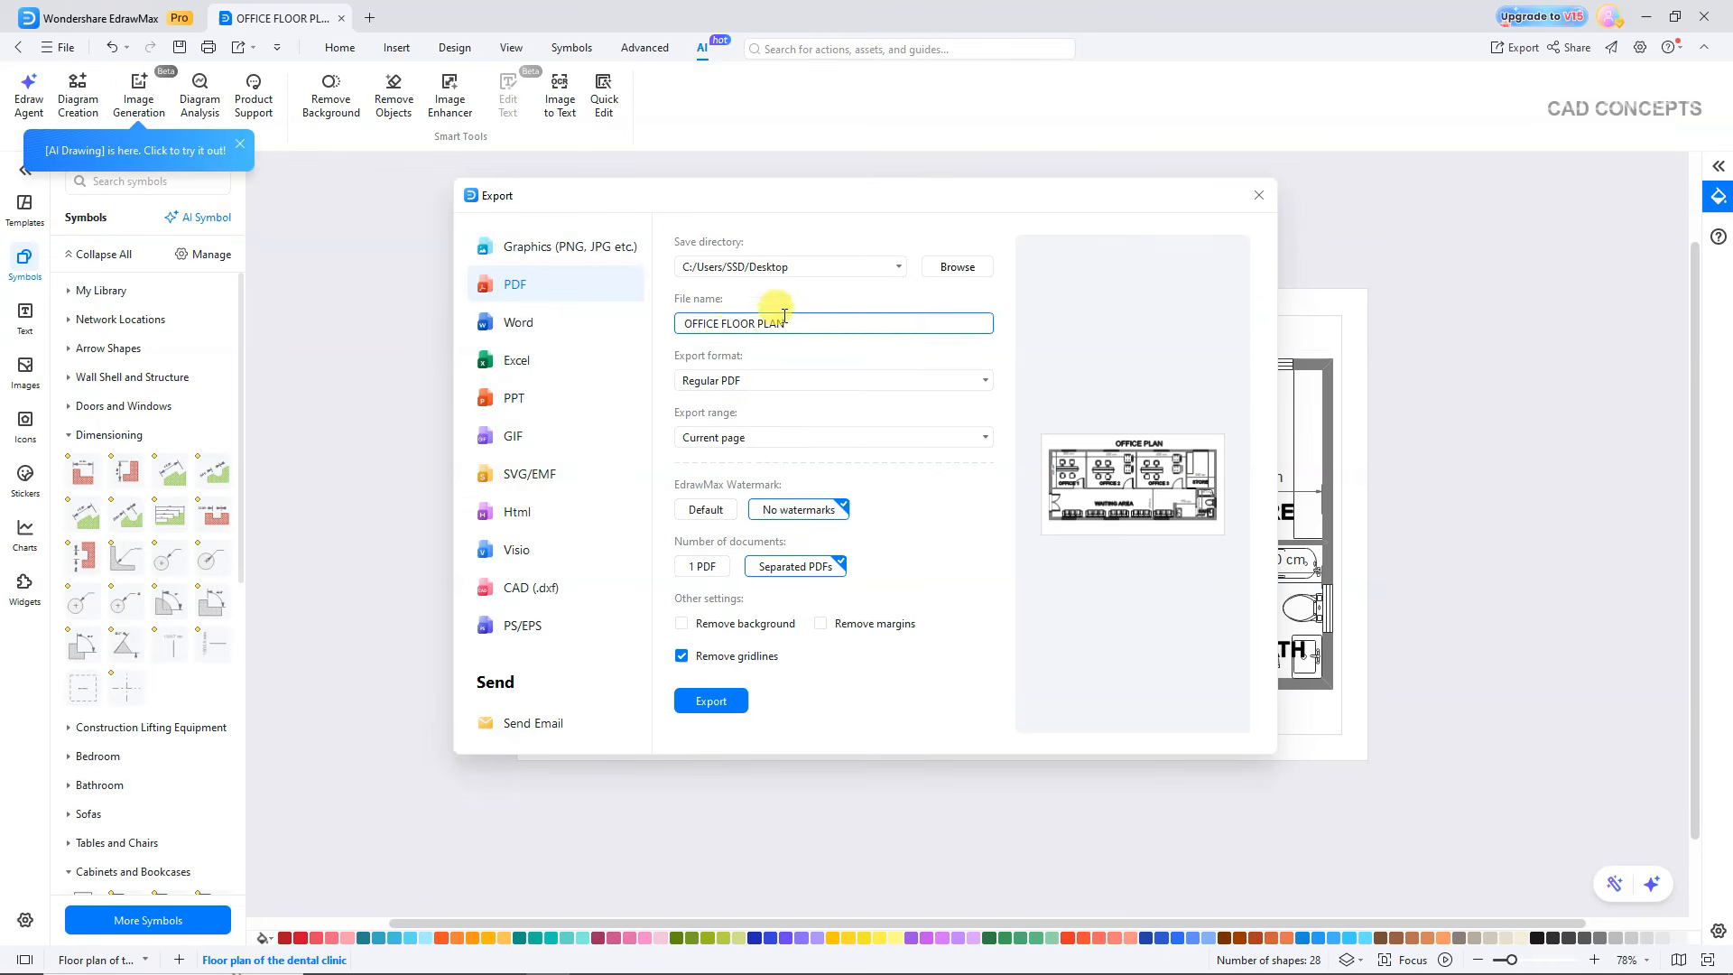
left_click(713, 703)
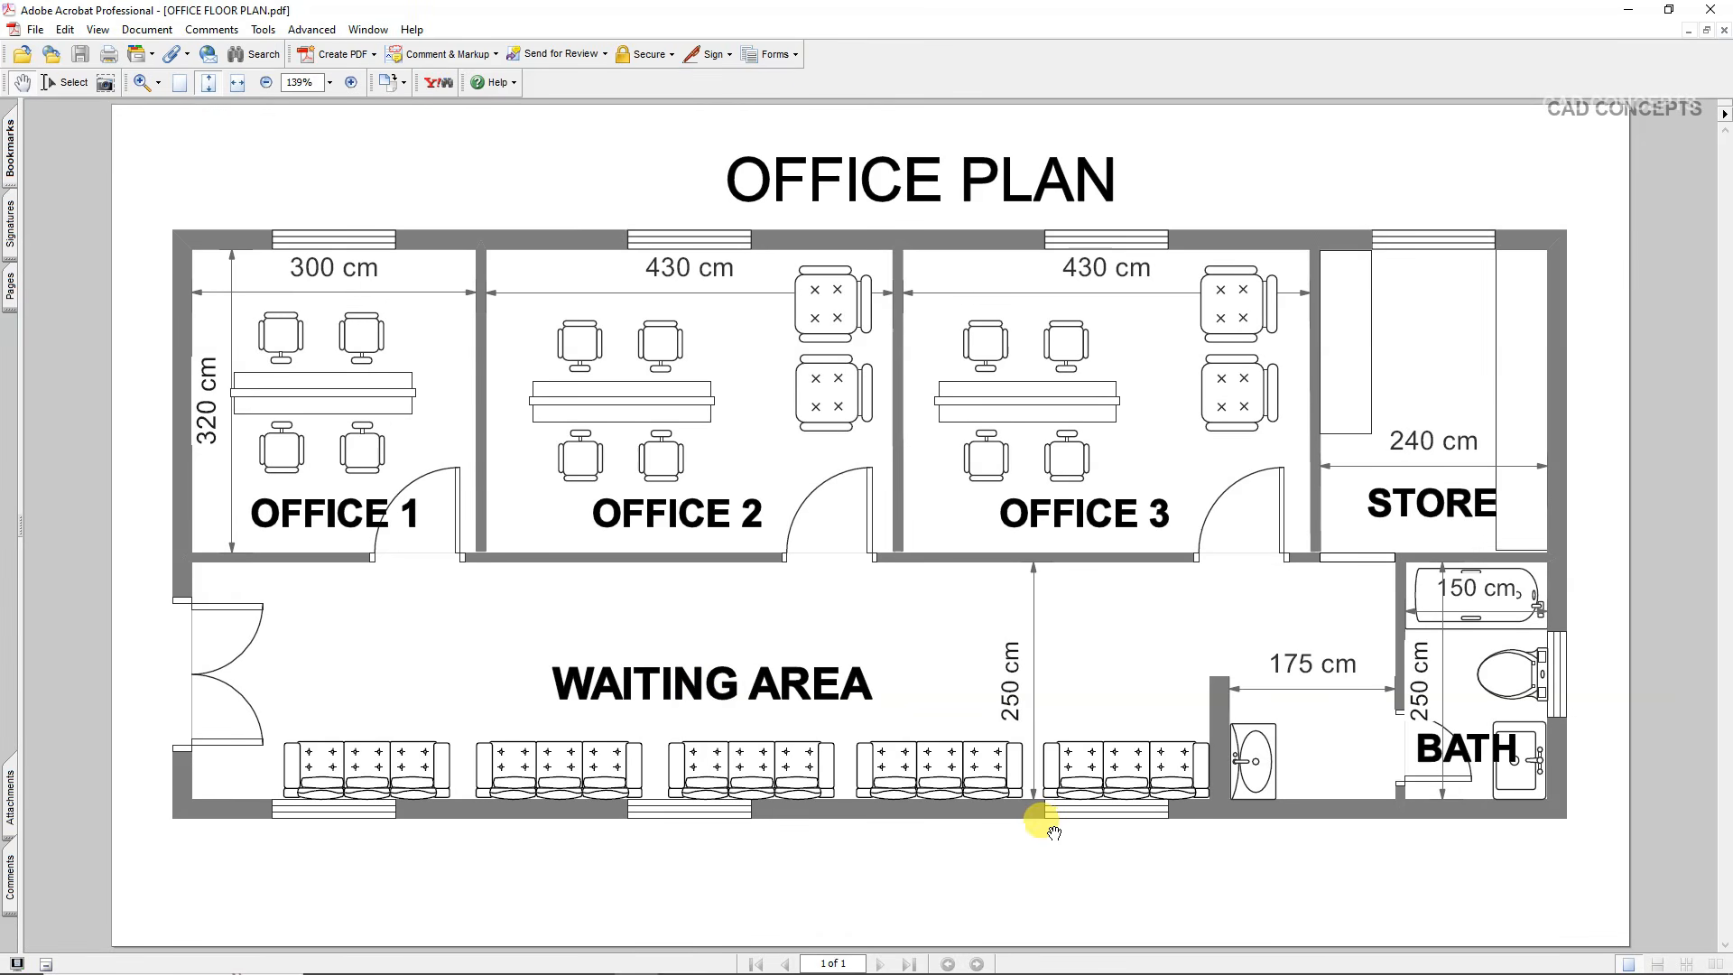
Magnify the exported OFFICE FLOOR PLAN.pdf in Adobe Acrobat to inspect the linework and dimension text up close.
left_click(142, 82)
left_click_drag(167, 213, 399, 420)
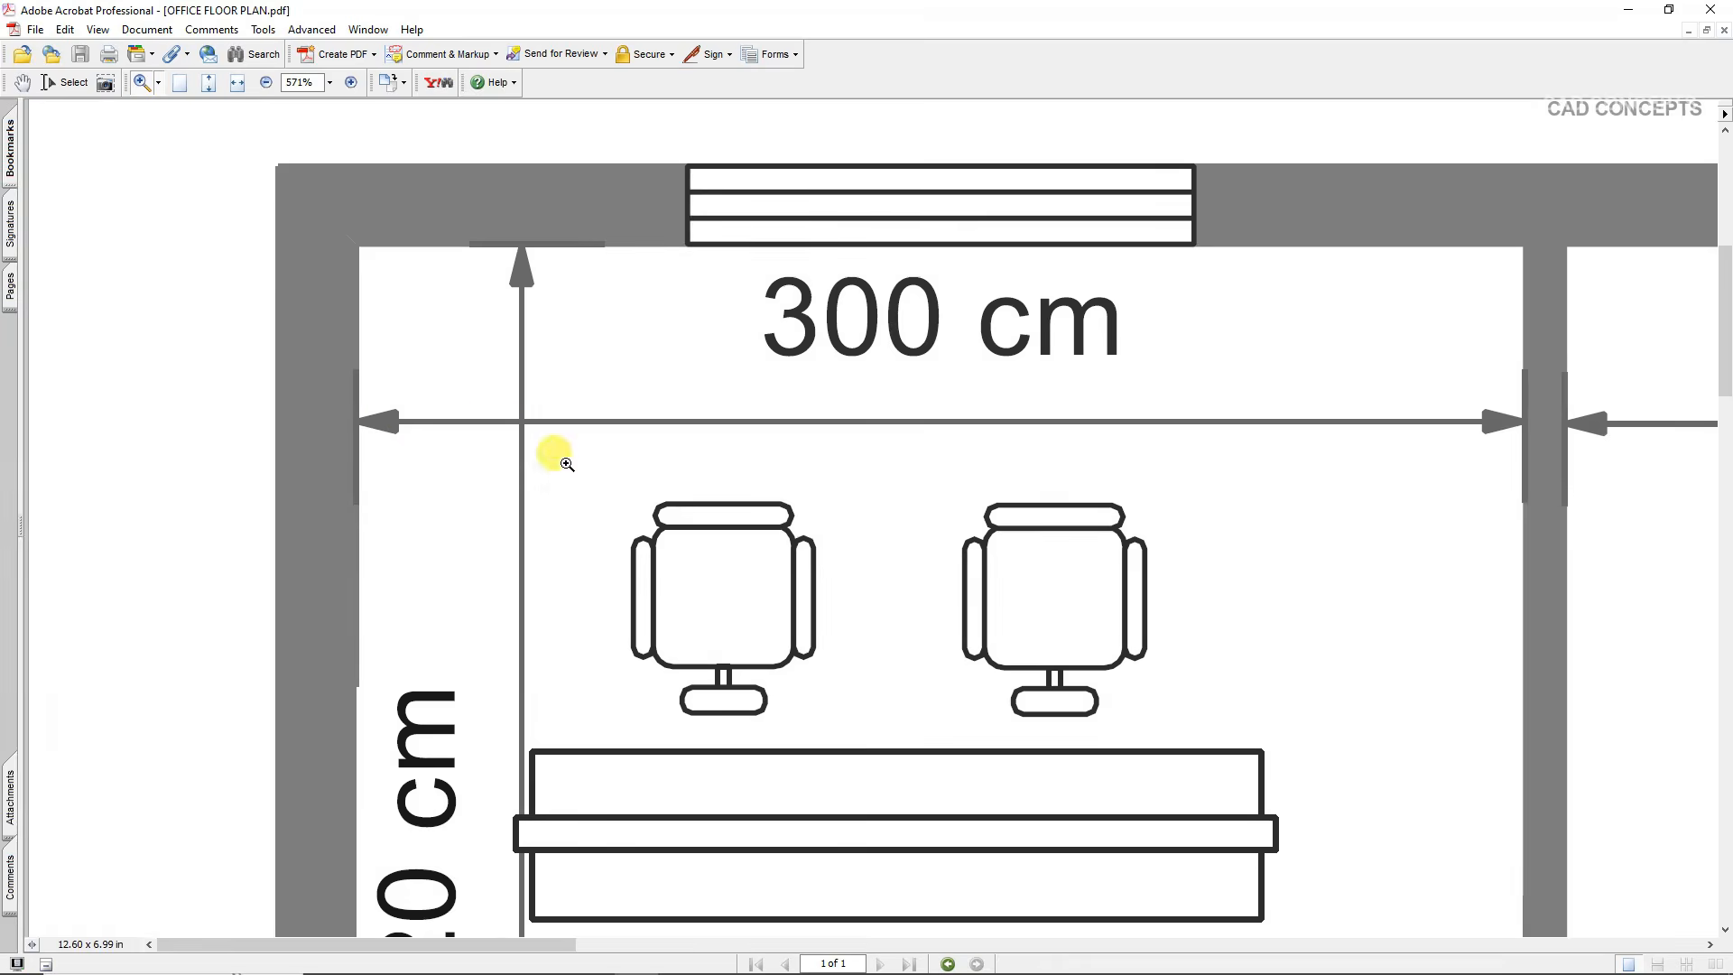
left_click_drag(959, 812, 712, 631)
left_click_drag(1489, 831, 568, 722)
left_click_drag(1353, 505, 679, 684)
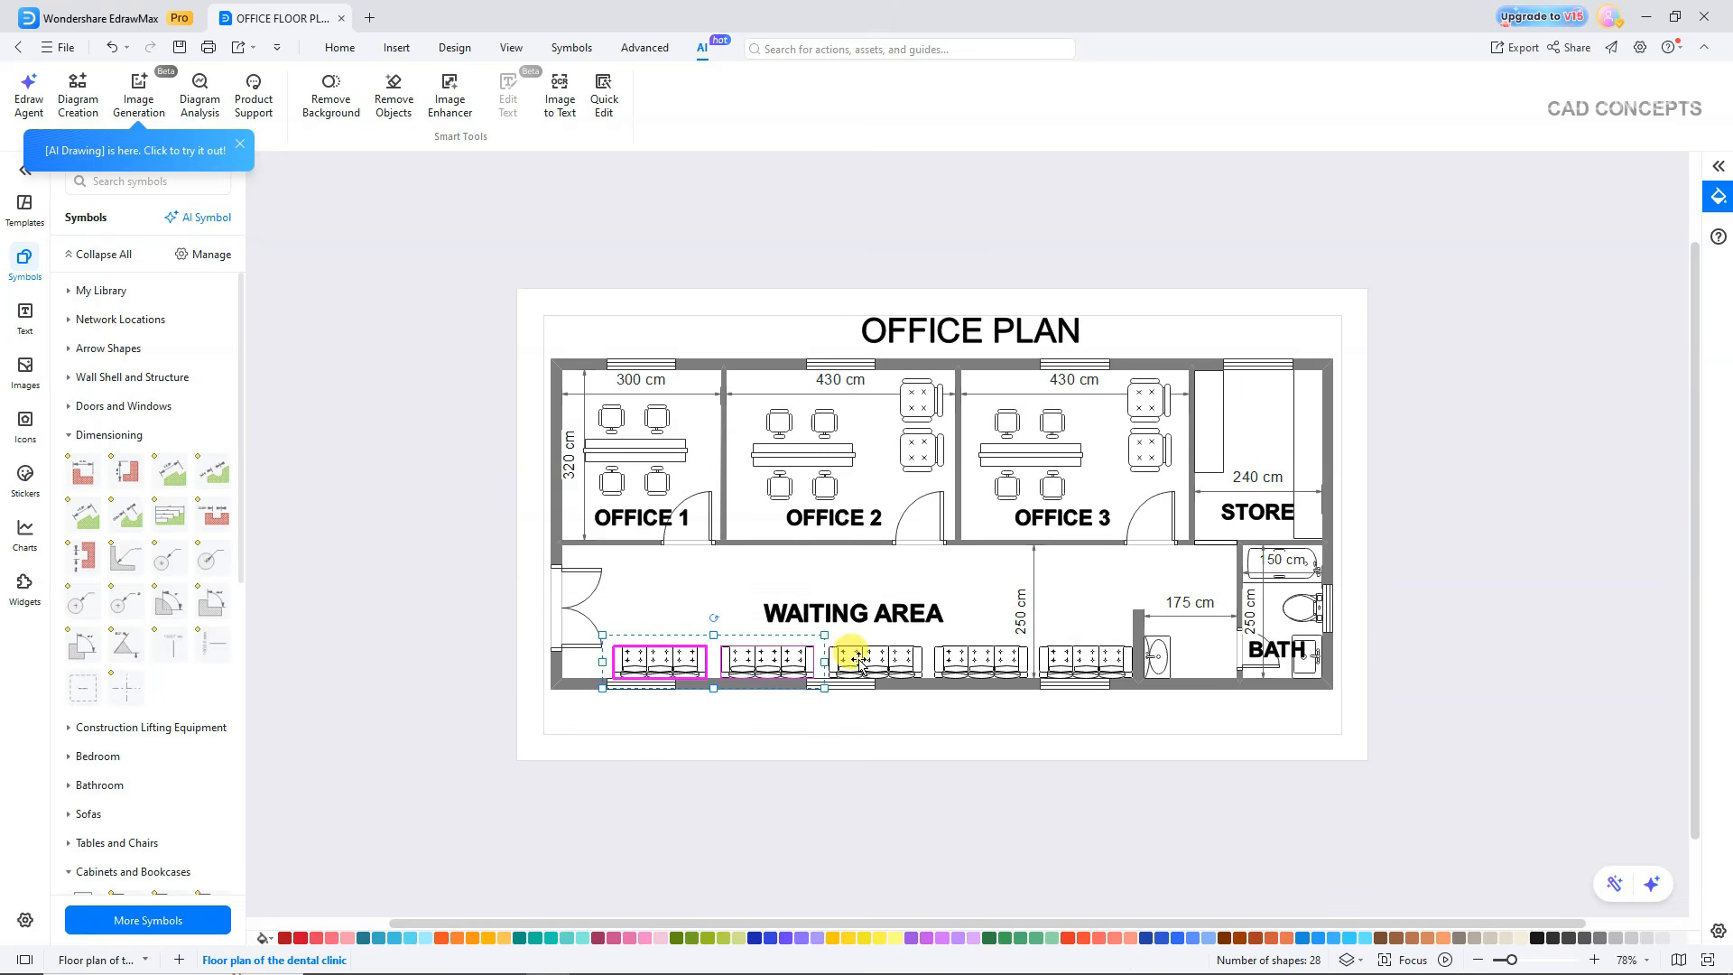
Back in EdrawMax, fill all five waiting-area sofas with light blue.
left_click(843, 652)
left_click(1083, 664, "shift")
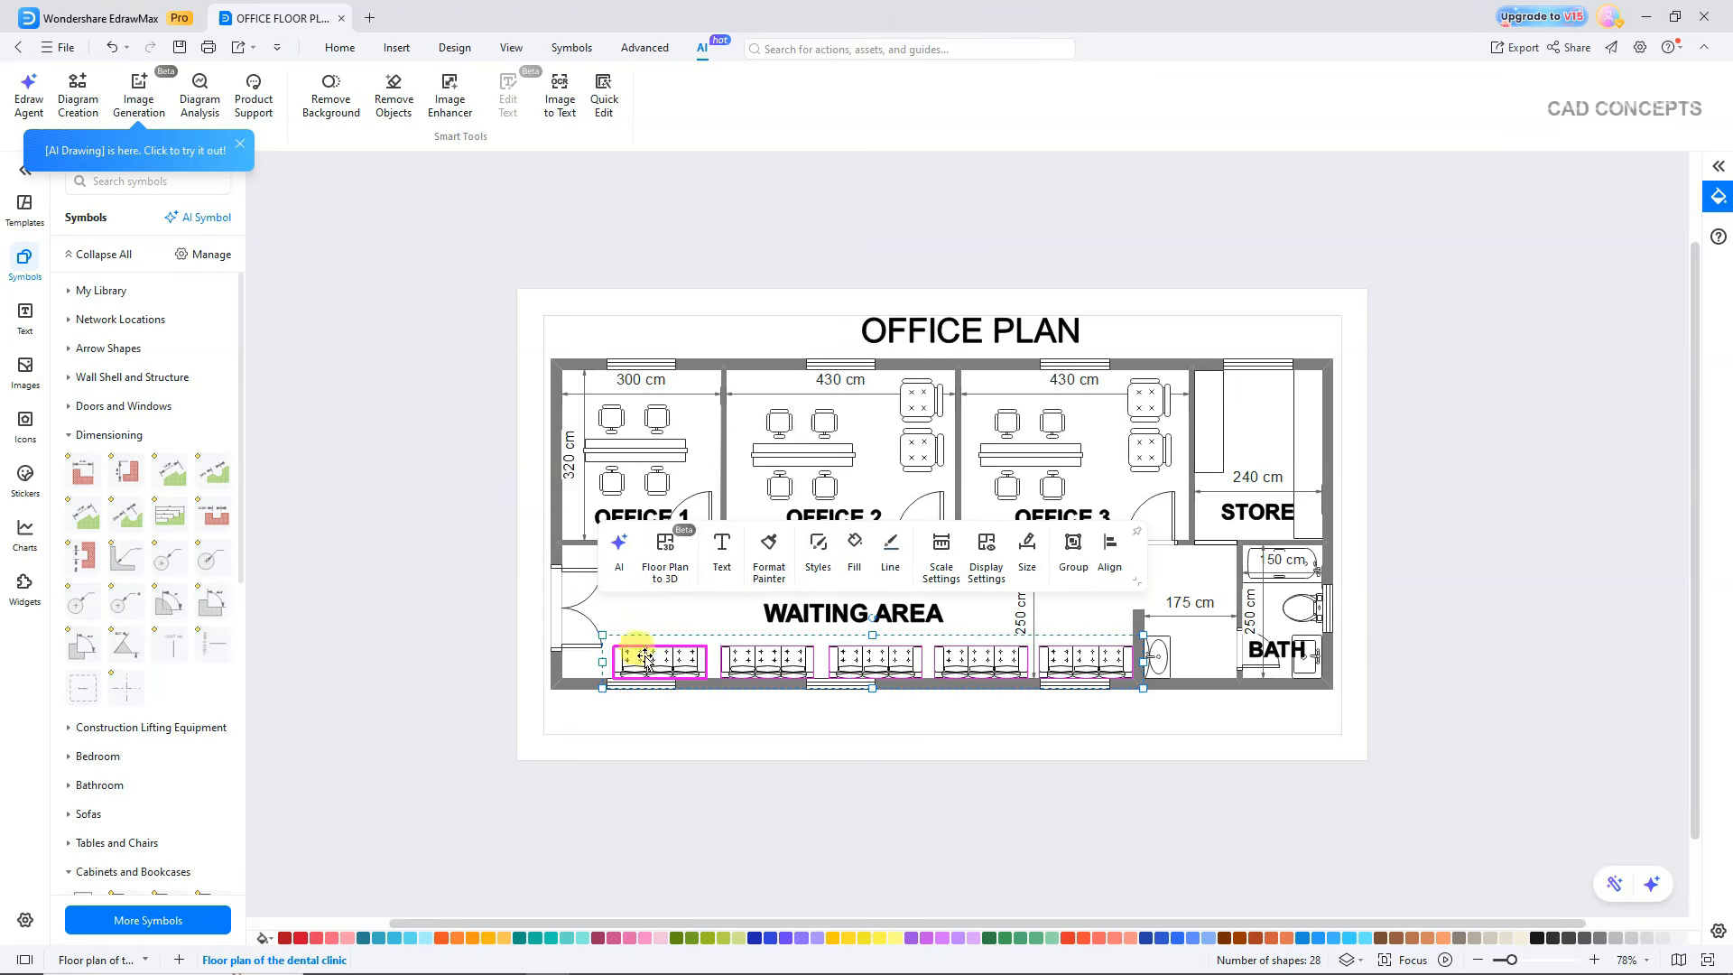
left_click(856, 536)
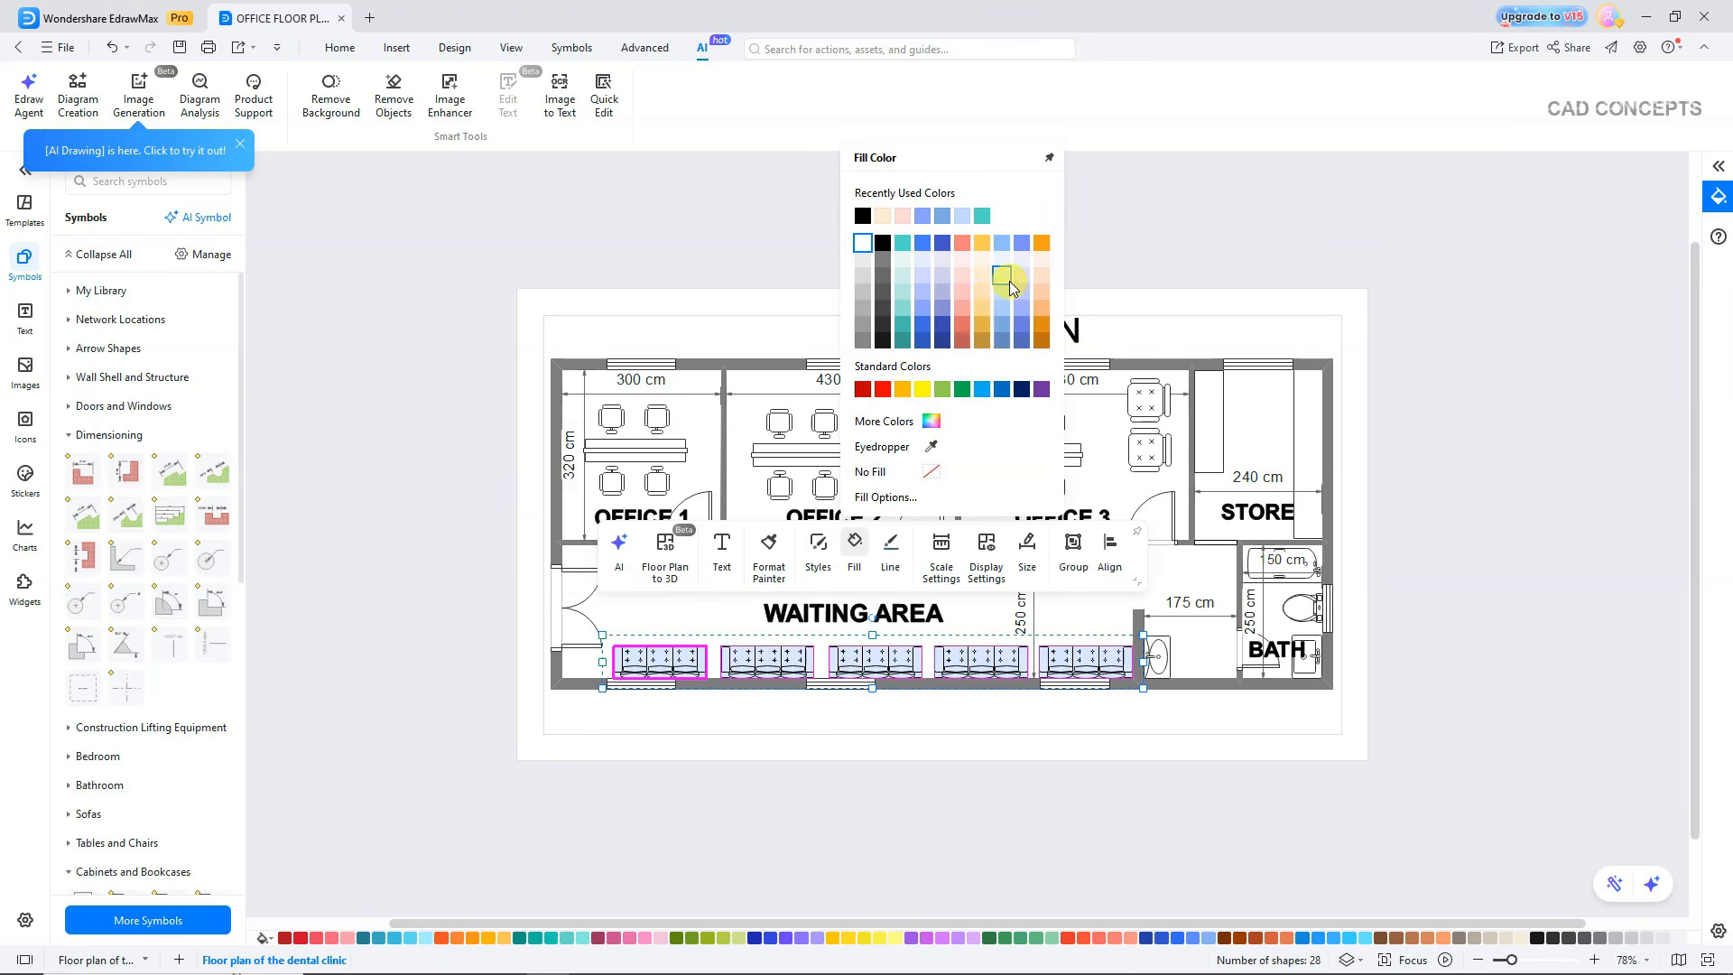
left_click(1008, 277)
left_click(734, 698)
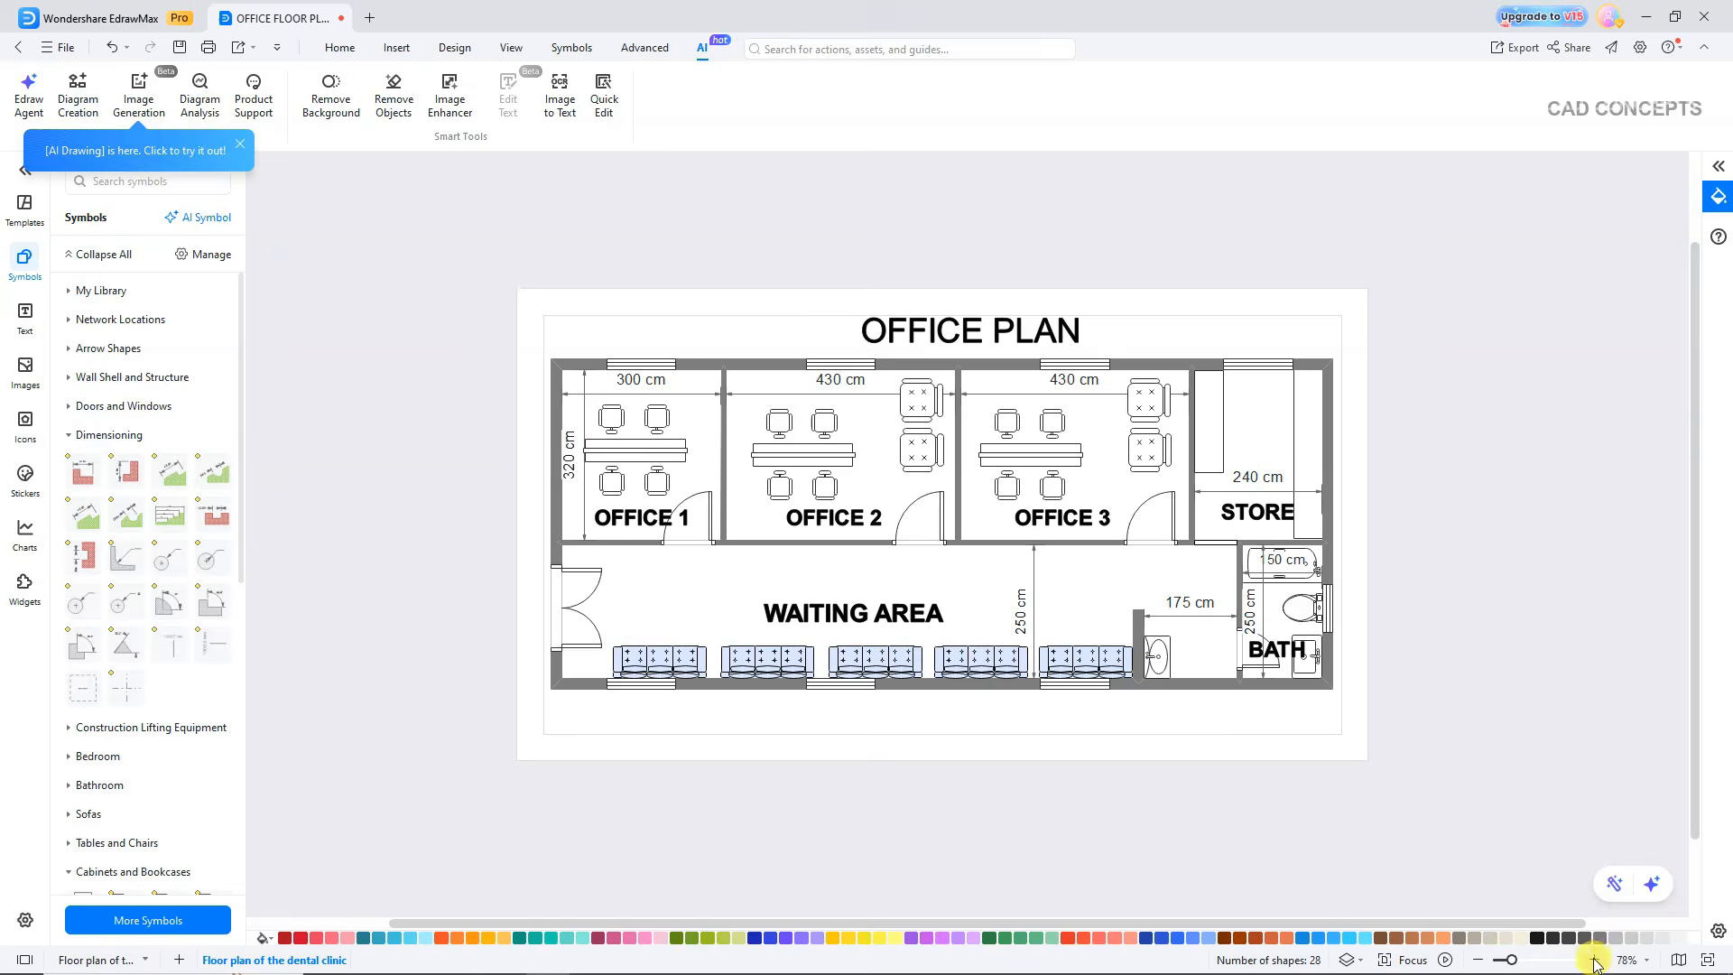
Fill the desk sets in the three offices with light orange and the armchairs in OFFICE 2 and OFFICE 3 with cream.
left_click(1594, 959)
left_click(1593, 959)
left_click(1593, 960)
left_click(488, 388)
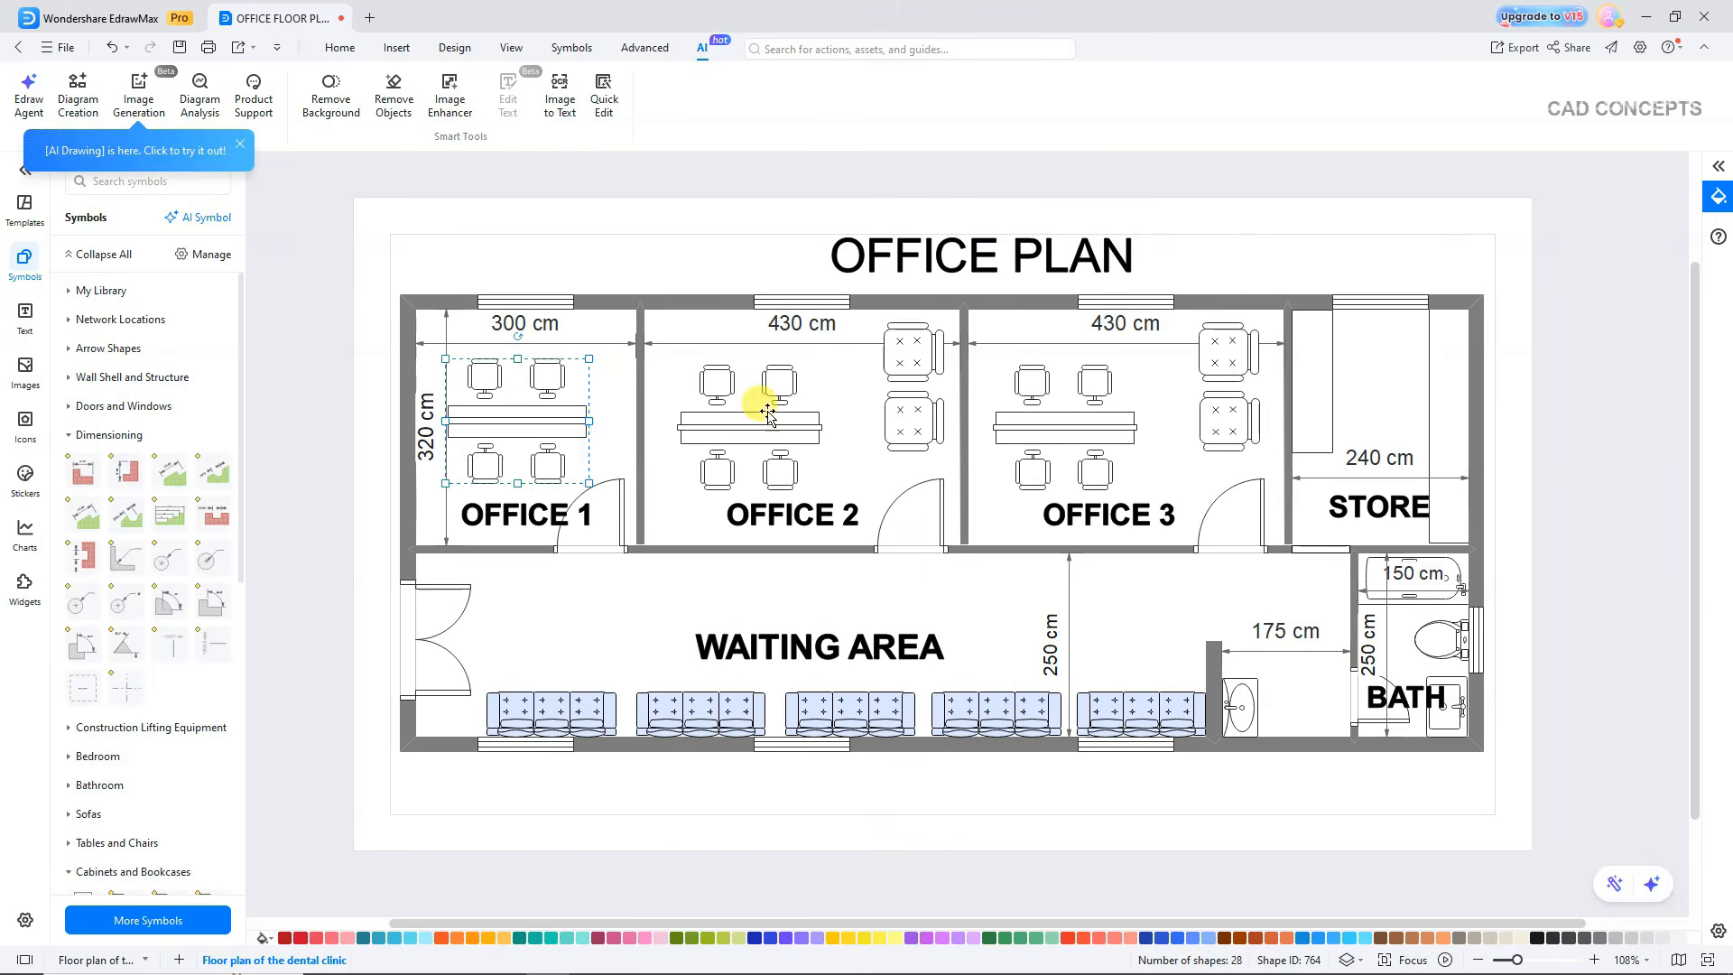
left_click(767, 413, "ctrl")
left_click(1060, 414, "ctrl")
left_click(1053, 231)
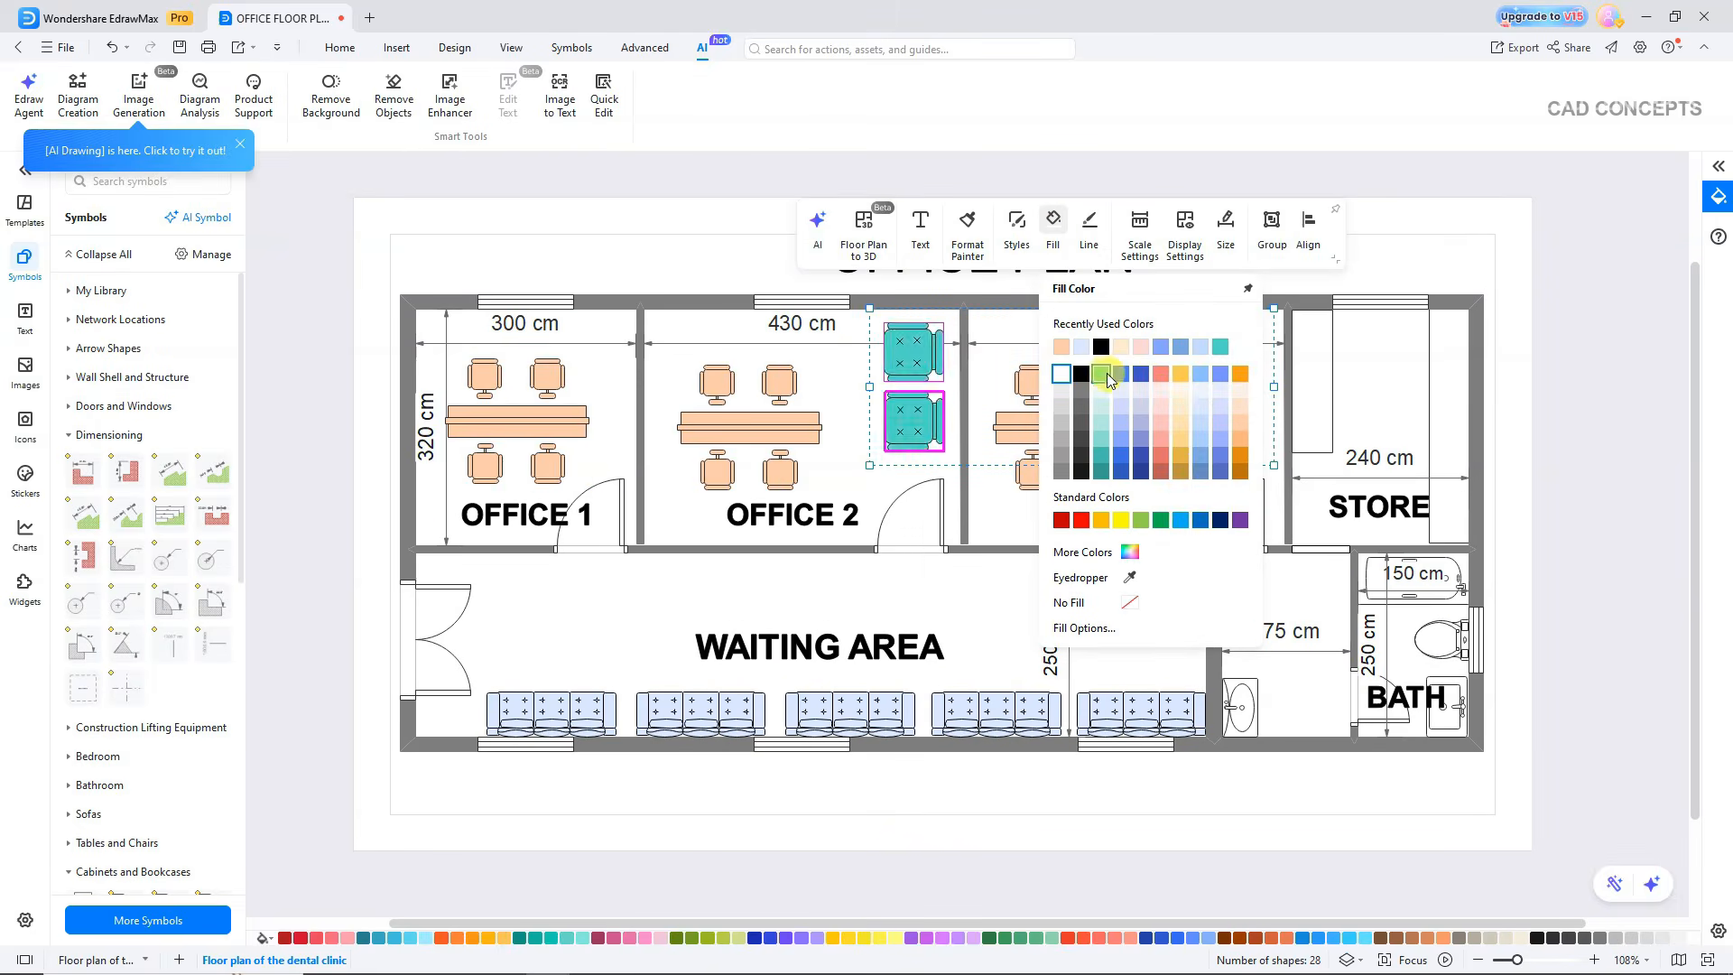
left_click(1120, 348)
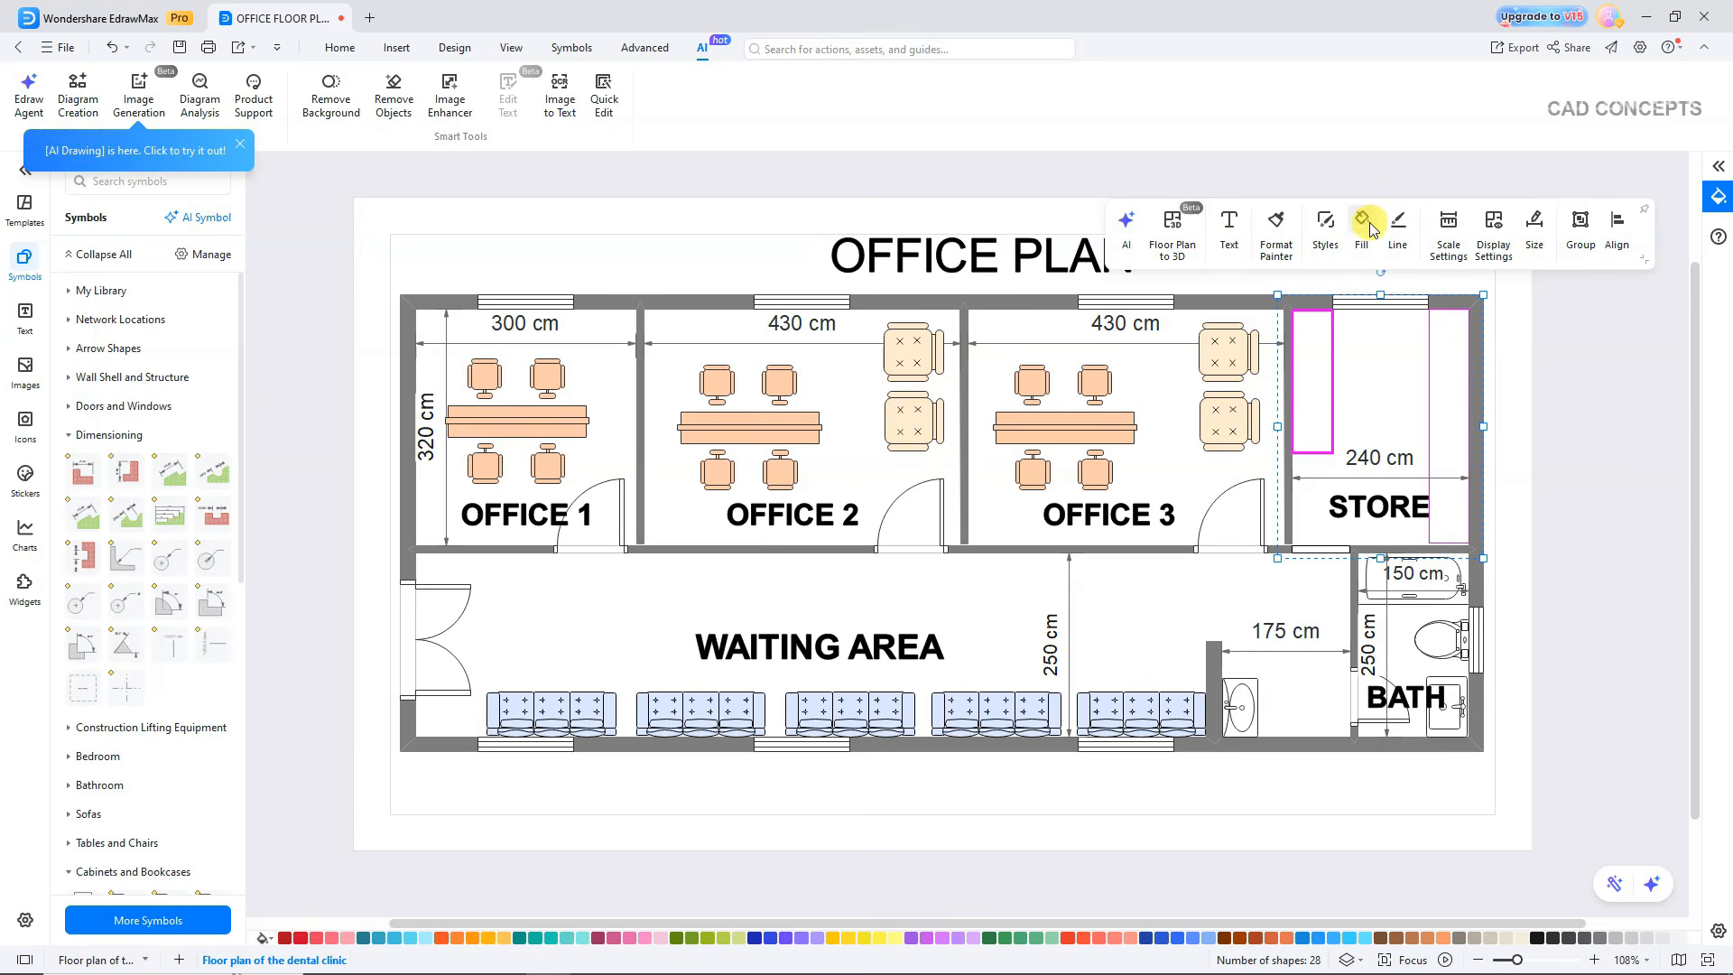
Fill the two STORE cabinets with amber, and the bathtub, toilet, sink and separate washbasin with cream.
left_click(1369, 228)
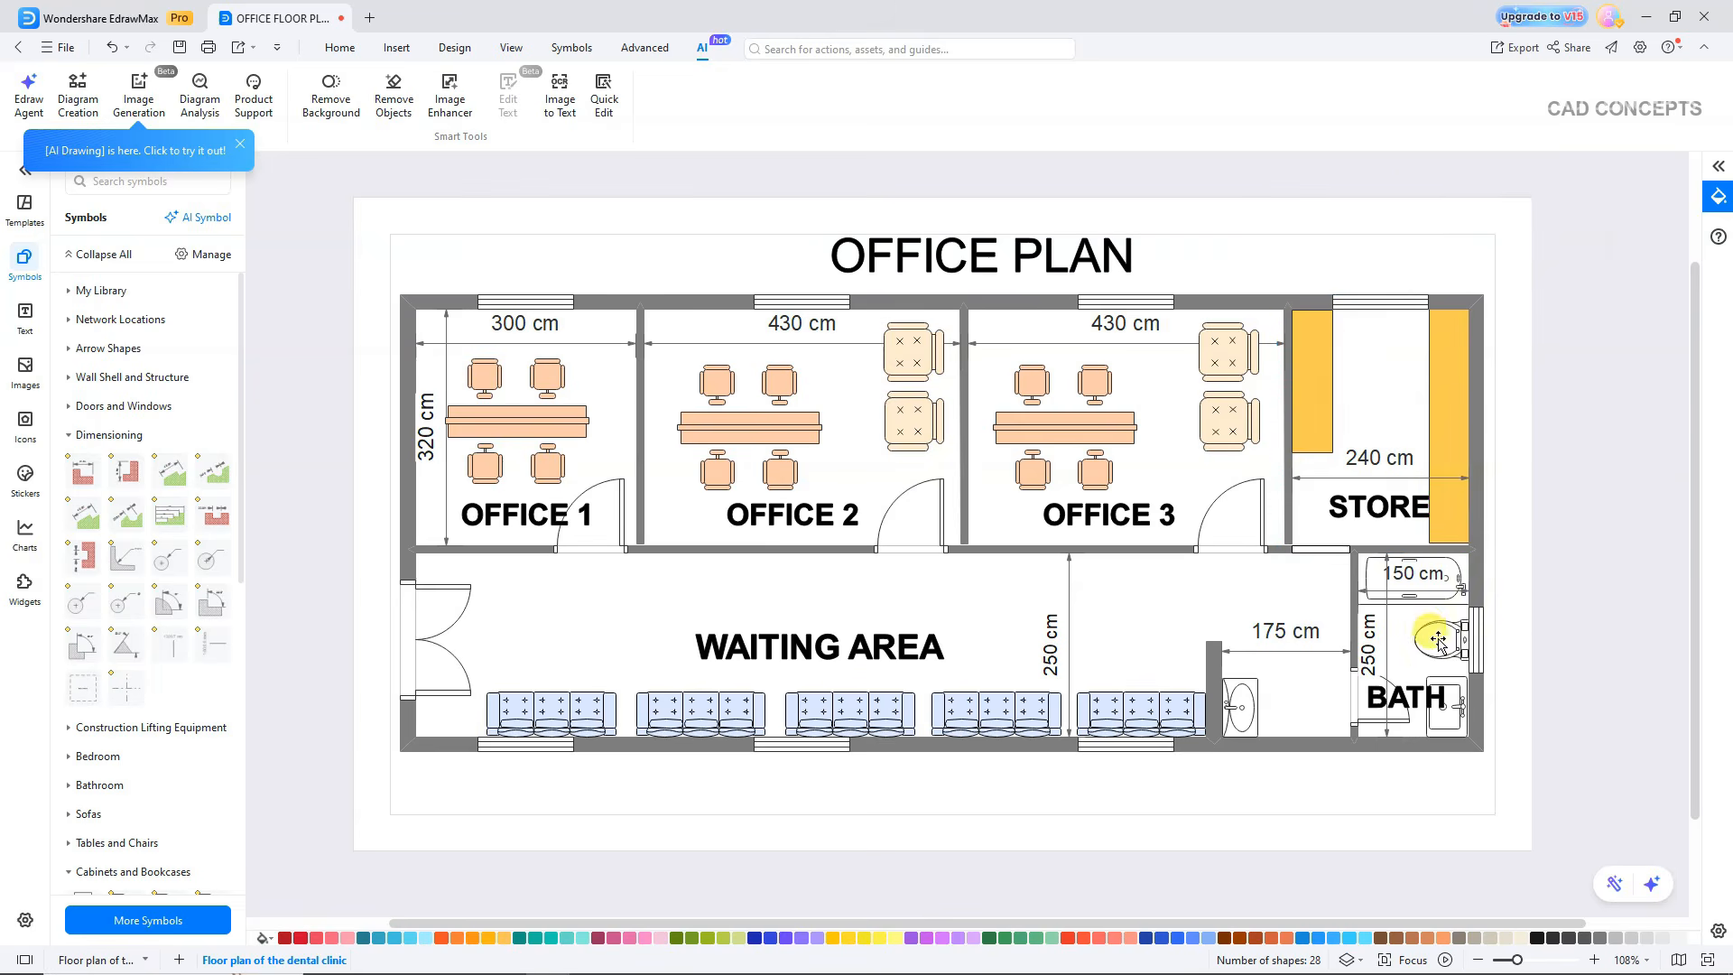
left_click(1433, 638)
left_click(1403, 602, "ctrl")
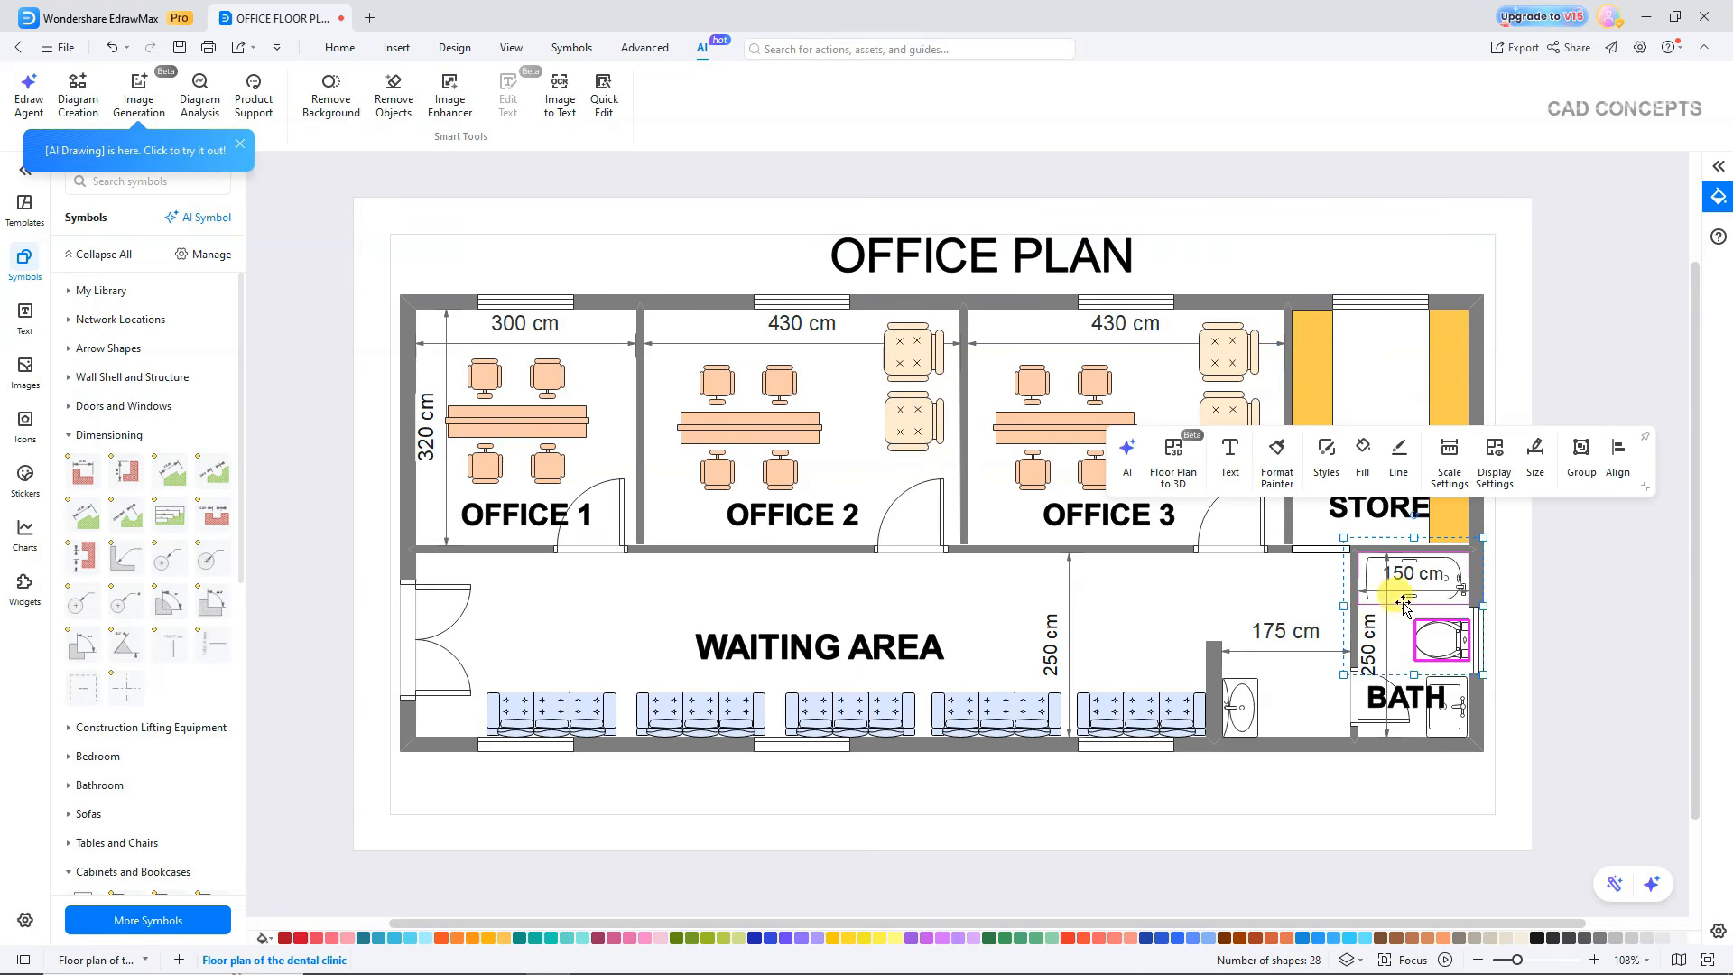
left_click(1243, 707)
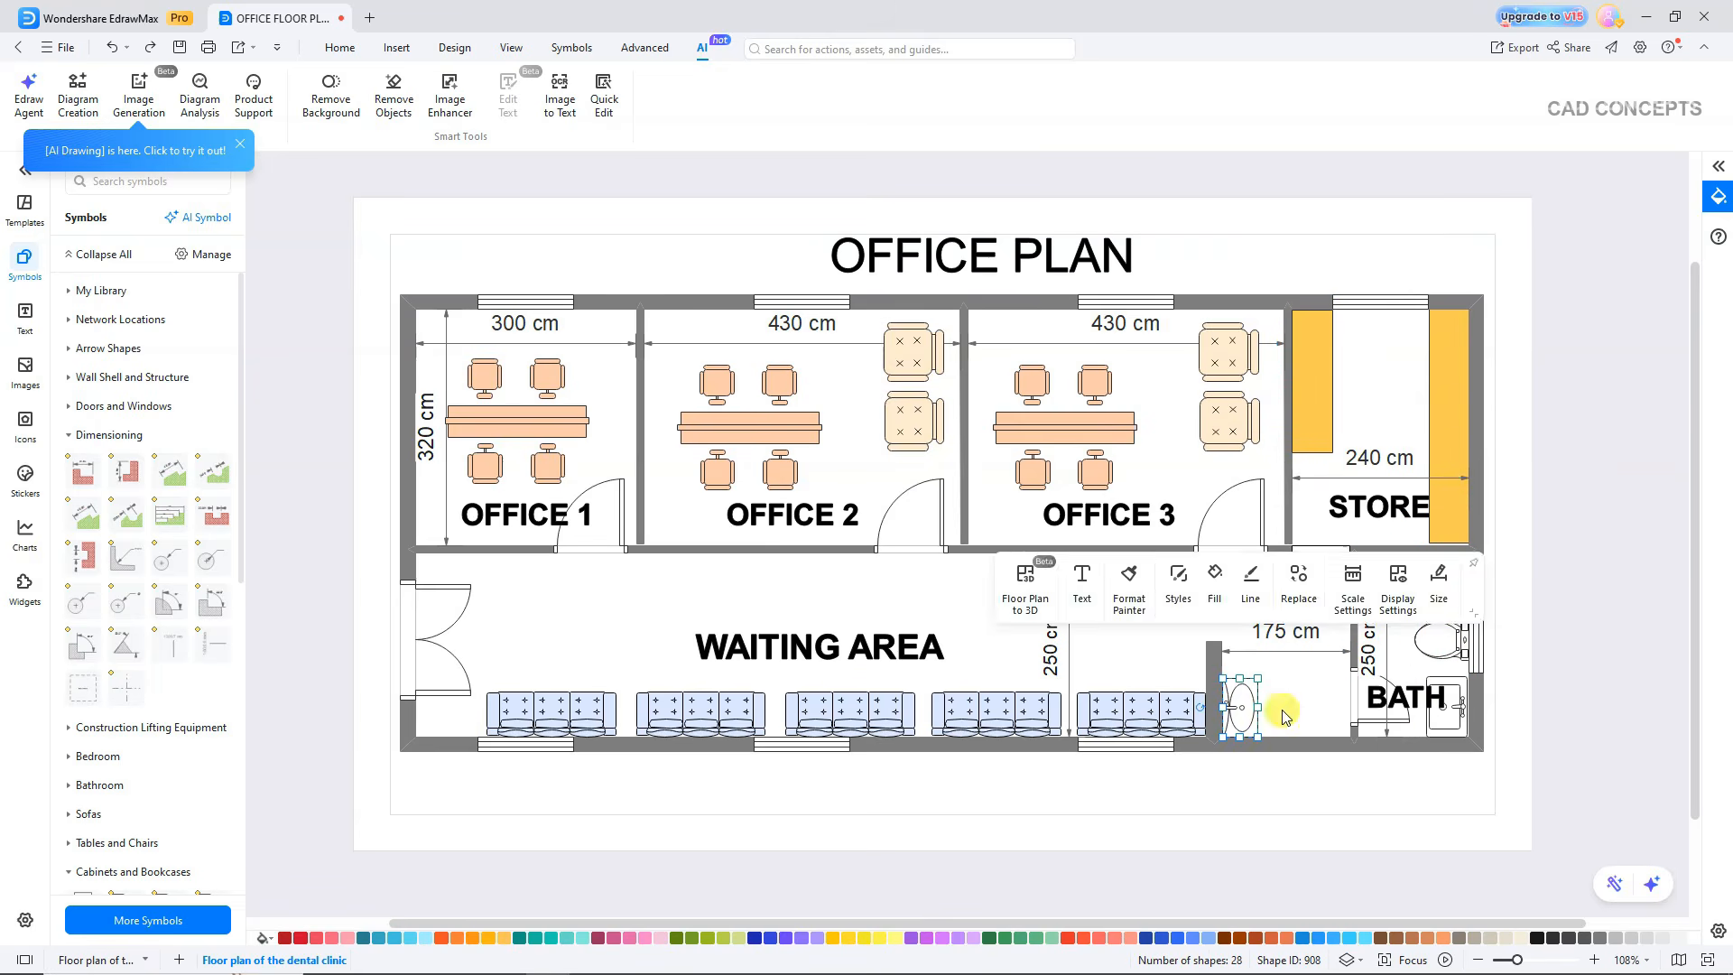
left_click(1441, 693, "ctrl")
left_click(1433, 642, "ctrl")
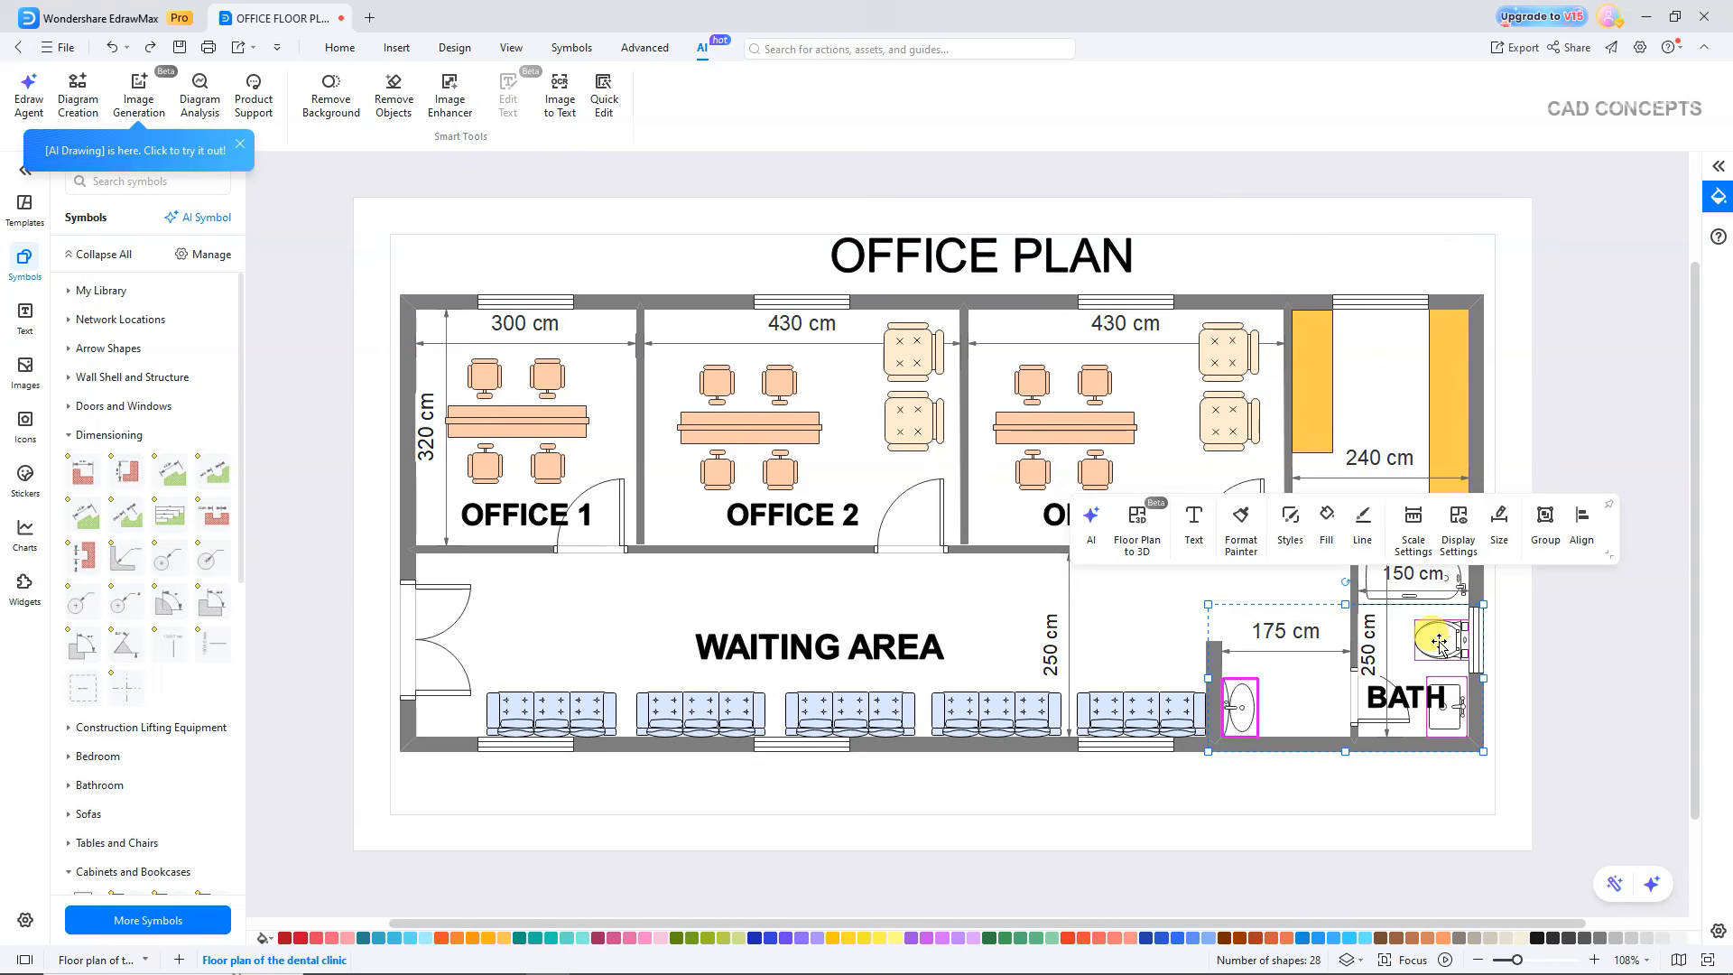
left_click(1426, 582, "ctrl")
left_click(1326, 452)
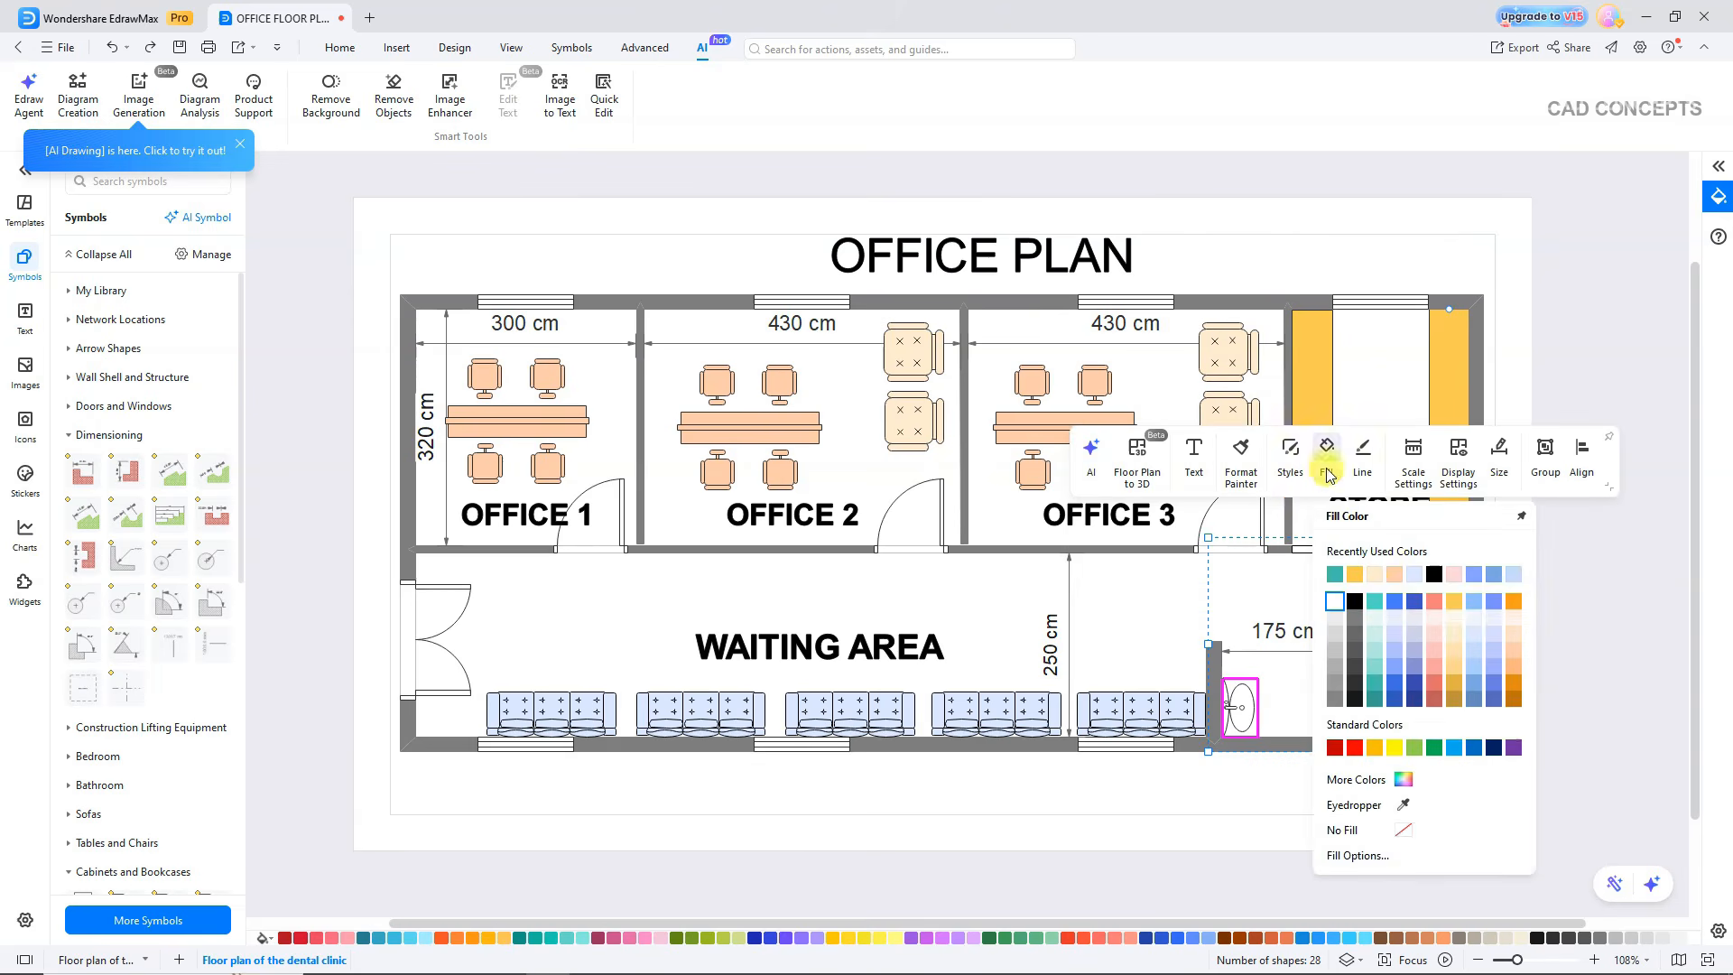
left_click(1336, 573)
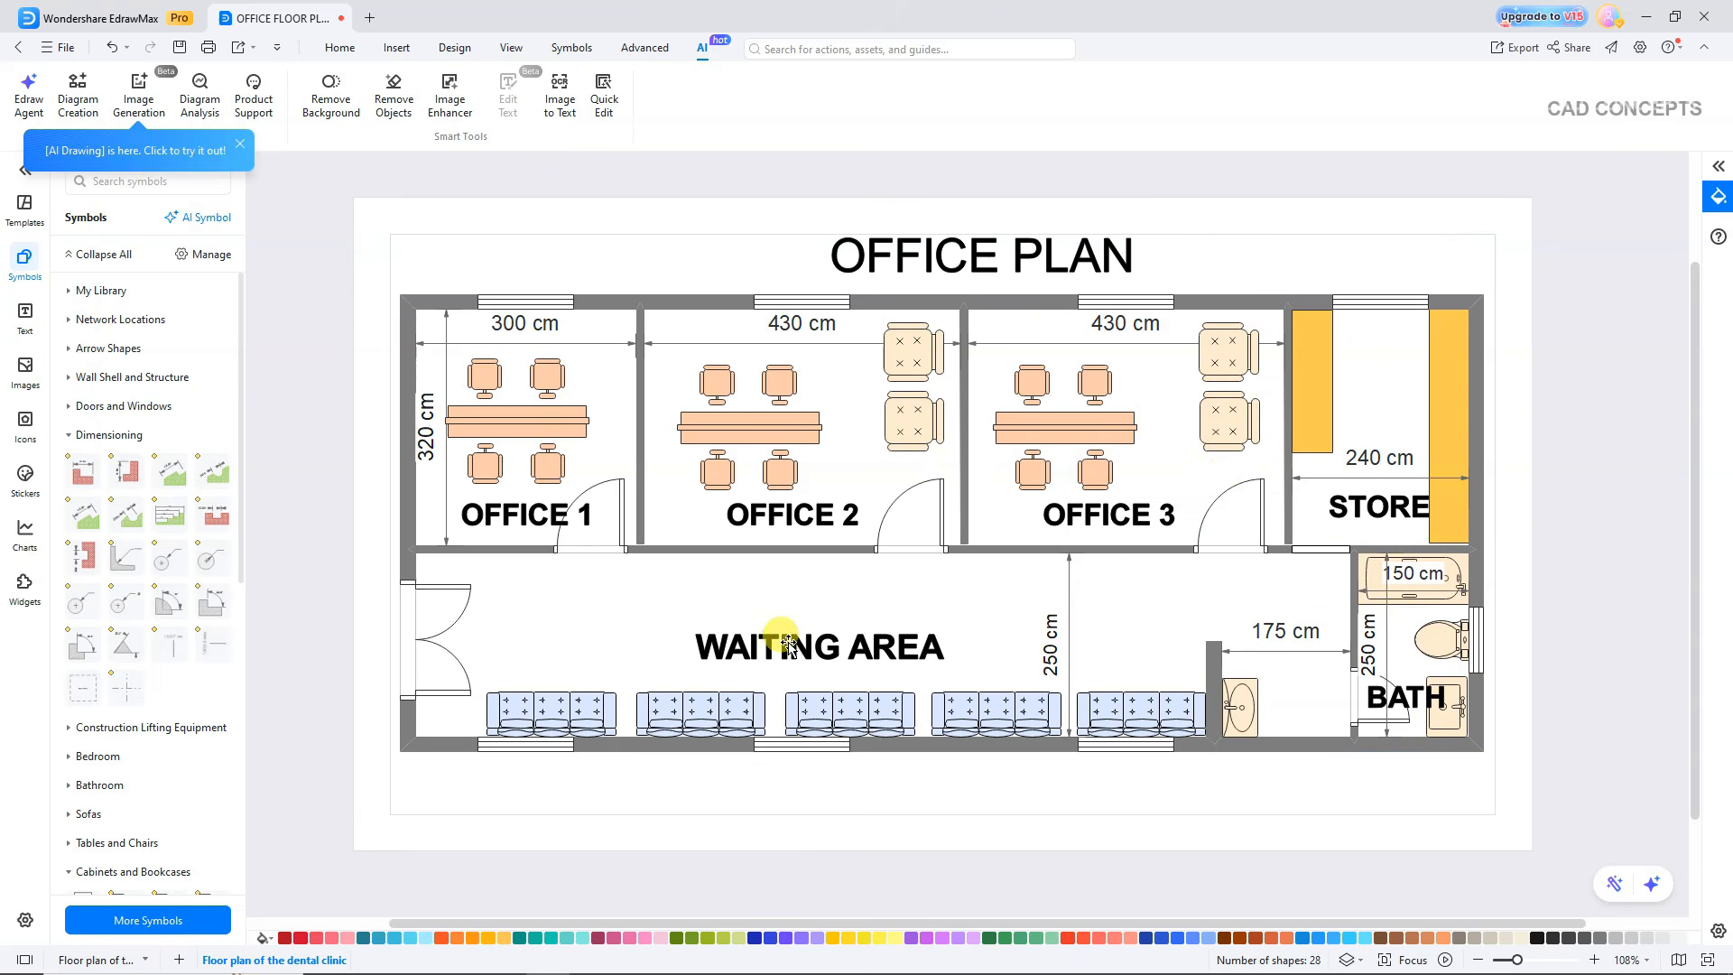
Create a new blank drawing and paste an AI Image Generation prompt for an evening exterior view of a modern G+2P+5 mixed-use residential building.
left_click(59, 47)
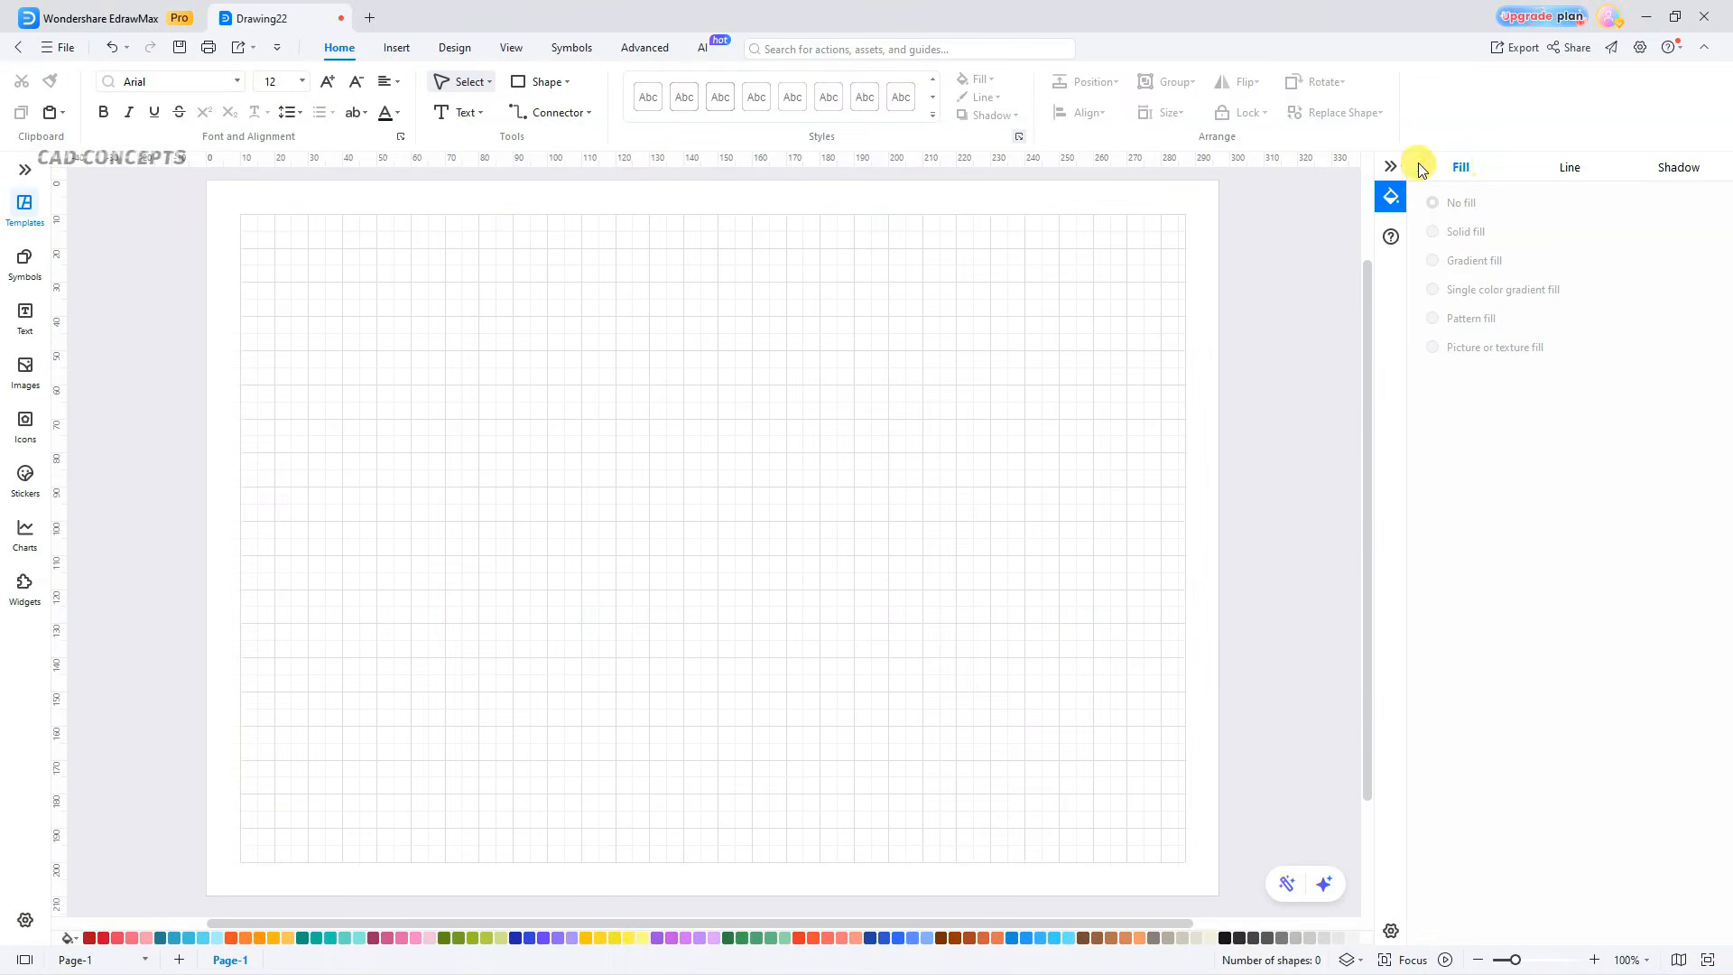
left_click(1396, 163)
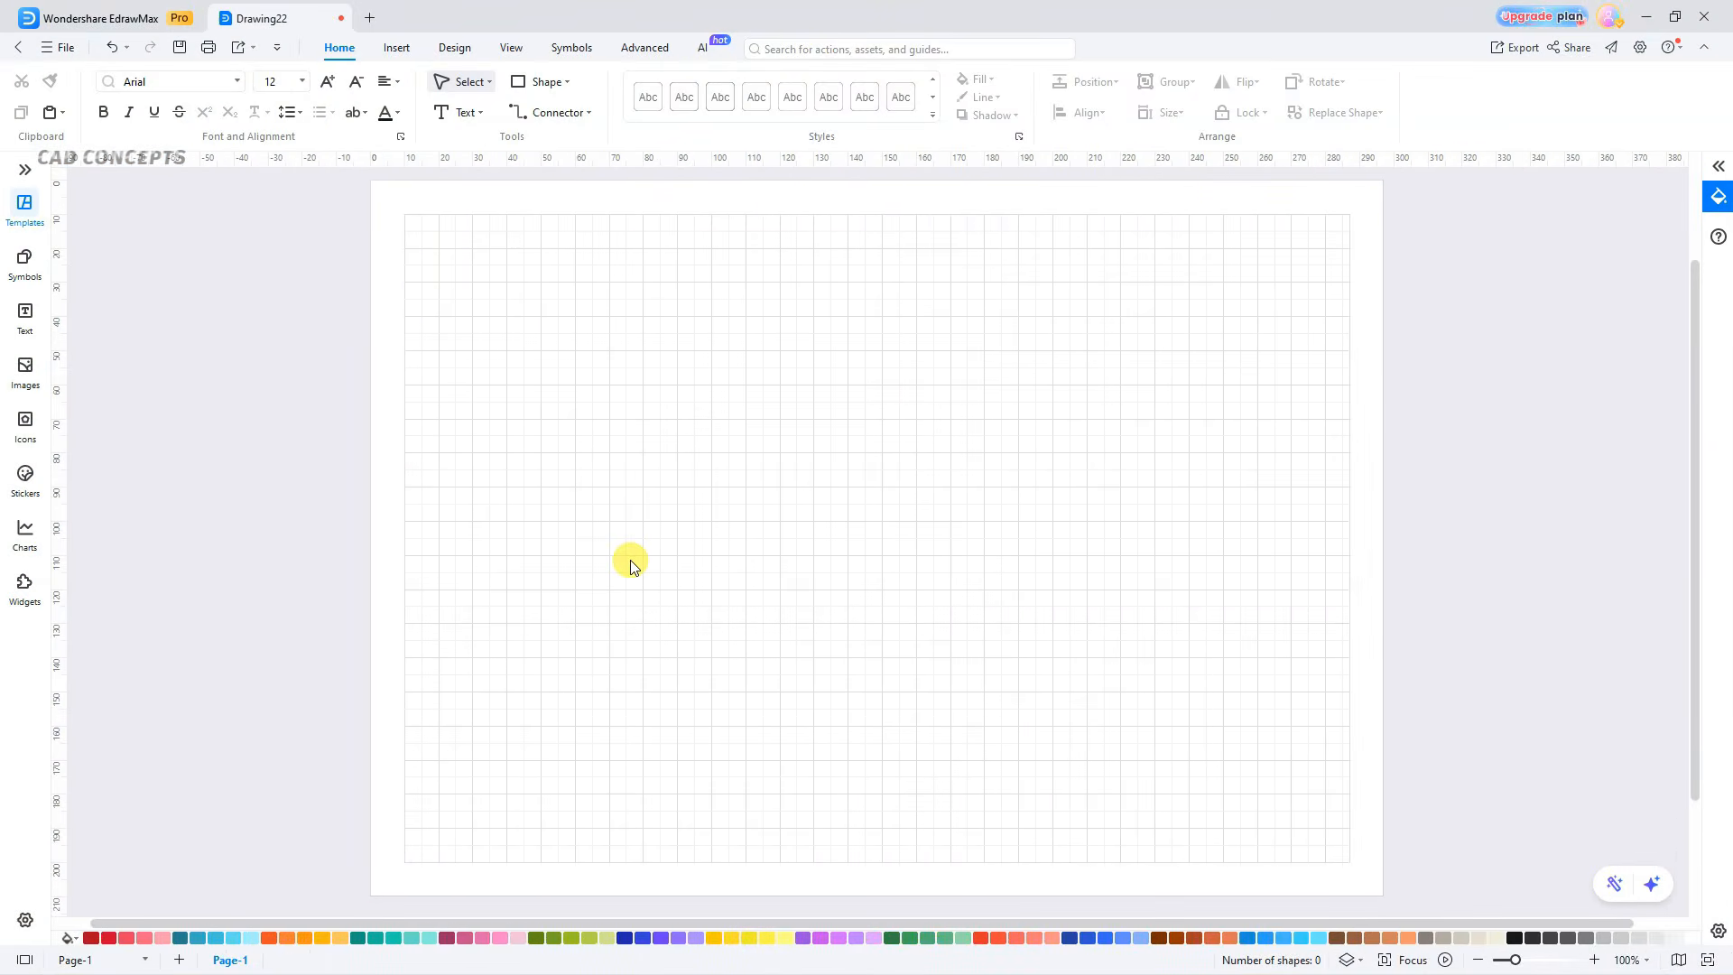
left_click(706, 45)
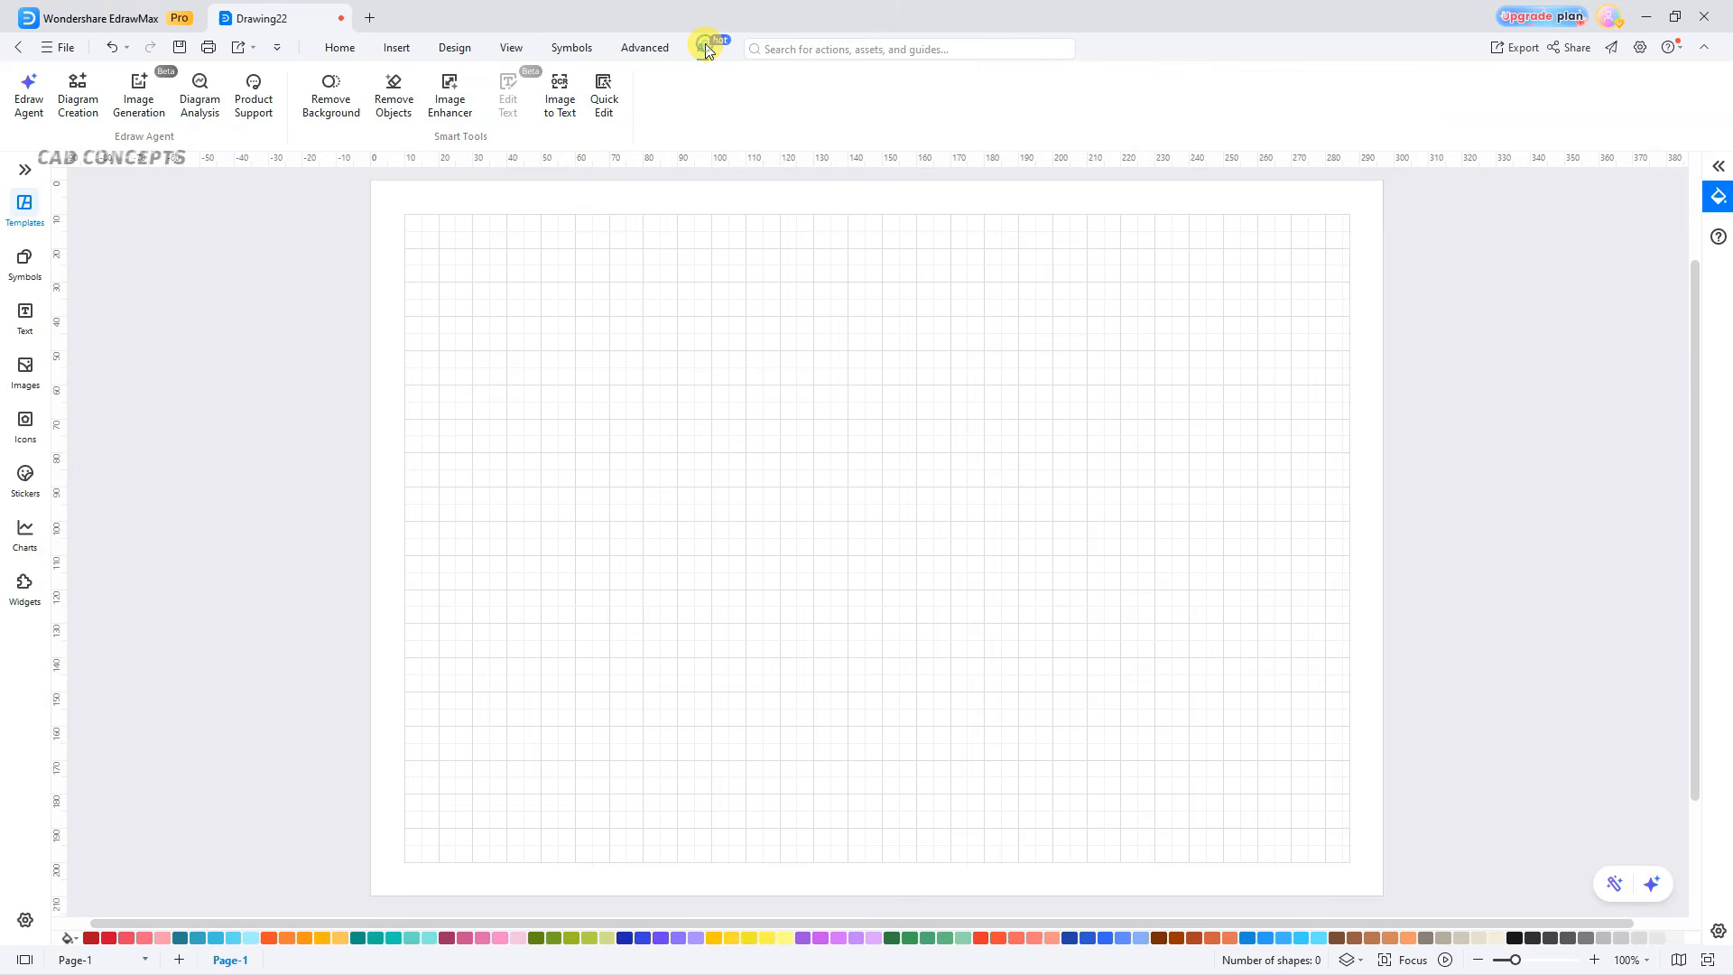
left_click(140, 104)
left_click(1450, 803)
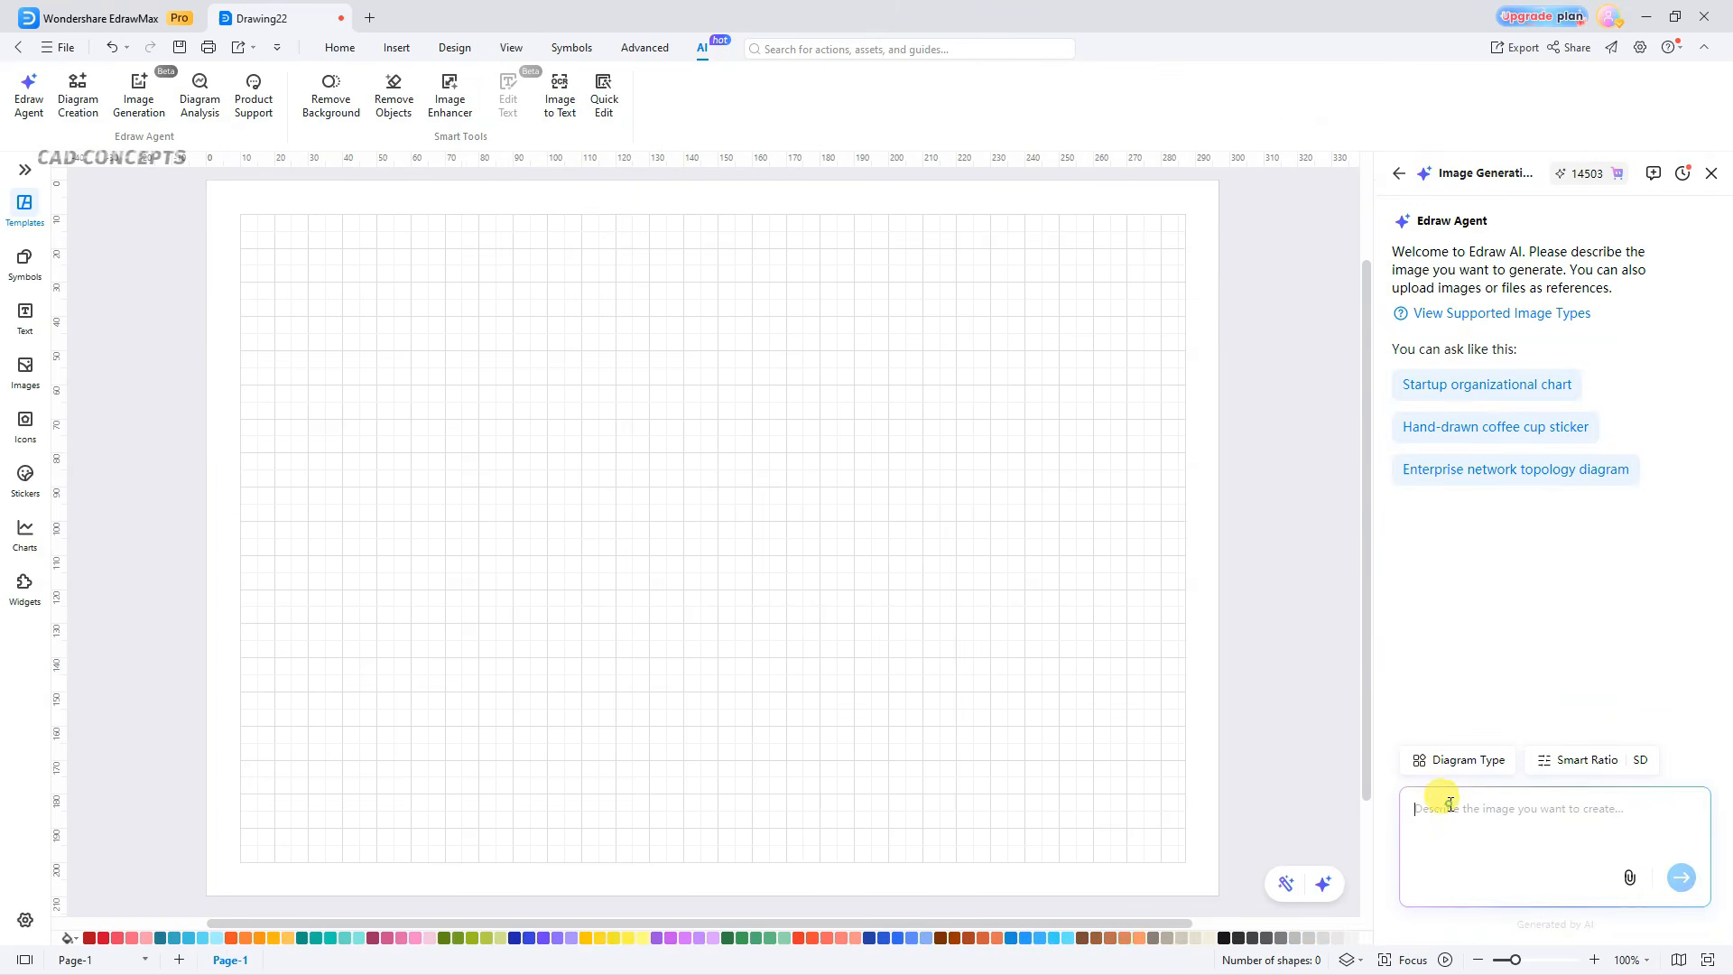
key("ctrl+v")
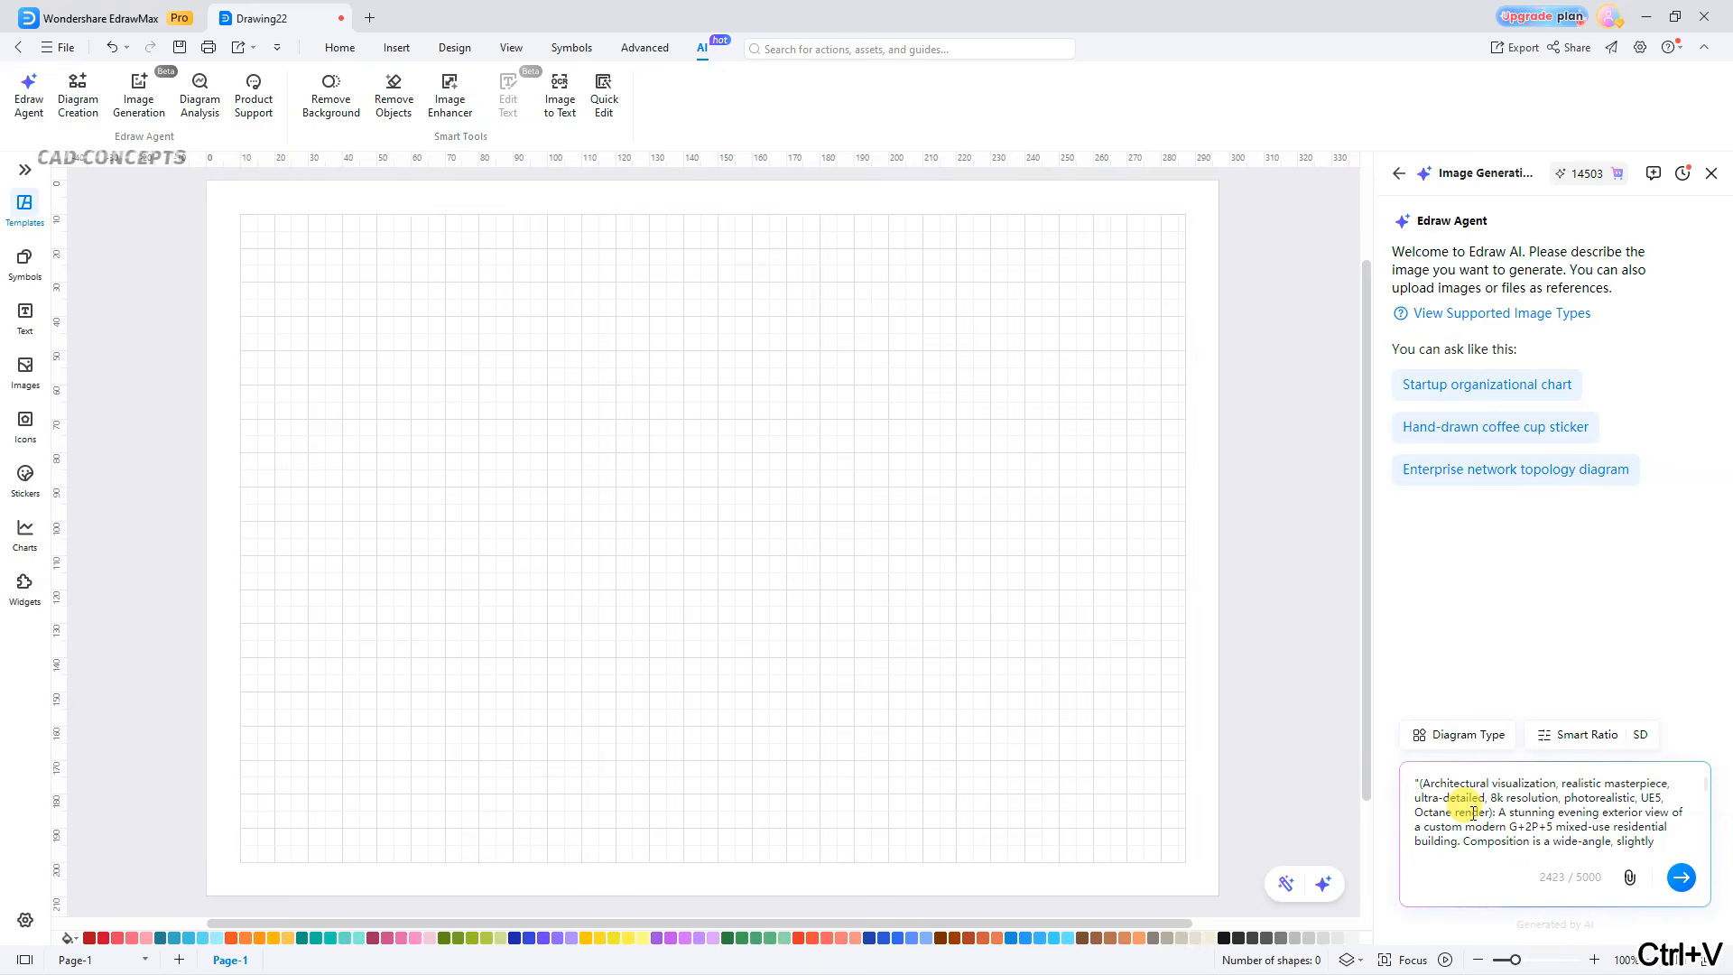
scroll(1491, 841, "down", 10)
scroll(1491, 841, "up", 10)
scroll(1490, 841, "down", 10)
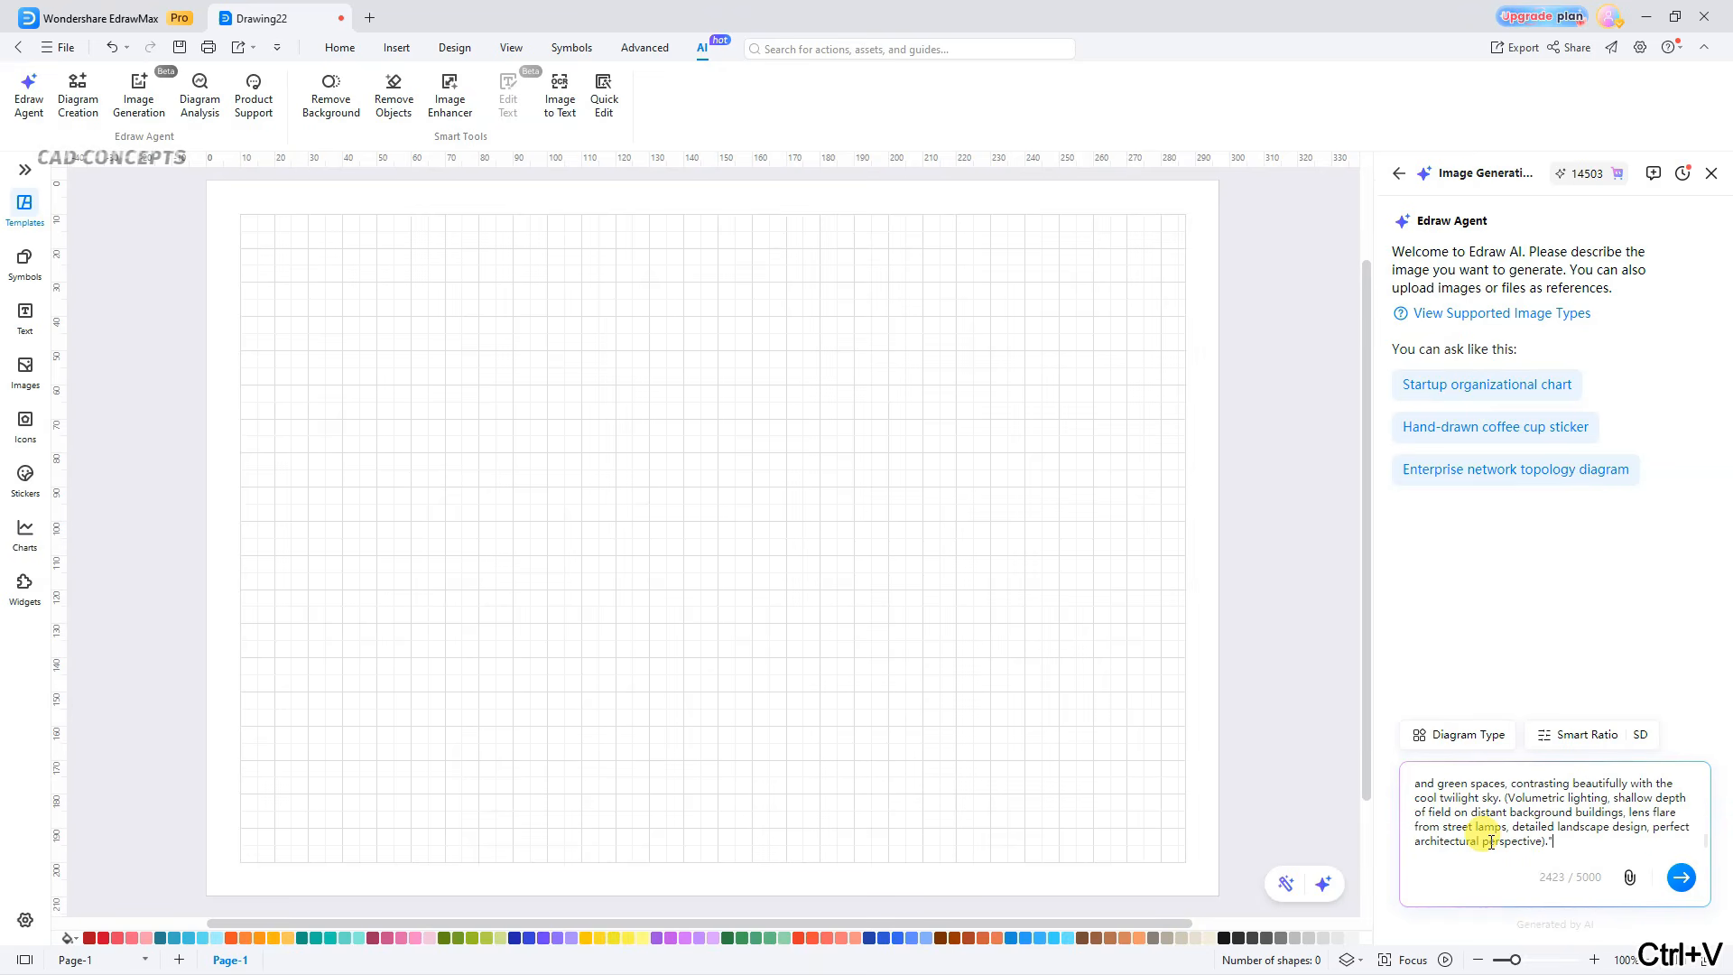
scroll(1491, 841, "up", 10)
scroll(1493, 841, "down", 10)
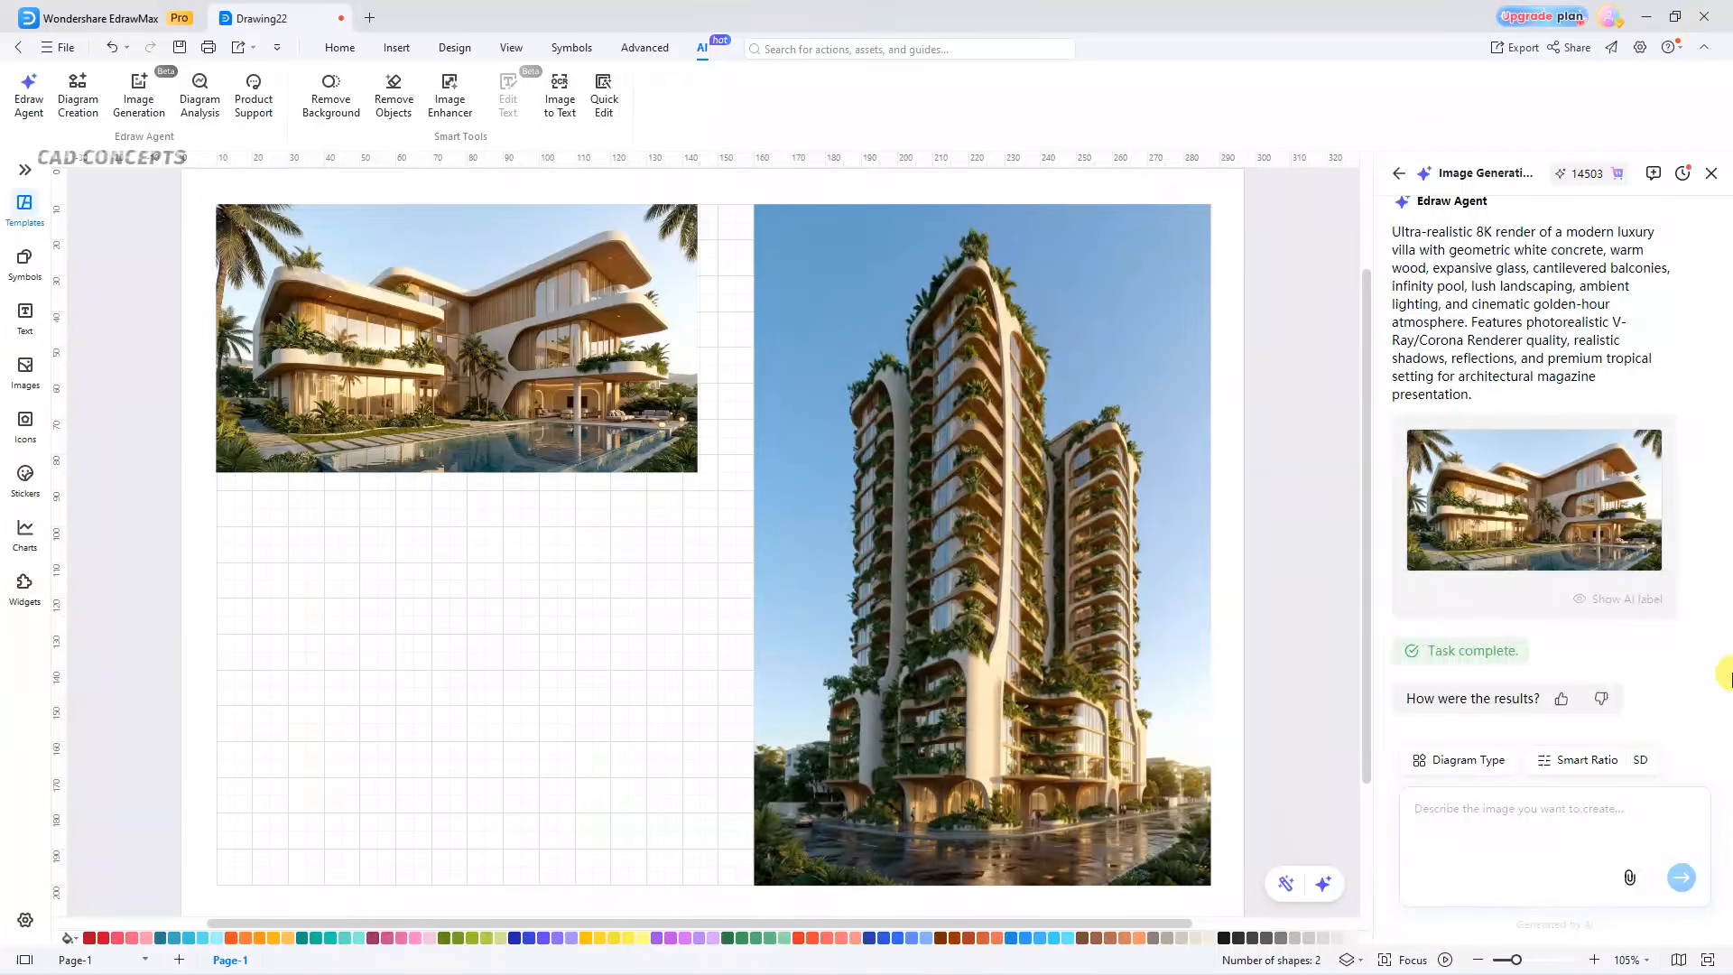
Look back through the AI-generated villa and high-rise building images in the Image Generation chat.
scroll(1665, 618, "up", 5)
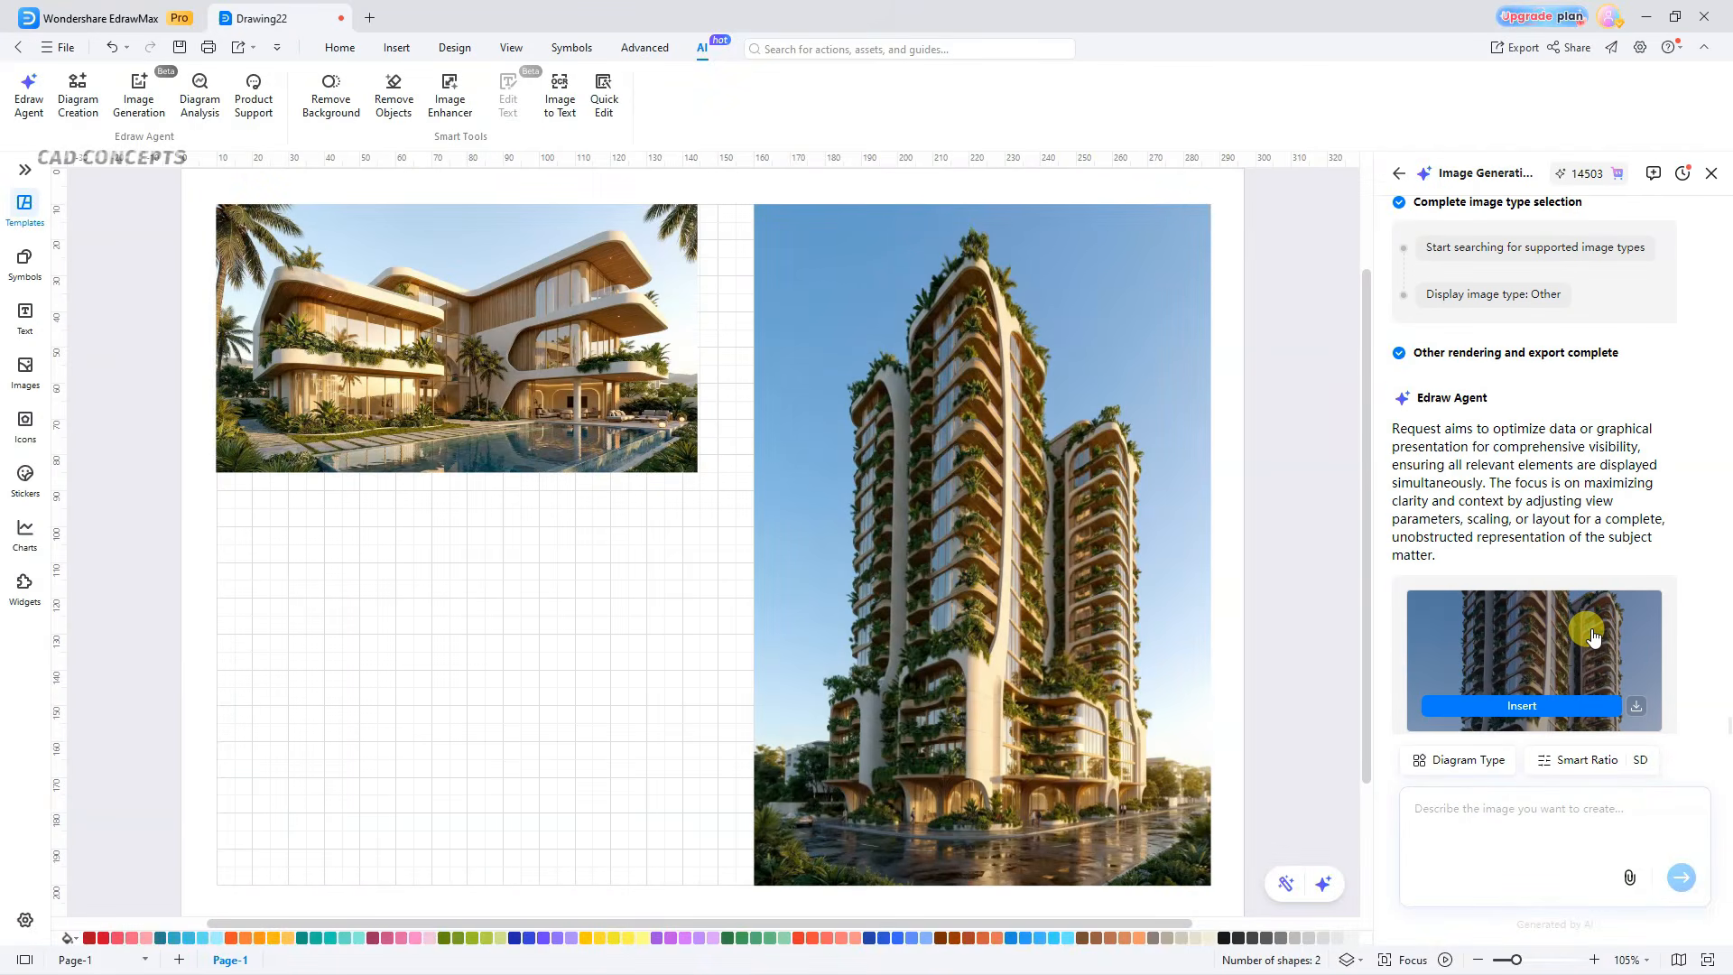